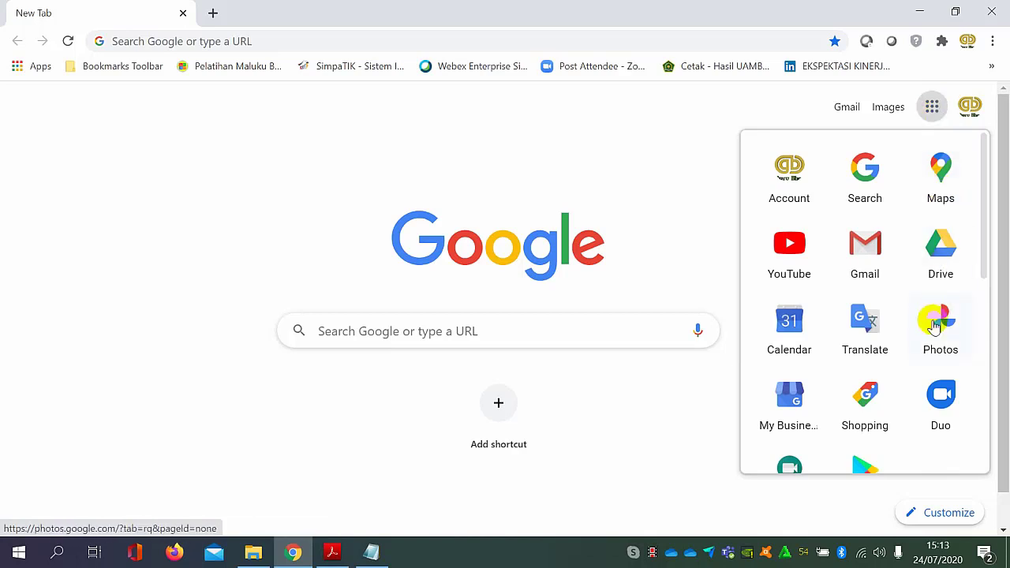
Open Google Classroom from the list of Google apps.
{"action": "left_click", "coordinate": [929, 111]}
{"action": "left_click", "coordinate": [929, 109]}
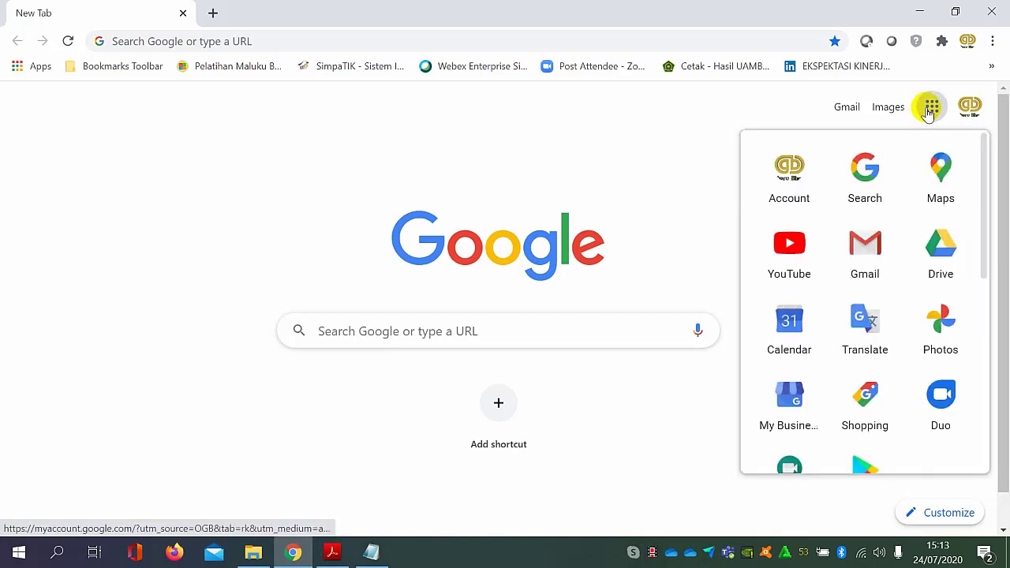
{"action": "scroll", "coordinate": [924, 181], "scroll_direction": "down", "scroll_amount": 3}
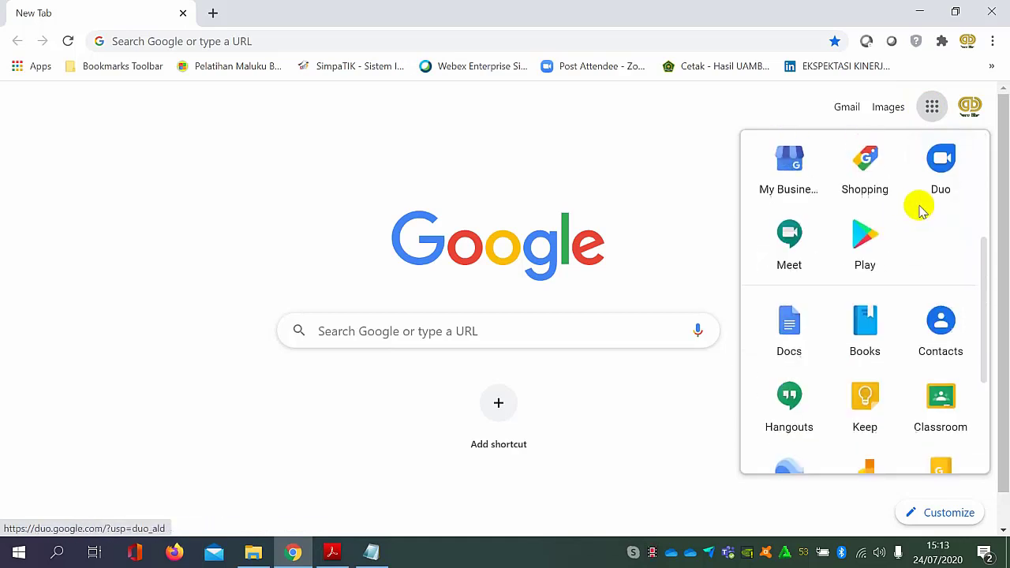
{"action": "scroll", "coordinate": [908, 316], "scroll_direction": "down", "scroll_amount": 1}
{"action": "left_click", "coordinate": [933, 333]}
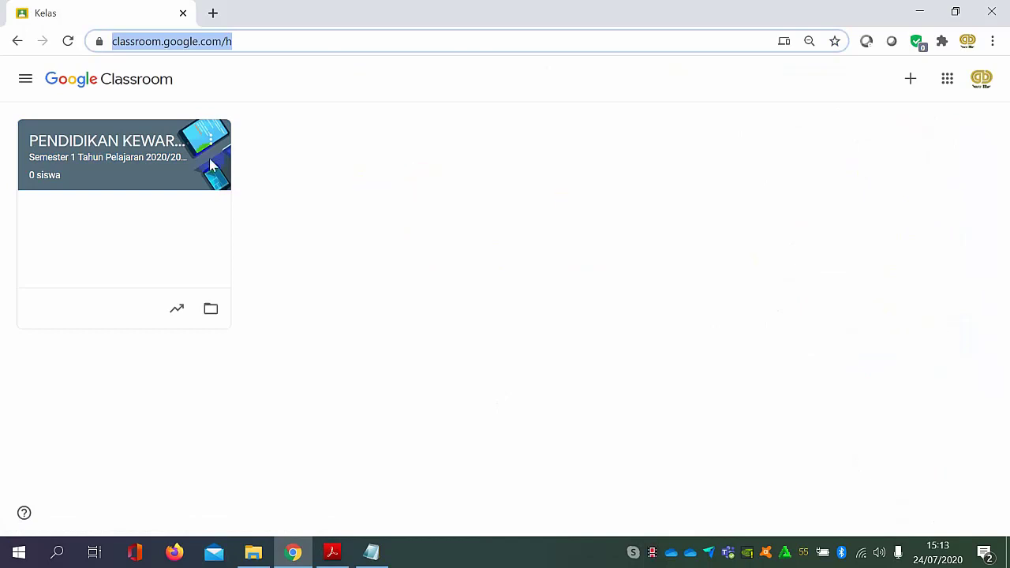
Open the PENDIDIKAN KEWARGANEGARAAN class and go to its Tugas Kelas page.
{"action": "left_click", "coordinate": [161, 142]}
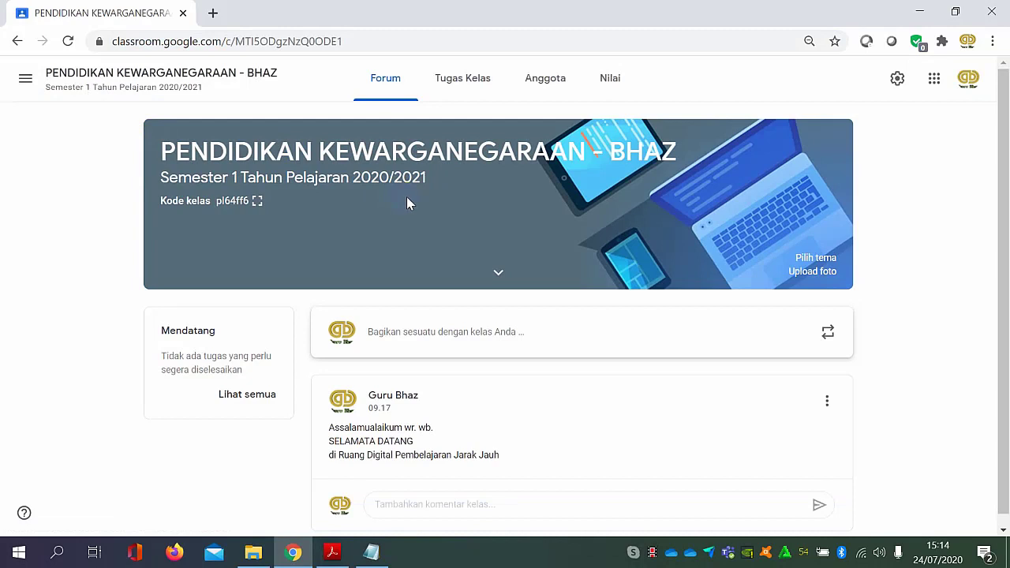
{"action": "left_click", "coordinate": [479, 84]}
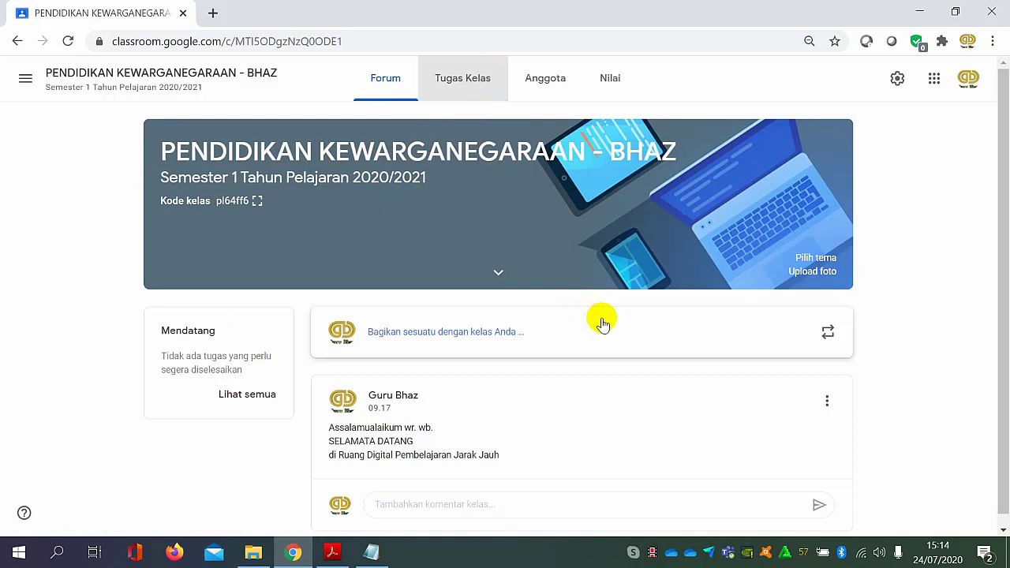
{"action": "left_click", "coordinate": [479, 87]}
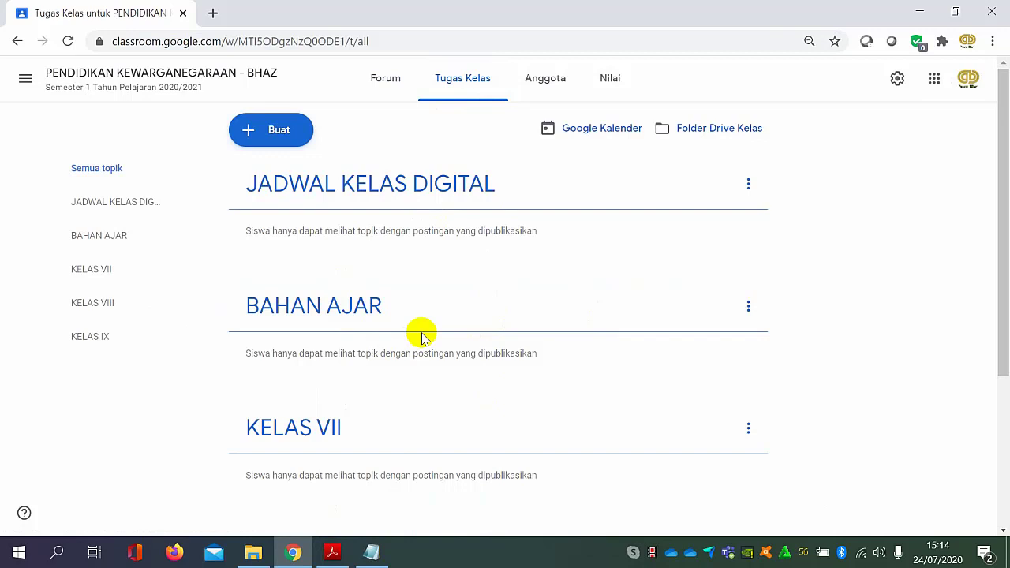
Add a new classwork topic named "RENCANAN PELAKSANAAN PEMBELAJARAN DARING".
{"action": "left_click", "coordinate": [293, 141]}
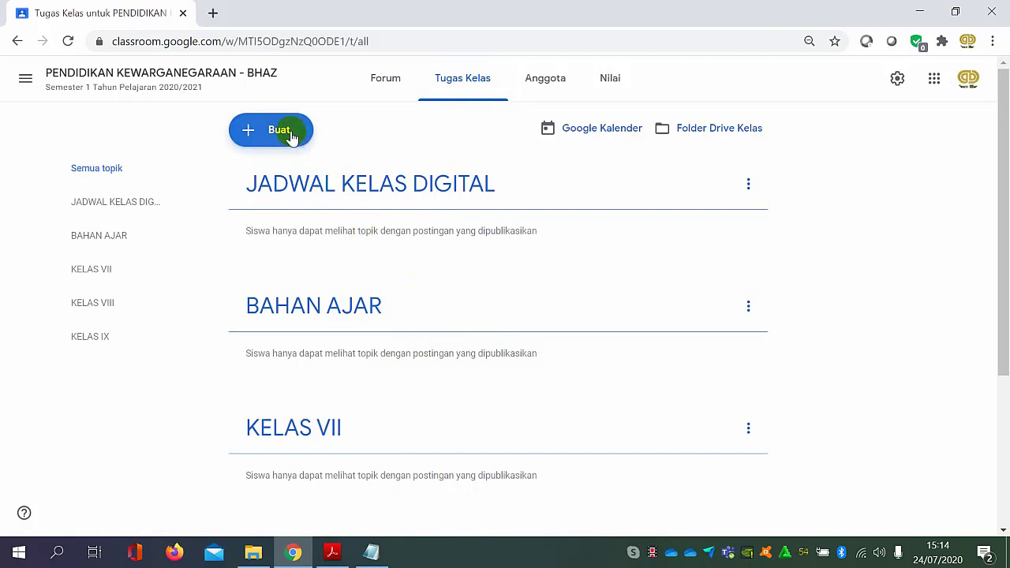
{"action": "left_click", "coordinate": [282, 356]}
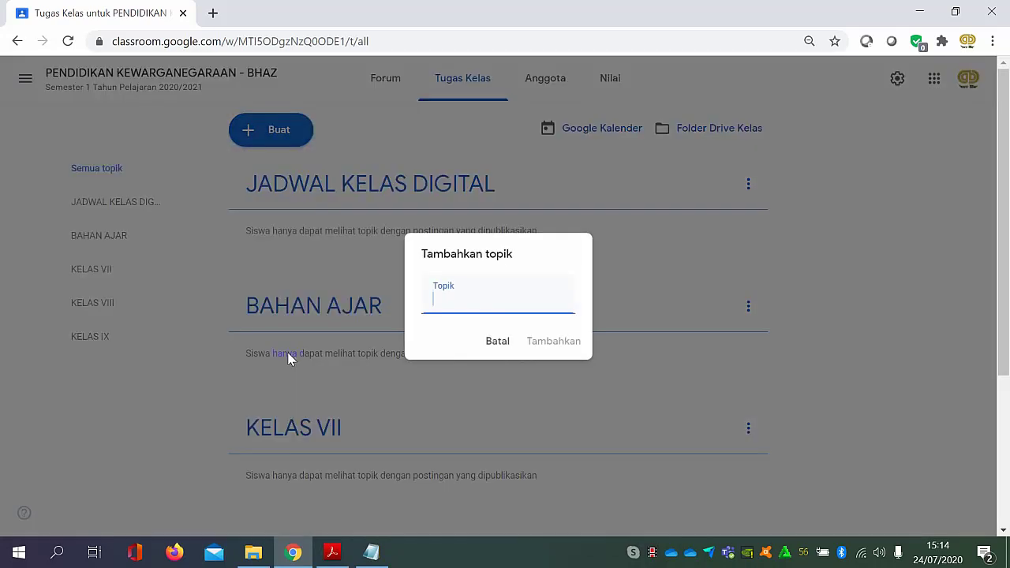
{"action": "type", "text": "RE"}
{"action": "type", "text": "N"}
{"action": "type", "text": "CANAN"}
{"action": "type", "text": " PEMB"}
{"action": "type", "text": "ELAJARA"}
{"action": "type", "text": "N"}
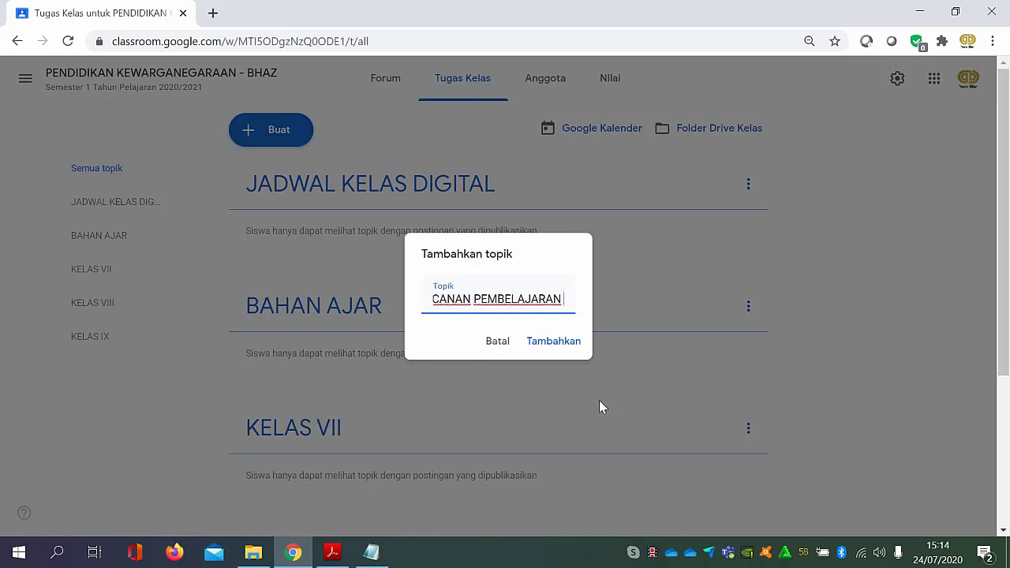
{"action": "type", "text": "DARING"}
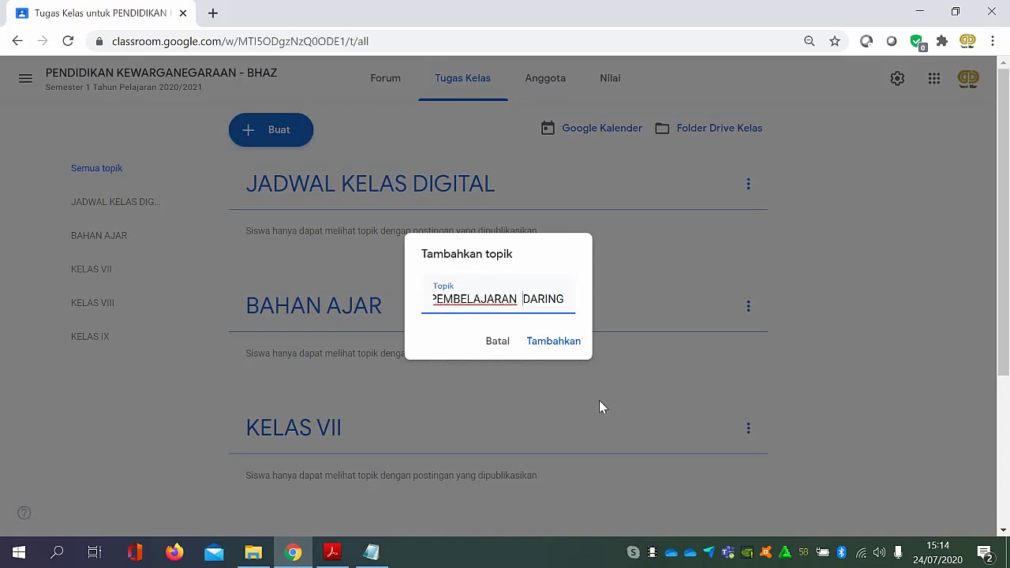
{"action": "key", "text": "Home"}
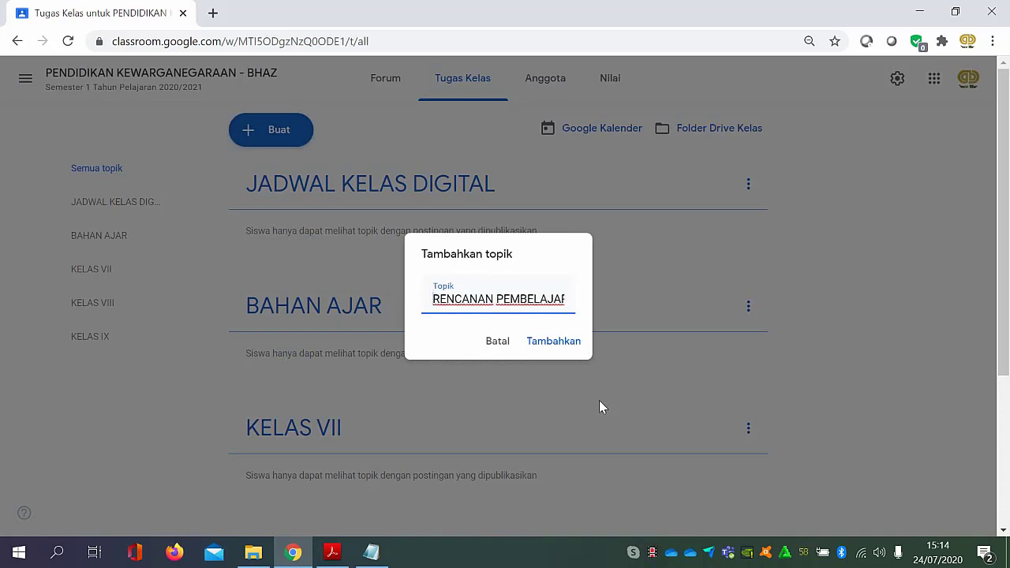
{"action": "type", "text": "PELAKSANAAN"}
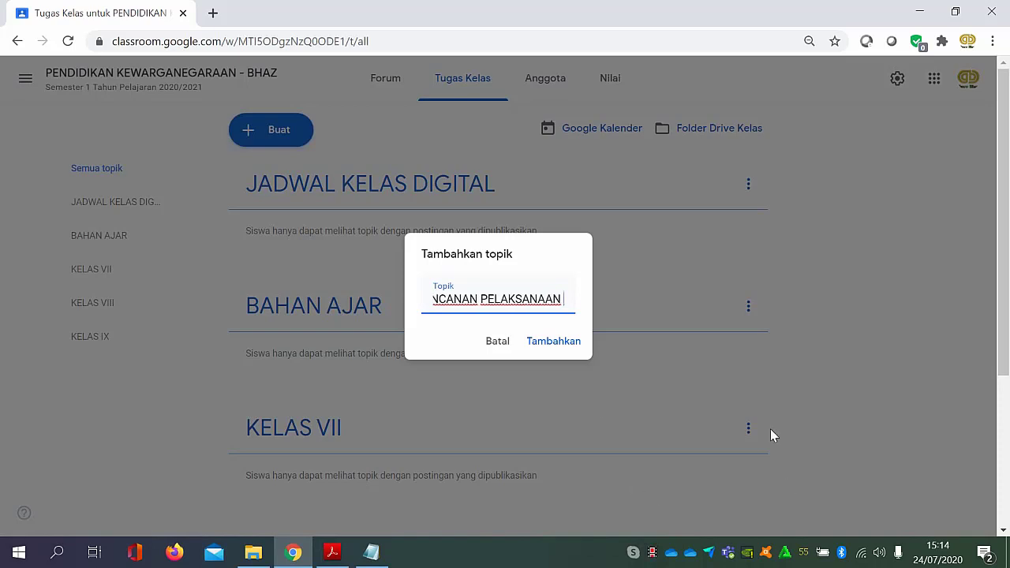
{"action": "left_click", "coordinate": [559, 344]}
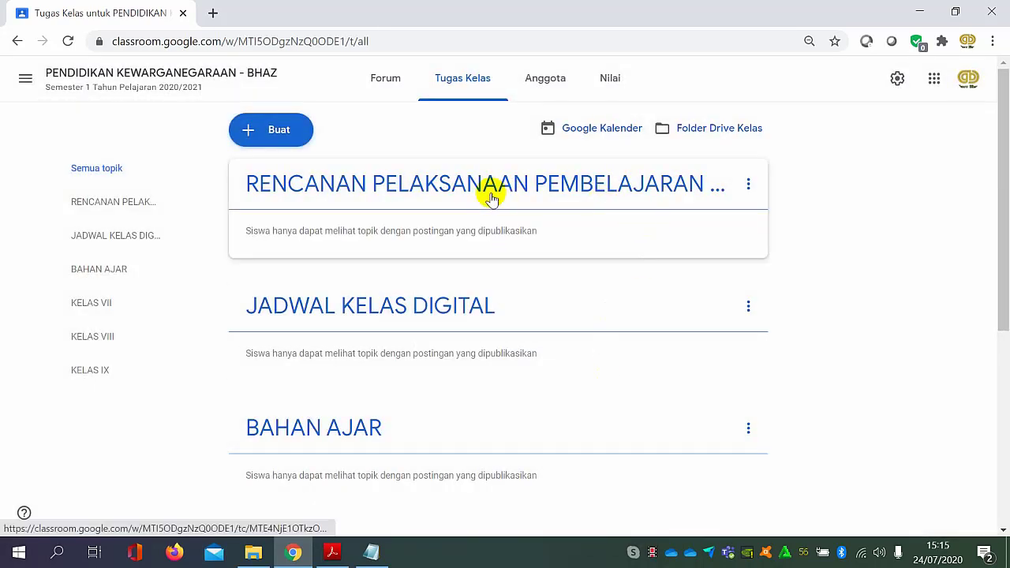
Rename the RENCANAN PELAKSANAAN PEMBELAJARAN DARING topic as "RPP DARING".
{"action": "left_click", "coordinate": [748, 184]}
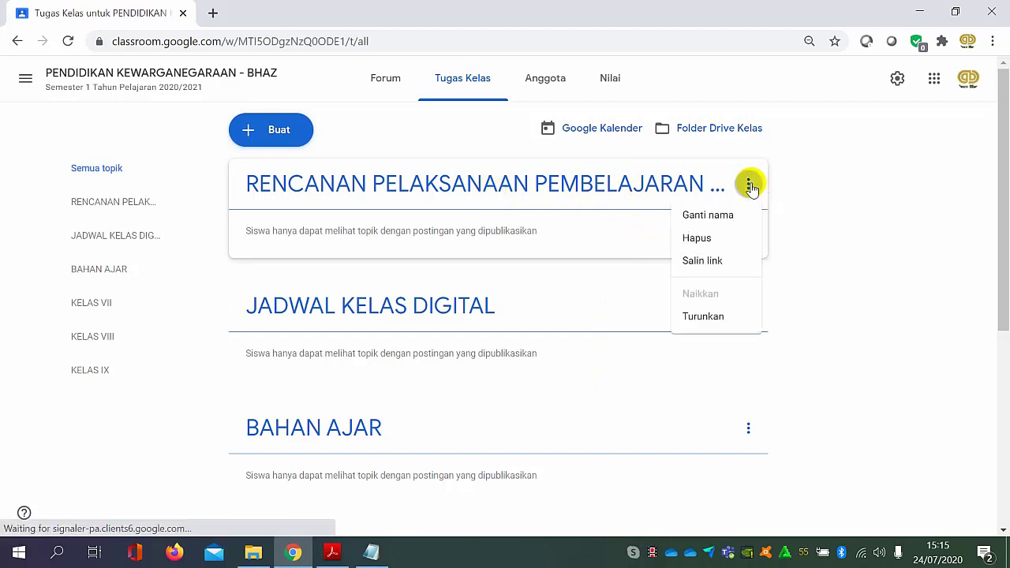
{"action": "left_click", "coordinate": [699, 227]}
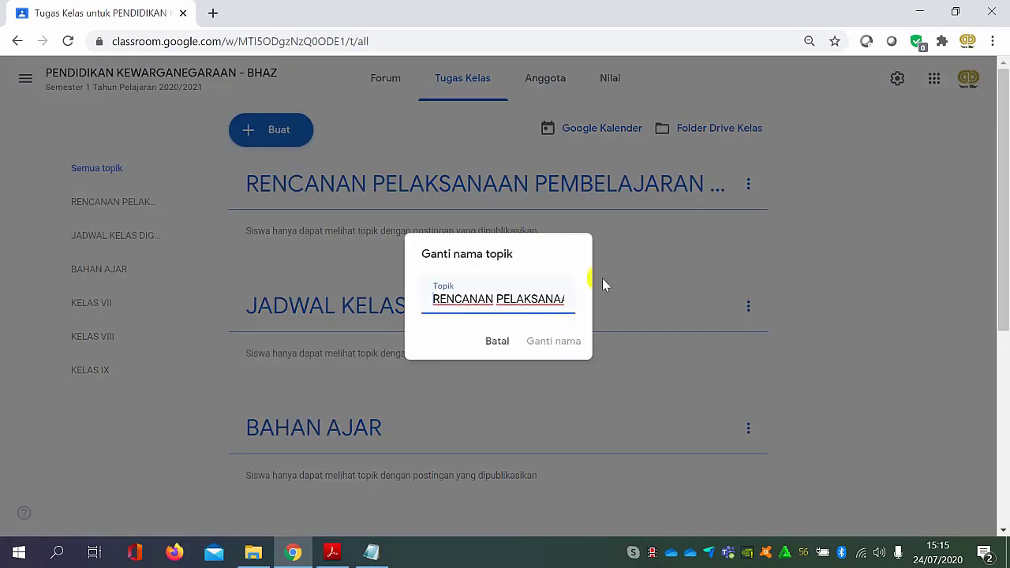
{"action": "left_click_drag", "start_coordinate": [433, 303], "coordinate": [527, 303]}
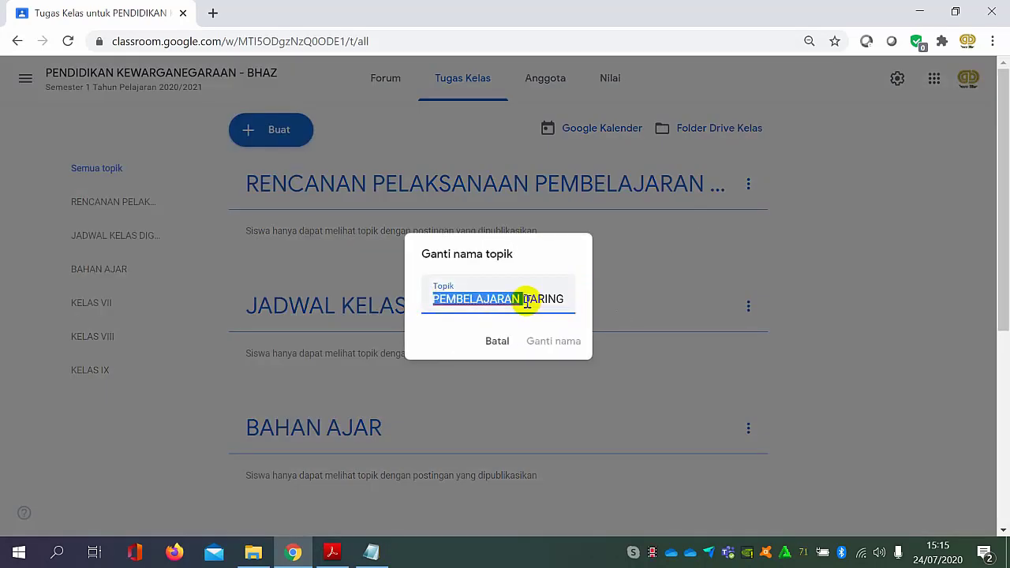
{"action": "type", "text": "RPP"}
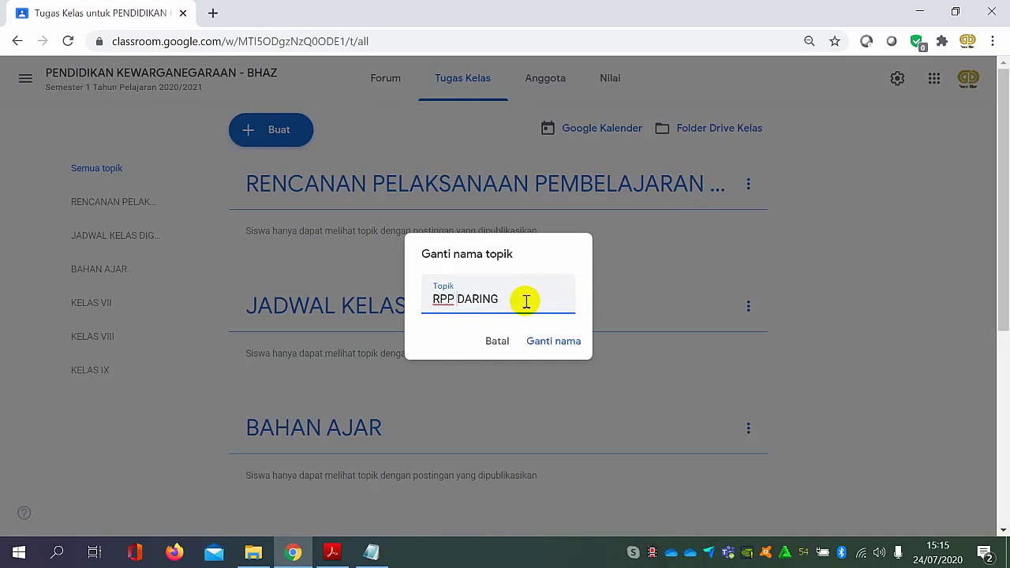
{"action": "left_click", "coordinate": [544, 346]}
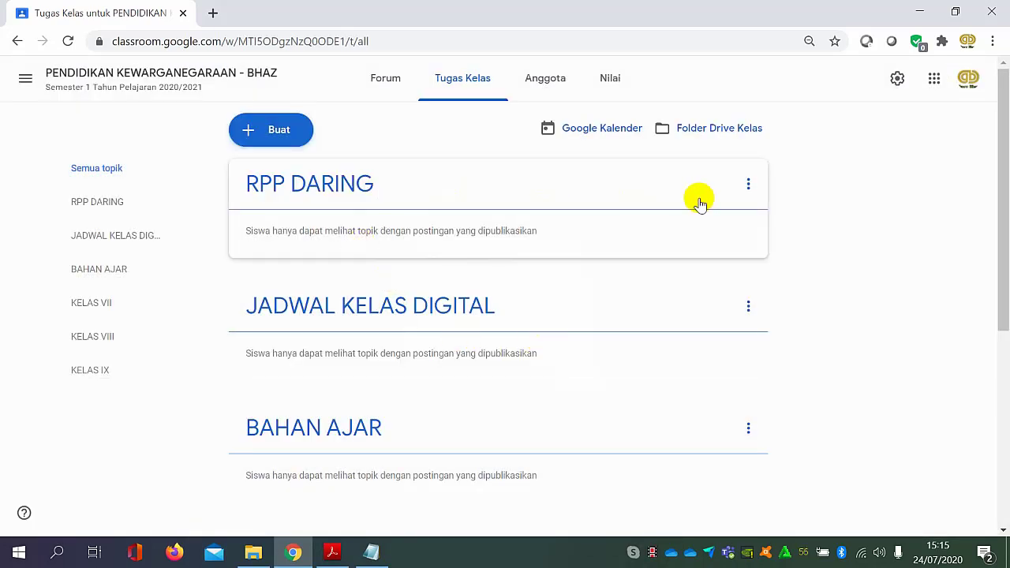
Move the RPP DARING topic down one place, below JADWAL KELAS DIGITAL.
{"action": "left_click", "coordinate": [747, 186]}
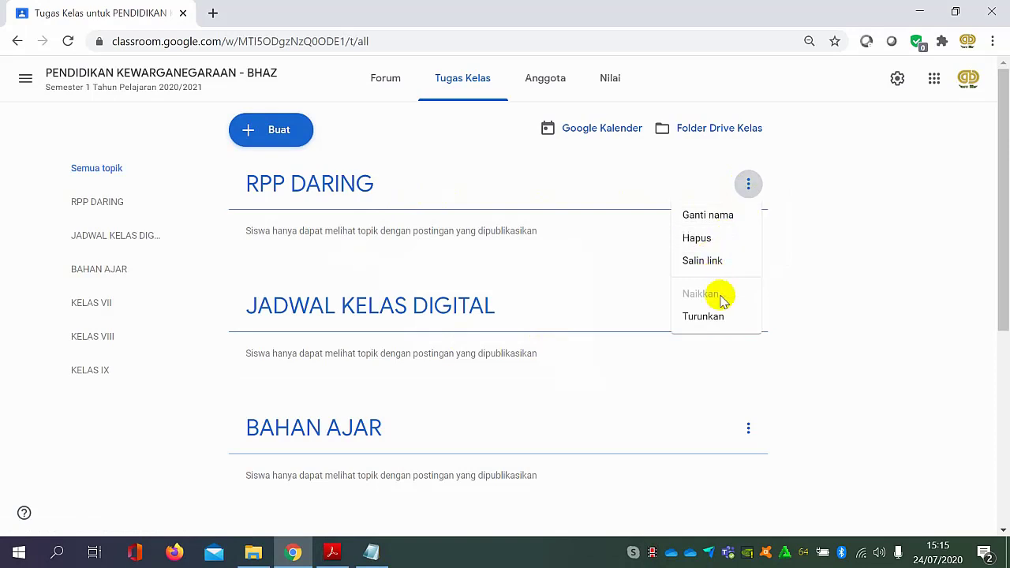
{"action": "left_click", "coordinate": [723, 319]}
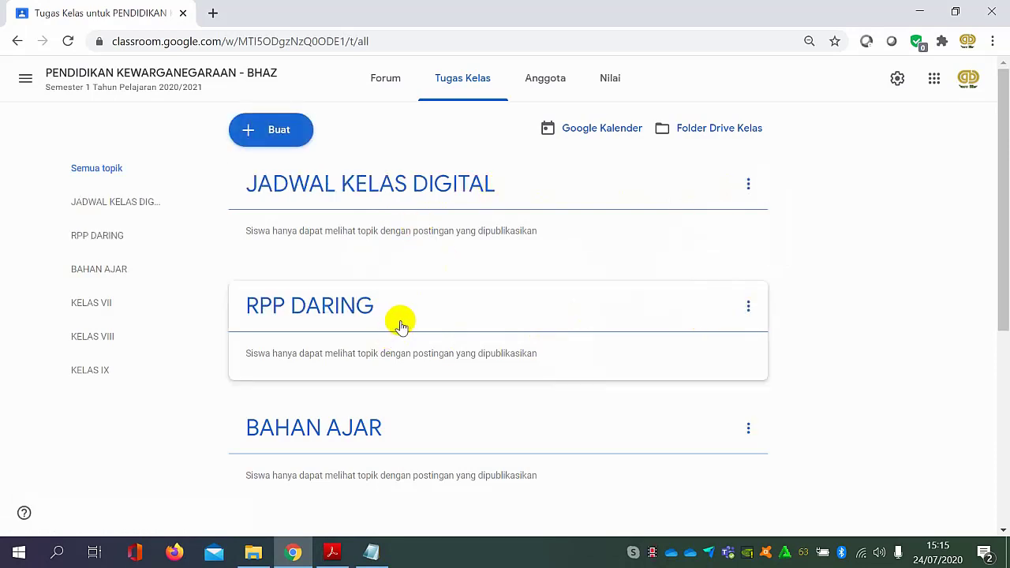
{"action": "scroll", "coordinate": [424, 332], "scroll_direction": "down", "scroll_amount": 1}
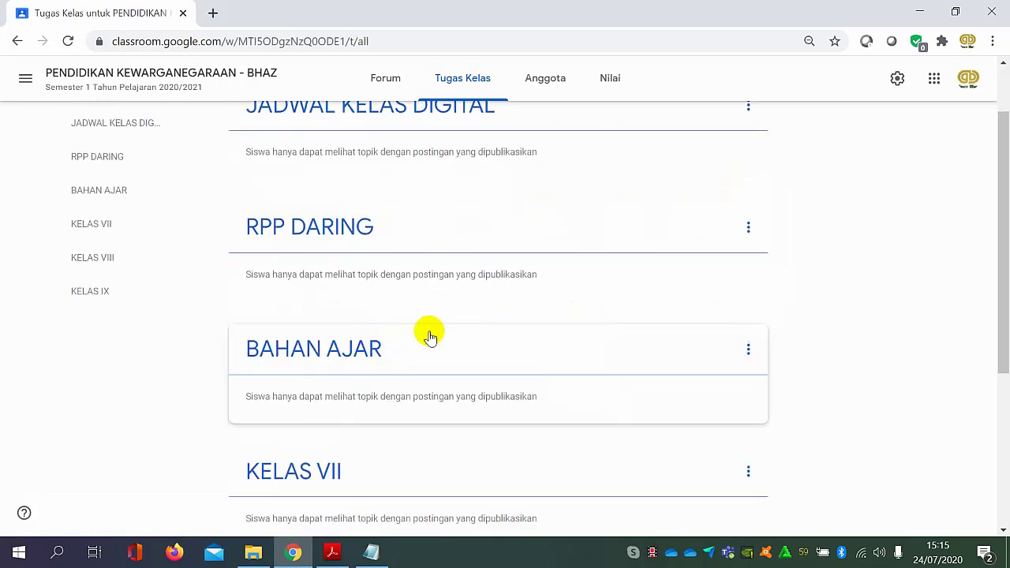
{"action": "scroll", "coordinate": [429, 336], "scroll_direction": "up", "scroll_amount": 1}
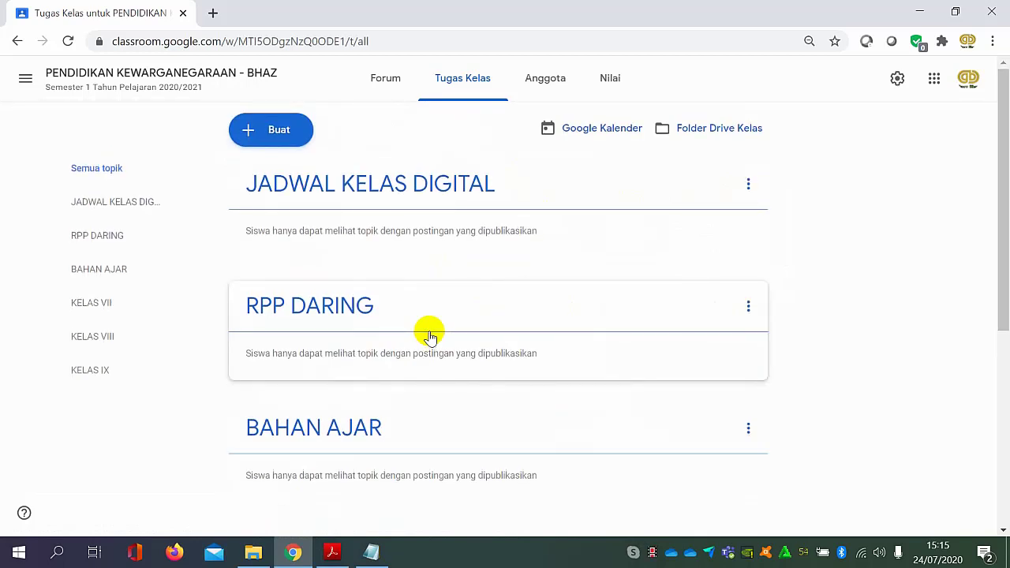
View the JADWAL KELAS DIGITAL topic on its own and check its options, returning to the list of all topics.
{"action": "left_click", "coordinate": [430, 194]}
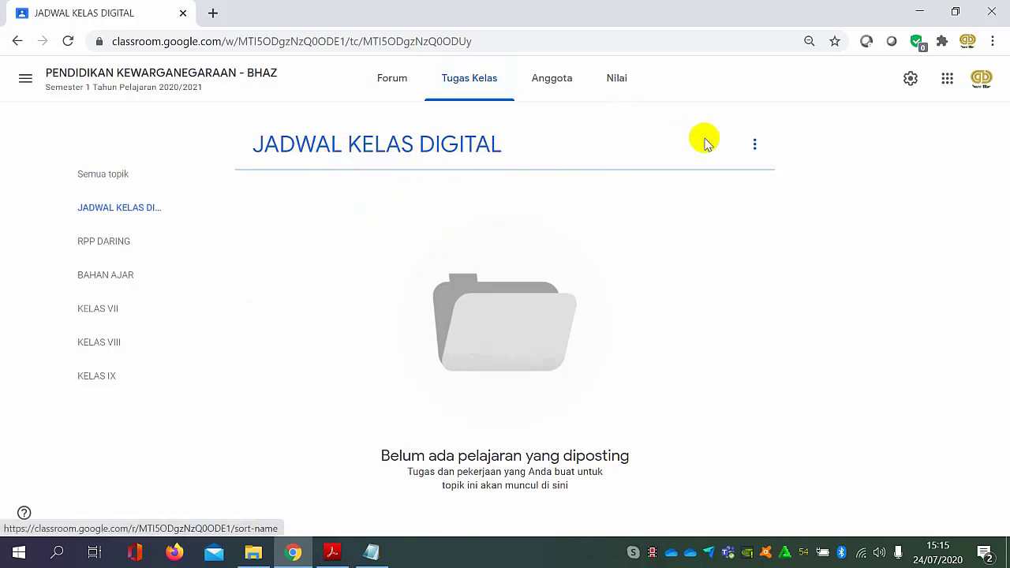
{"action": "left_click", "coordinate": [752, 145]}
{"action": "left_click", "coordinate": [514, 216]}
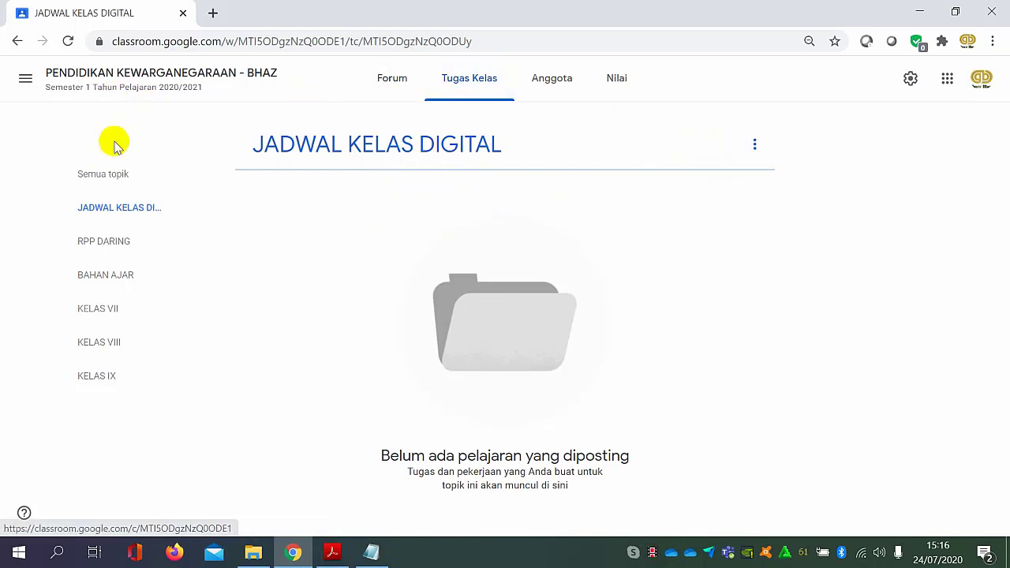
{"action": "left_click", "coordinate": [111, 180]}
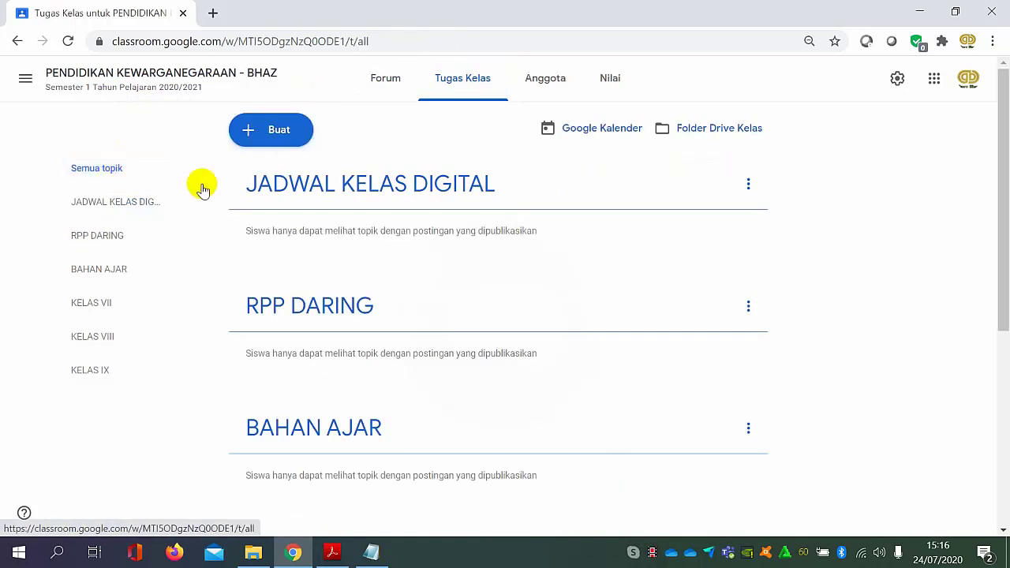
Create a new Materi post with the title "Jadwal Pembelajaran PJJ".
{"action": "left_click", "coordinate": [261, 140]}
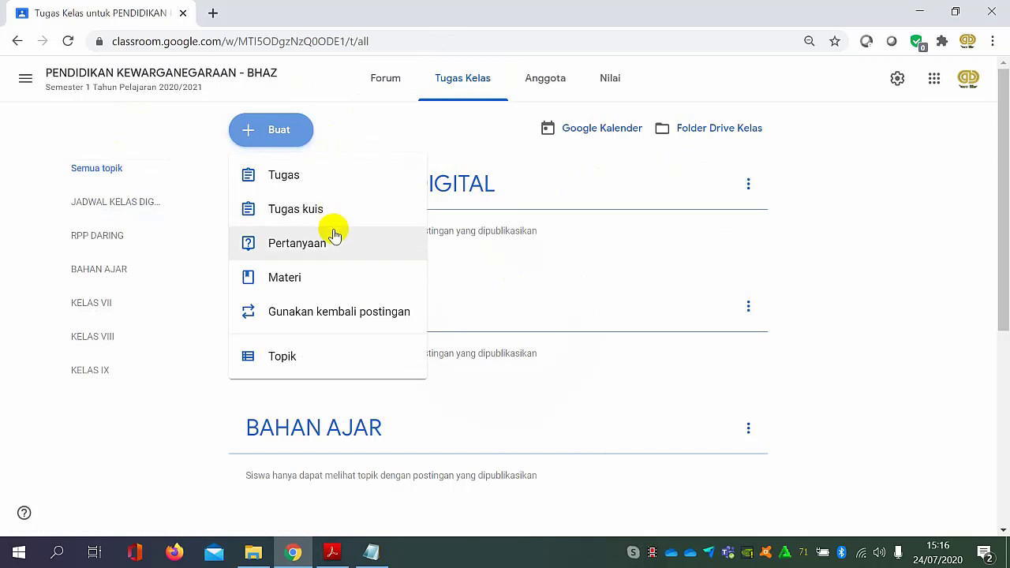
{"action": "left_click", "coordinate": [325, 277]}
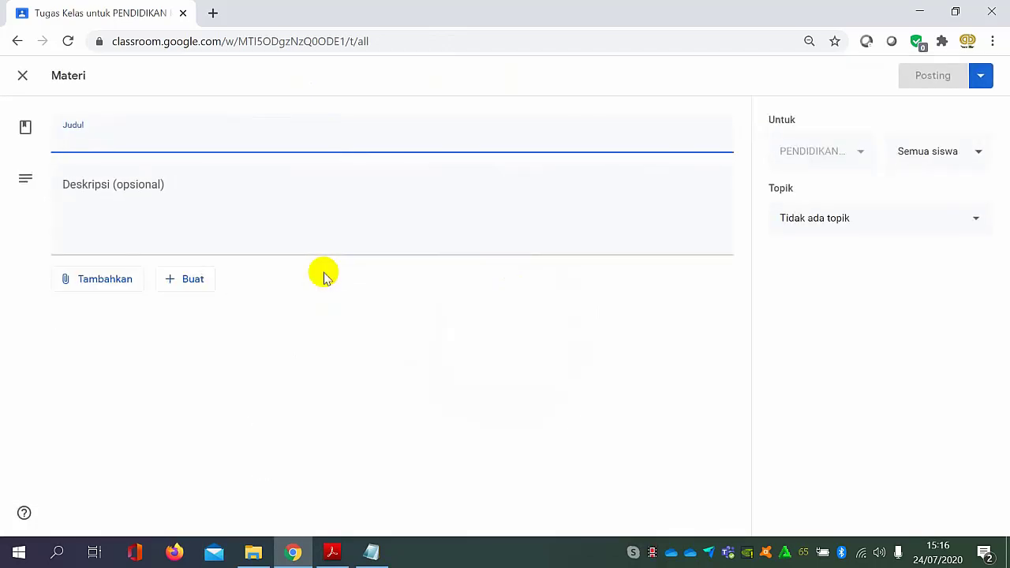
{"action": "type", "text": "Ja"}
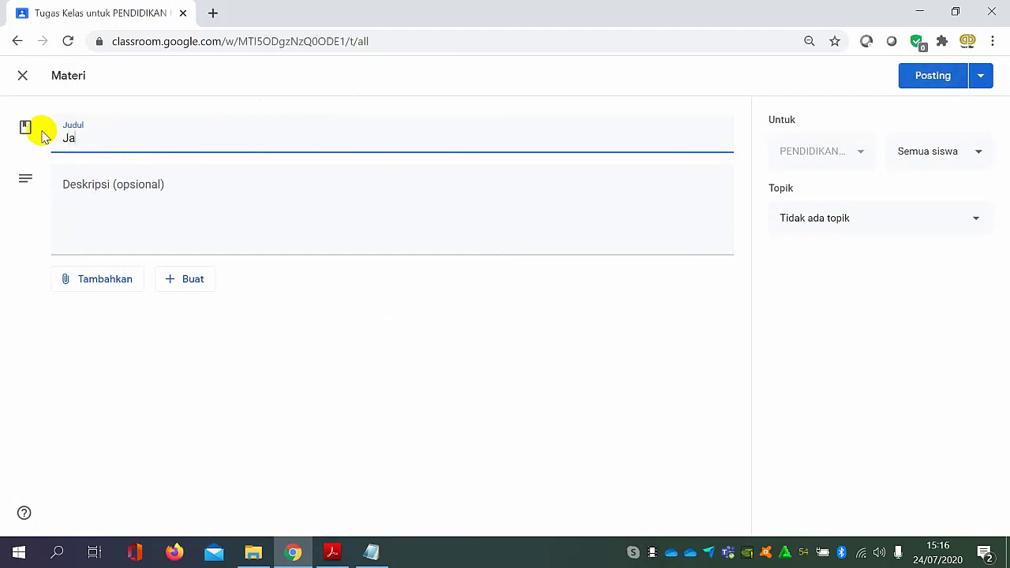
{"action": "type", "text": "dwal Pembelajaran"}
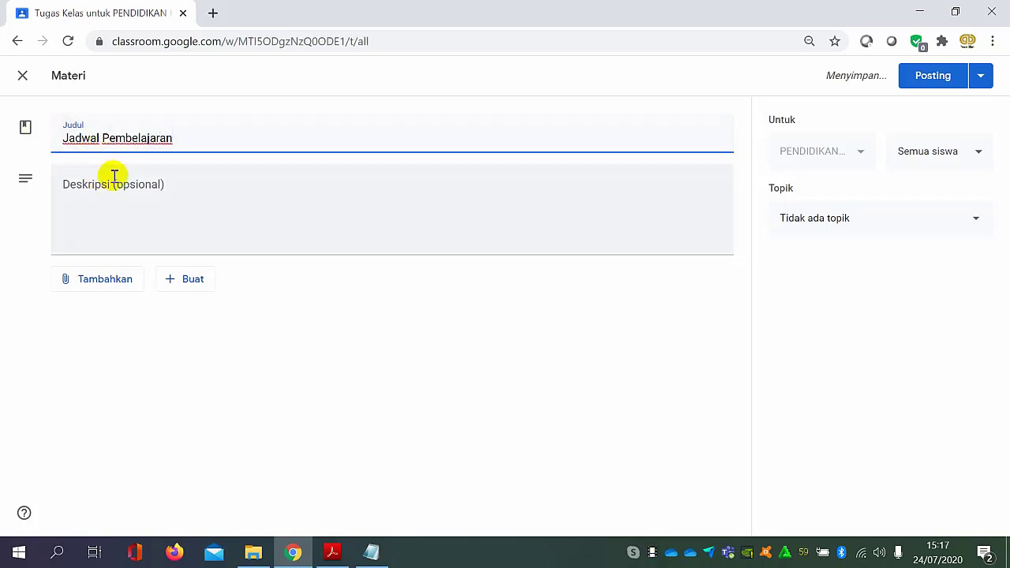
{"action": "type", "text": " P"}
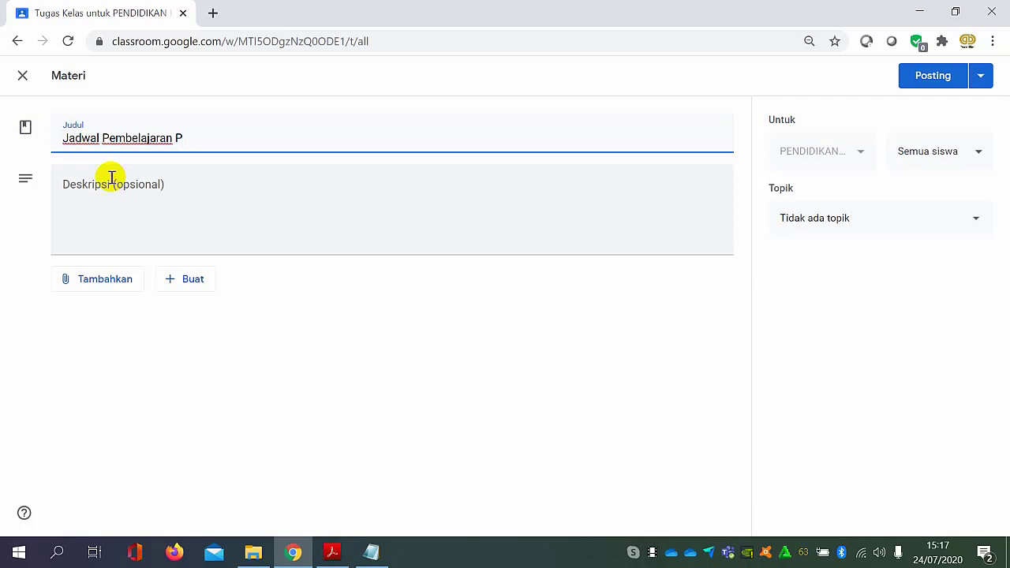
{"action": "type", "text": "JJ"}
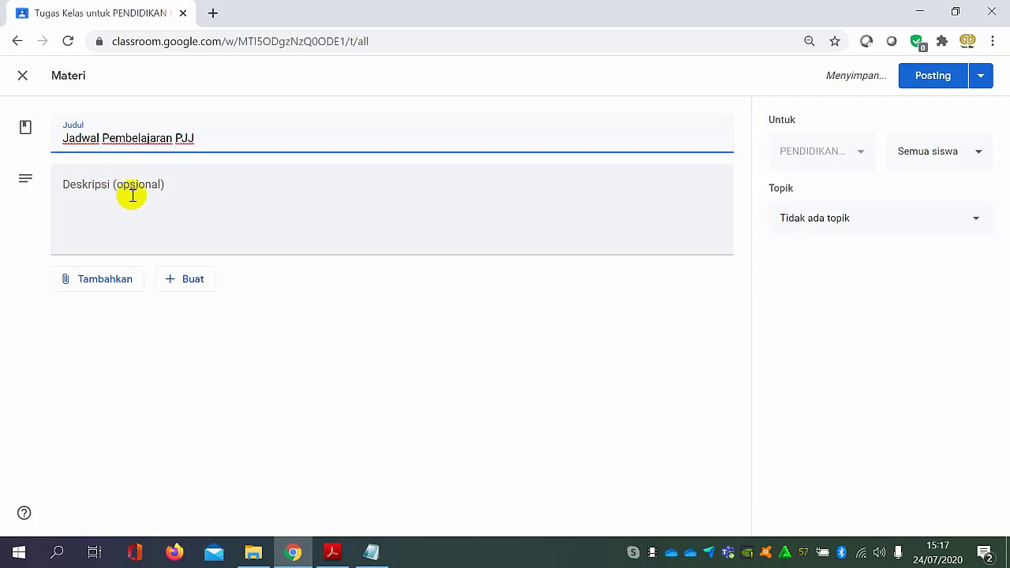
Enter the material's description as "Jadwal Pembembelajaran semester 1 tahun 20".
{"action": "left_click", "coordinate": [133, 193]}
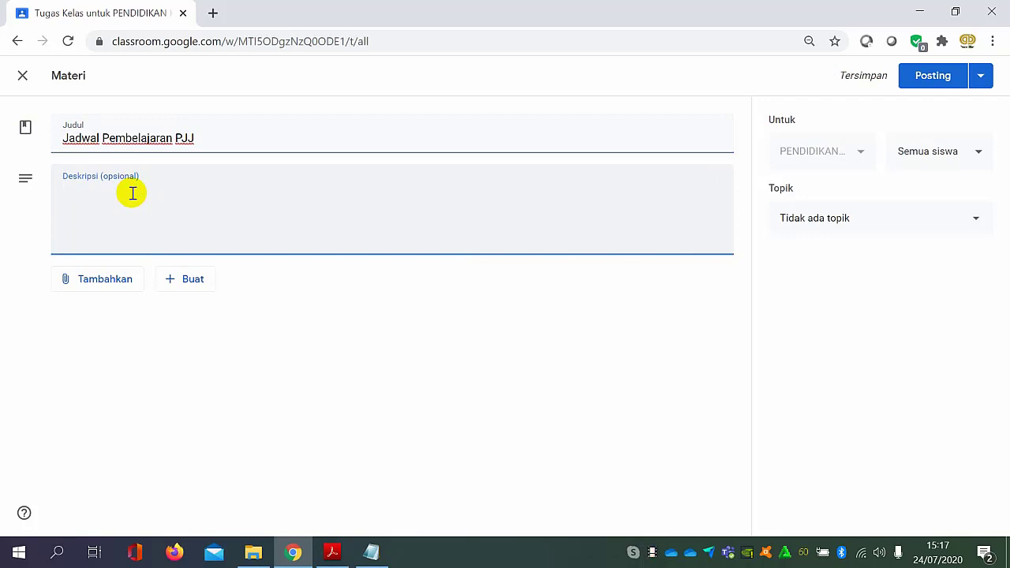
{"action": "type", "text": "Jadwal"}
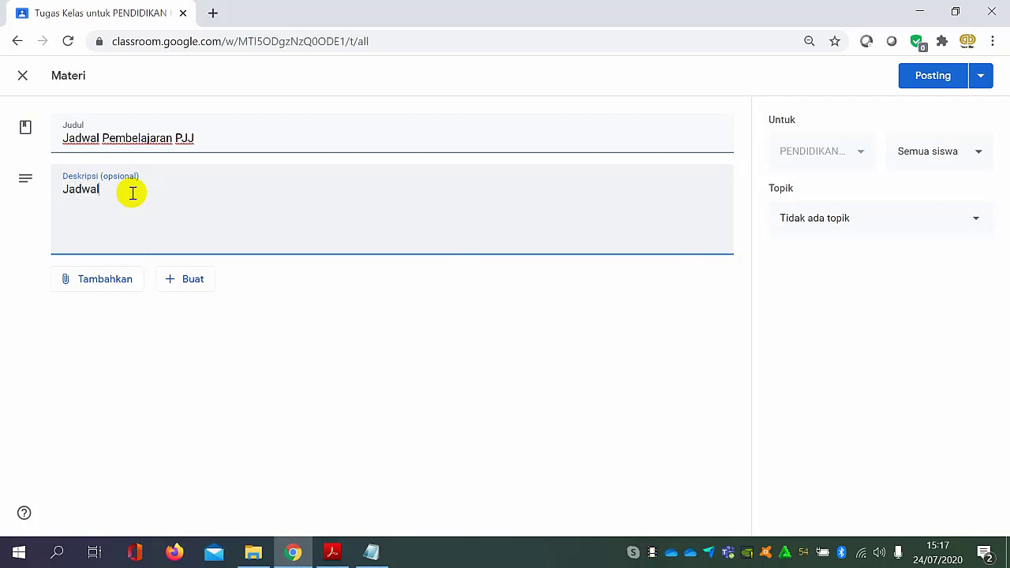
{"action": "type", "text": " Pembambelajaran sem"}
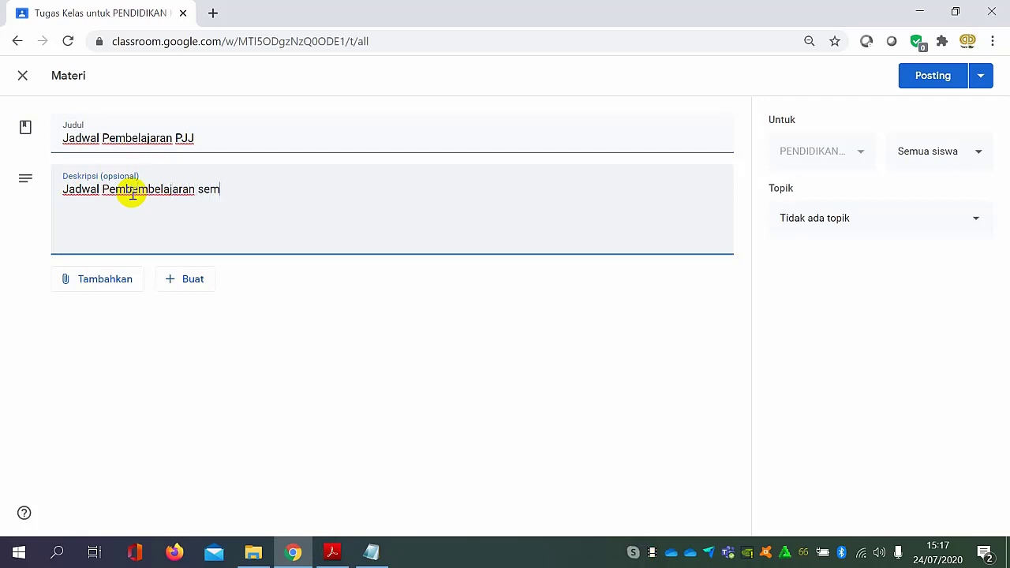
{"action": "type", "text": "ester 1 tahun 20"}
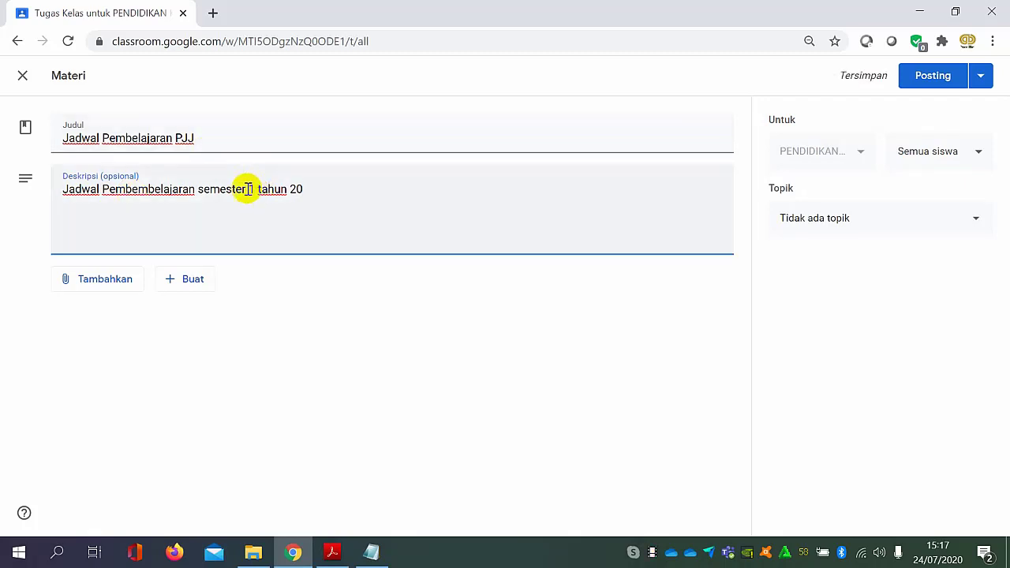
Remove "semester 1" from the description and revise its ending to read "Tahun Pelajaran 2020/2021".
{"action": "left_click_drag", "start_coordinate": [198, 189], "coordinate": [260, 190]}
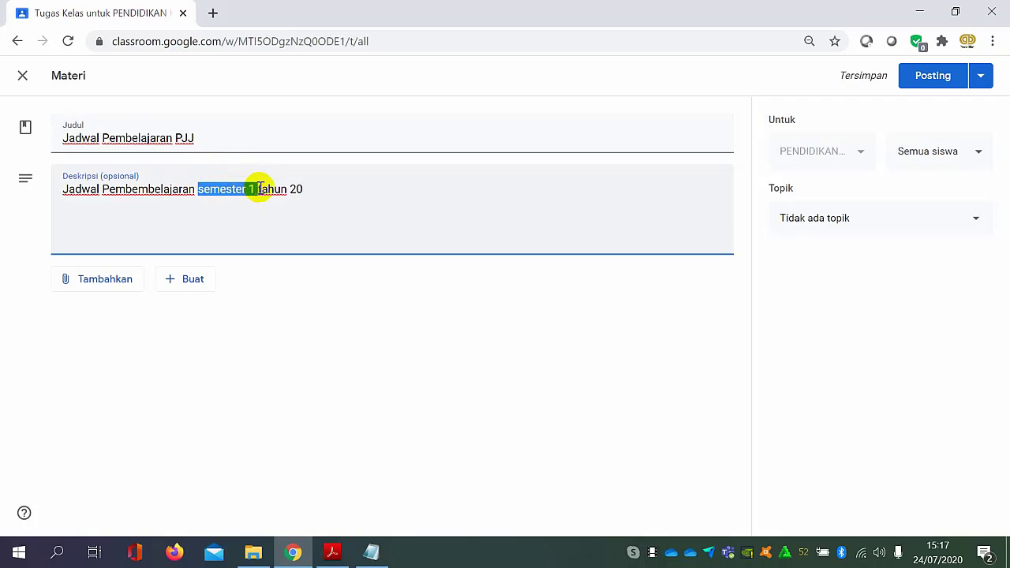
{"action": "key", "text": "BackSpace"}
{"action": "key", "text": "Delete"}
{"action": "type", "text": "T"}
{"action": "key", "text": "Right"}
{"action": "key", "text": "Right"}
{"action": "key", "text": "Right"}
{"action": "key", "text": "Right"}
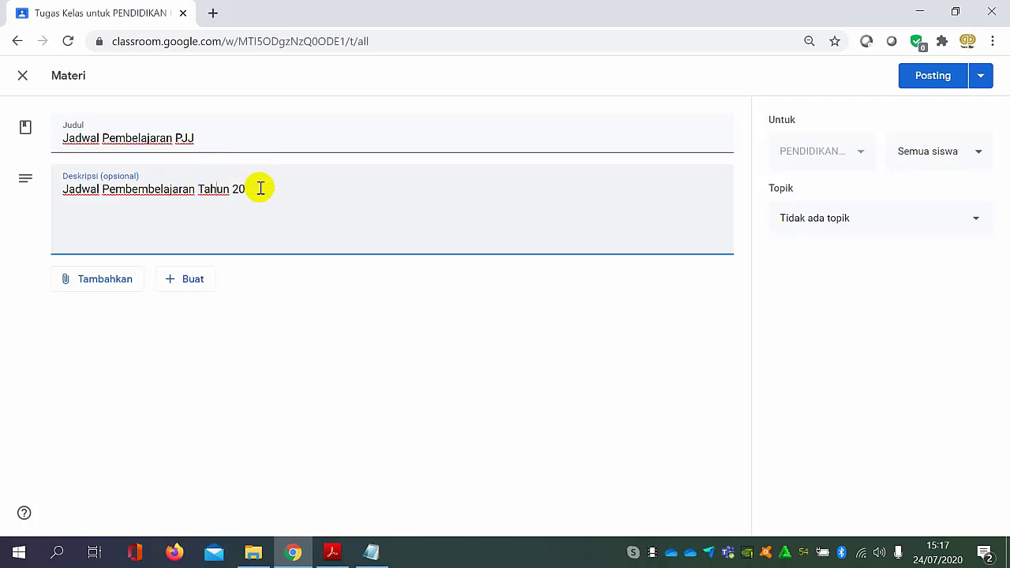
{"action": "type", "text": "Pelajar"}
{"action": "type", "text": "n 2020"}
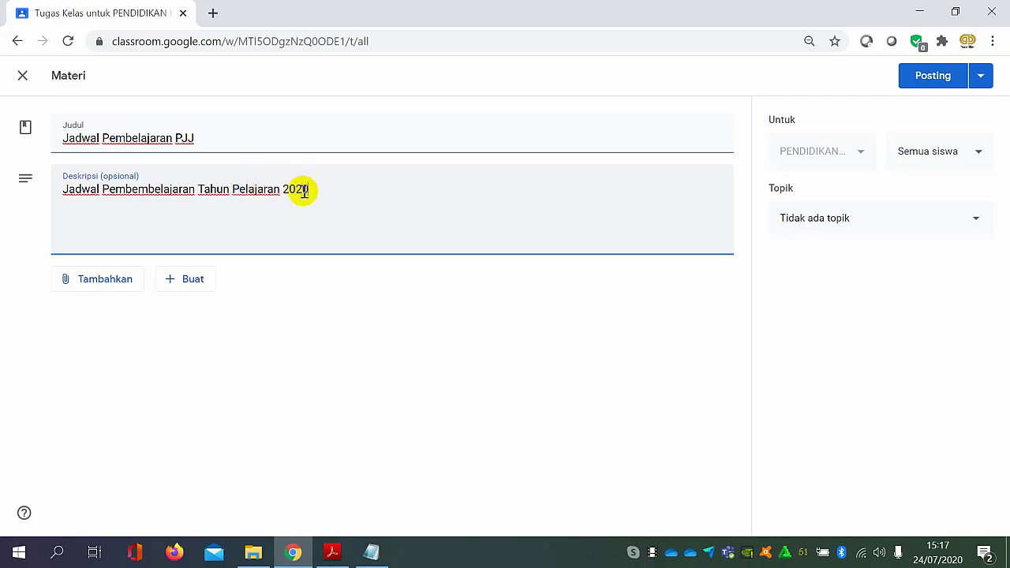
{"action": "type", "text": "/2021"}
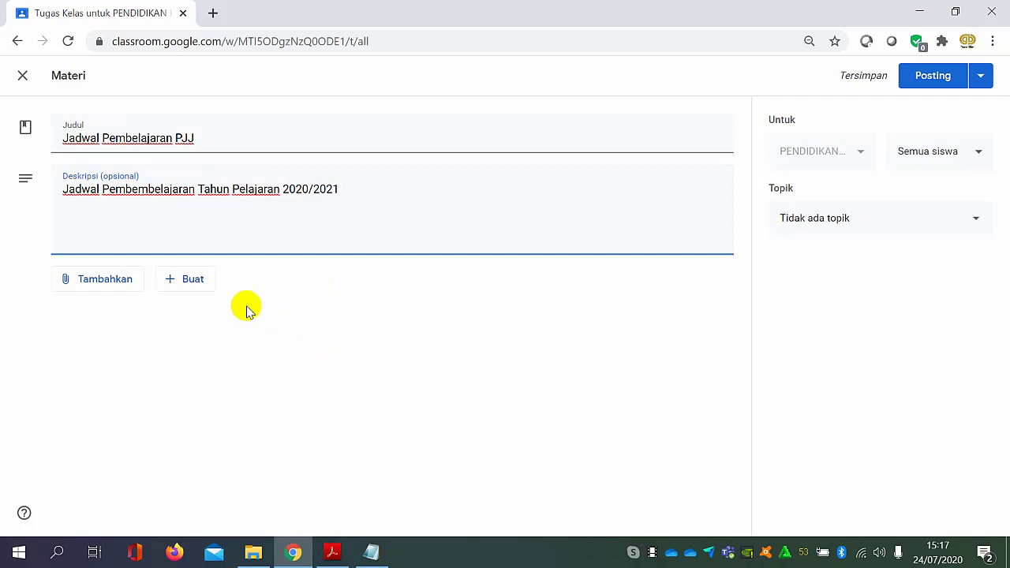
{"action": "left_click", "coordinate": [115, 282]}
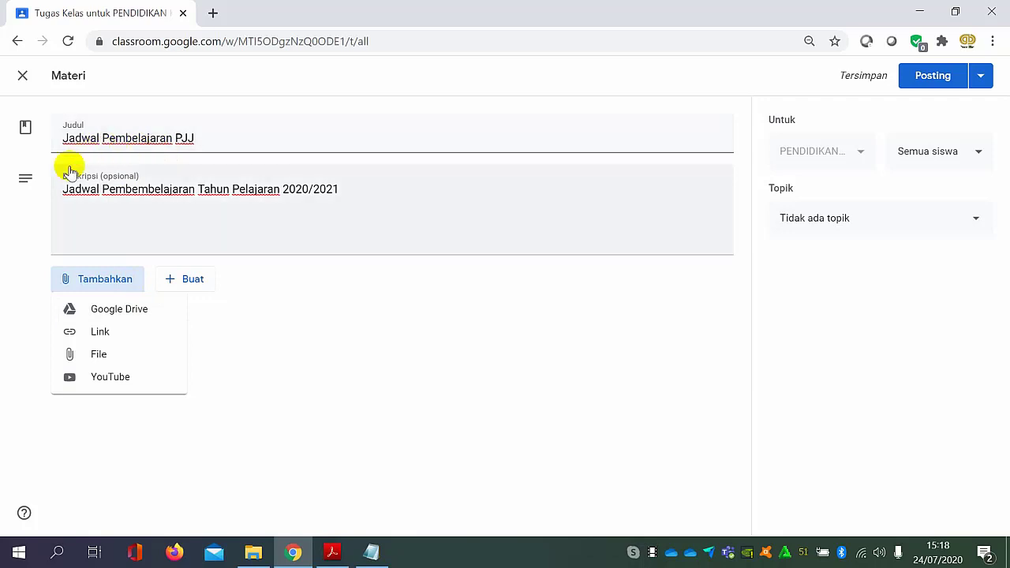
{"action": "left_click", "coordinate": [117, 311]}
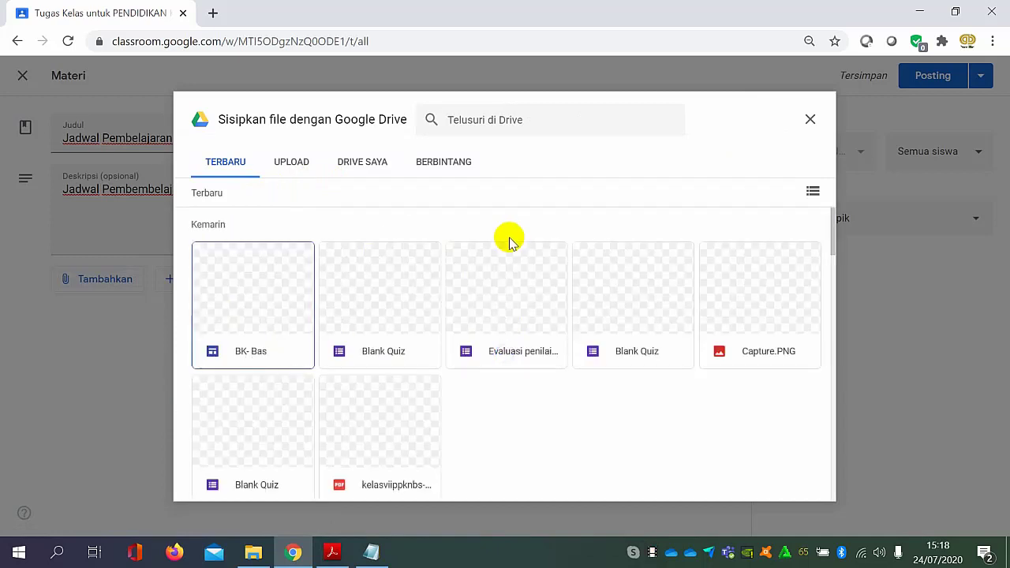
{"action": "left_click", "coordinate": [810, 120]}
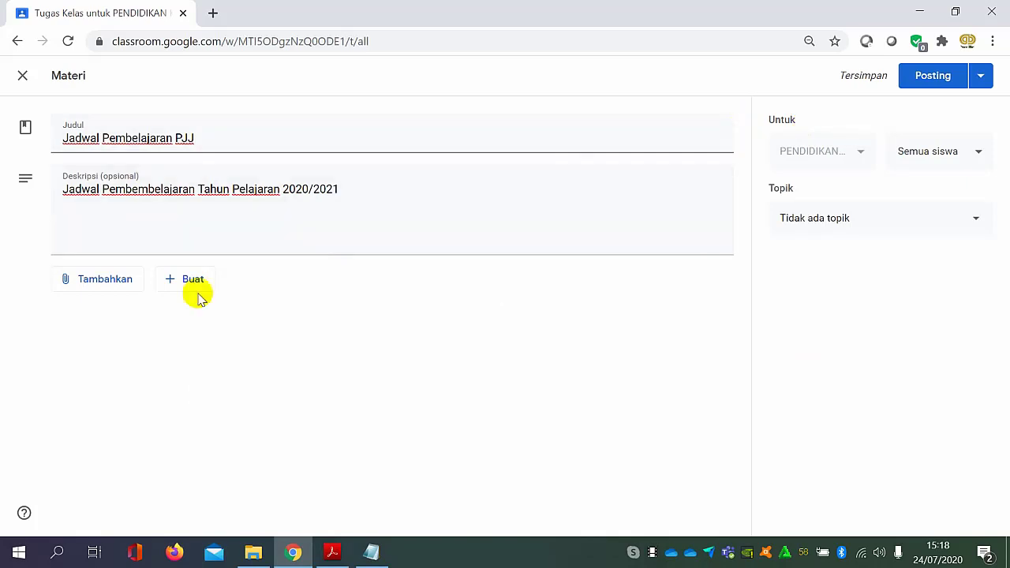
Upload "Kalender Pendidikan TP 2020-2021 - Reupload Kami Madrasah.pdf" from the computer's MATERI Google Classroom folder as an attachment to the material.
{"action": "left_click", "coordinate": [115, 278]}
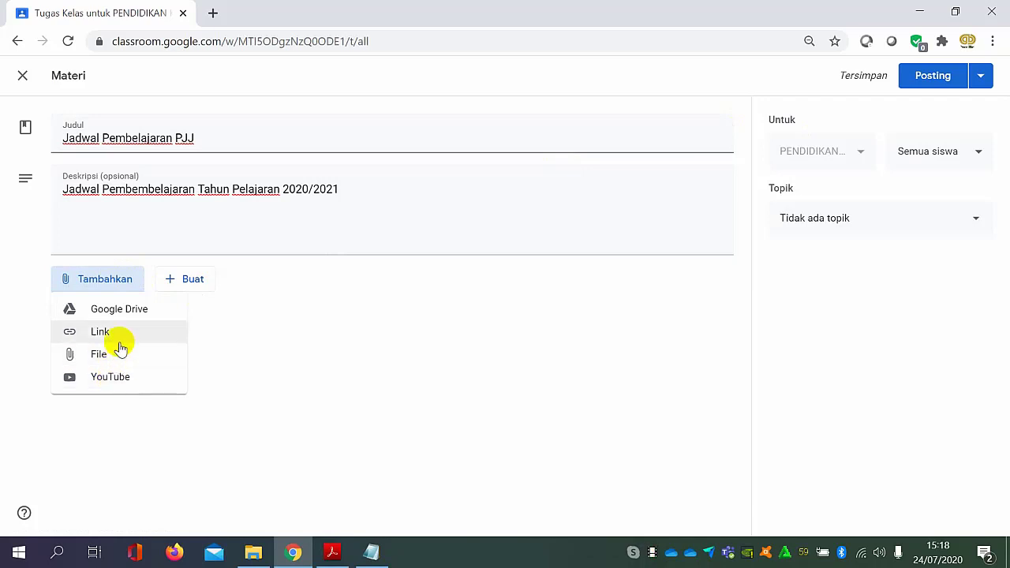
{"action": "left_click", "coordinate": [119, 355]}
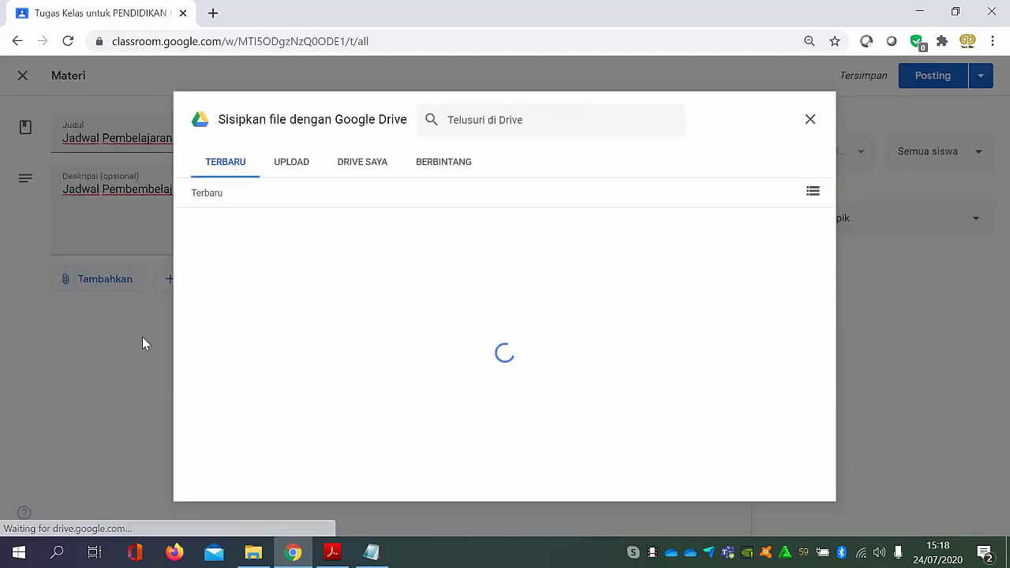
{"action": "left_click", "coordinate": [286, 169]}
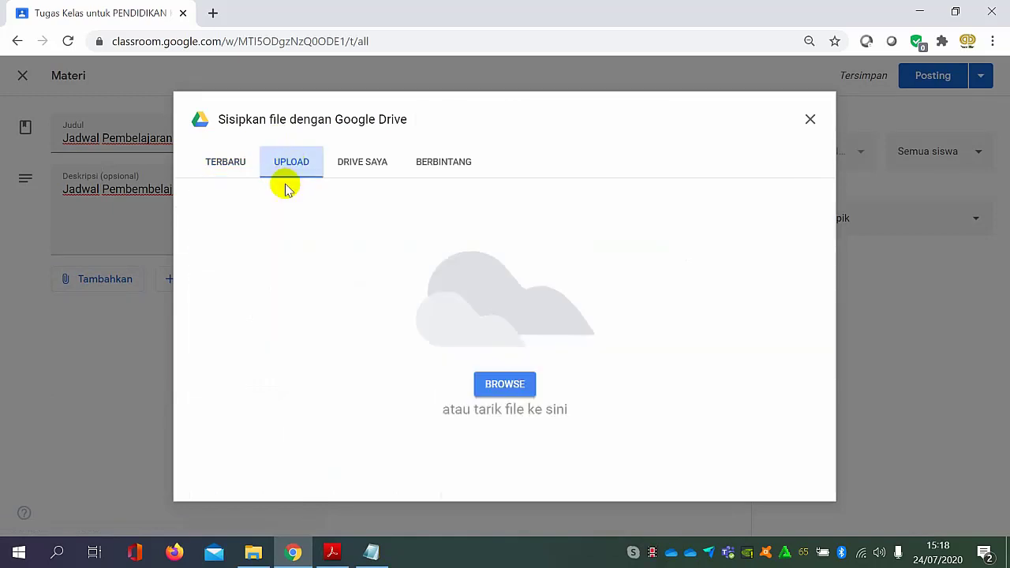
{"action": "left_click", "coordinate": [507, 383]}
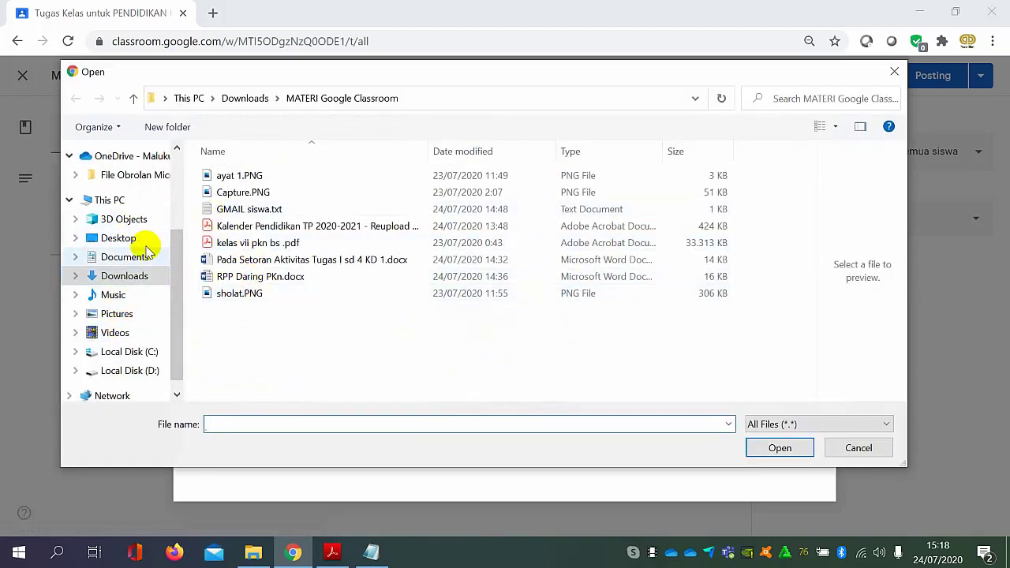
{"action": "left_click", "coordinate": [138, 278]}
{"action": "double_click", "coordinate": [230, 224]}
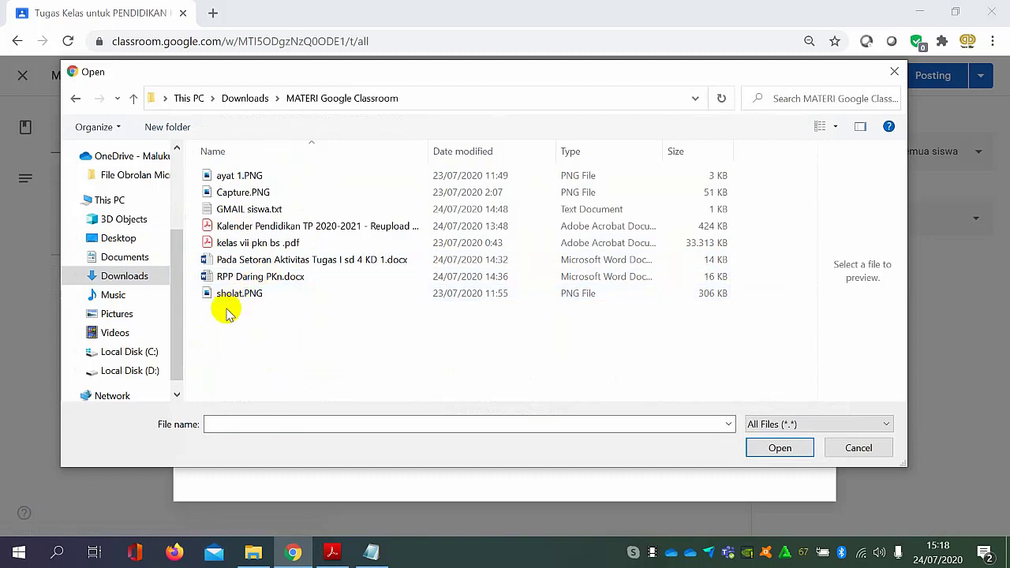
{"action": "left_click", "coordinate": [266, 226]}
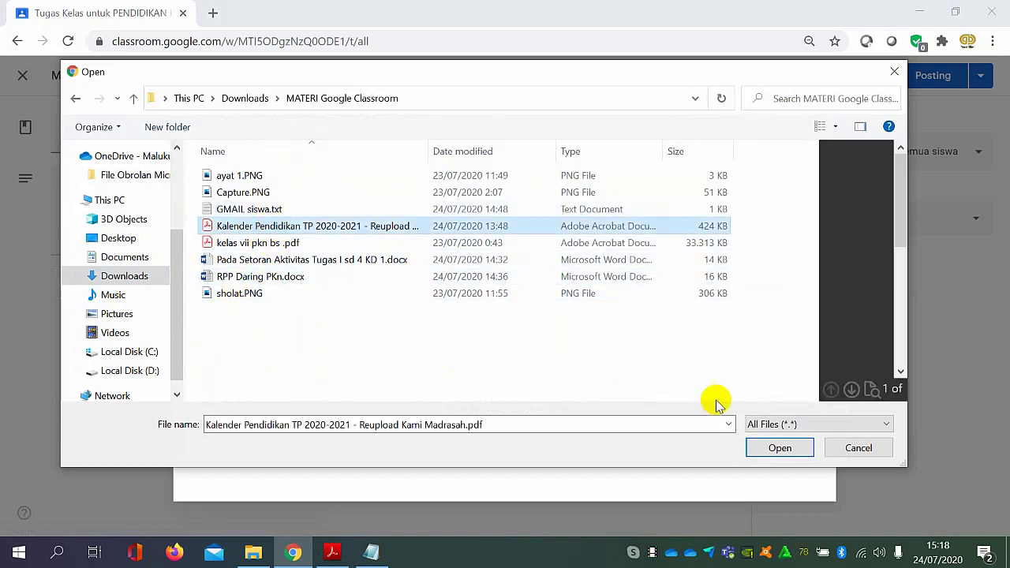
{"action": "left_click", "coordinate": [776, 447]}
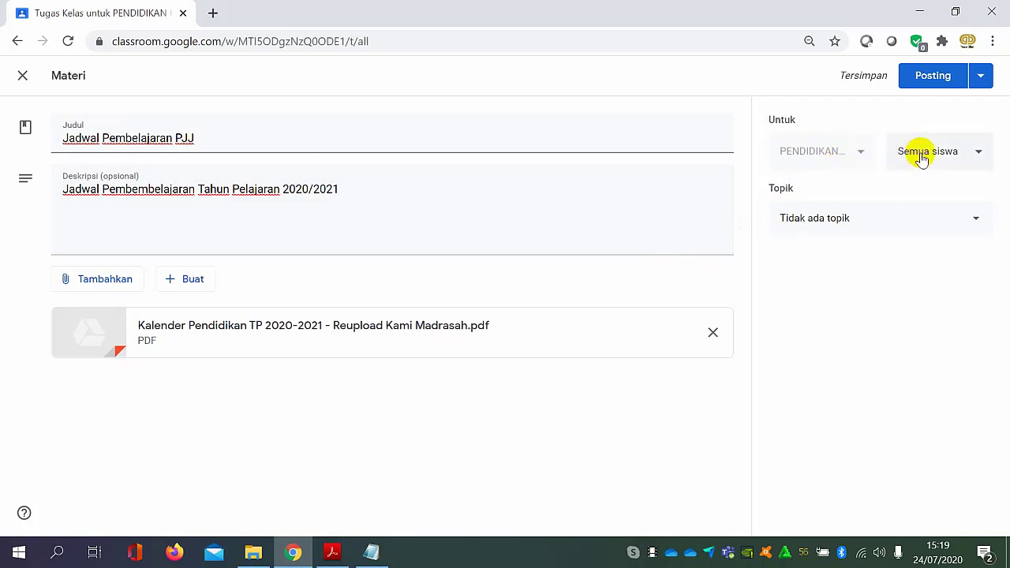
Assign the material to the JADWAL KELAS DIGITAL topic and post it to the class.
{"action": "left_click", "coordinate": [893, 222]}
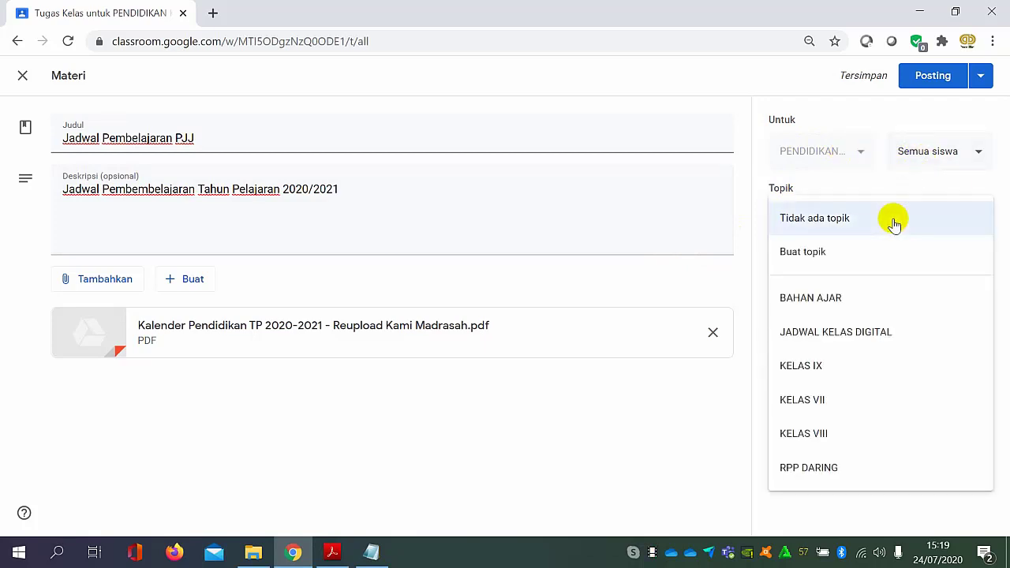
{"action": "left_click", "coordinate": [847, 339]}
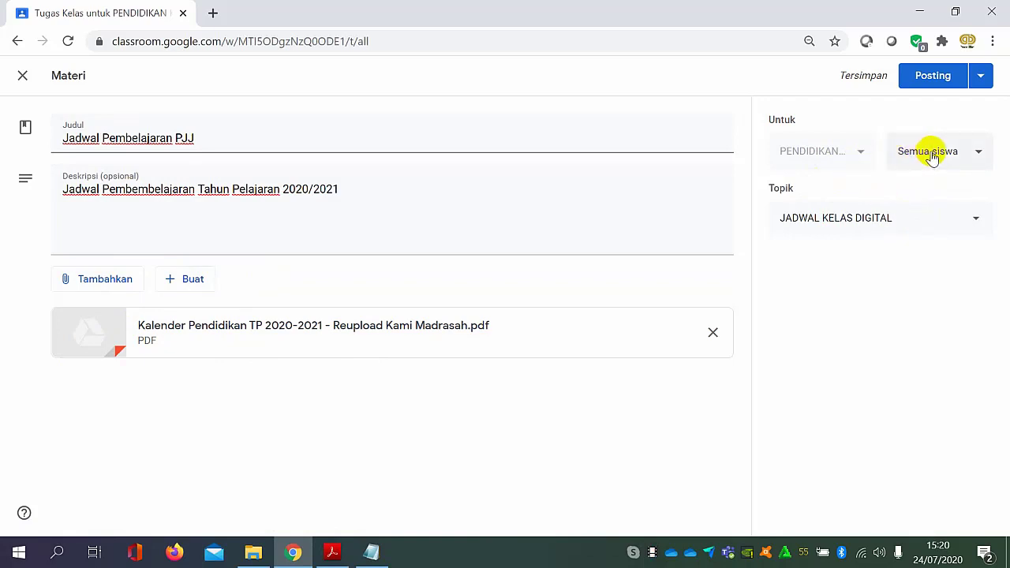
{"action": "left_click", "coordinate": [939, 82]}
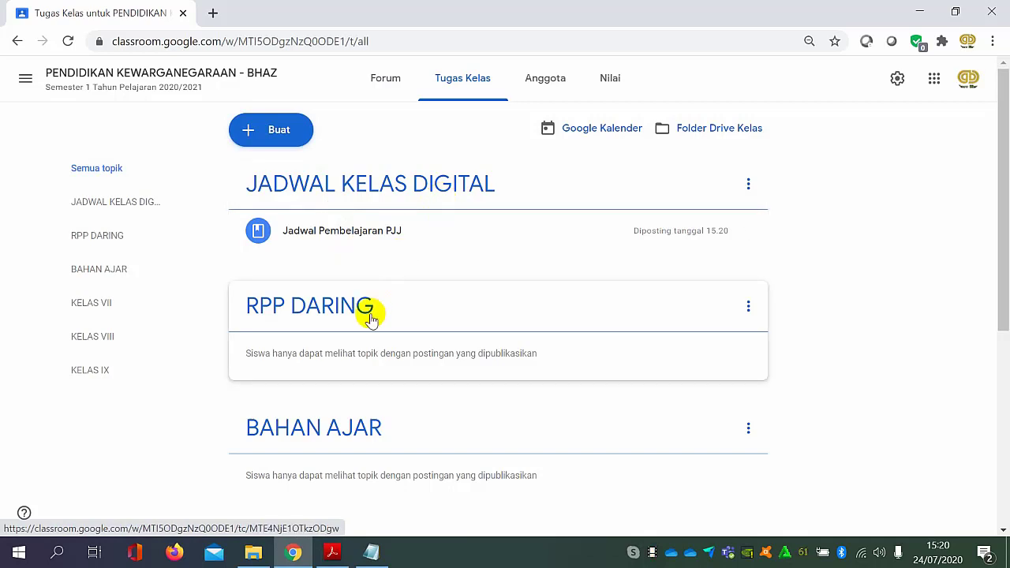
Create another Materi post with the title "Rencana Pelaksanaan Pembelajaran Digital".
{"action": "left_click", "coordinate": [288, 140]}
{"action": "left_click", "coordinate": [286, 273]}
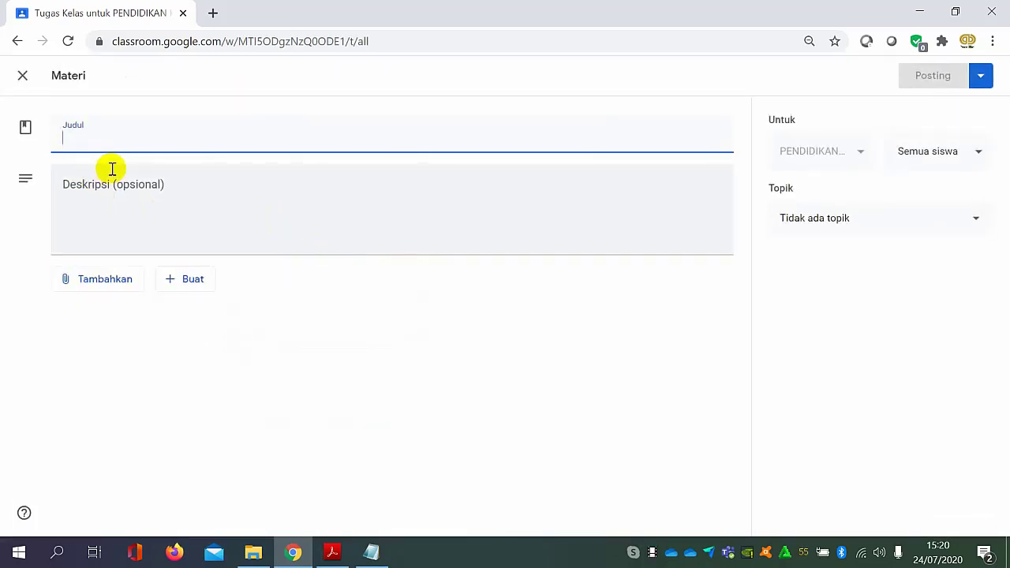
{"action": "type", "text": "Re"}
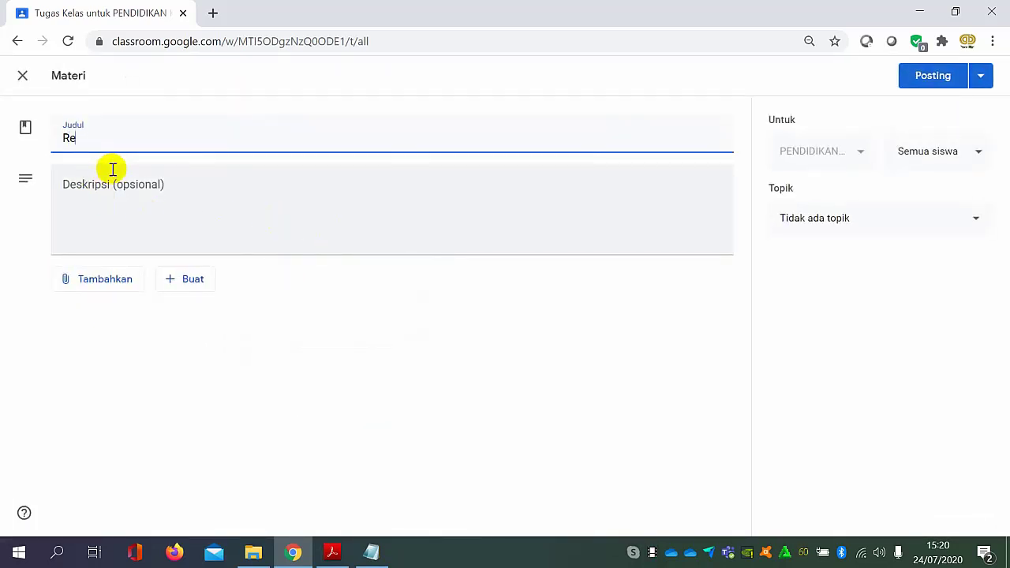
{"action": "type", "text": "ncana Pelaksana"}
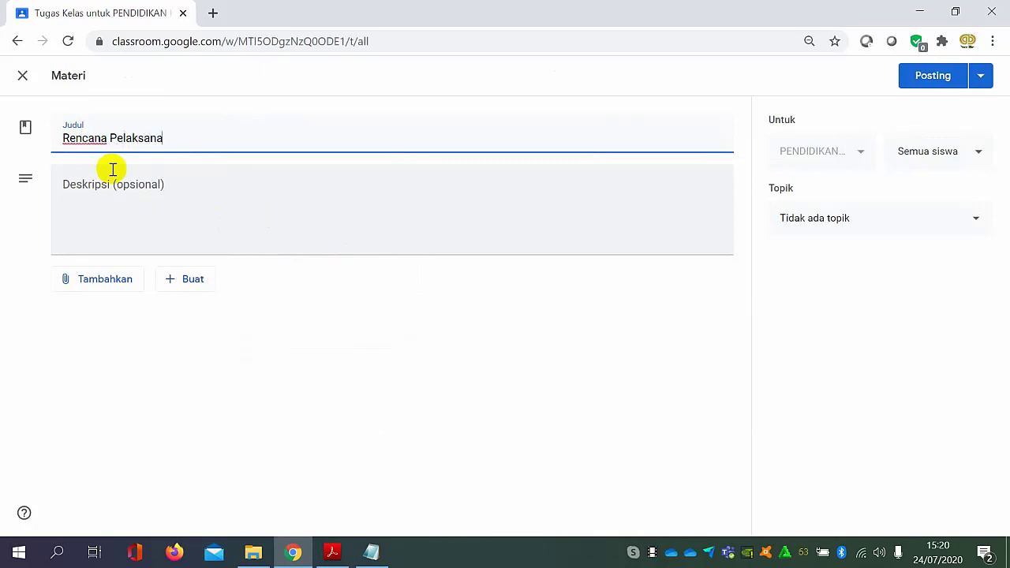
{"action": "type", "text": "an Pembelajarah"}
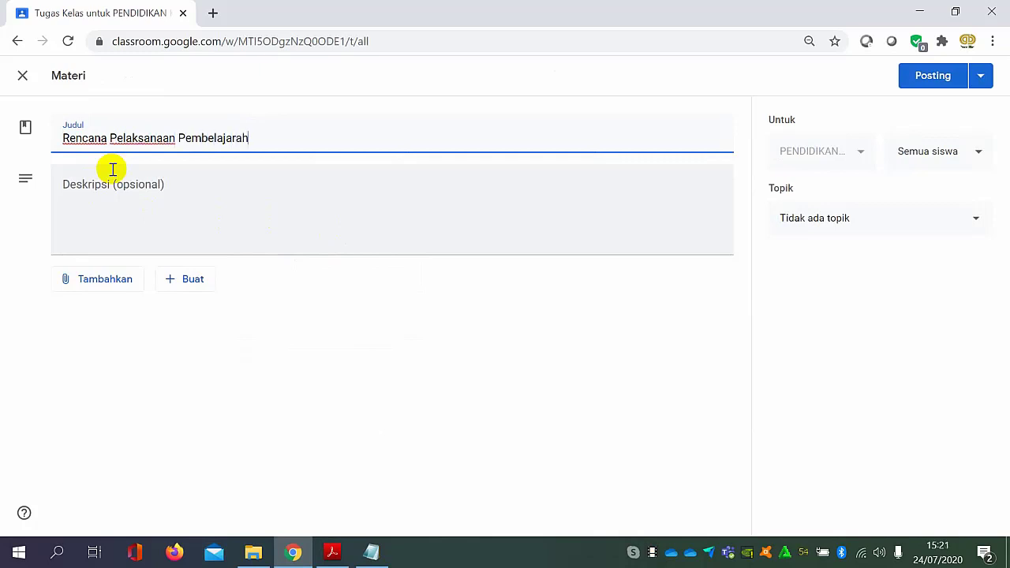
{"action": "type", "text": "n"}
{"action": "key", "text": "BackSpace"}
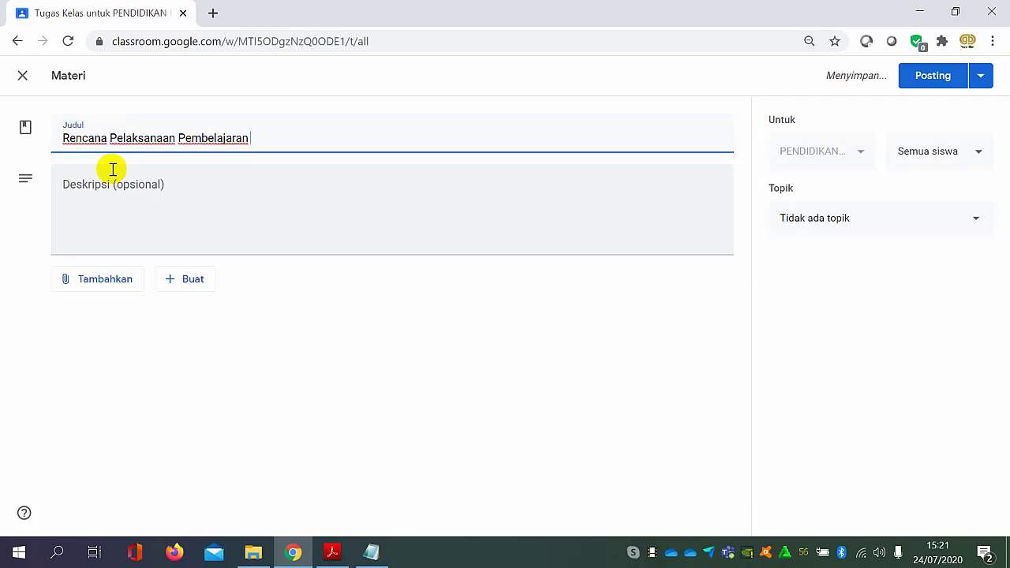
{"action": "type", "text": "JDigital"}
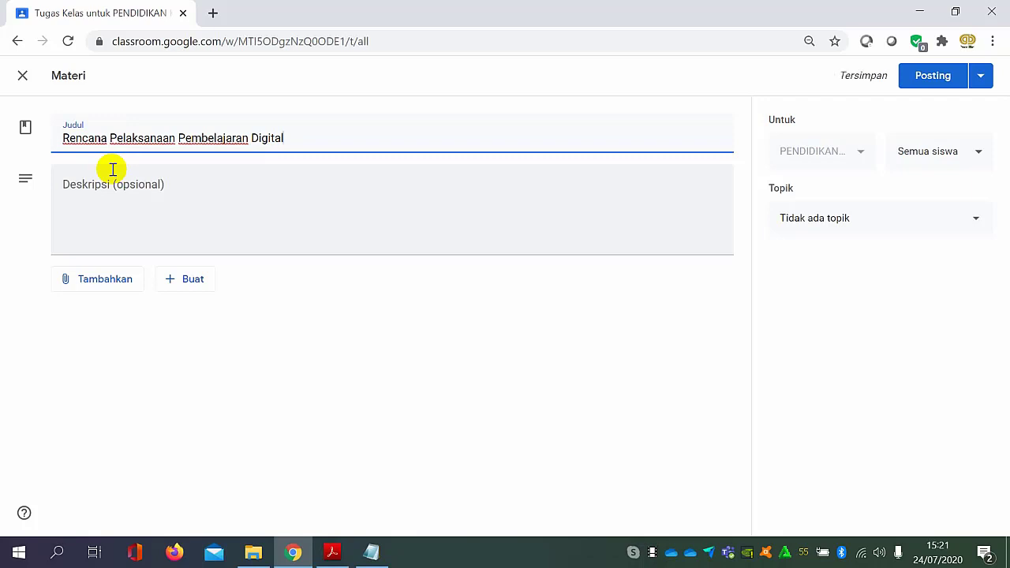
Switch to File Explorer, open RPP Daring PKn.docx in Word, and examine the lesson plan's sections across both pages.
{"action": "left_click", "coordinate": [181, 214]}
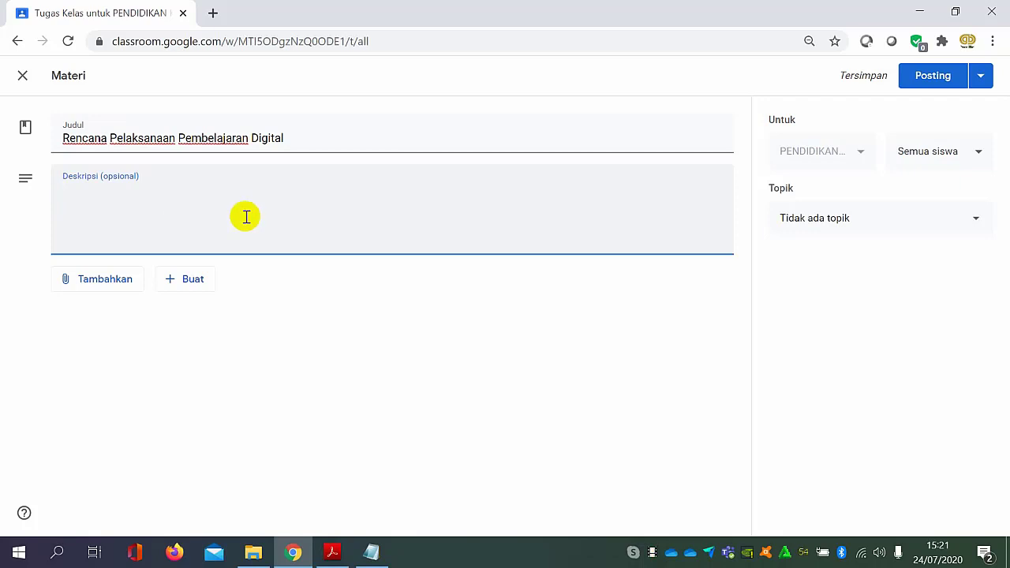
{"action": "left_click", "coordinate": [253, 552]}
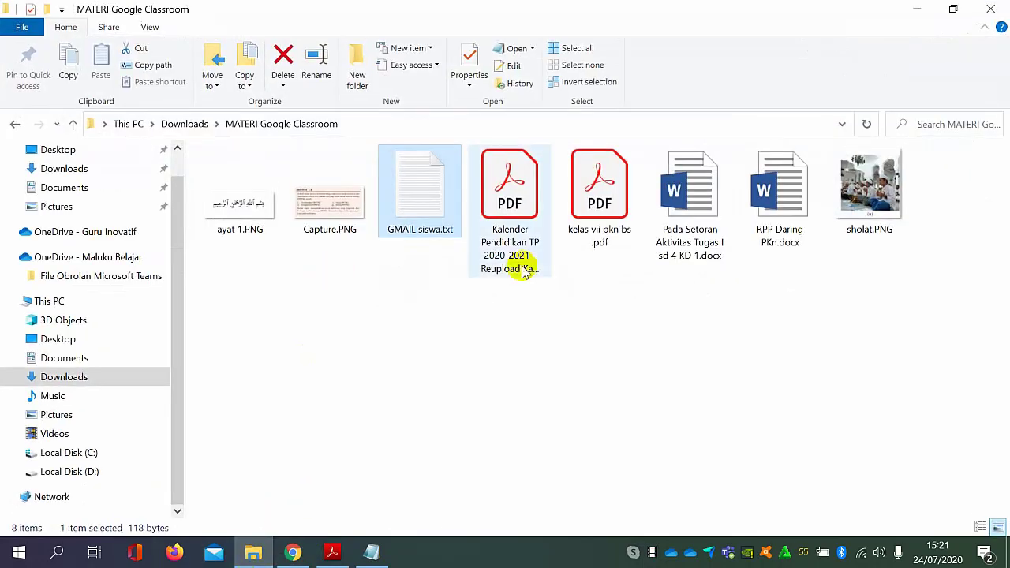
{"action": "double_click", "coordinate": [792, 226]}
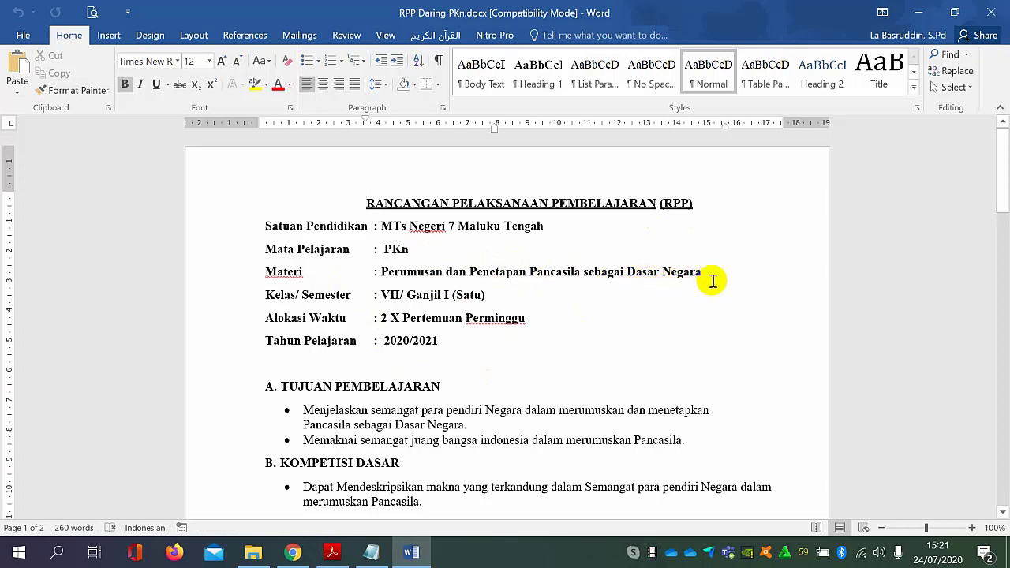
{"action": "scroll", "coordinate": [394, 386], "scroll_direction": "down", "scroll_amount": 7}
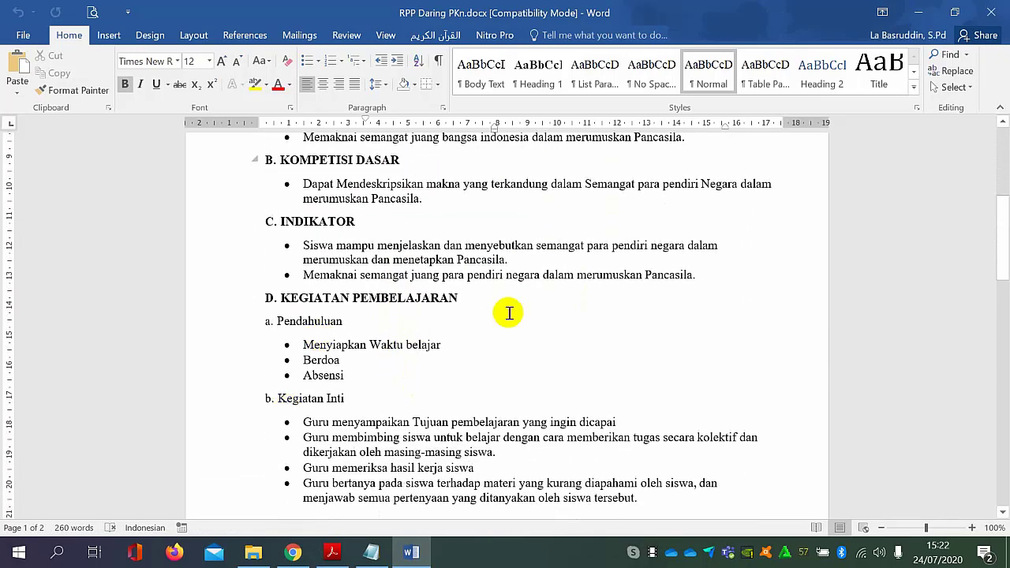
{"action": "scroll", "coordinate": [512, 311], "scroll_direction": "up", "scroll_amount": 3}
{"action": "scroll", "coordinate": [406, 255], "scroll_direction": "down", "scroll_amount": 6}
{"action": "scroll", "coordinate": [347, 293], "scroll_direction": "down", "scroll_amount": 1}
{"action": "scroll", "coordinate": [440, 297], "scroll_direction": "up", "scroll_amount": 3}
{"action": "scroll", "coordinate": [315, 304], "scroll_direction": "down", "scroll_amount": 11}
{"action": "scroll", "coordinate": [425, 301], "scroll_direction": "down", "scroll_amount": 5}
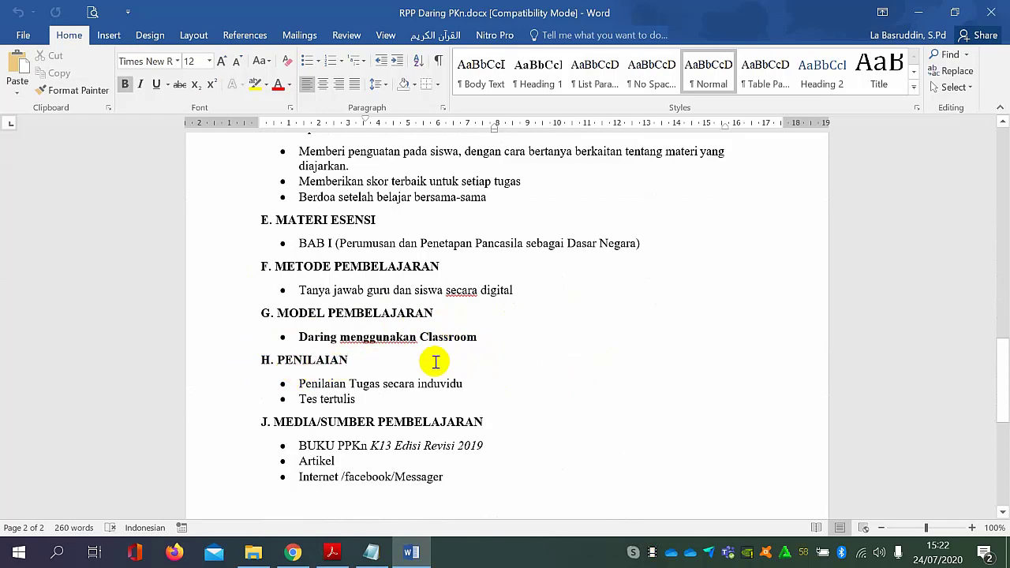
{"action": "scroll", "coordinate": [478, 341], "scroll_direction": "up", "scroll_amount": 1}
{"action": "scroll", "coordinate": [478, 341], "scroll_direction": "up", "scroll_amount": 8}
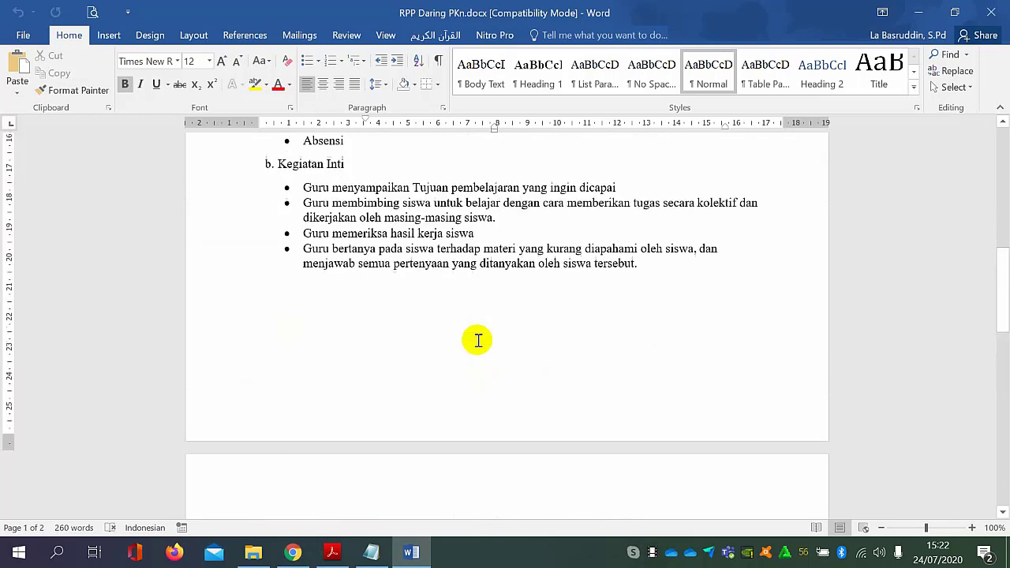
{"action": "scroll", "coordinate": [478, 341], "scroll_direction": "up", "scroll_amount": 6}
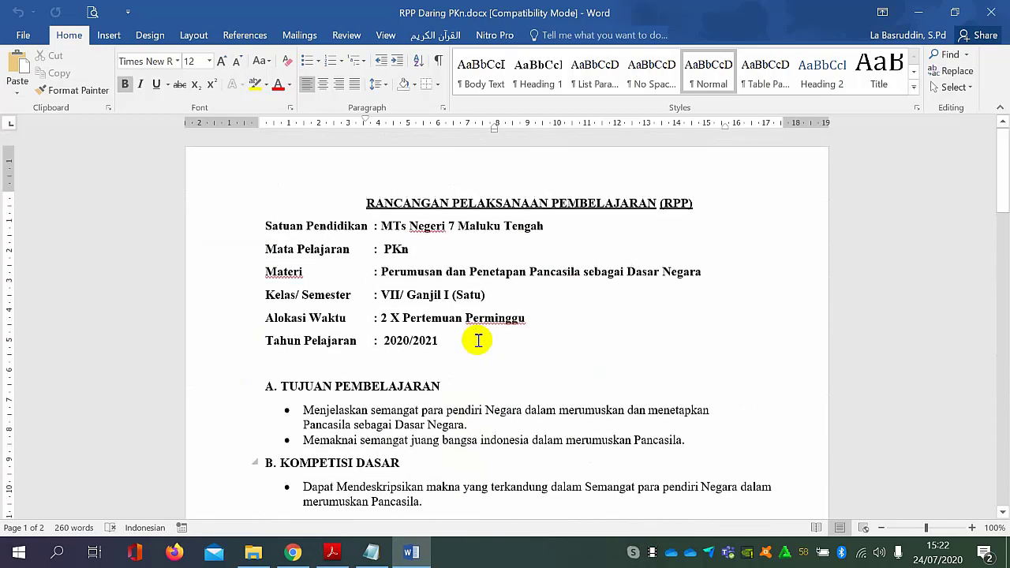
{"action": "scroll", "coordinate": [453, 314], "scroll_direction": "down", "scroll_amount": 3}
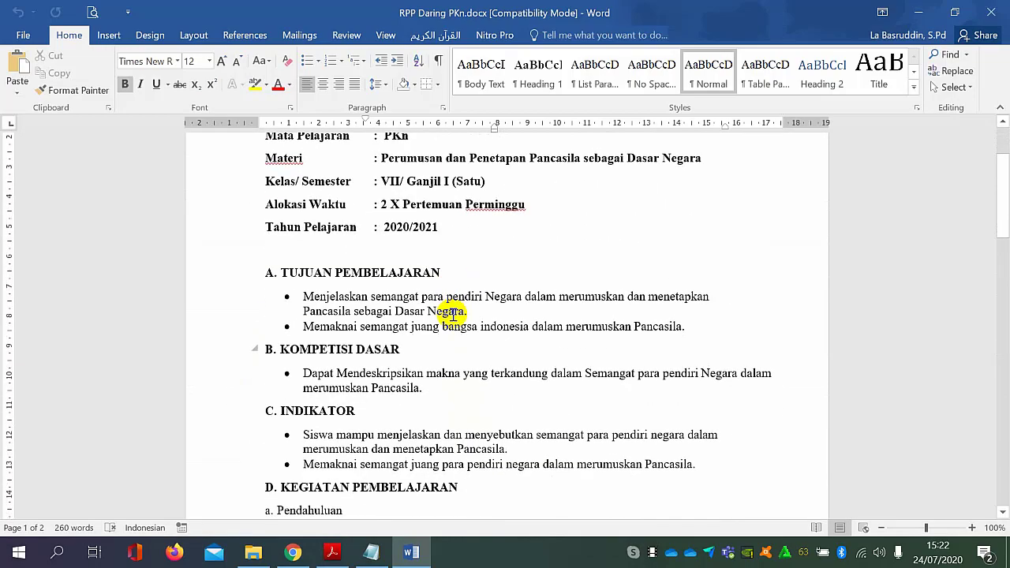
Copy the first Tujuan Pembelajaran point from the lesson plan in Word and paste it into the material's description in Google Classroom.
{"action": "scroll", "coordinate": [454, 313], "scroll_direction": "down", "scroll_amount": 1}
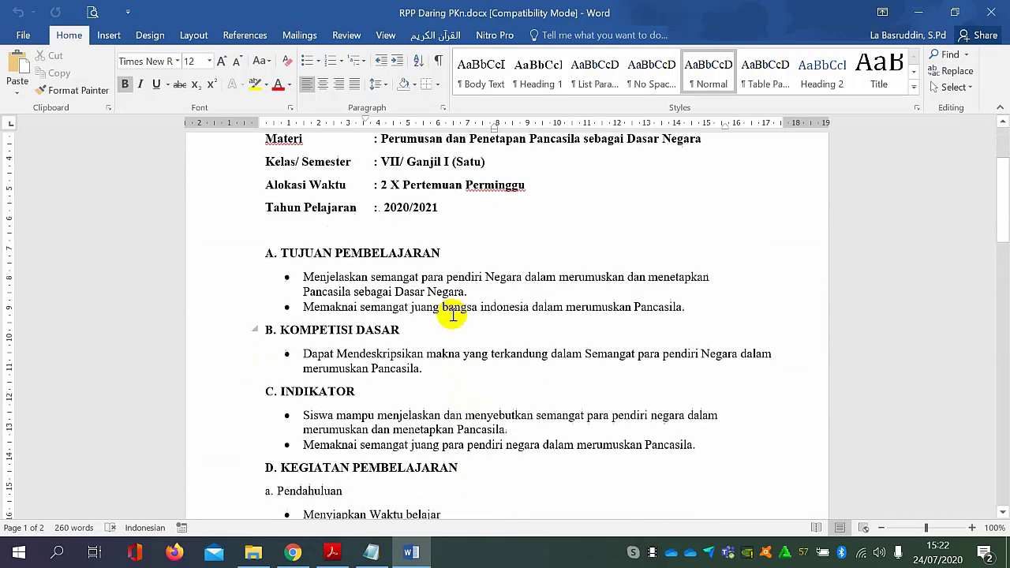
{"action": "scroll", "coordinate": [454, 314], "scroll_direction": "up", "scroll_amount": 3}
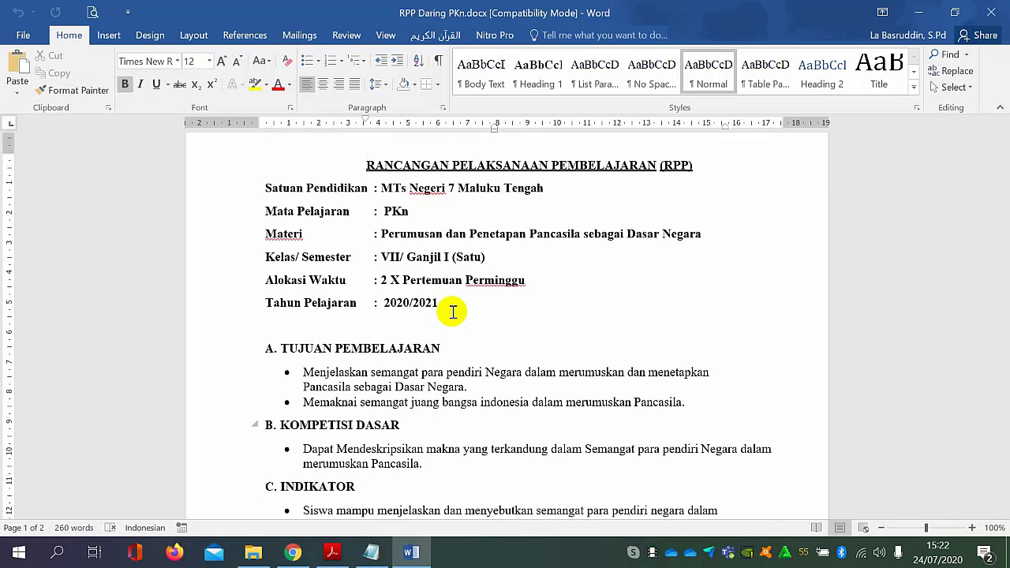
{"action": "scroll", "coordinate": [453, 312], "scroll_direction": "up", "scroll_amount": 1}
{"action": "scroll", "coordinate": [453, 313], "scroll_direction": "down", "scroll_amount": 3}
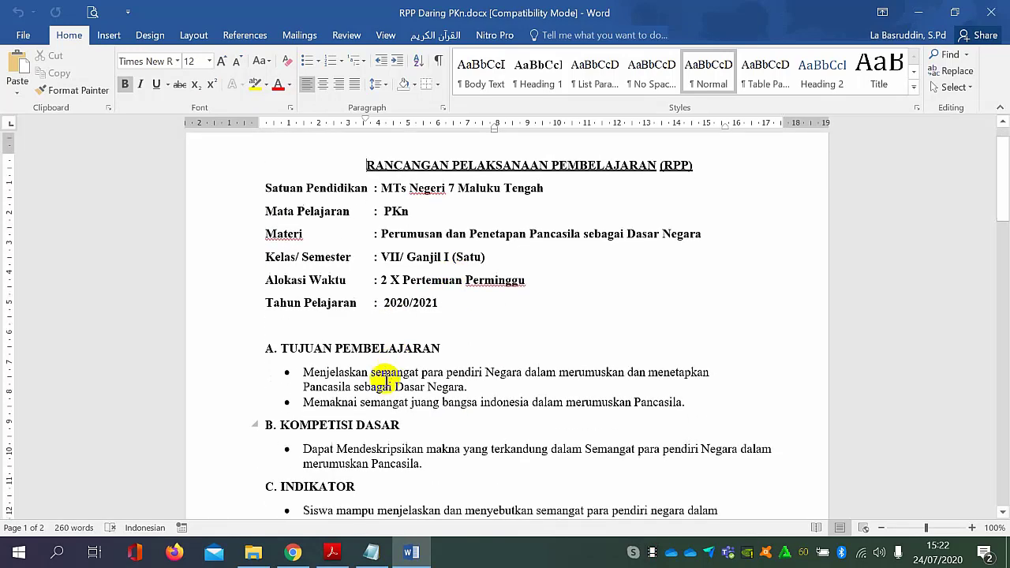
{"action": "left_click", "coordinate": [287, 557]}
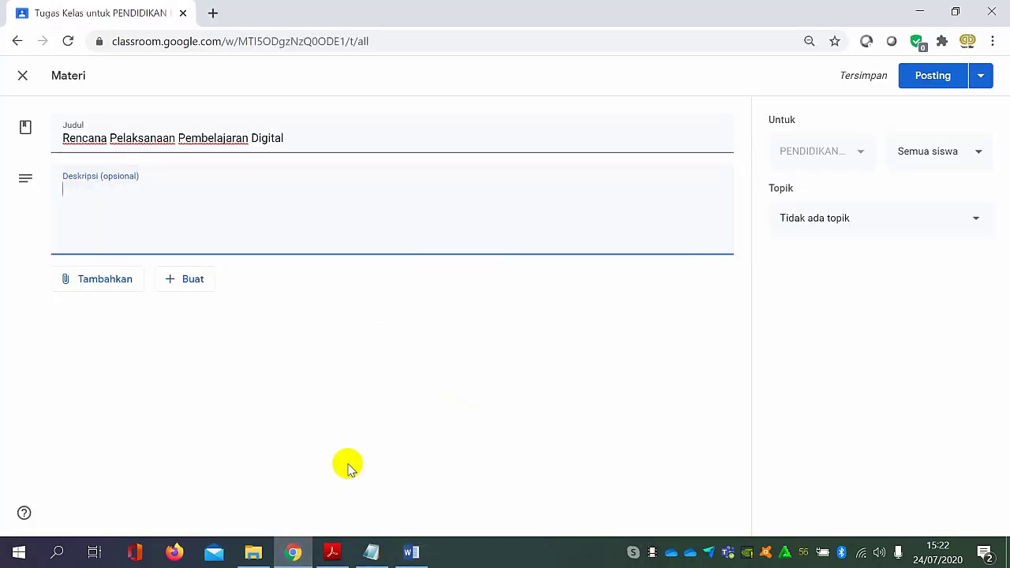
{"action": "left_click", "coordinate": [409, 552]}
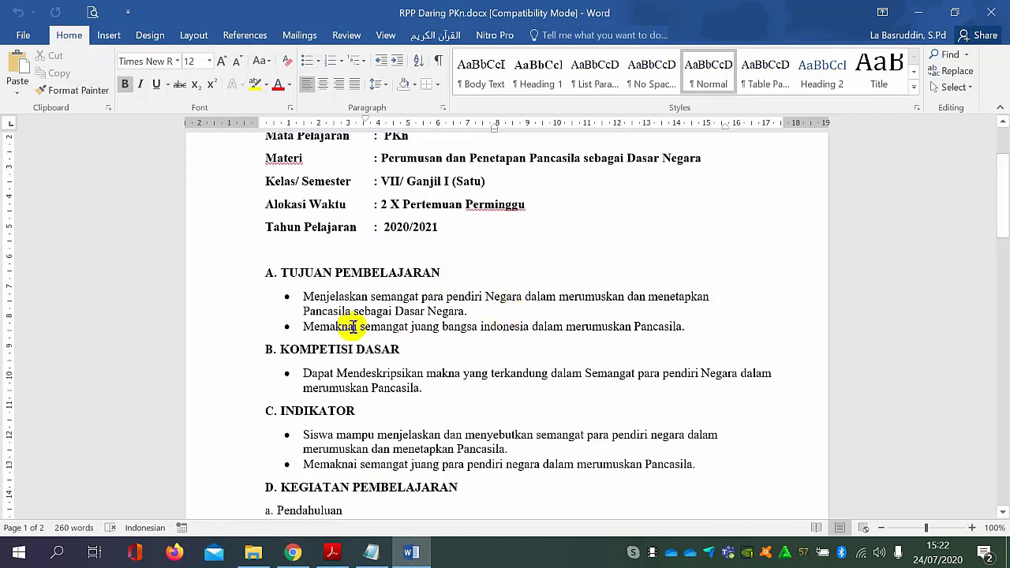
{"action": "left_click_drag", "start_coordinate": [307, 299], "coordinate": [476, 310]}
{"action": "key", "text": "ctrl+c"}
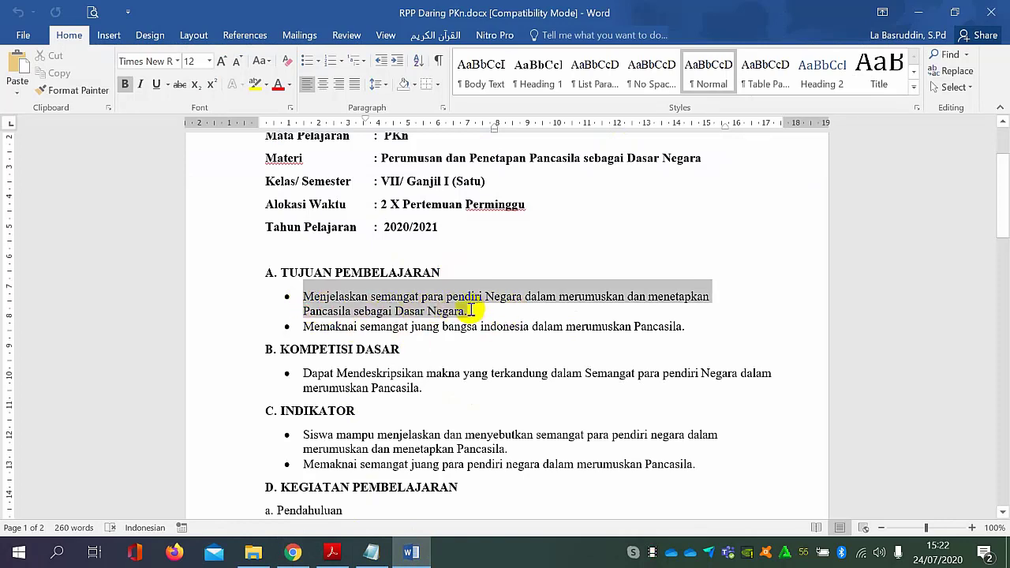
{"action": "left_click", "coordinate": [294, 553]}
{"action": "key", "text": "ctrl+v"}
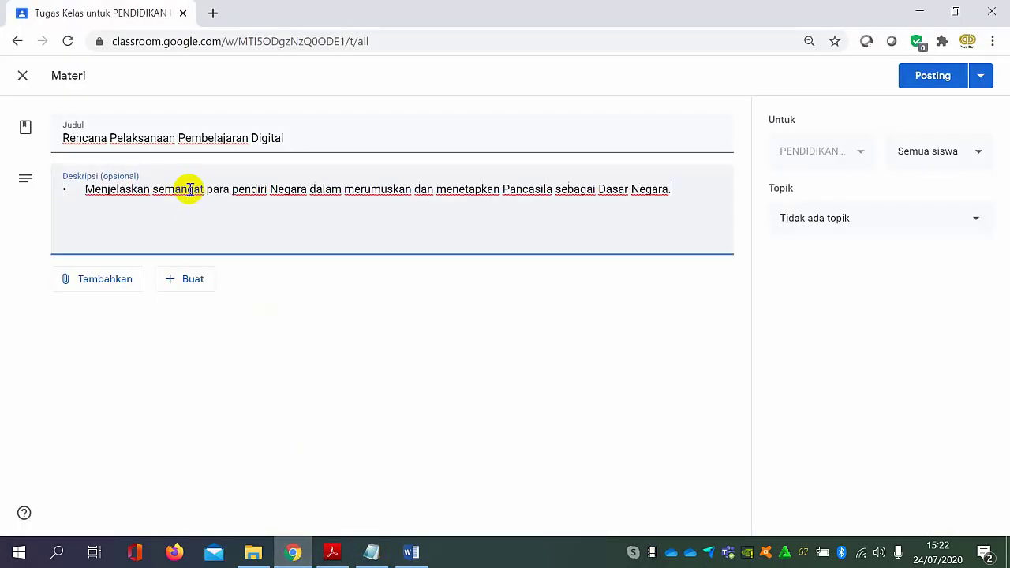
Remove the leading bullet and the final period from the pasted description text.
{"action": "left_click", "coordinate": [84, 195]}
{"action": "key", "text": "BackSpace"}
{"action": "key", "text": "BackSpace"}
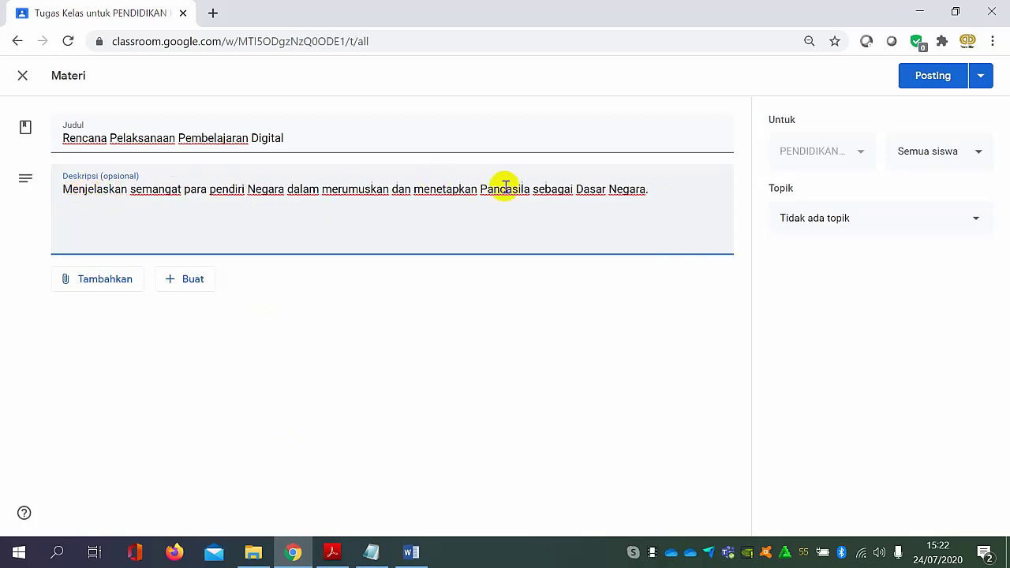
{"action": "left_click", "coordinate": [662, 187]}
{"action": "key", "text": "BackSpace"}
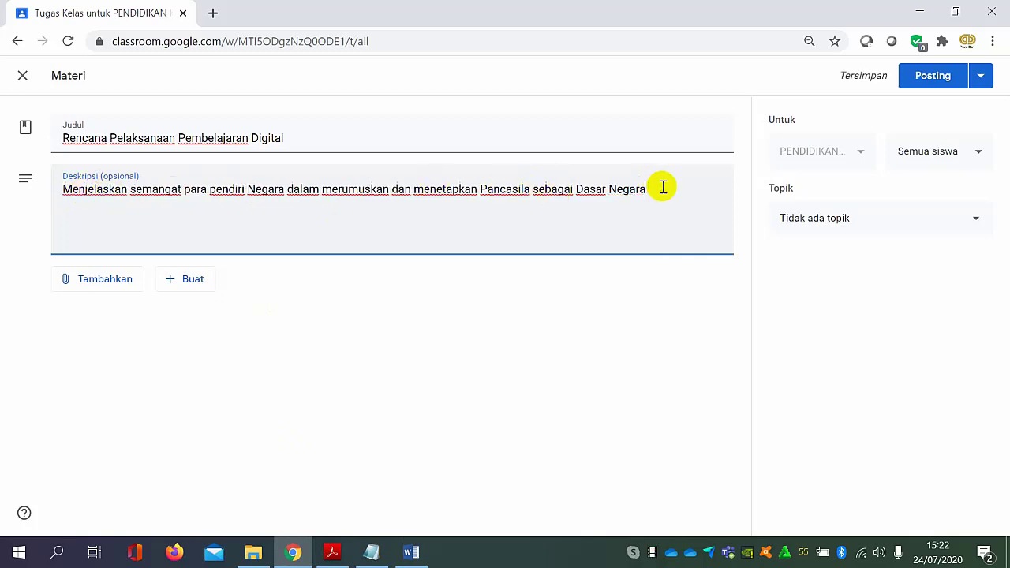
Upload RPP Daring PKn.docx from the computer's MATERI Google Classroom folder as an attachment to the material.
{"action": "left_click", "coordinate": [99, 281]}
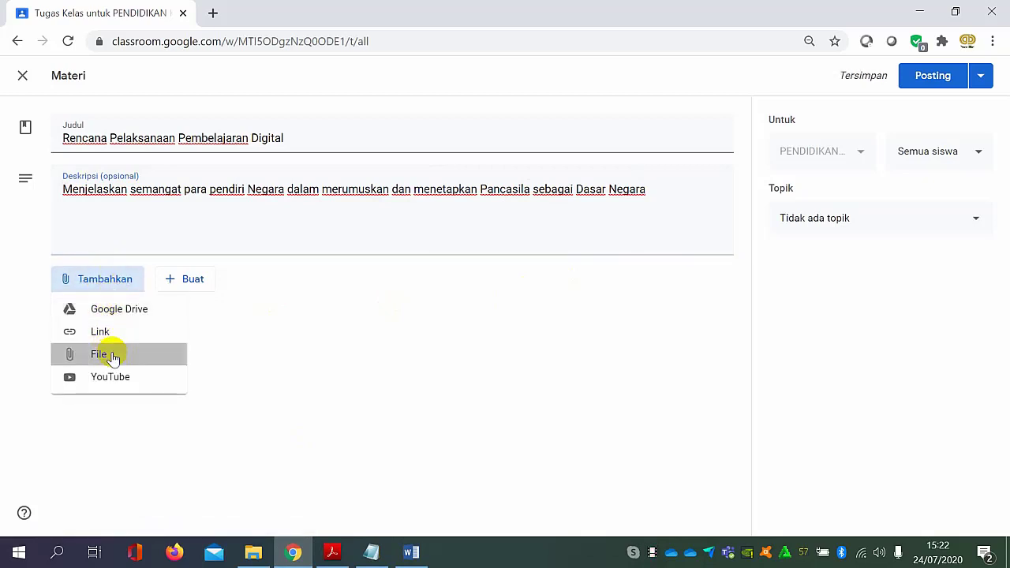
{"action": "left_click", "coordinate": [127, 352]}
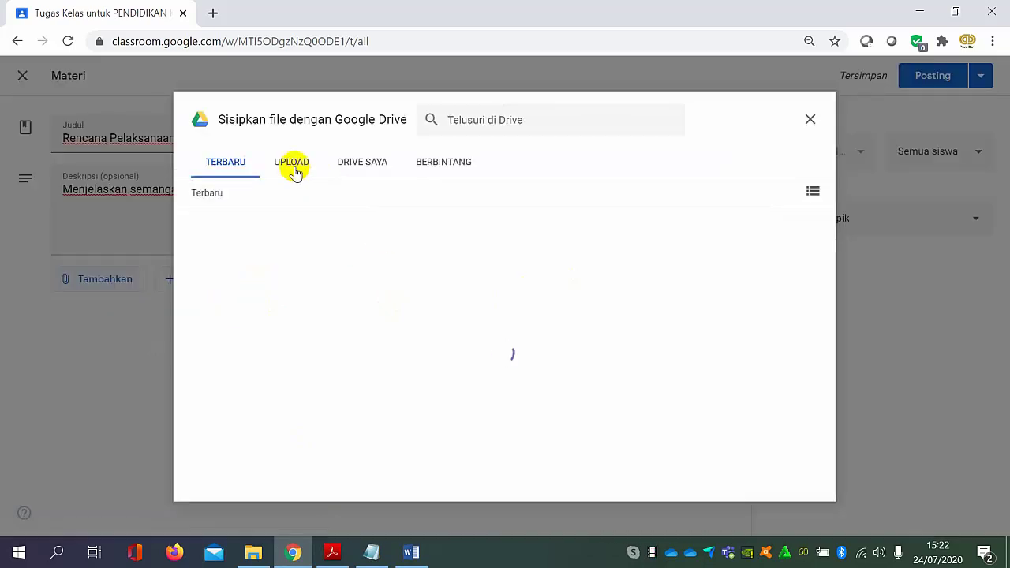
{"action": "left_click", "coordinate": [292, 165]}
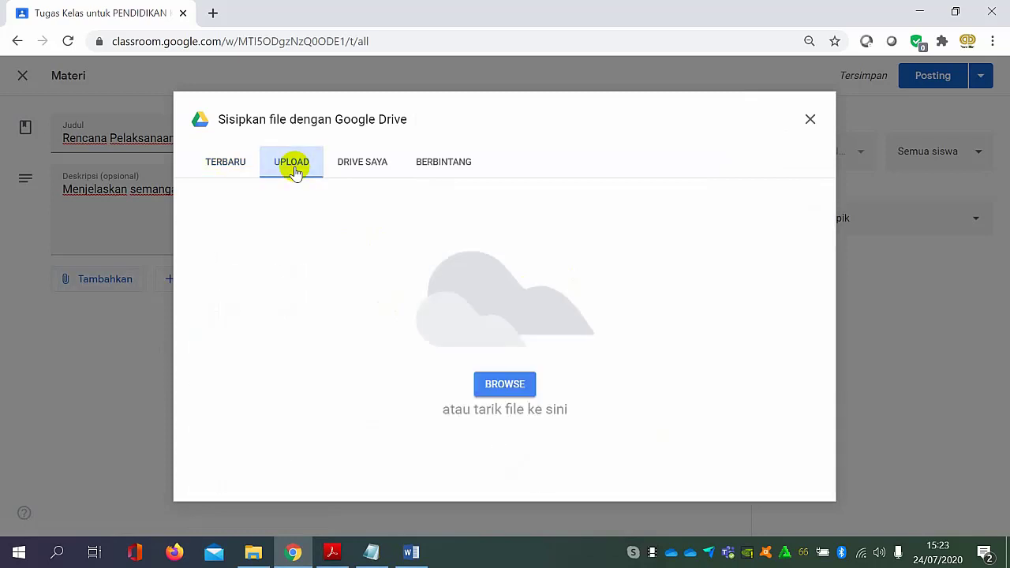
{"action": "left_click", "coordinate": [479, 380]}
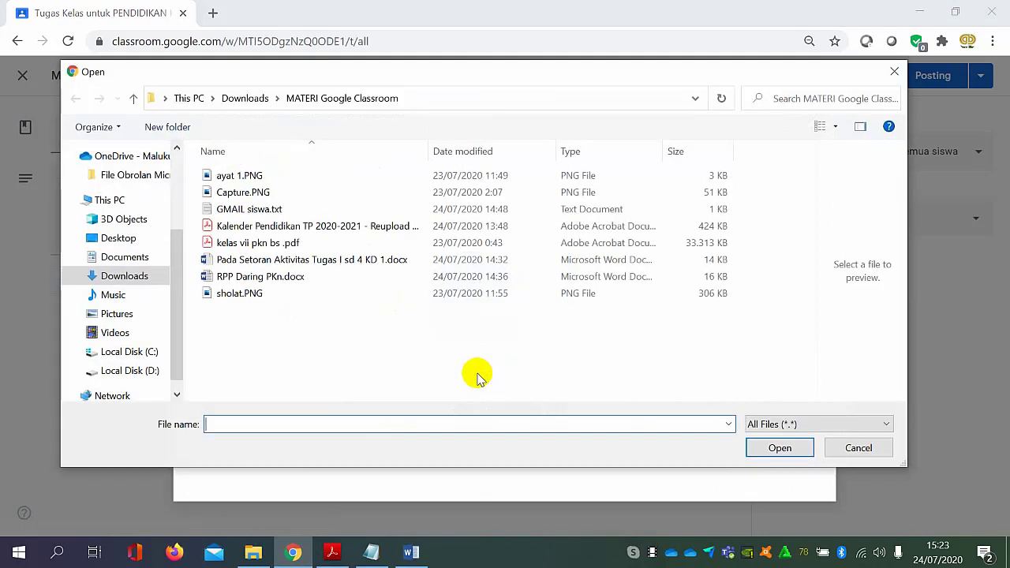
{"action": "left_click", "coordinate": [268, 276]}
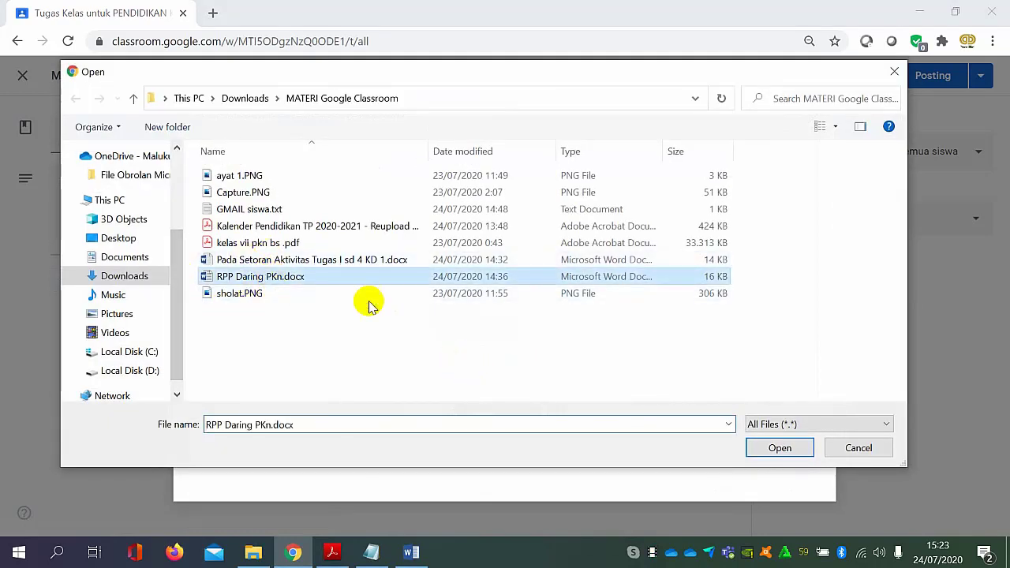
{"action": "left_click", "coordinate": [776, 448]}
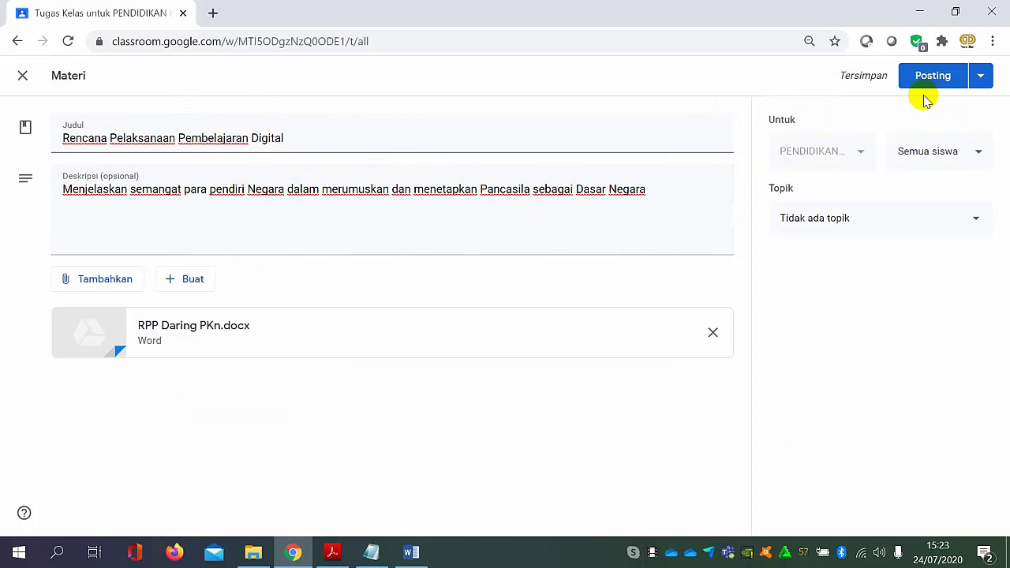
Assign the lesson plan material to the RPP DARING topic and post it to the class.
{"action": "left_click", "coordinate": [897, 223]}
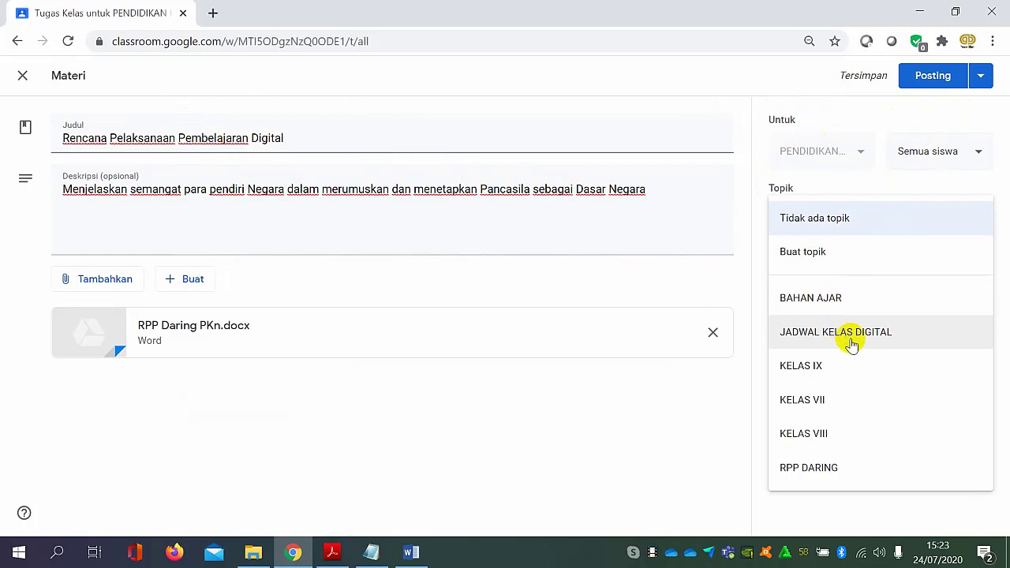
{"action": "left_click", "coordinate": [825, 473]}
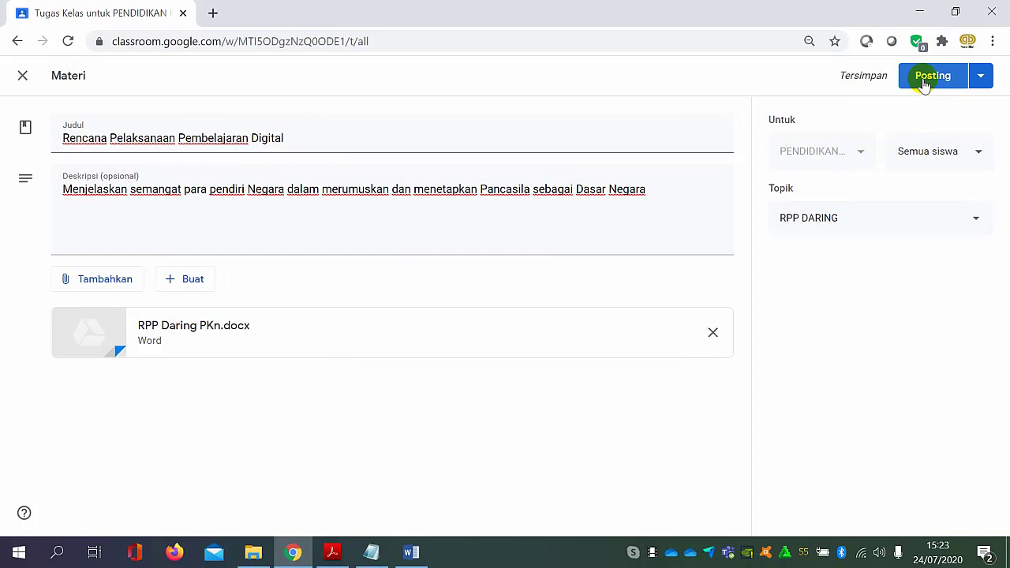
{"action": "left_click", "coordinate": [925, 82]}
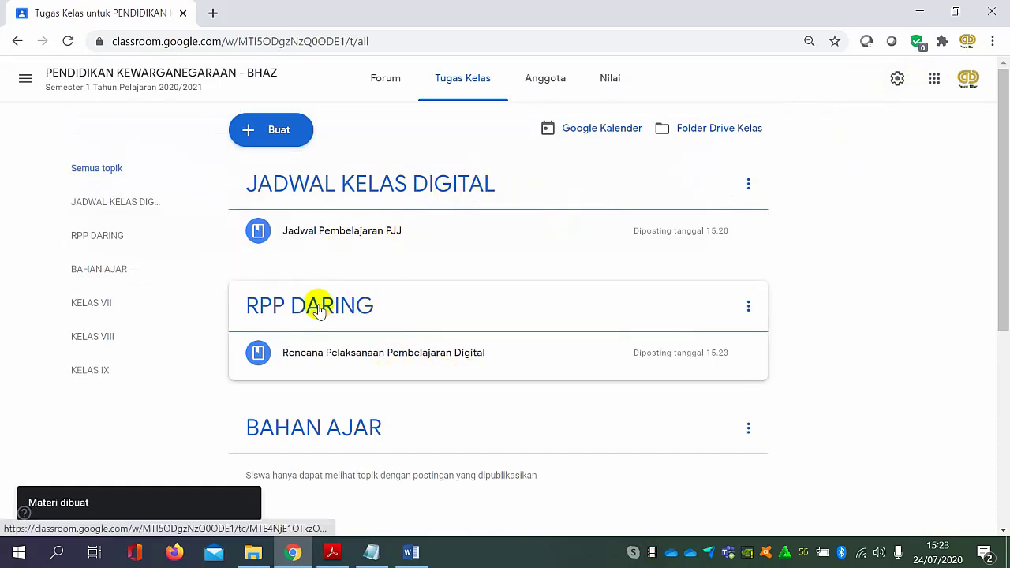
Create a new Materi post with the title "Buku Siswa".
{"action": "scroll", "coordinate": [412, 402], "scroll_direction": "down", "scroll_amount": 2}
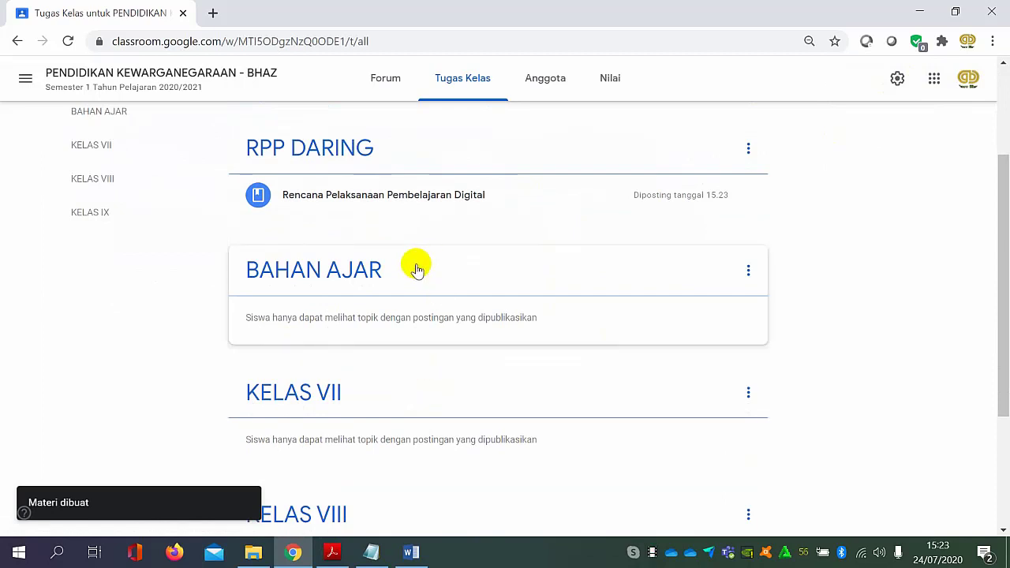
{"action": "scroll", "coordinate": [315, 229], "scroll_direction": "up", "scroll_amount": 2}
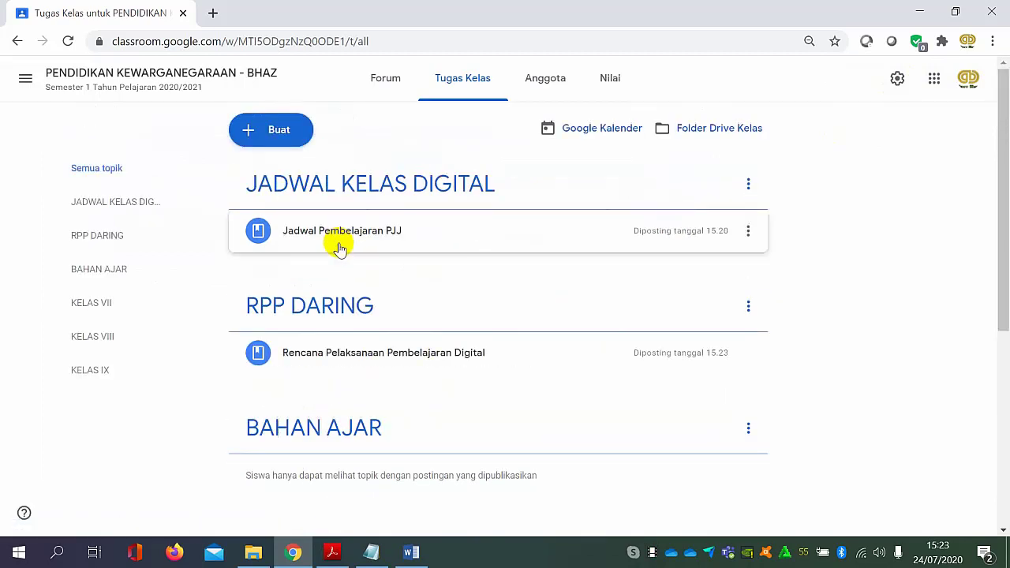
{"action": "left_click", "coordinate": [270, 129]}
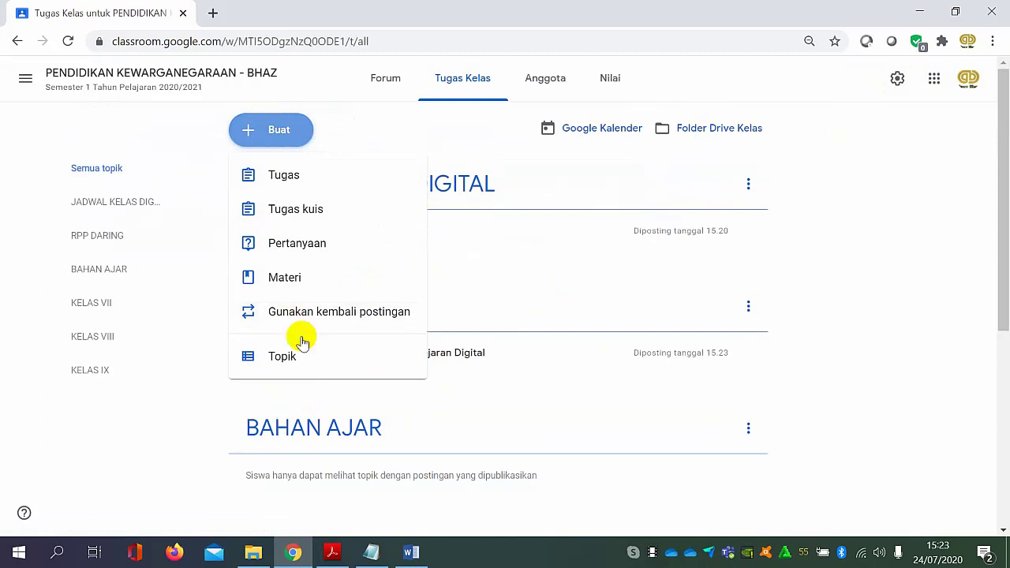
{"action": "left_click", "coordinate": [300, 289]}
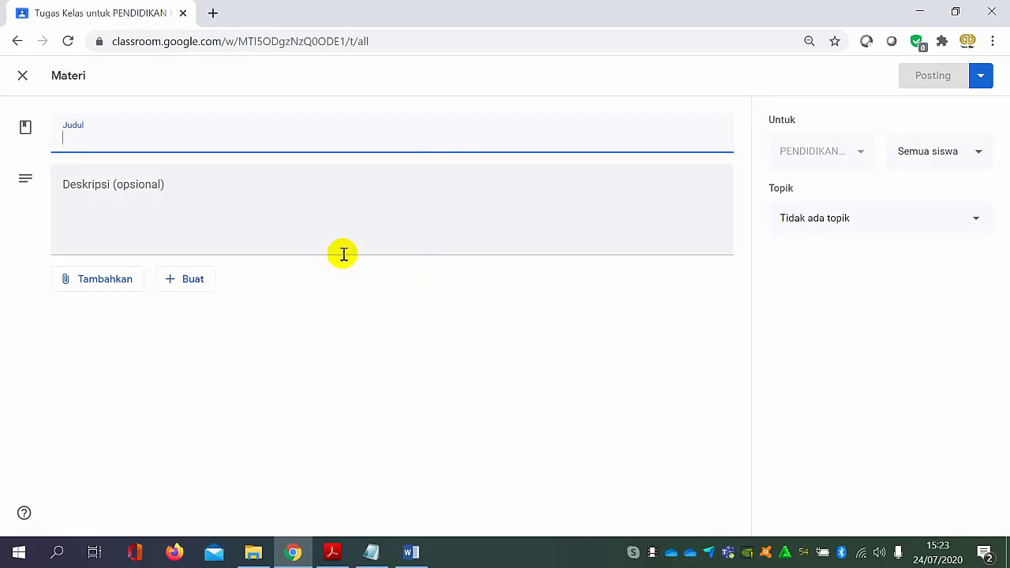
{"action": "type", "text": "Buku"}
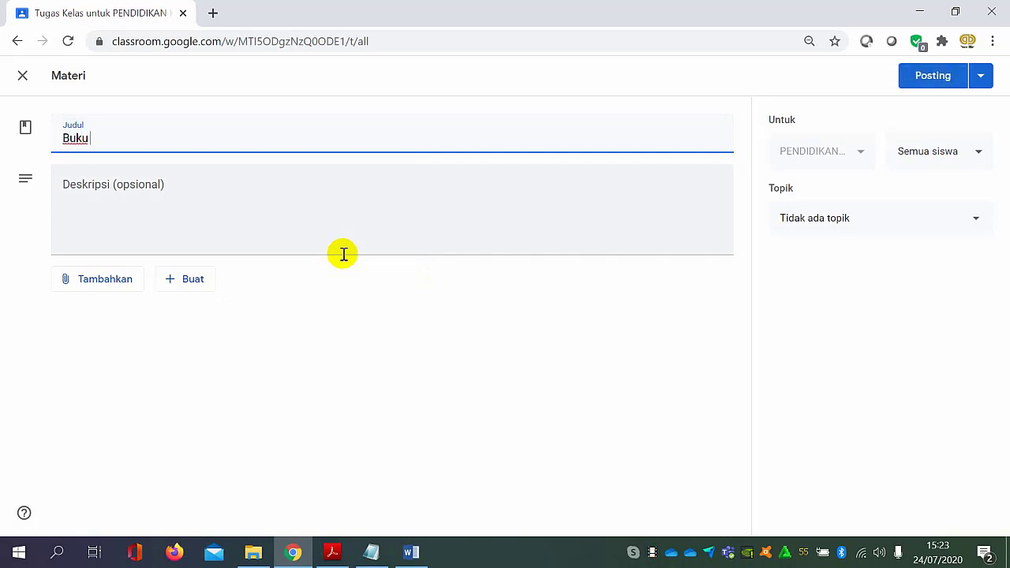
{"action": "type", "text": " Siswa "}
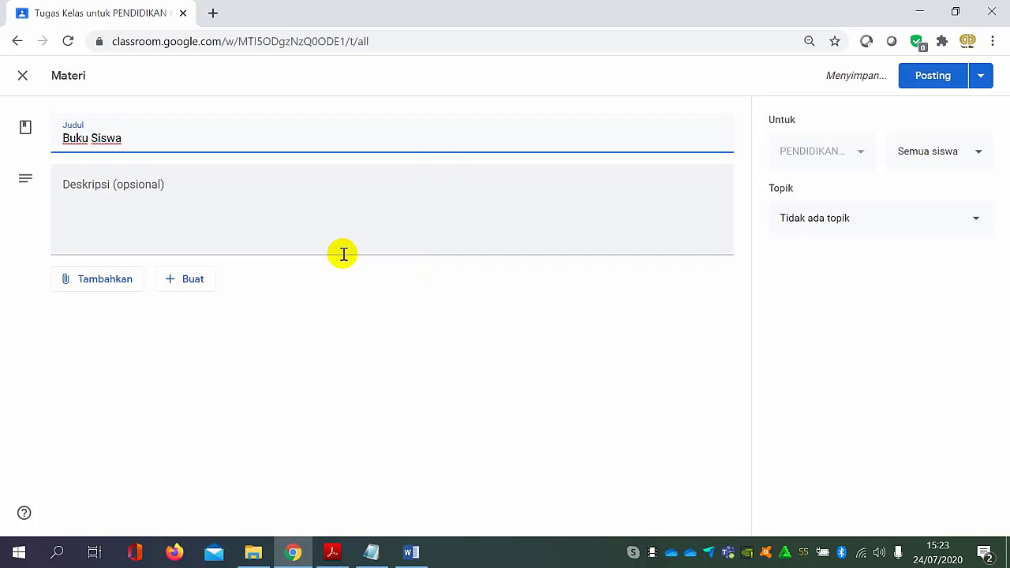
{"action": "type", "text": "Kelas"}
{"action": "key", "text": "BackSpace"}
{"action": "key", "text": "BackSpace"}
Enter the description "buku siswa kelas VII tahun pelajaran 2020/2021" for the Buku Siswa material.
{"action": "left_click", "coordinate": [210, 185]}
{"action": "type", "text": "b"}
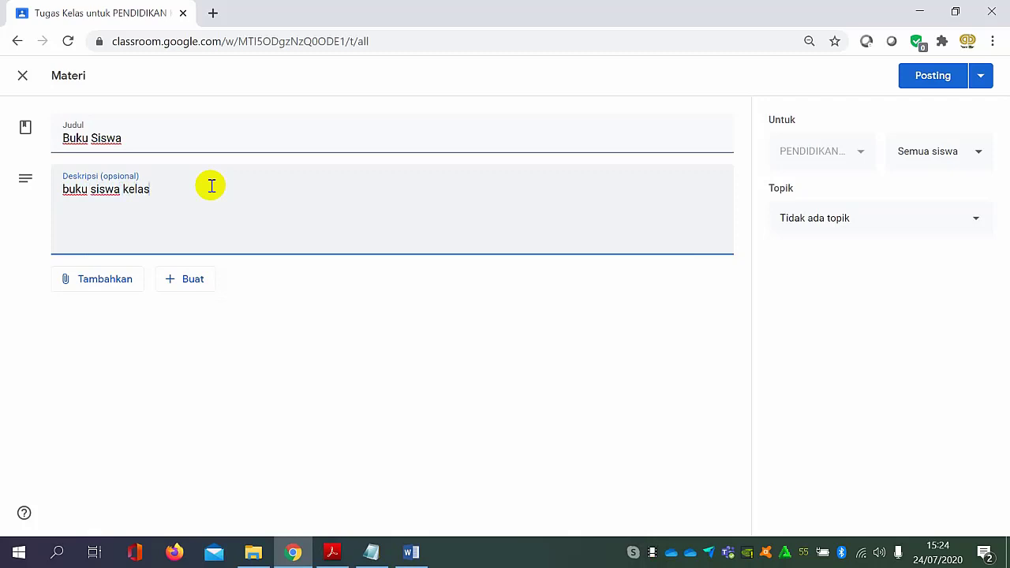
{"action": "type", "text": "uku siswa kelas"}
{"action": "type", "text": "V"}
{"action": "type", "text": "Se"}
{"action": "type", "text": "me"}
{"action": "key", "text": "BackSpace"}
{"action": "key", "text": "BackSpace"}
{"action": "key", "text": "BackSpace"}
{"action": "key", "text": "BackSpace"}
{"action": "type", "text": "tahun pelaj"}
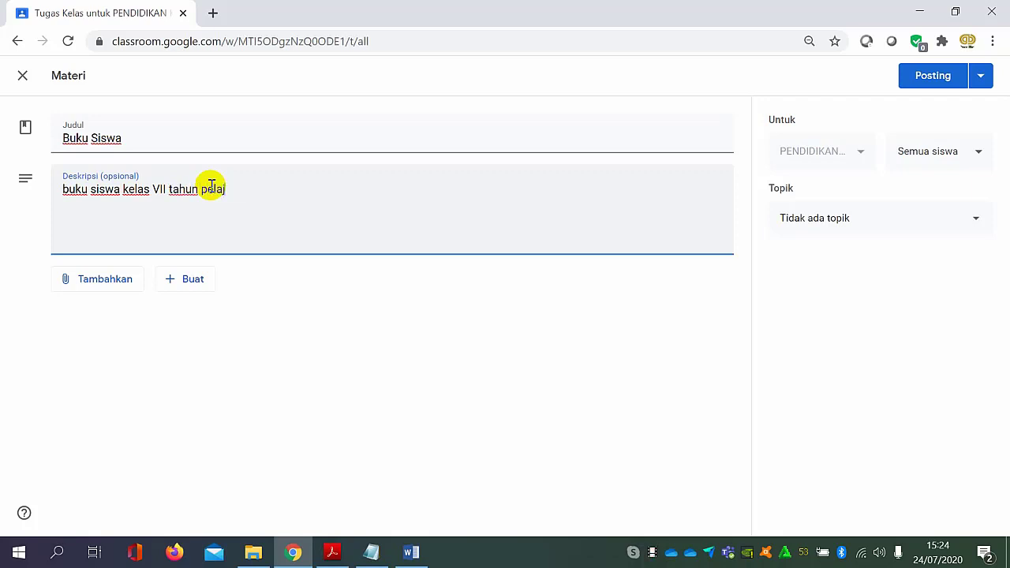
{"action": "type", "text": "aran 2020/2021"}
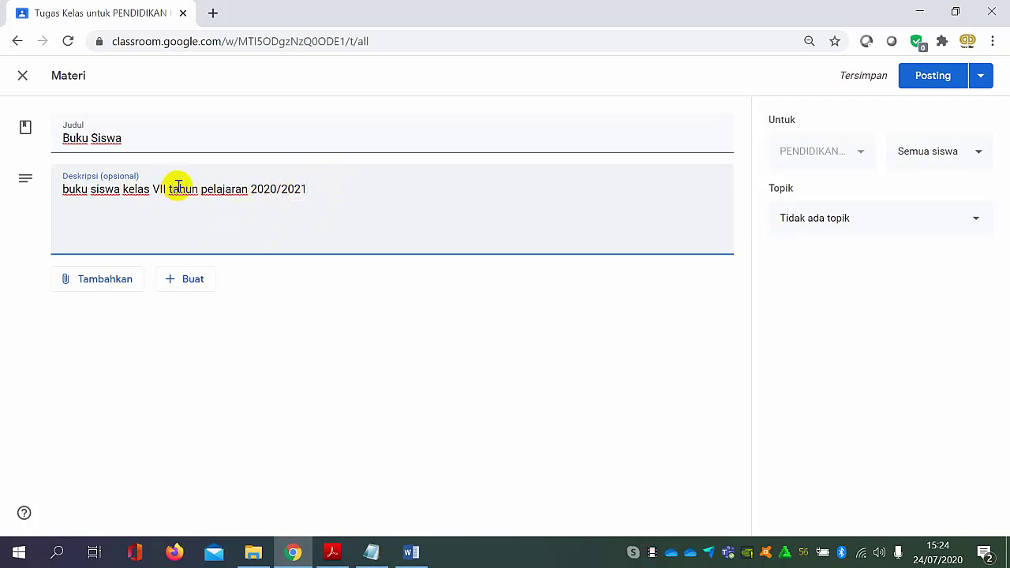
Capitalise the first letters of "Tahun" and "Pelajaran" in the description.
{"action": "key", "text": "BackSpace"}
{"action": "type", "text": "T"}
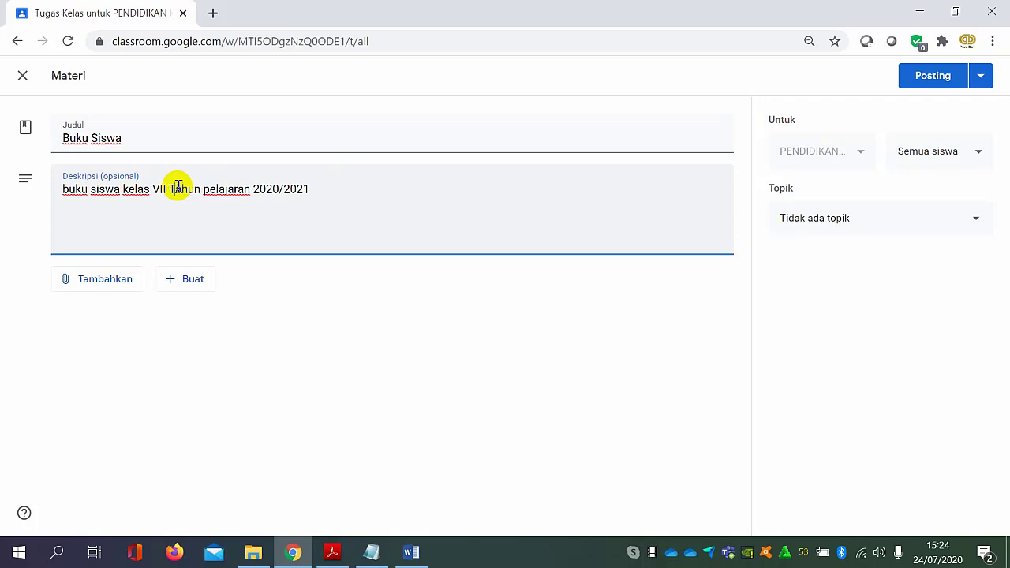
{"action": "left_click", "coordinate": [211, 190]}
{"action": "key", "text": "BackSpace"}
{"action": "type", "text": "P"}
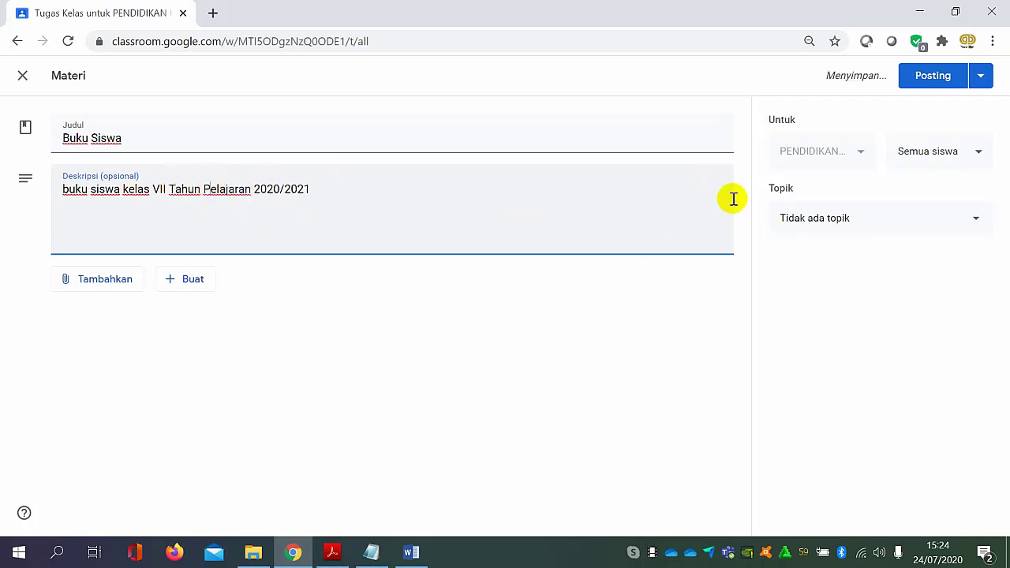
Upload "kelas vii pkn bs .pdf" from the computer's MATERI Google Classroom folder as an attachment to the Buku Siswa material.
{"action": "left_click", "coordinate": [112, 281]}
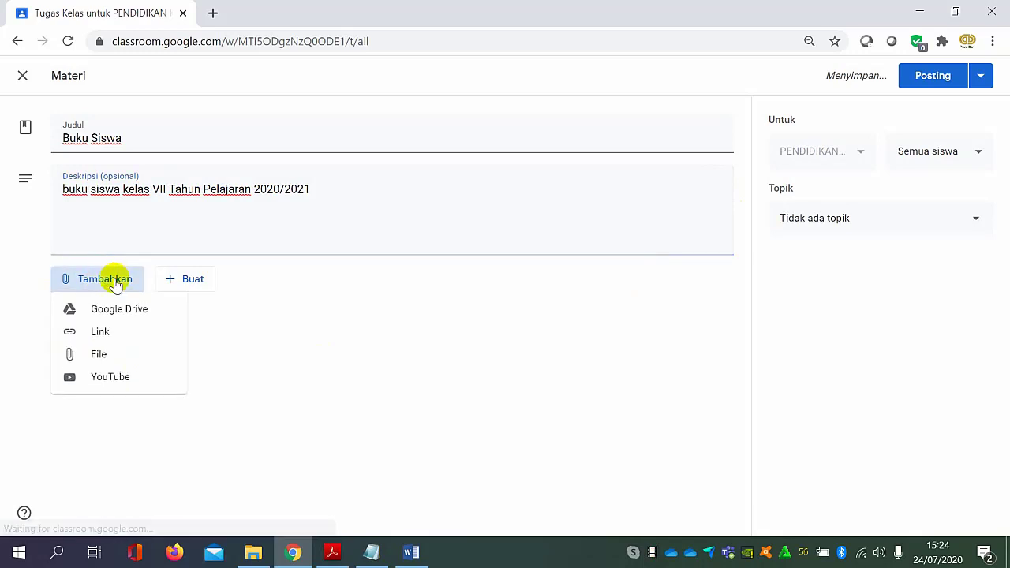
{"action": "left_click", "coordinate": [108, 354]}
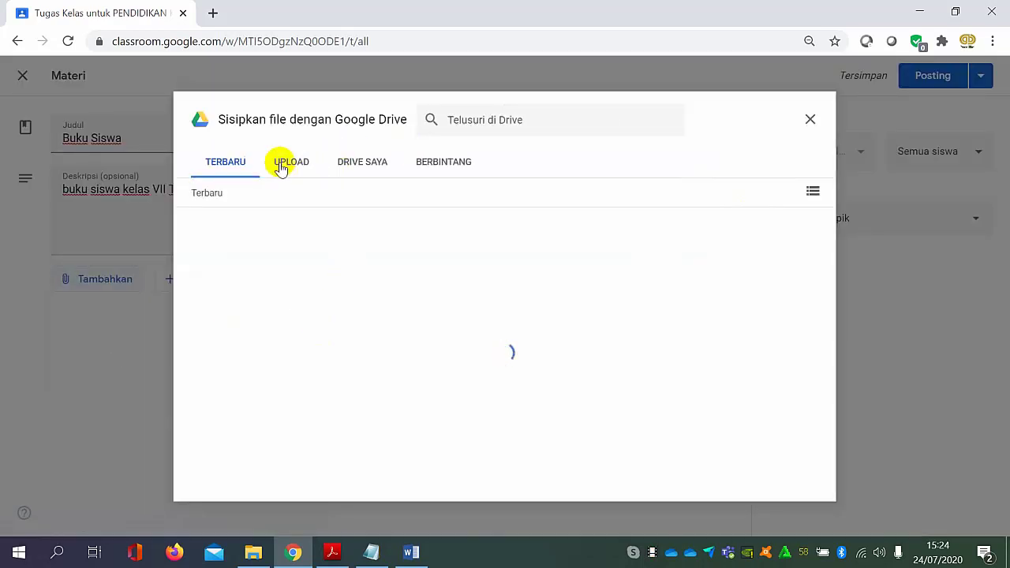
{"action": "left_click", "coordinate": [280, 166]}
{"action": "left_click", "coordinate": [509, 387]}
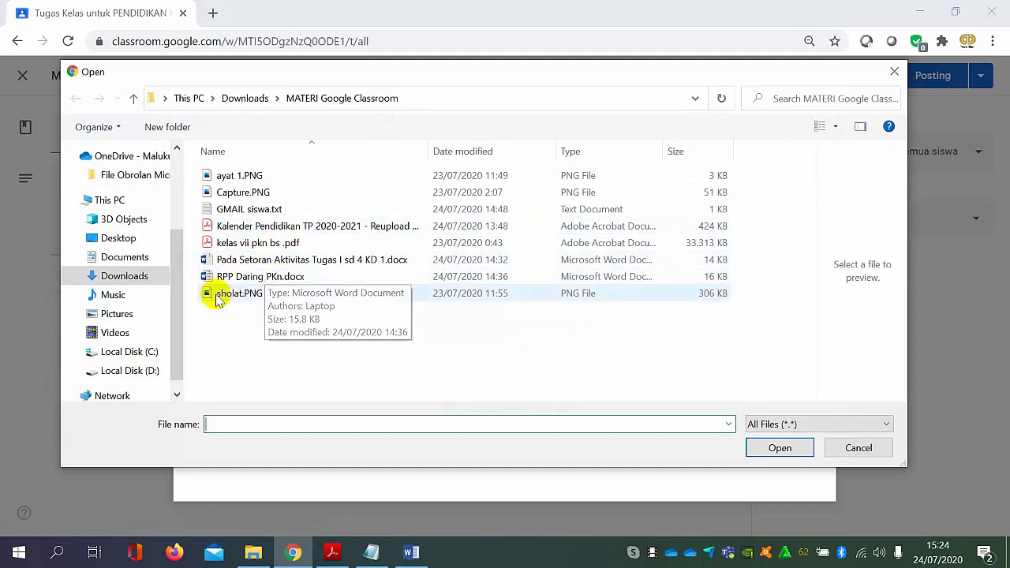
{"action": "left_click", "coordinate": [272, 244]}
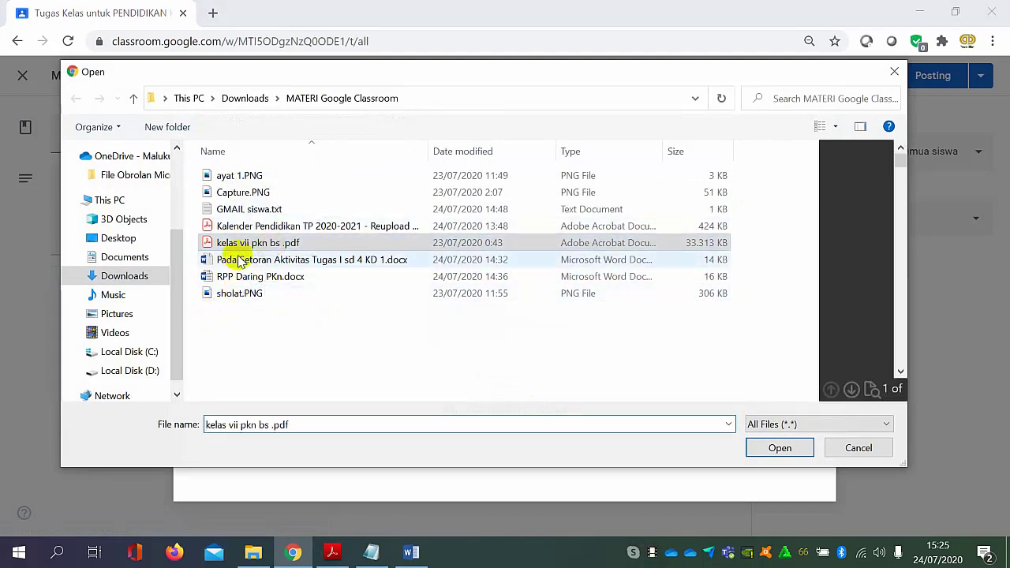
{"action": "left_click", "coordinate": [778, 447]}
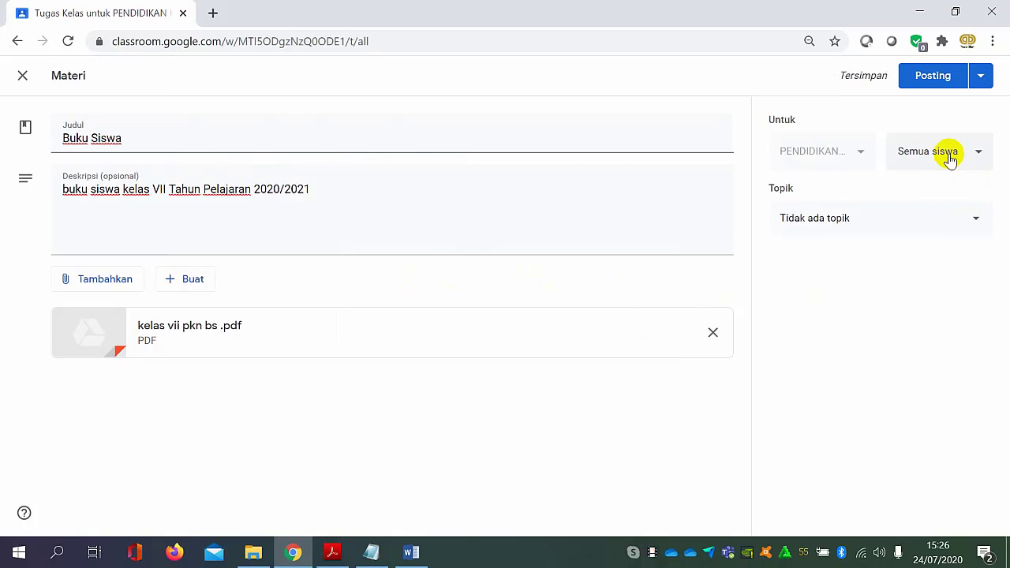
Assign the Buku Siswa material to the KELAS VII topic and post it to all students.
{"action": "left_click", "coordinate": [949, 158]}
{"action": "left_click", "coordinate": [949, 158]}
{"action": "left_click", "coordinate": [950, 158]}
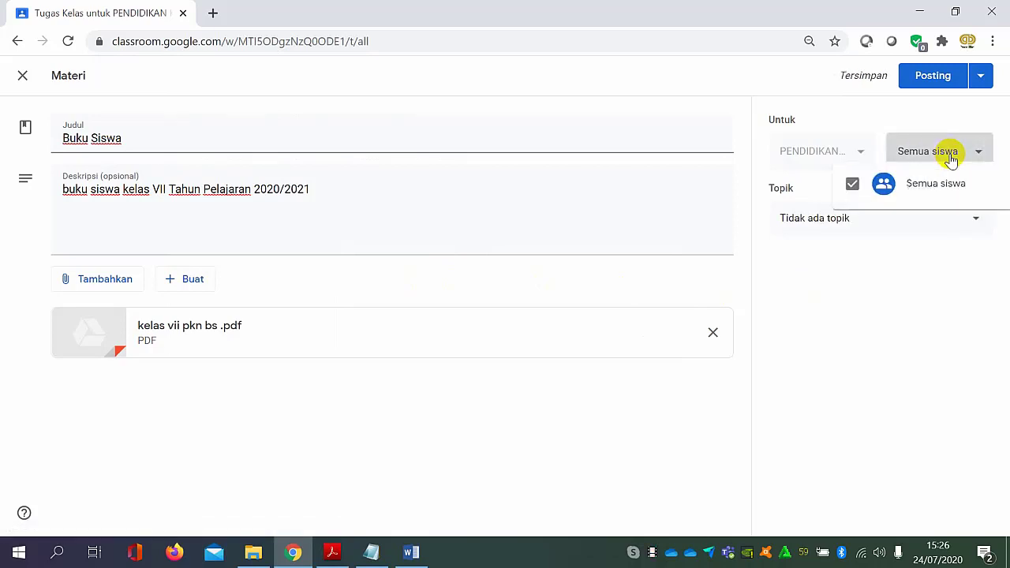
{"action": "left_click", "coordinate": [951, 158]}
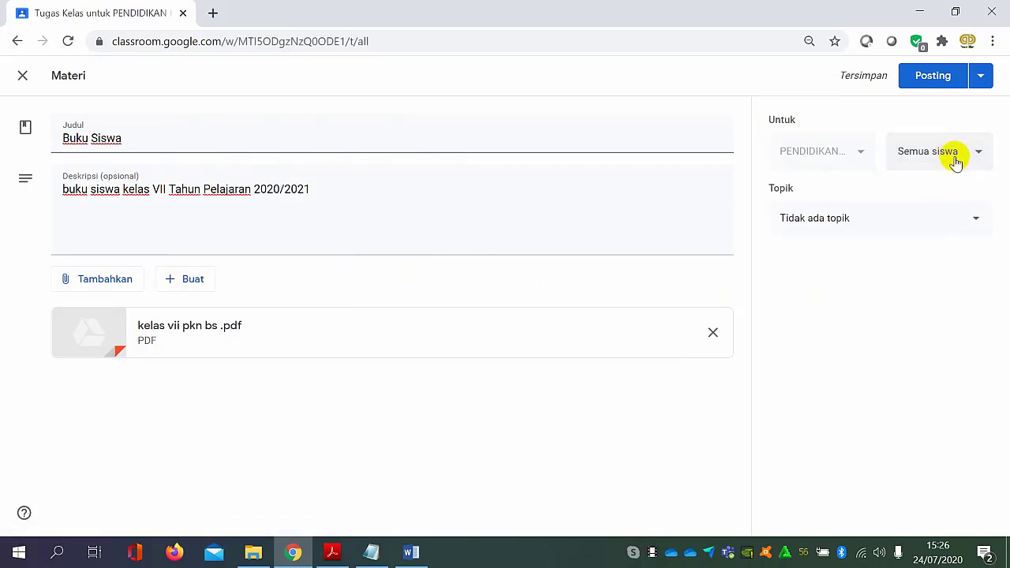
{"action": "left_click", "coordinate": [958, 227]}
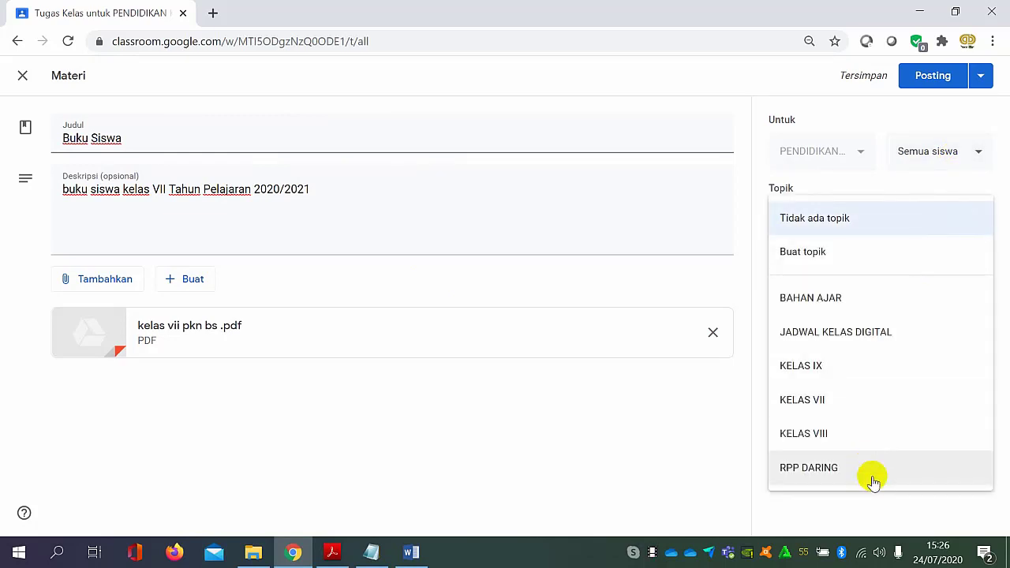
{"action": "left_click", "coordinate": [866, 408]}
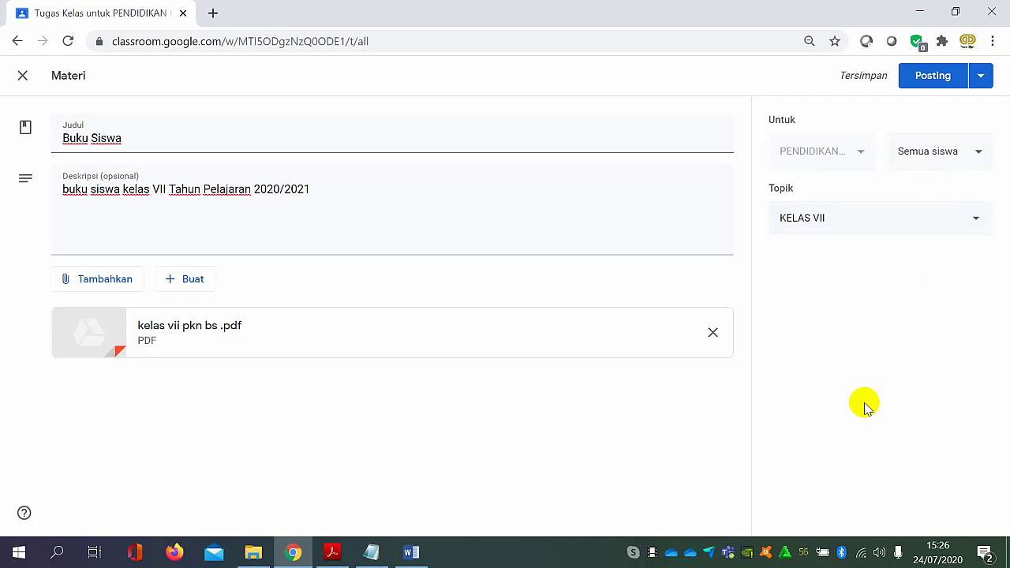
{"action": "left_click", "coordinate": [929, 82]}
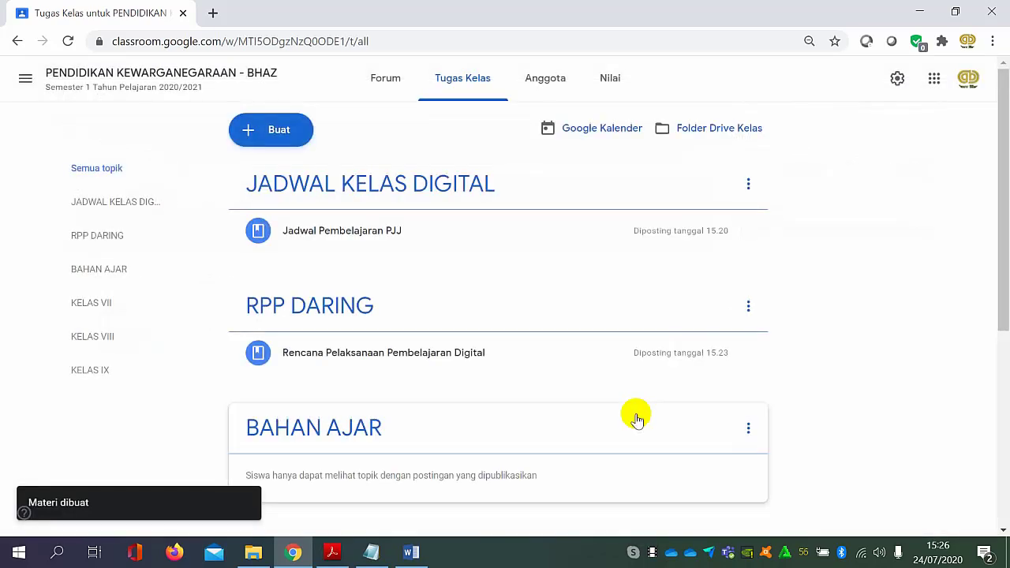
Examine the topics and posted materials on the Tugas Kelas page, along with the post types available for creation.
{"action": "scroll", "coordinate": [528, 387], "scroll_direction": "down", "scroll_amount": 2}
{"action": "scroll", "coordinate": [530, 387], "scroll_direction": "down", "scroll_amount": 2}
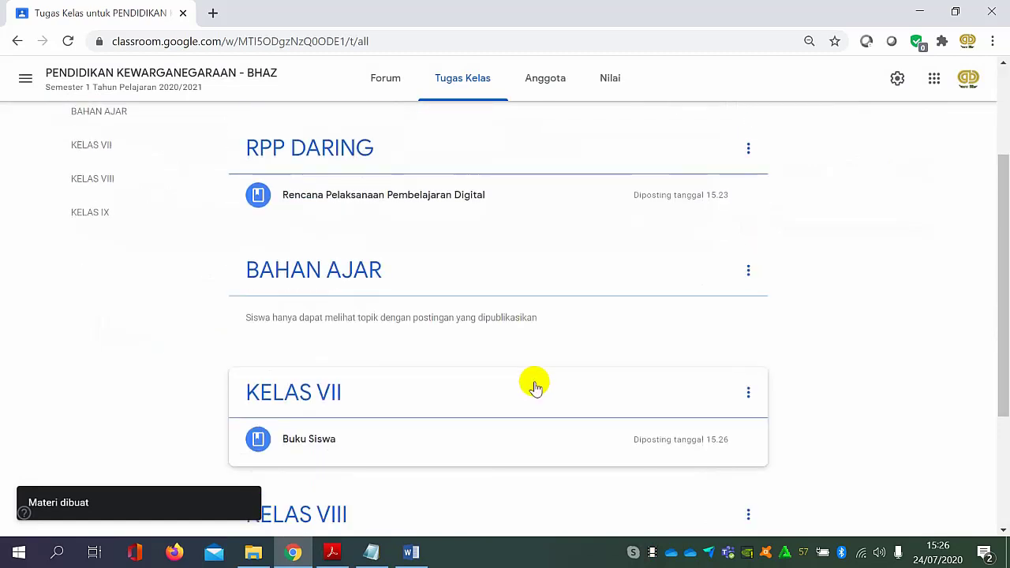
{"action": "scroll", "coordinate": [535, 386], "scroll_direction": "down", "scroll_amount": 1}
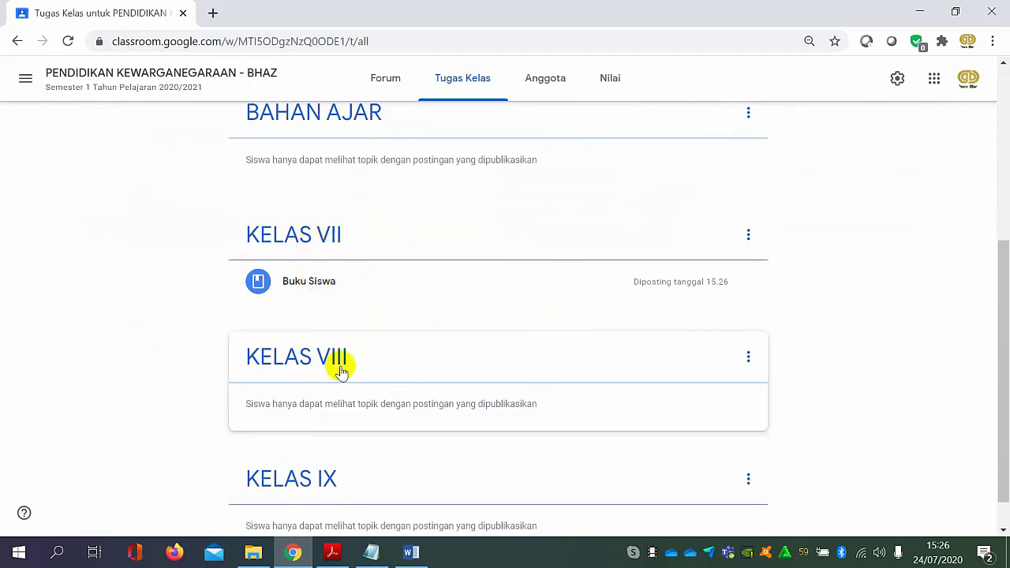
{"action": "scroll", "coordinate": [374, 330], "scroll_direction": "down", "scroll_amount": 1}
{"action": "scroll", "coordinate": [374, 330], "scroll_direction": "up", "scroll_amount": 5}
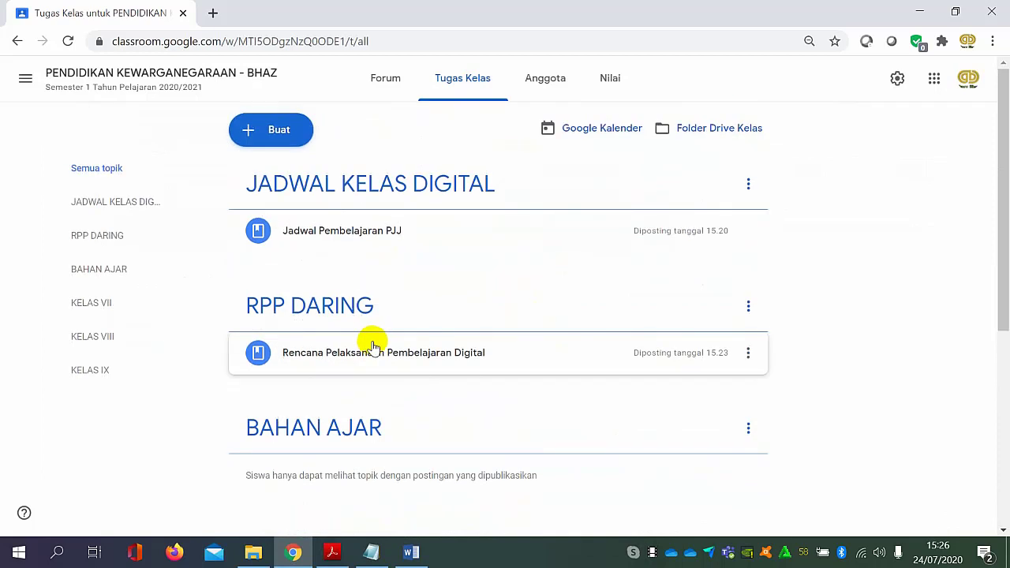
{"action": "left_click", "coordinate": [265, 139]}
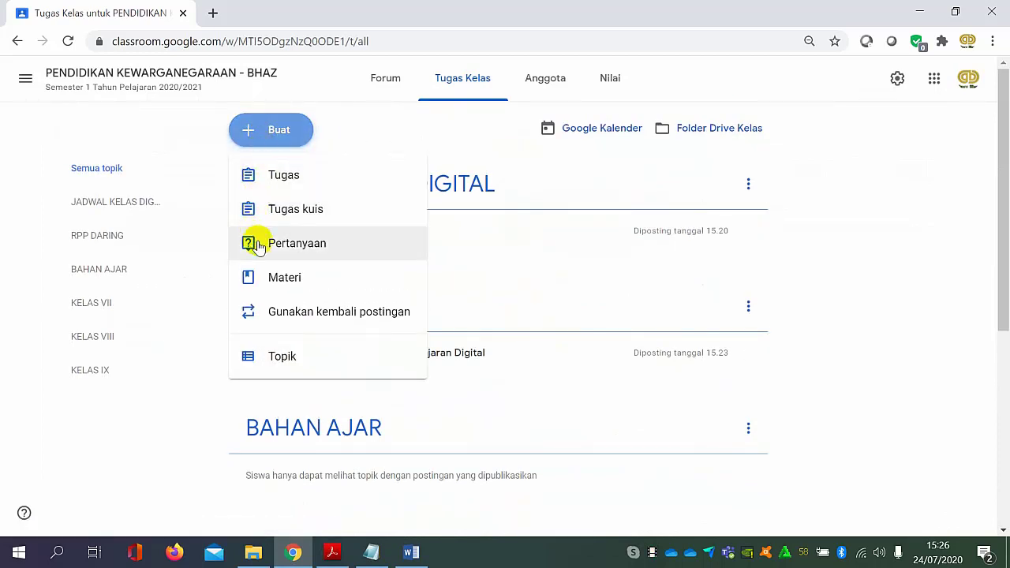
{"action": "left_click", "coordinate": [873, 219]}
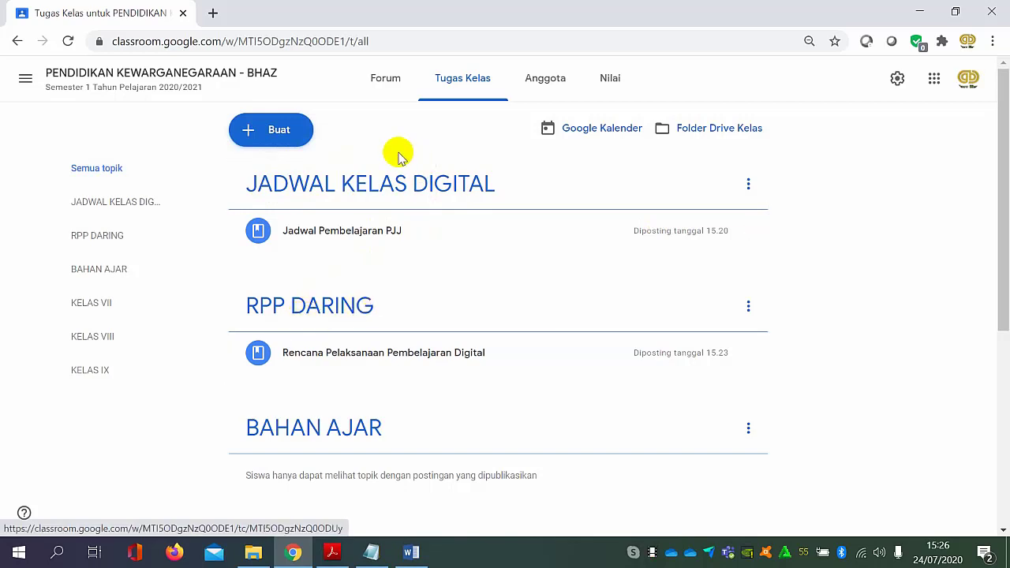
{"action": "left_click", "coordinate": [277, 134]}
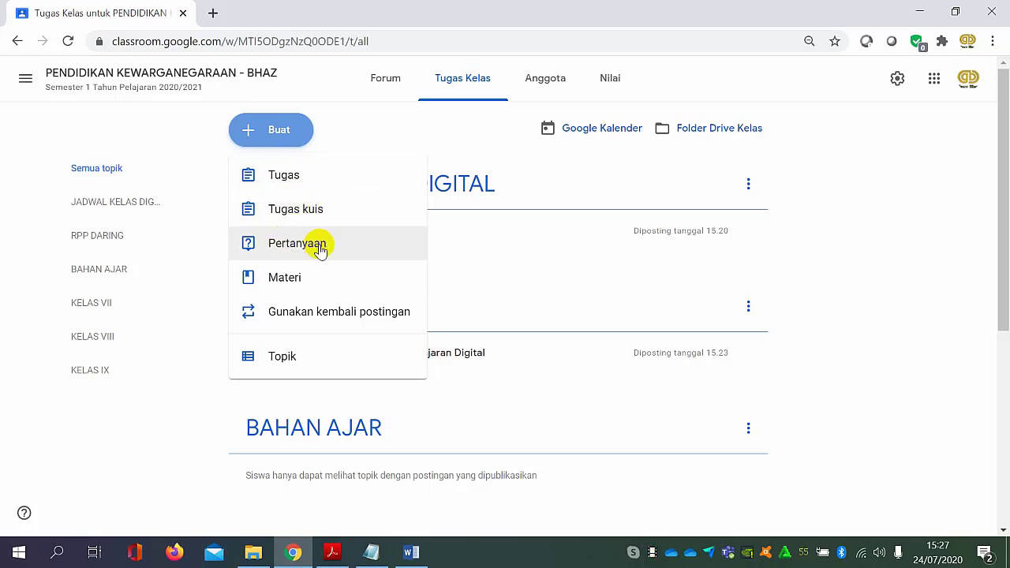
{"action": "left_click", "coordinate": [838, 234]}
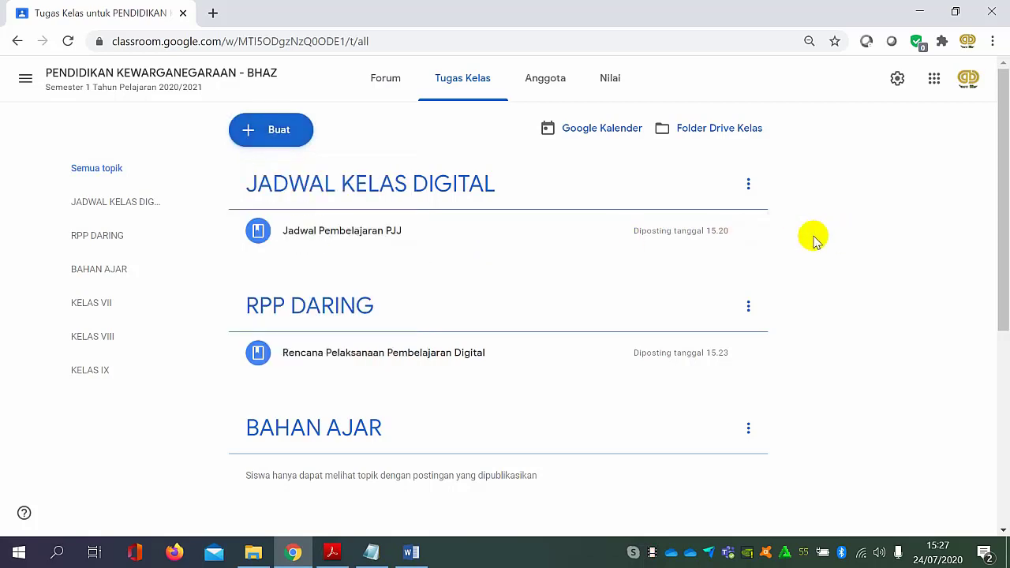
{"action": "scroll", "coordinate": [493, 328], "scroll_direction": "down", "scroll_amount": 2}
{"action": "scroll", "coordinate": [442, 338], "scroll_direction": "down", "scroll_amount": 1}
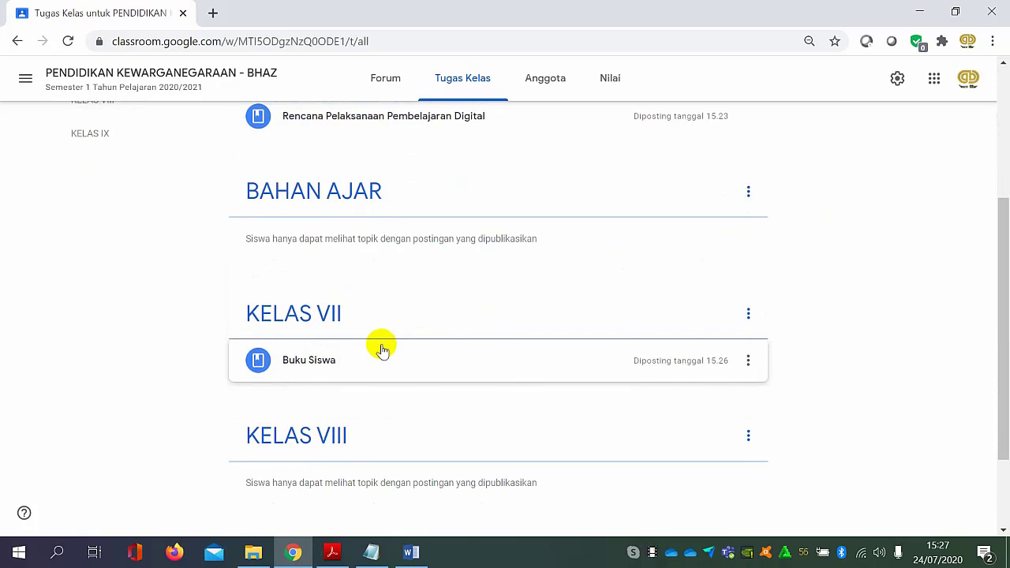
{"action": "scroll", "coordinate": [395, 347], "scroll_direction": "down", "scroll_amount": 1}
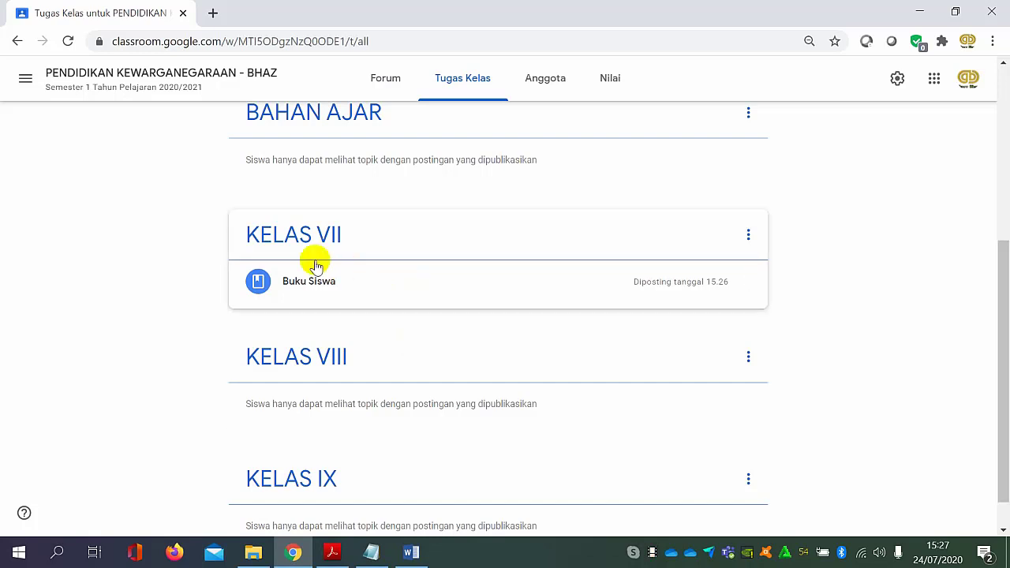
{"action": "scroll", "coordinate": [356, 359], "scroll_direction": "down", "scroll_amount": 1}
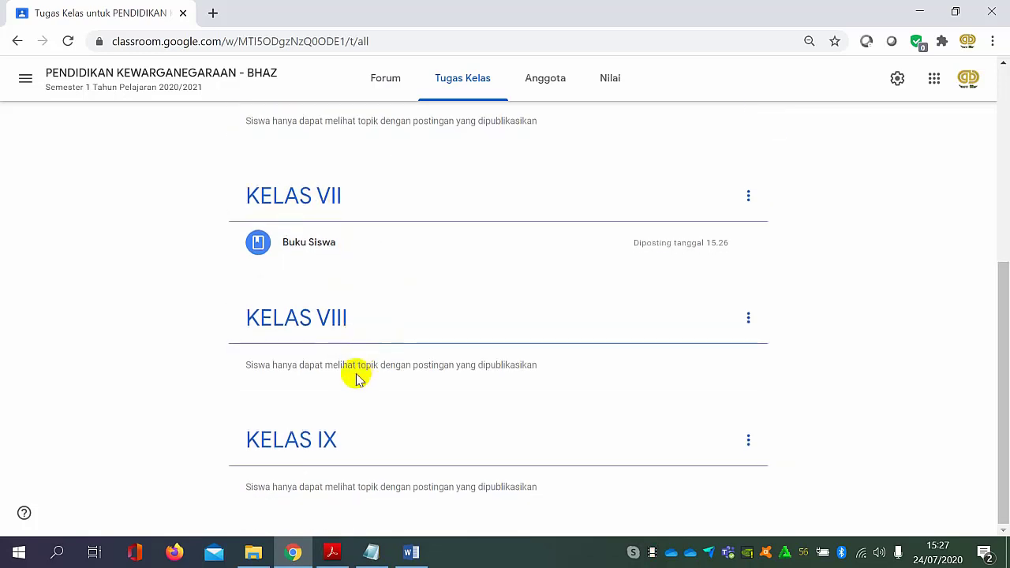
{"action": "scroll", "coordinate": [352, 331], "scroll_direction": "up", "scroll_amount": 3}
{"action": "scroll", "coordinate": [352, 324], "scroll_direction": "up", "scroll_amount": 2}
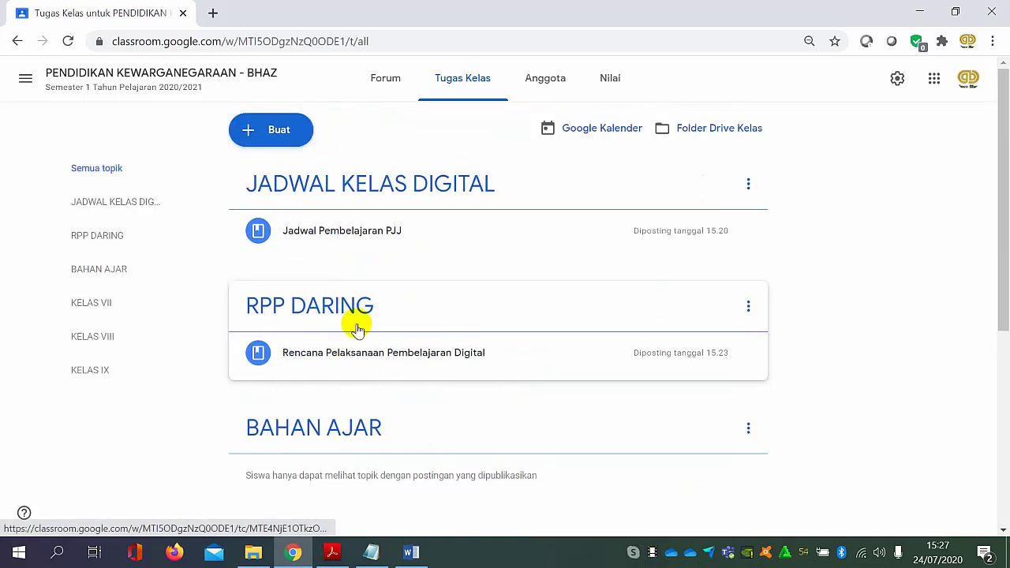
Start a new Tugas post in the class.
{"action": "left_click", "coordinate": [270, 136]}
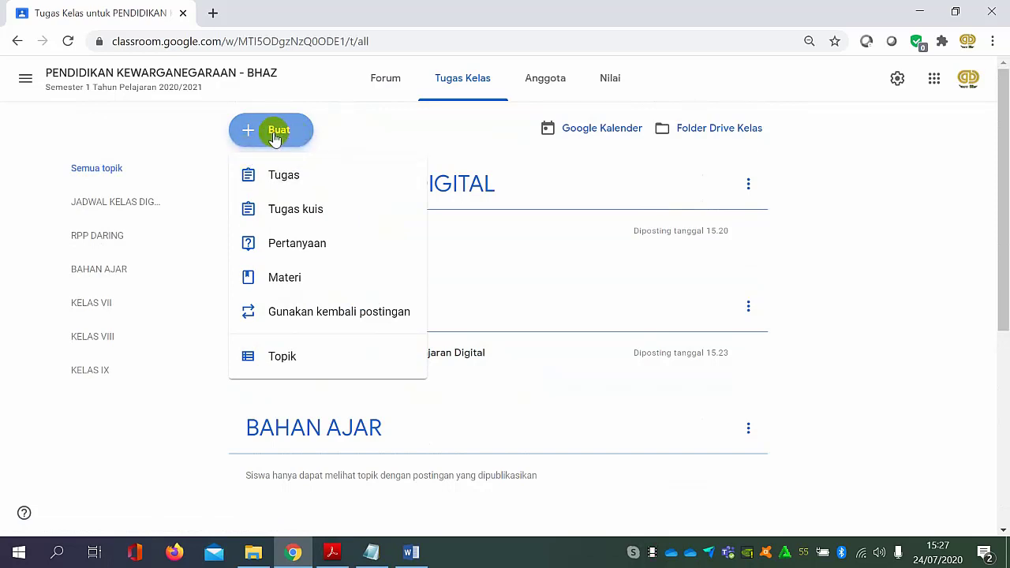
{"action": "left_click", "coordinate": [306, 181]}
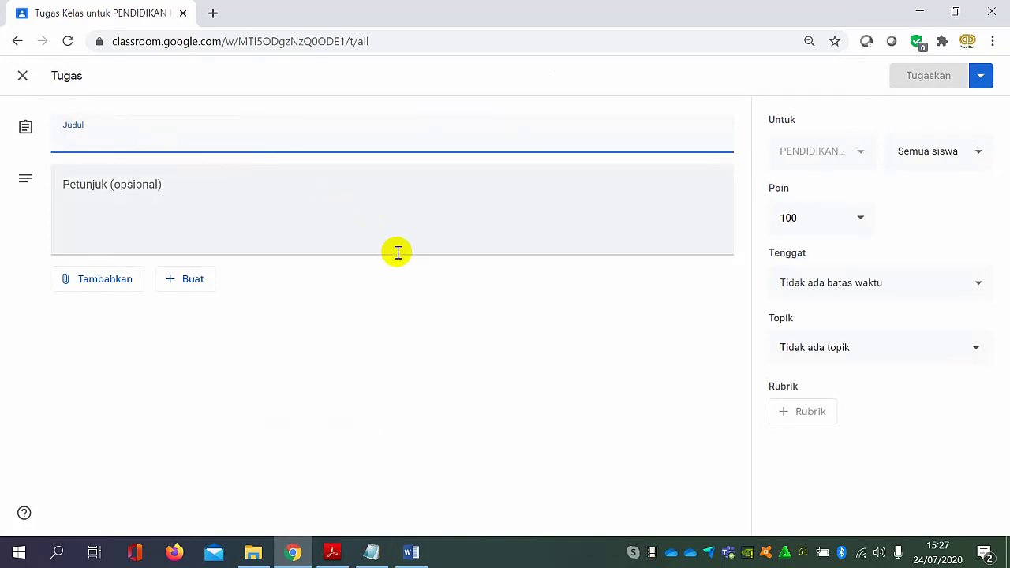
Switch to "kelas vii pkn bs .pdf" in Acrobat Reader and examine Bab 1, including the Aktivitas 1.1 task on page 5.
{"action": "left_click", "coordinate": [350, 550]}
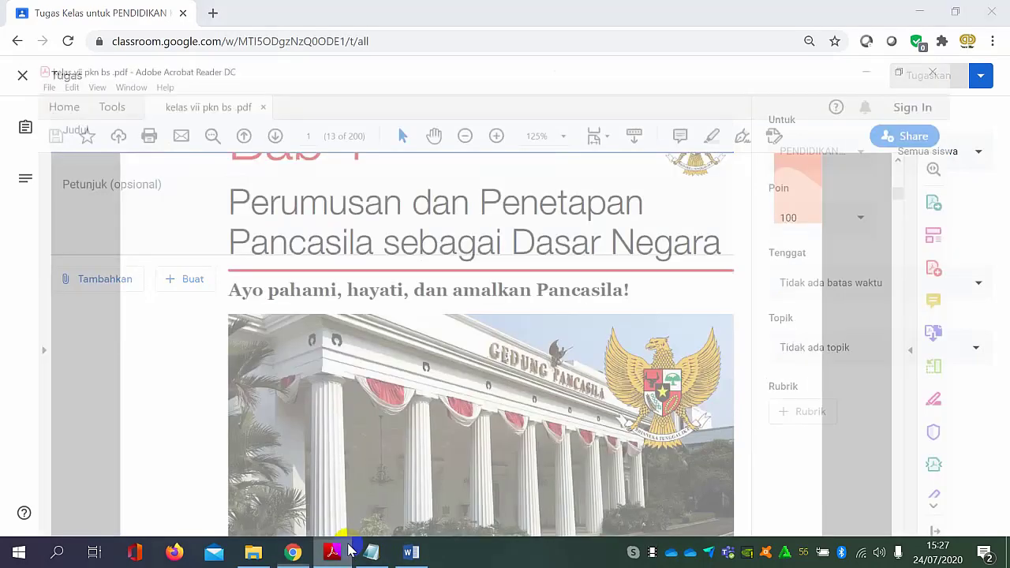
{"action": "scroll", "coordinate": [620, 259], "scroll_direction": "down", "scroll_amount": 5}
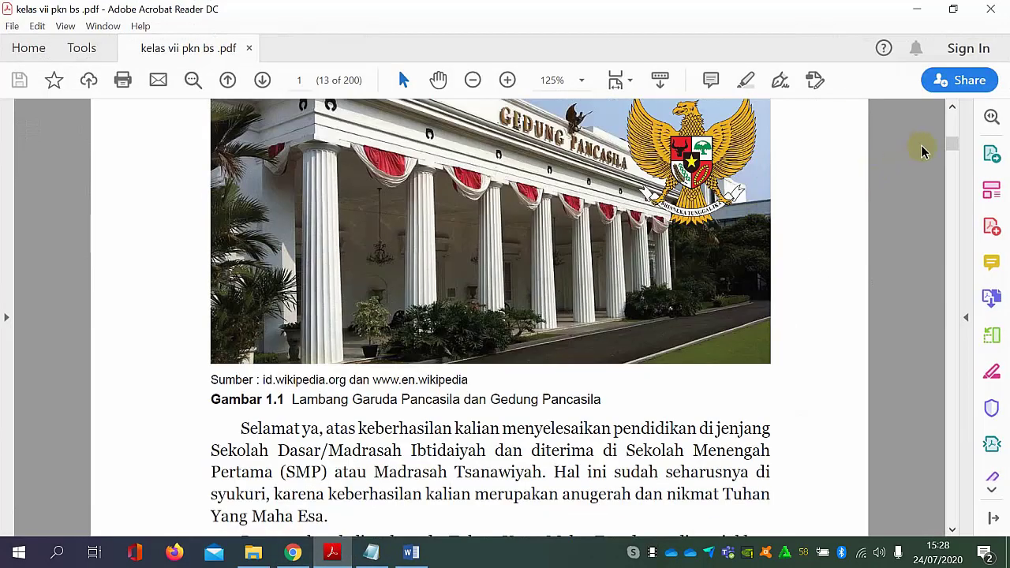
{"action": "scroll", "coordinate": [956, 139], "scroll_direction": "down", "scroll_amount": 20}
{"action": "scroll", "coordinate": [570, 331], "scroll_direction": "down", "scroll_amount": 15}
{"action": "scroll", "coordinate": [571, 325], "scroll_direction": "down", "scroll_amount": 15}
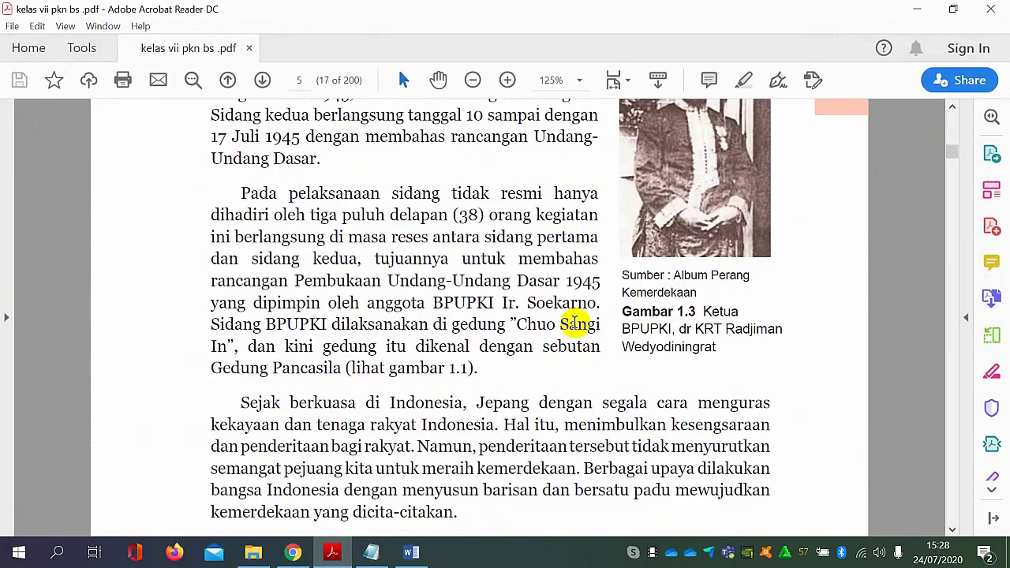
{"action": "scroll", "coordinate": [575, 322], "scroll_direction": "down", "scroll_amount": 5}
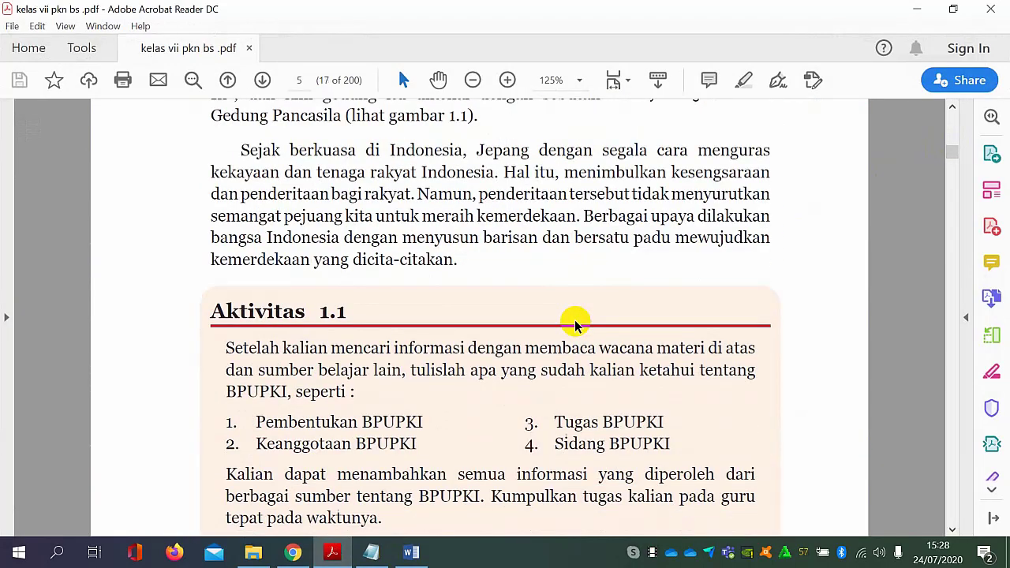
{"action": "scroll", "coordinate": [574, 320], "scroll_direction": "down", "scroll_amount": 3}
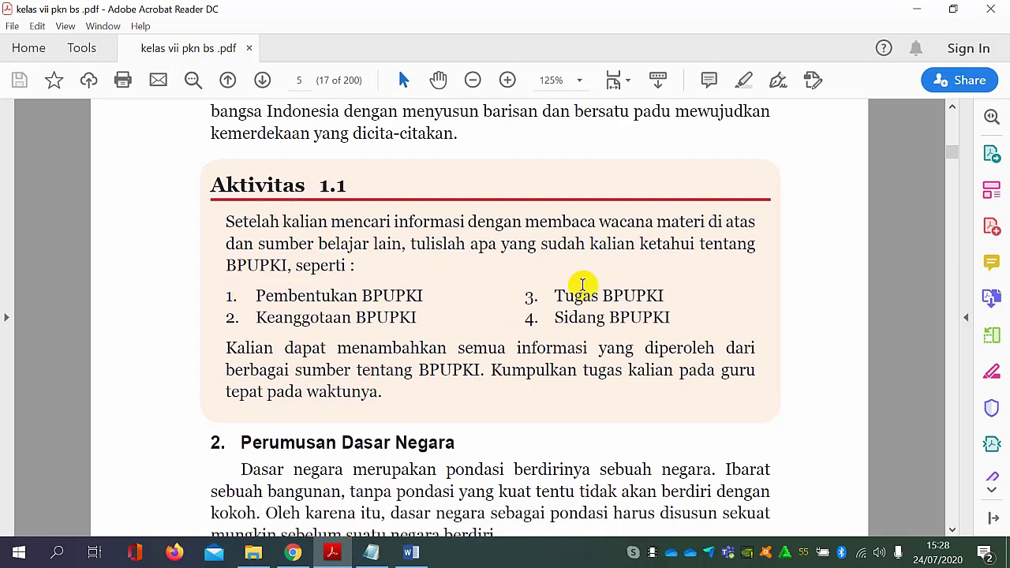
{"action": "scroll", "coordinate": [394, 327], "scroll_direction": "down", "scroll_amount": 3}
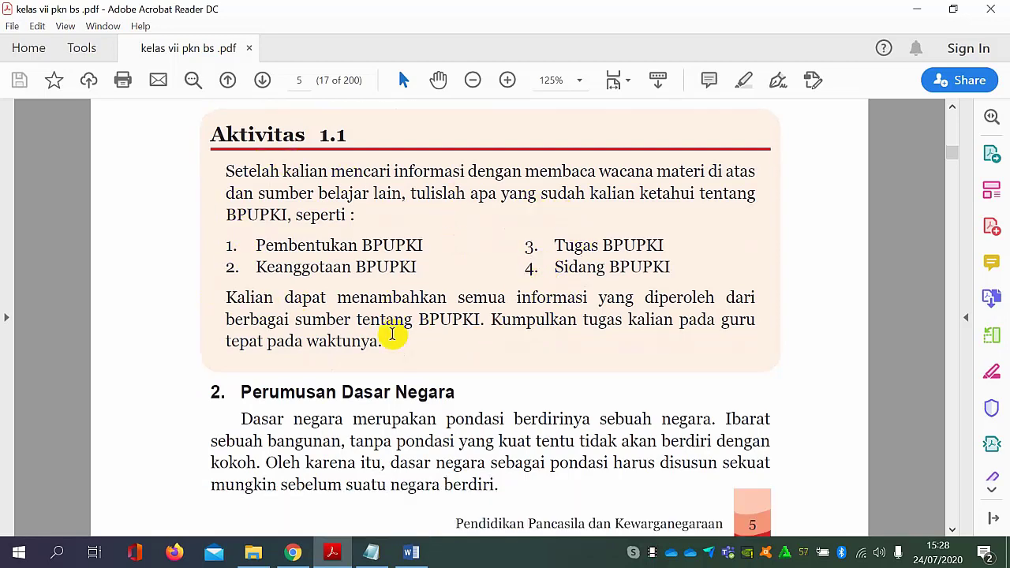
{"action": "scroll", "coordinate": [659, 331], "scroll_direction": "up", "scroll_amount": 4}
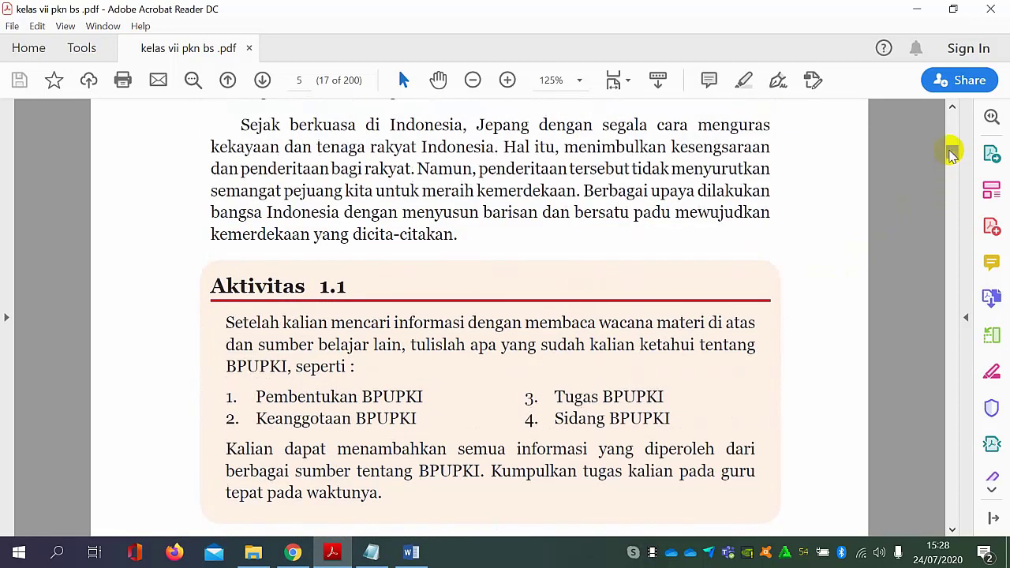
{"action": "scroll", "coordinate": [951, 152], "scroll_direction": "up", "scroll_amount": 20}
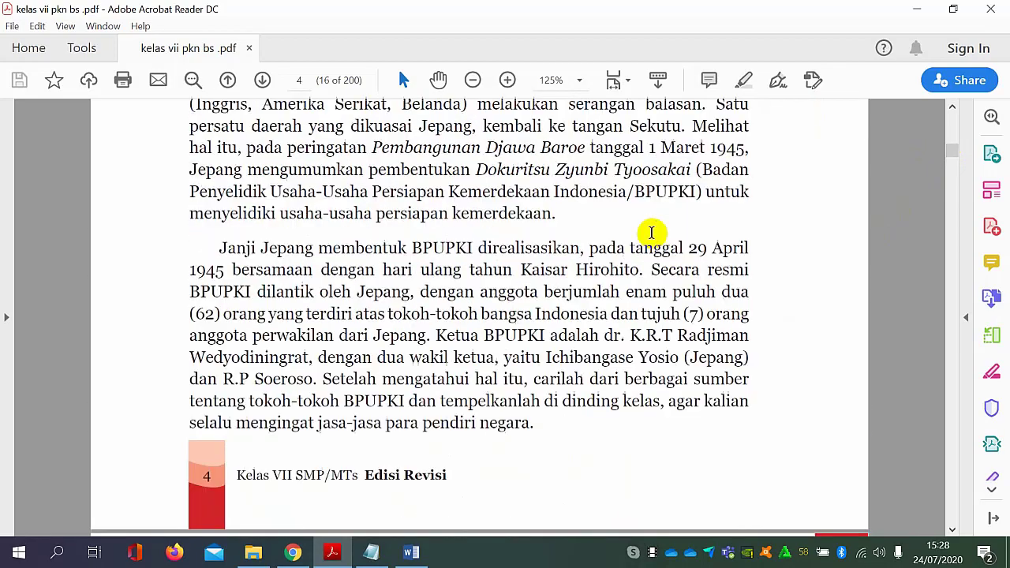
{"action": "scroll", "coordinate": [651, 231], "scroll_direction": "up", "scroll_amount": 15}
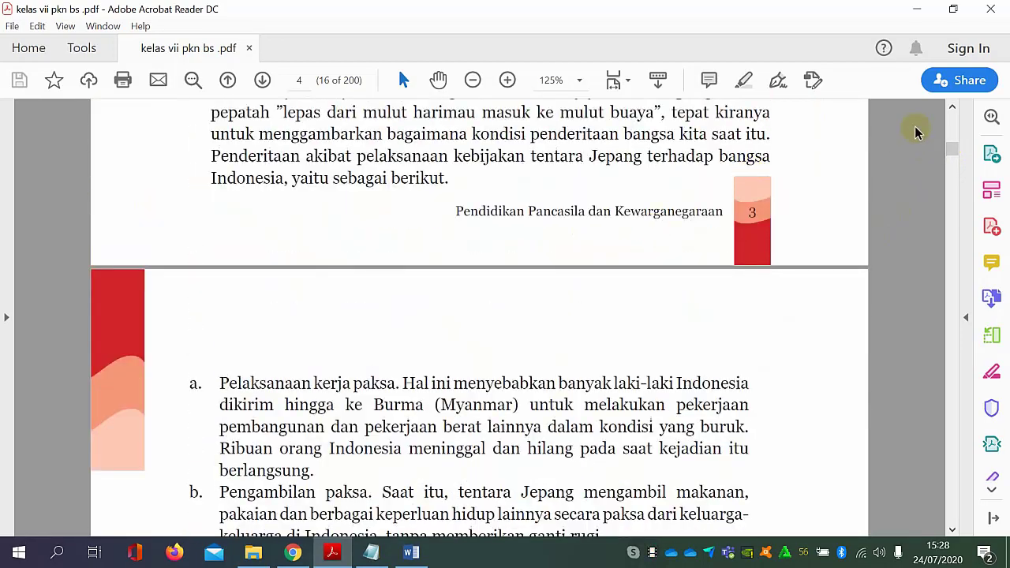
{"action": "scroll", "coordinate": [953, 114], "scroll_direction": "up", "scroll_amount": 15}
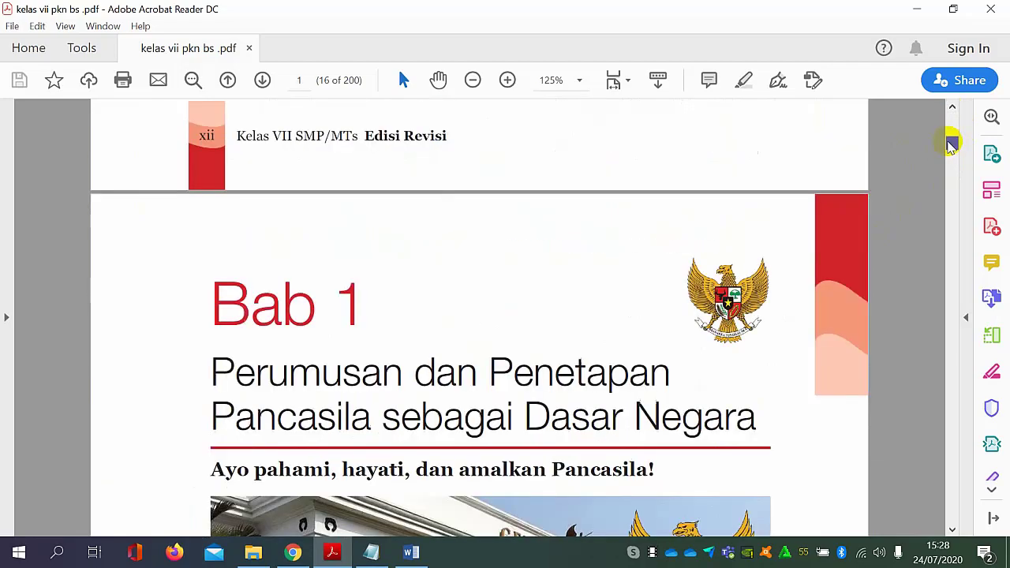
{"action": "left_click_drag", "start_coordinate": [952, 138], "coordinate": [951, 146]}
{"action": "scroll", "coordinate": [744, 241], "scroll_direction": "up", "scroll_amount": 8}
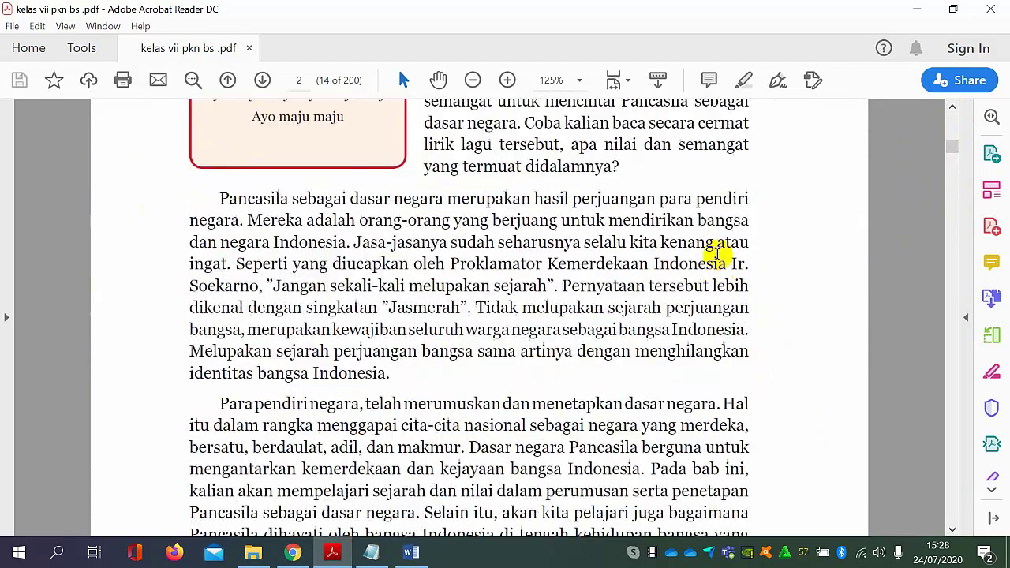
{"action": "scroll", "coordinate": [722, 225], "scroll_direction": "up", "scroll_amount": 15}
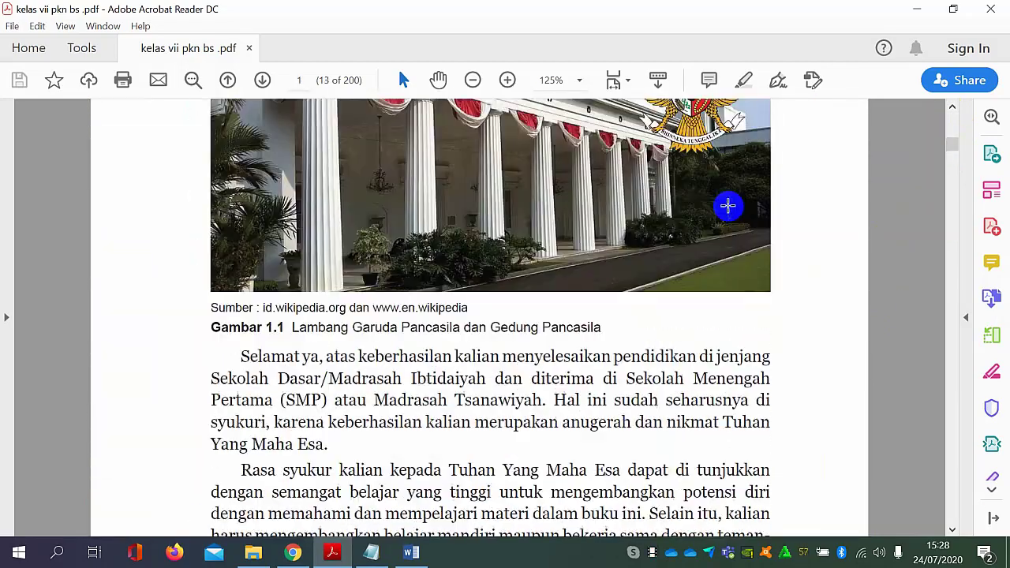
{"action": "scroll", "coordinate": [728, 205], "scroll_direction": "up", "scroll_amount": 2}
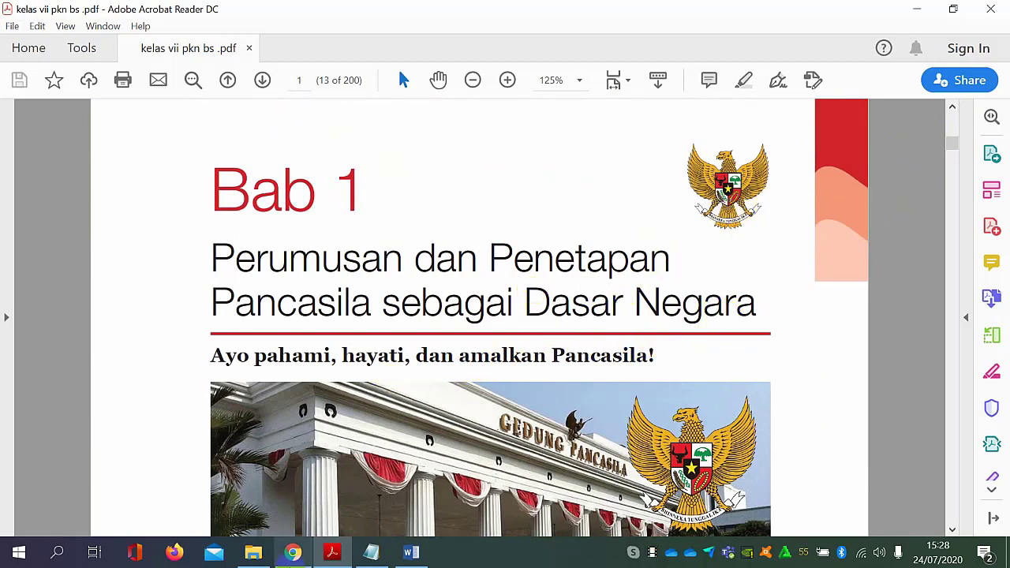
Switch to File Explorer and open "Pada Setoran Aktivitas Tugas I sd 4 KD 1.docx" from the MATERI Google Classroom folder.
{"action": "mouse_move", "coordinate": [332, 556]}
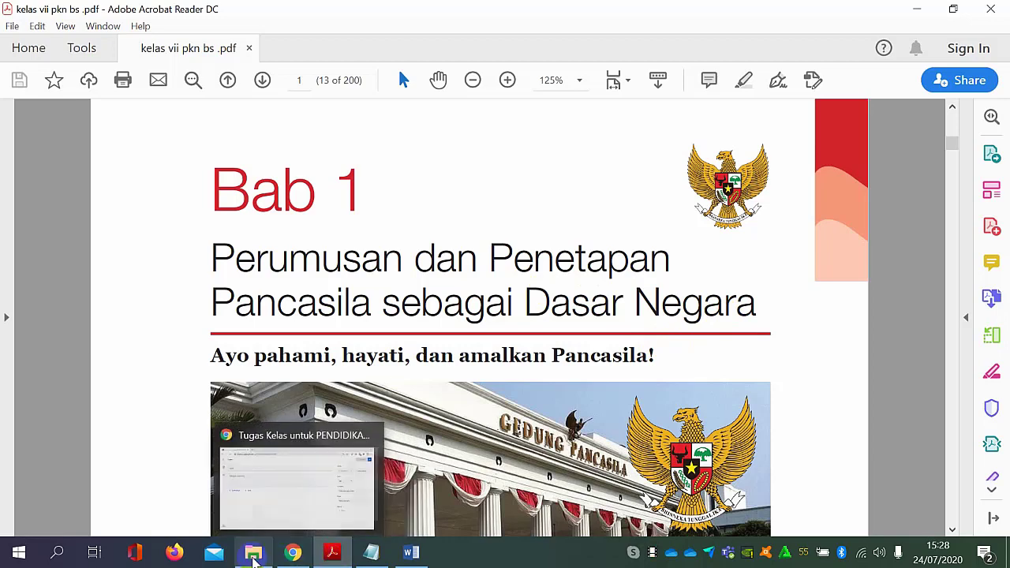
{"action": "left_click", "coordinate": [252, 552]}
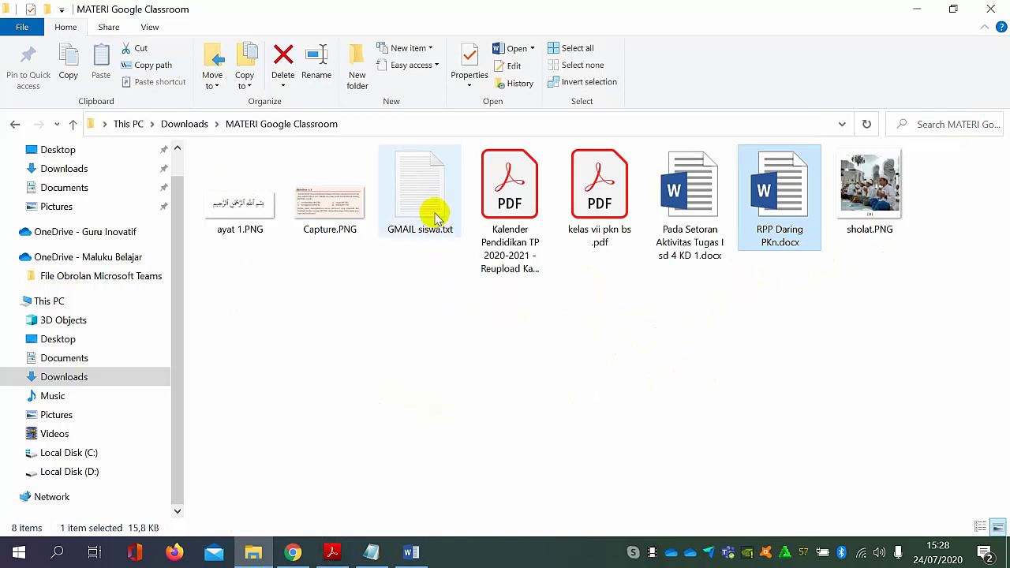
{"action": "left_click", "coordinate": [564, 369]}
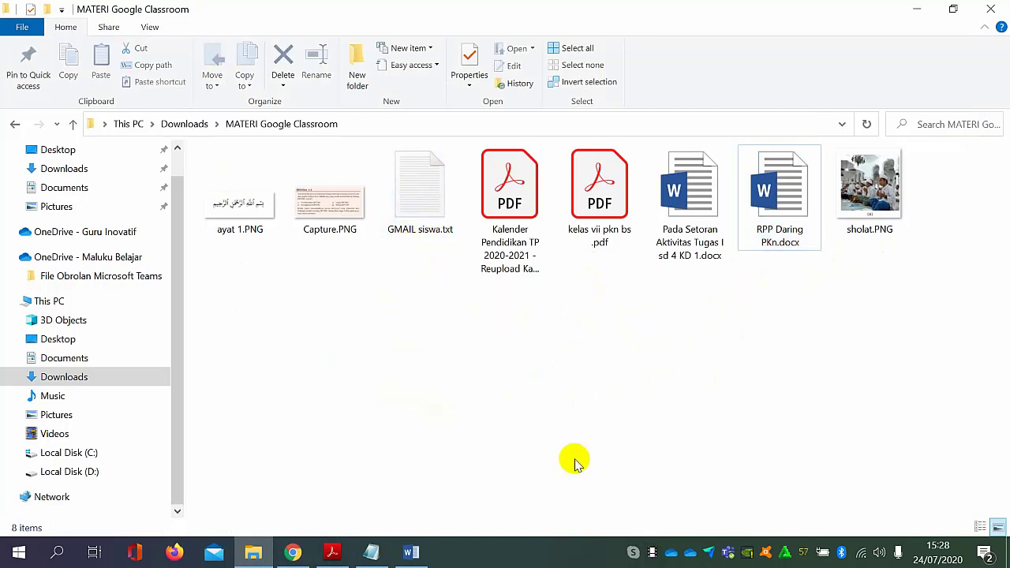
{"action": "double_click", "coordinate": [710, 213]}
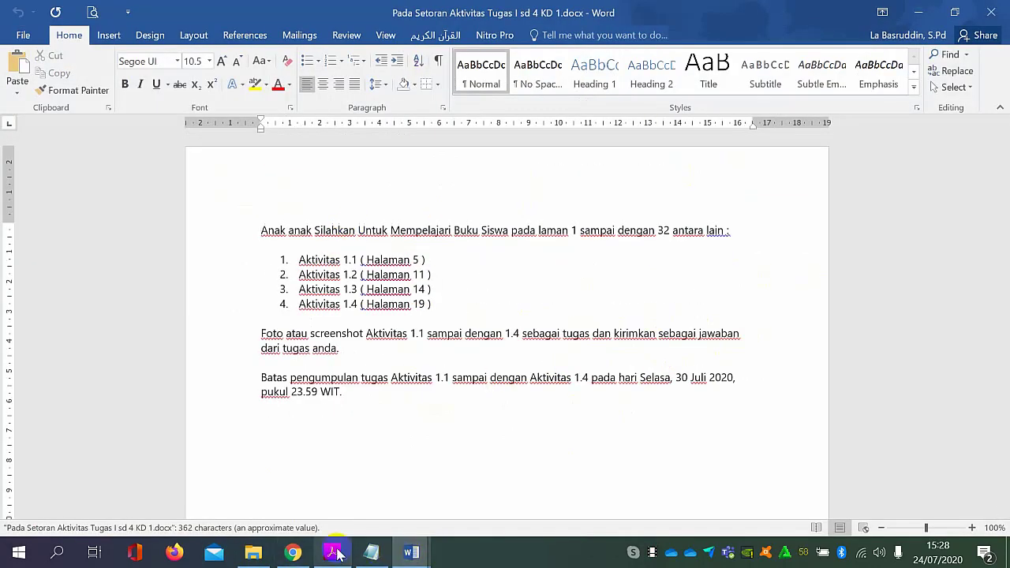
Switch back to the Tugas form in Chrome and title the assignment "AKTIVITAS MATERI BAB I".
{"action": "left_click", "coordinate": [293, 553]}
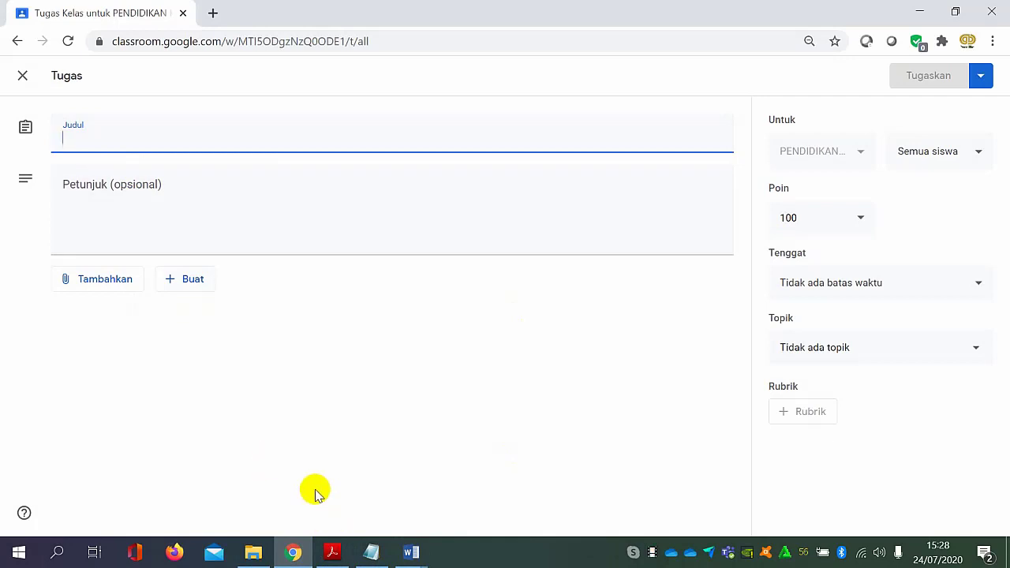
{"action": "type", "text": "AKTIVITAS MATERI BAB I"}
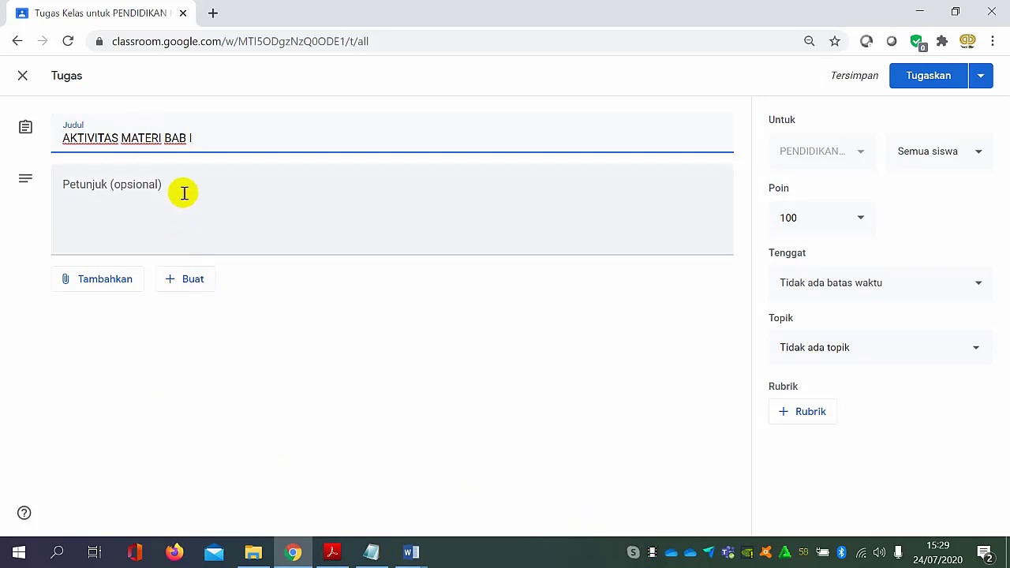
Copy the full activity instructions from the Word document into the assignment's Petunjuk field in Chrome.
{"action": "left_click", "coordinate": [184, 193]}
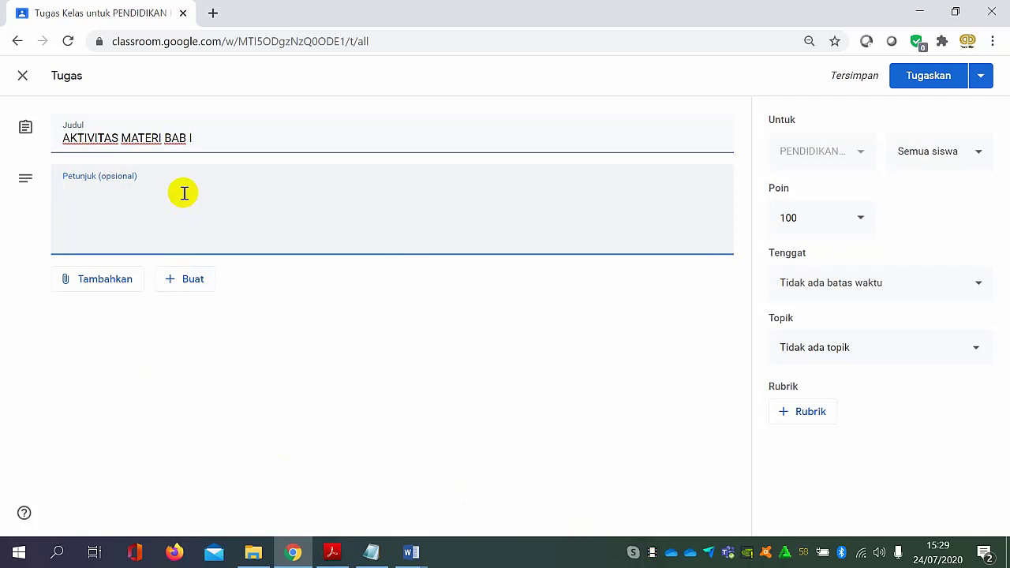
{"action": "left_click", "coordinate": [371, 552]}
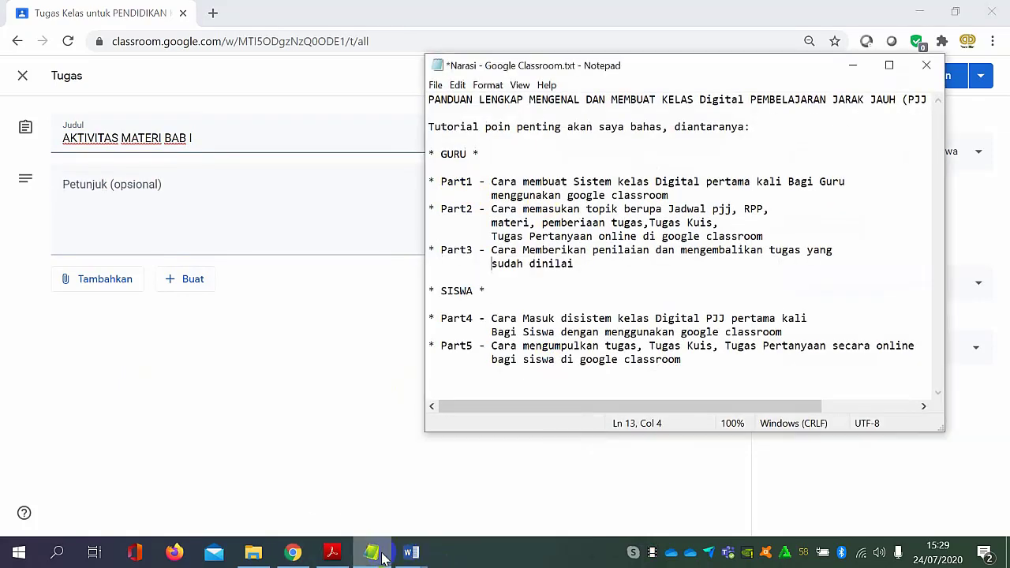
{"action": "mouse_move", "coordinate": [405, 551]}
{"action": "left_click", "coordinate": [470, 505]}
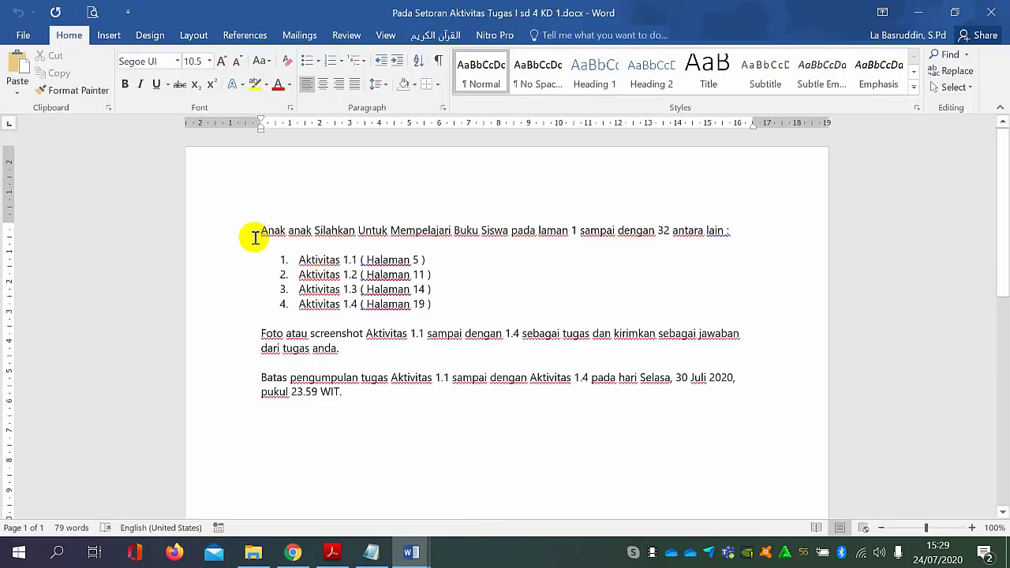
{"action": "left_click_drag", "start_coordinate": [263, 230], "coordinate": [569, 396]}
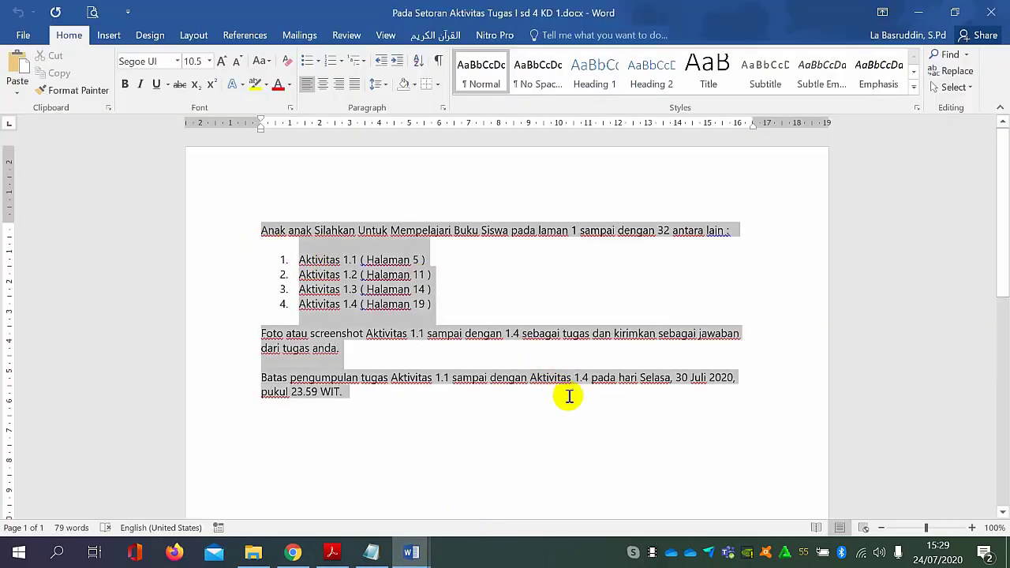
{"action": "left_click", "coordinate": [293, 552]}
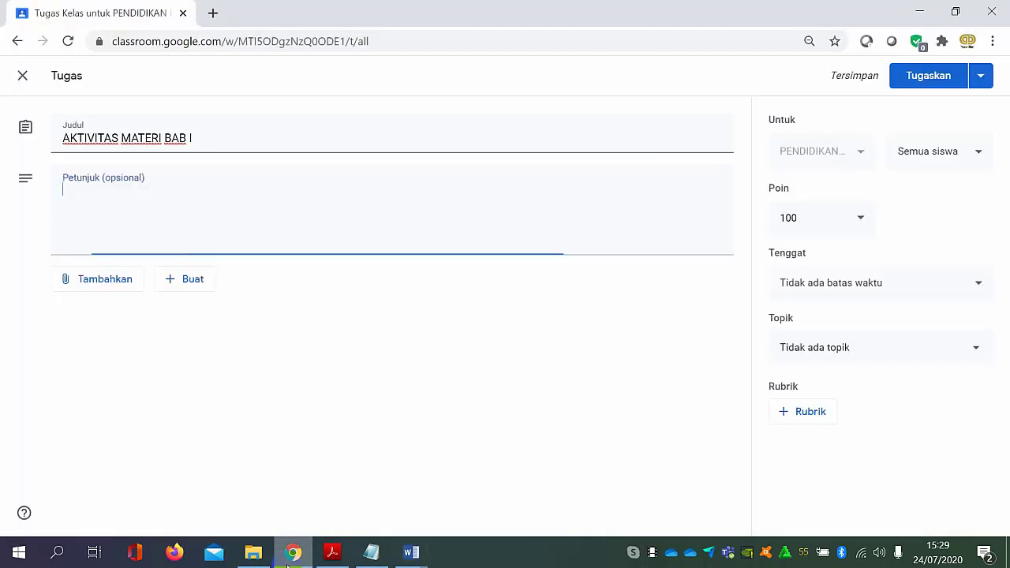
{"action": "type", "text": "Anak anak Silahkan Untuk Mempelajari Buku Siswa pada laman 1 sampai dengan 32 antara lain : 1.\tAktivitas 1.1 ( Halaman 5 ) 2.\tAktivitas 1.2 ( Halaman 11 ) 3.\tAktivitas 1.3 ( Halaman 14 ) 4.\tAktivitas 1.4 ( Halaman 19 ) Foto atau screenshot Aktivitas 1.1 sampai dengan 1.4 sebagai tugas dan kirimkan sebagai jawaban dari tugas anda. Batas pengumpulan tugas Aktivitas 1.1 sampai dengan Aktivitas 1.4 pada hari Selasa, 30 Juli 2020, pukul 23.59 WIT."}
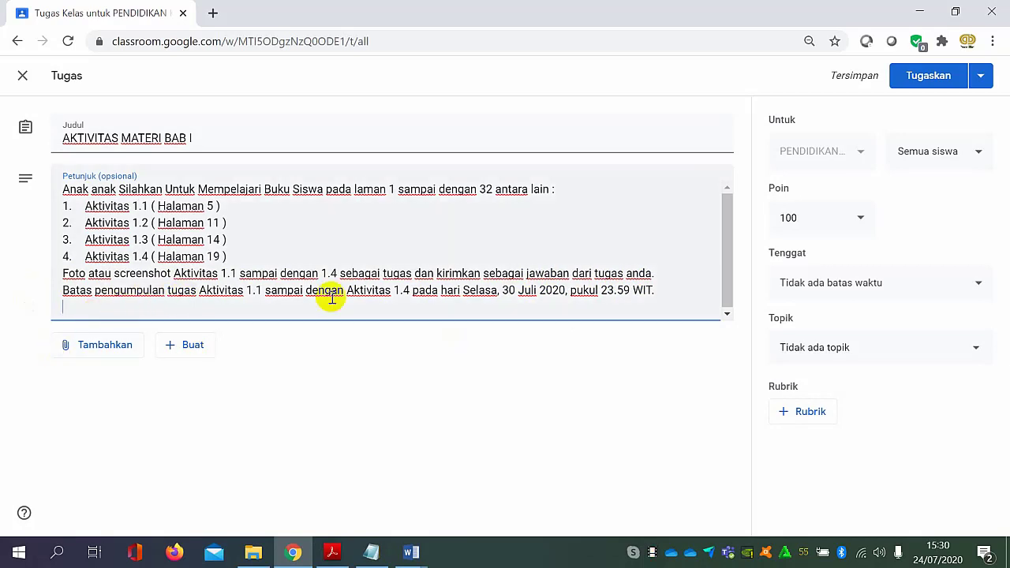
Insert a blank line before the "Batas pengumpulan" sentence in Petunjuk and replace "Selasa" with "Tanggal".
{"action": "left_click", "coordinate": [60, 294]}
{"action": "key", "text": "Return"}
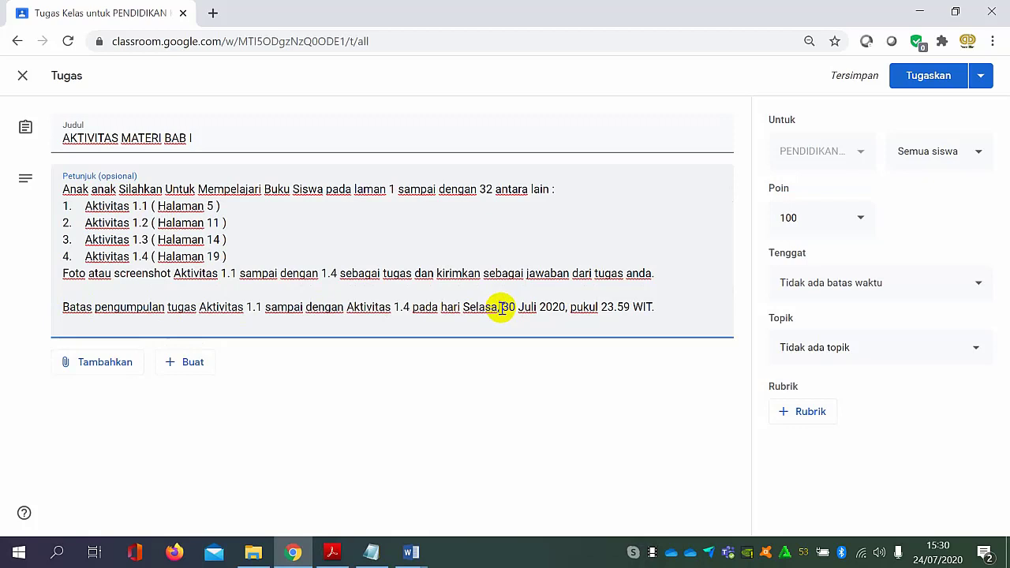
{"action": "key", "text": "BackSpace"}
{"action": "key", "text": "BackSpace"}
{"action": "key", "text": "BackSpace"}
{"action": "key", "text": "BackSpace"}
{"action": "key", "text": "BackSpace"}
{"action": "key", "text": "BackSpace"}
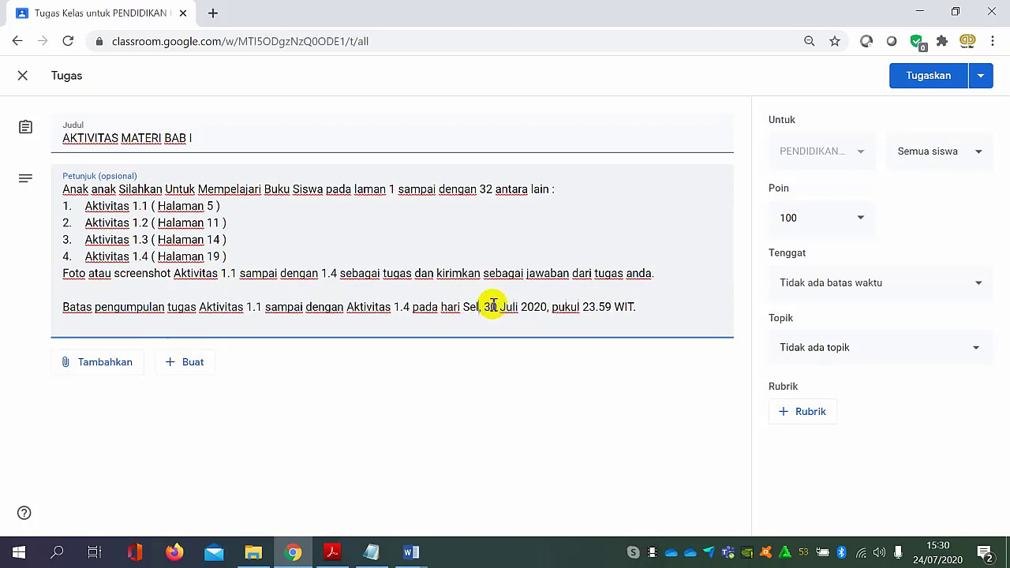
{"action": "type", "text": "Tangga"}
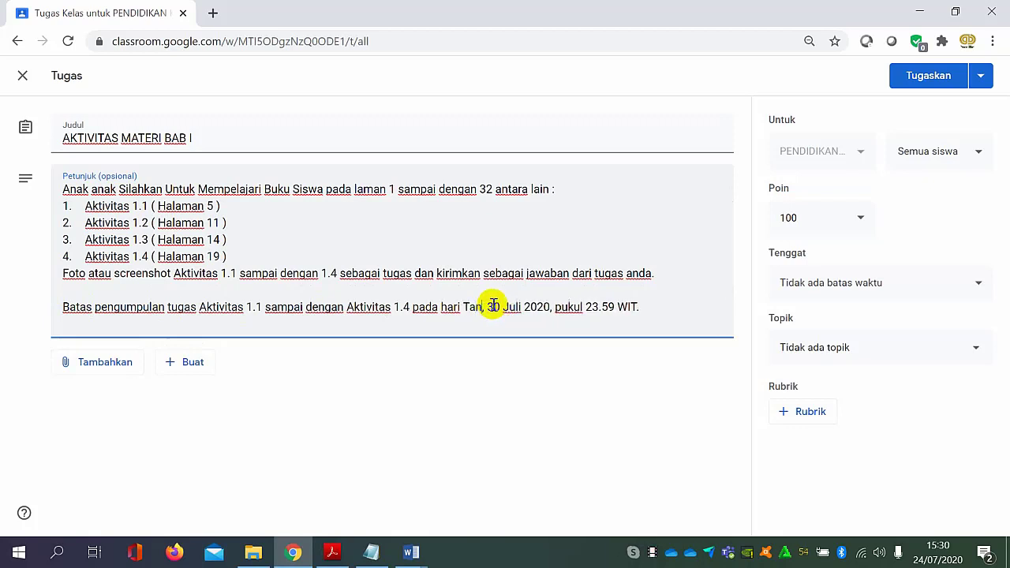
{"action": "type", "text": "l"}
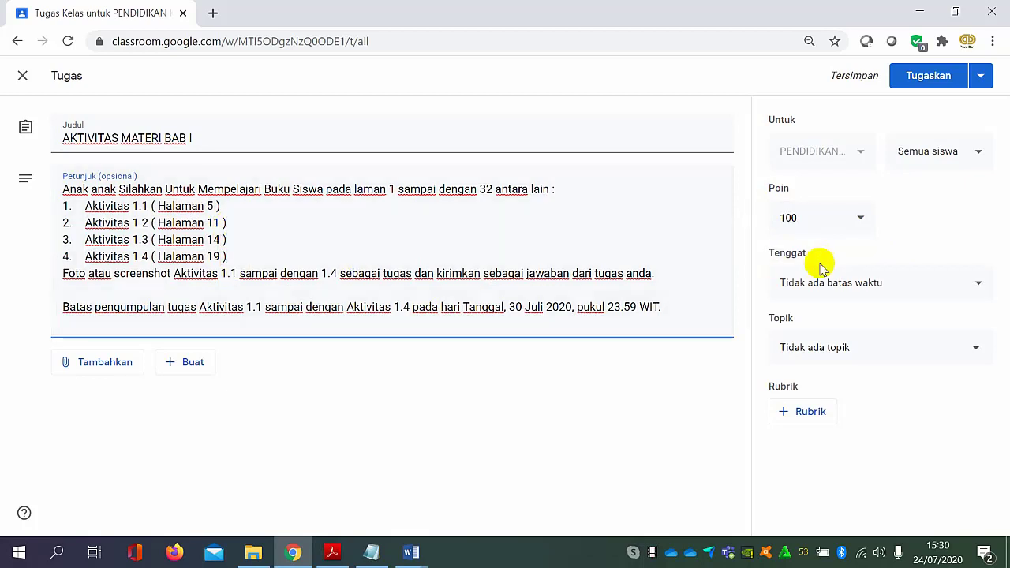
Keep the assignment at 100 points and set its due date to 30 Jul 2020.
{"action": "left_click", "coordinate": [833, 219]}
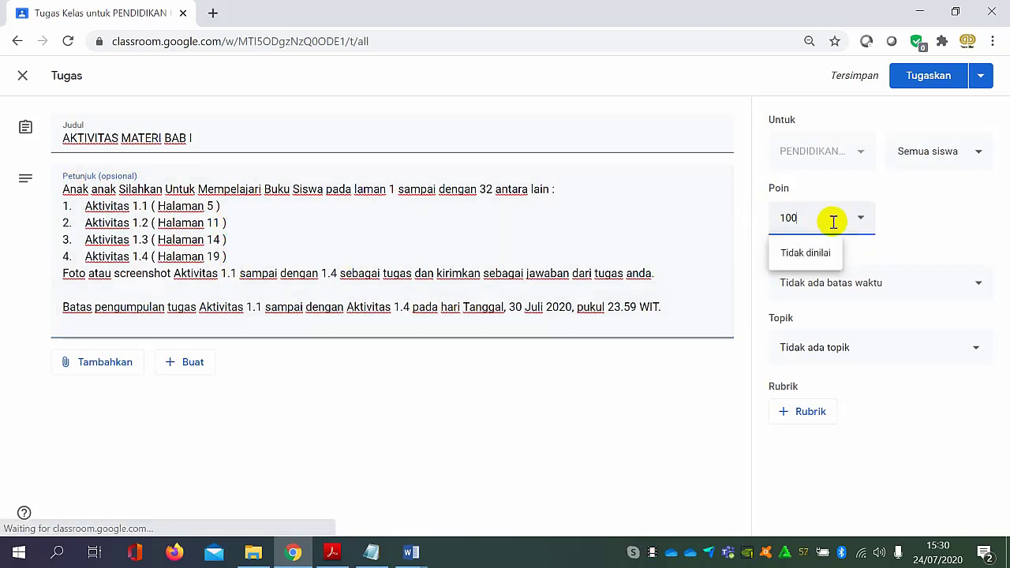
{"action": "left_click_drag", "start_coordinate": [829, 221], "coordinate": [787, 221]}
{"action": "left_click", "coordinate": [777, 218]}
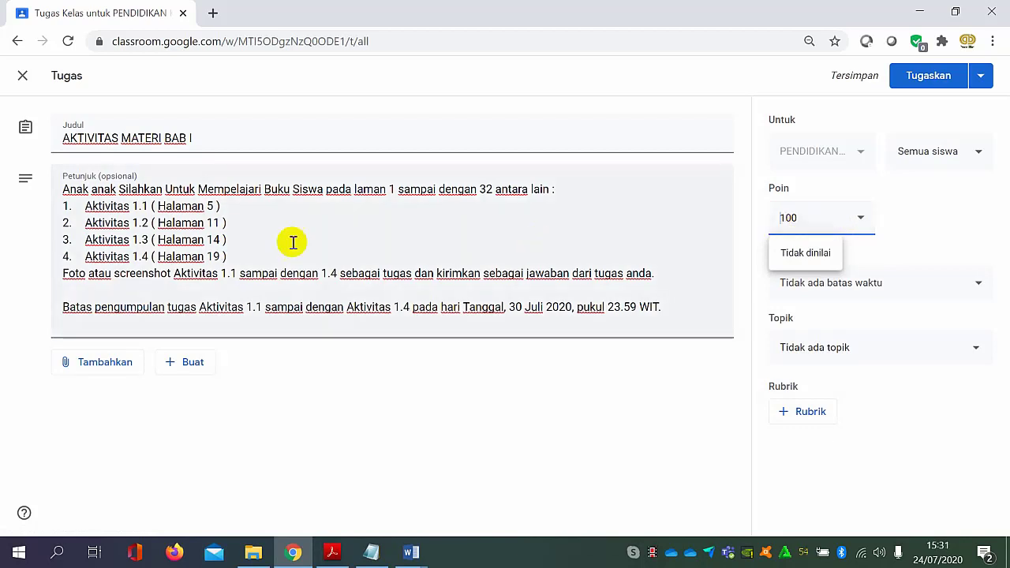
{"action": "left_click", "coordinate": [903, 286]}
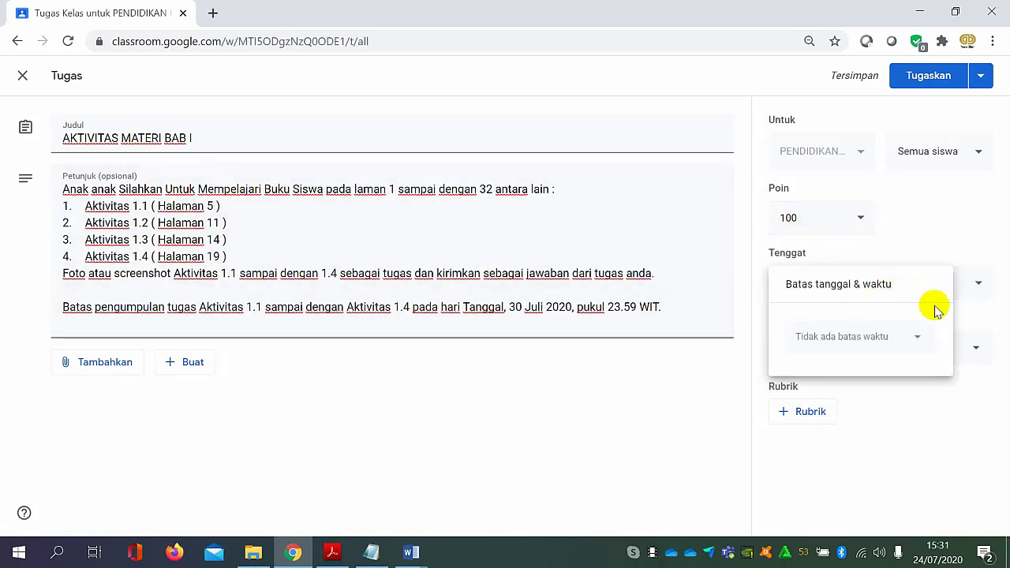
{"action": "left_click", "coordinate": [917, 336]}
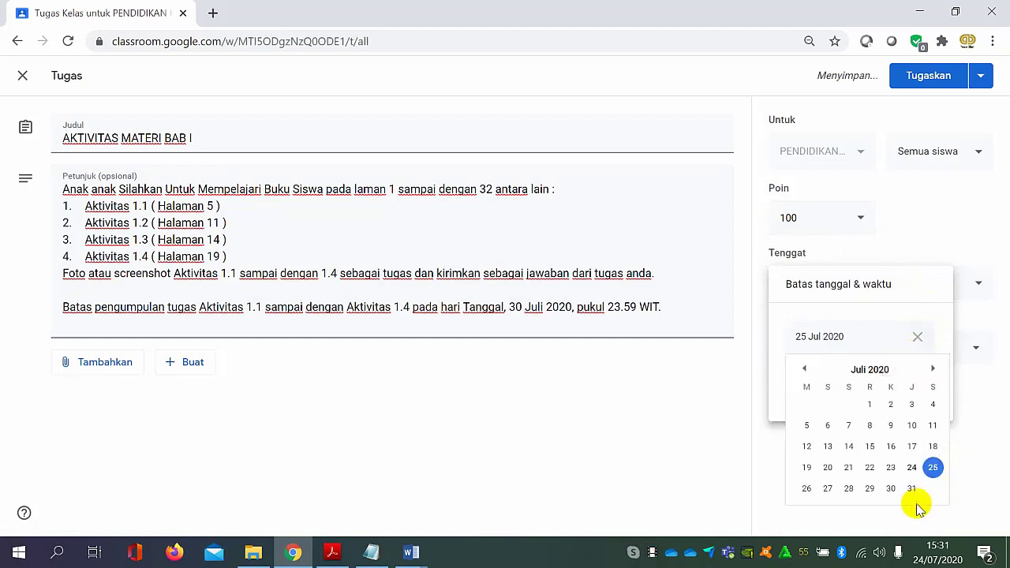
{"action": "left_click", "coordinate": [891, 490]}
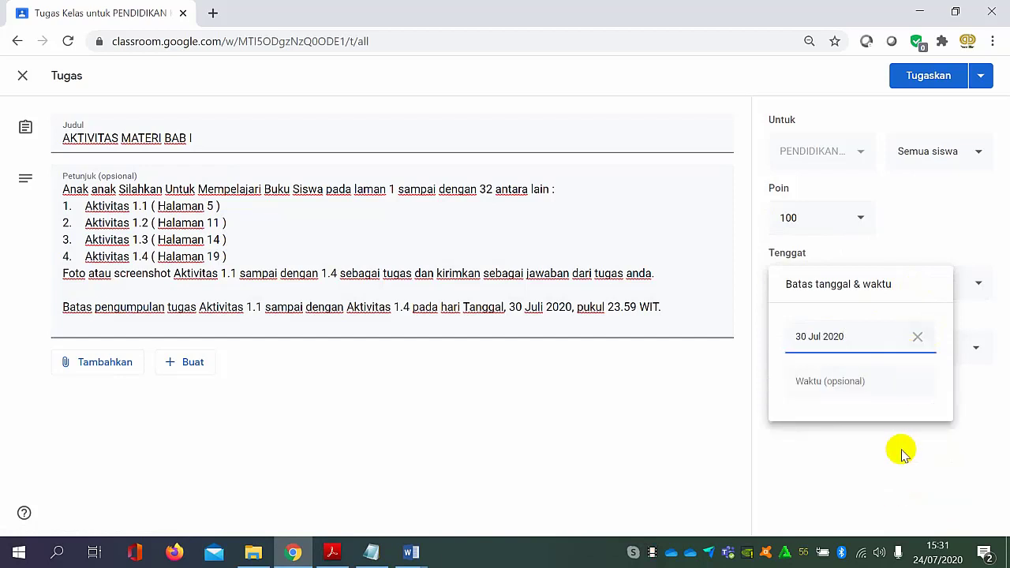
{"action": "left_click", "coordinate": [707, 398]}
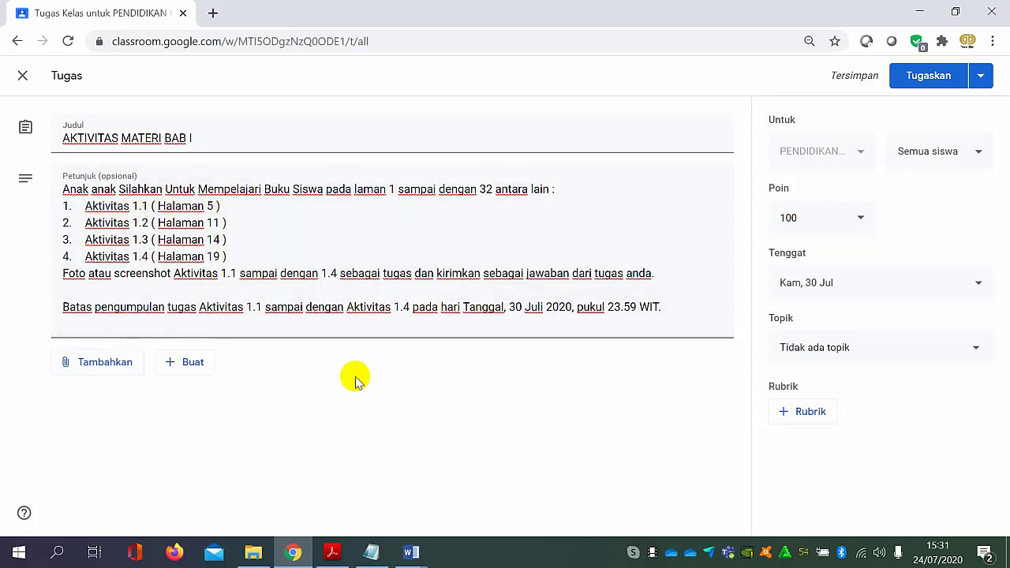
Switch to "kelas vii pkn bs .pdf" in Acrobat Reader and capture the Aktivitas 1.1 box on page 5 with Snipping Tool.
{"action": "left_click", "coordinate": [332, 551]}
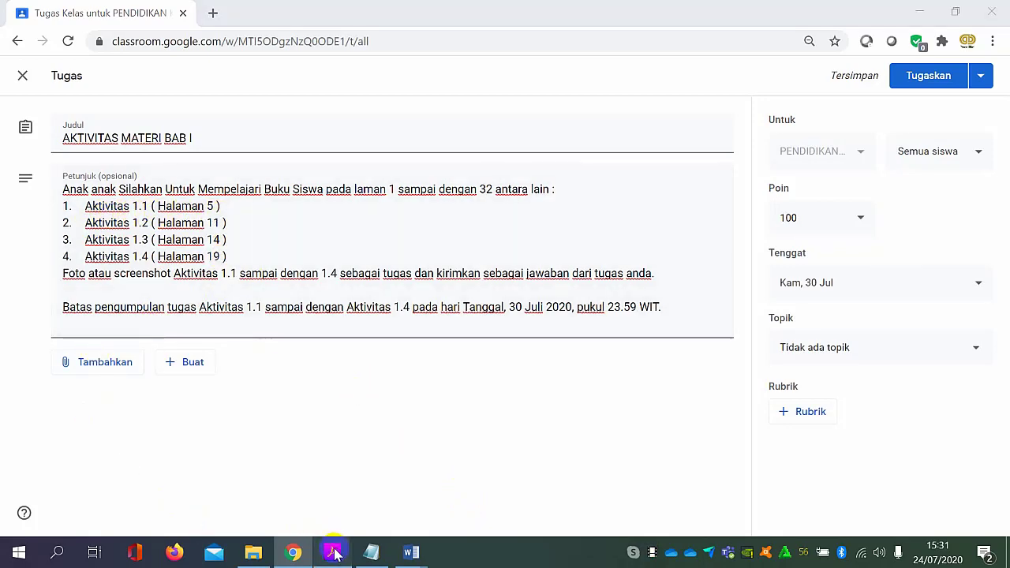
{"action": "scroll", "coordinate": [464, 357], "scroll_direction": "down", "scroll_amount": 12}
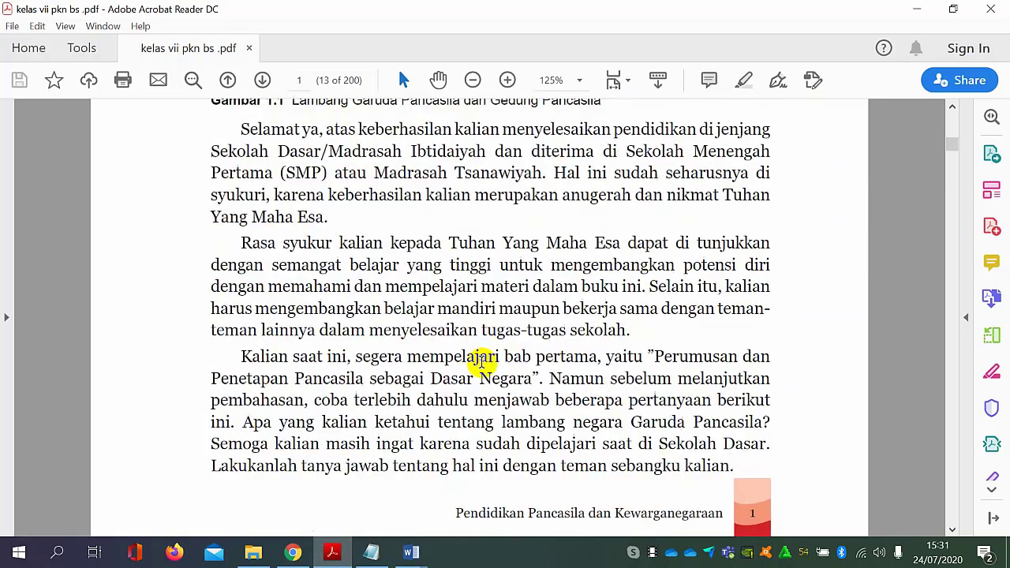
{"action": "scroll", "coordinate": [481, 369], "scroll_direction": "down", "scroll_amount": 12}
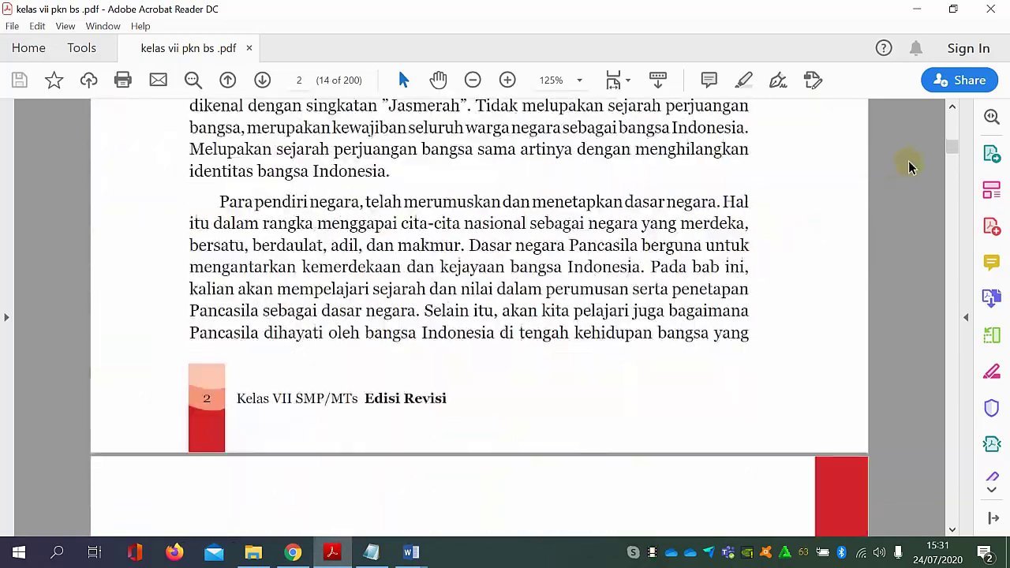
{"action": "scroll", "coordinate": [850, 199], "scroll_direction": "down", "scroll_amount": 12}
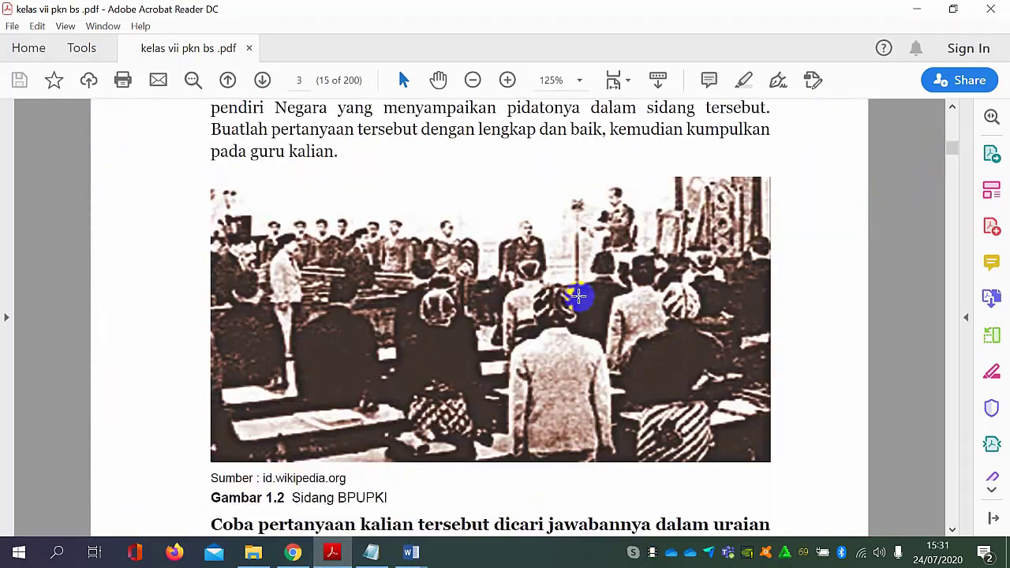
{"action": "scroll", "coordinate": [494, 335], "scroll_direction": "down", "scroll_amount": 12}
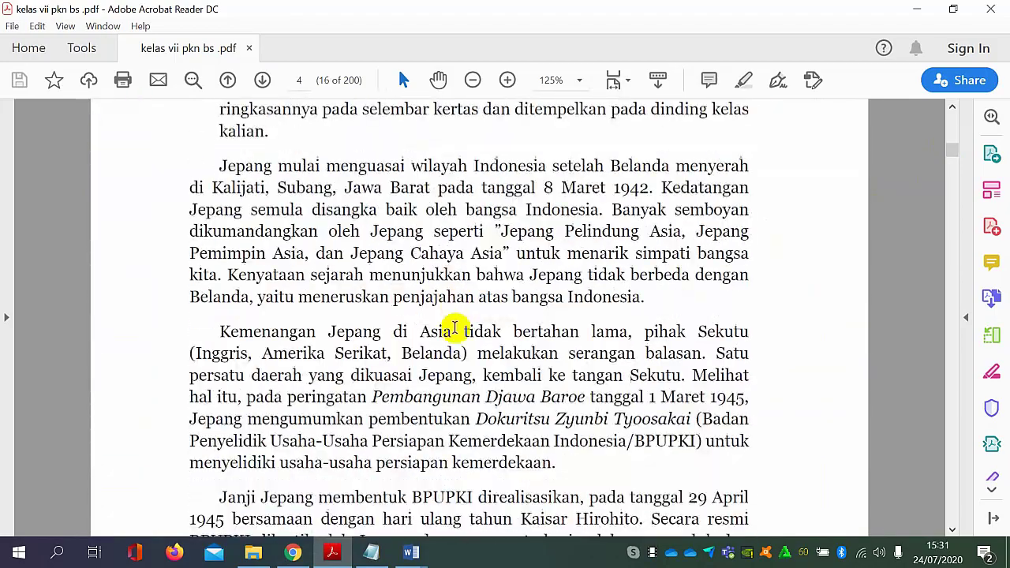
{"action": "scroll", "coordinate": [473, 276], "scroll_direction": "down", "scroll_amount": 12}
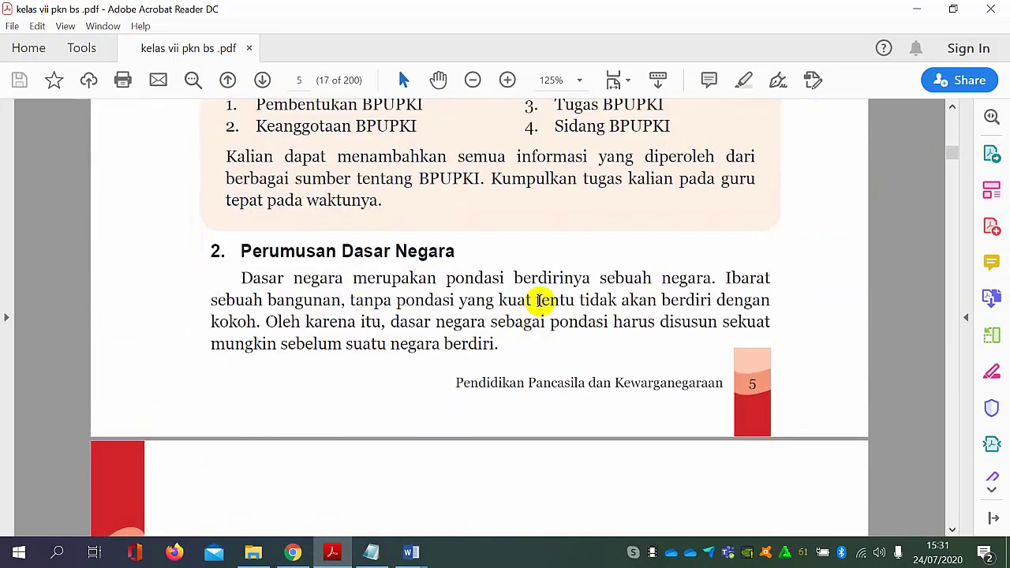
{"action": "scroll", "coordinate": [541, 300], "scroll_direction": "up", "scroll_amount": 3}
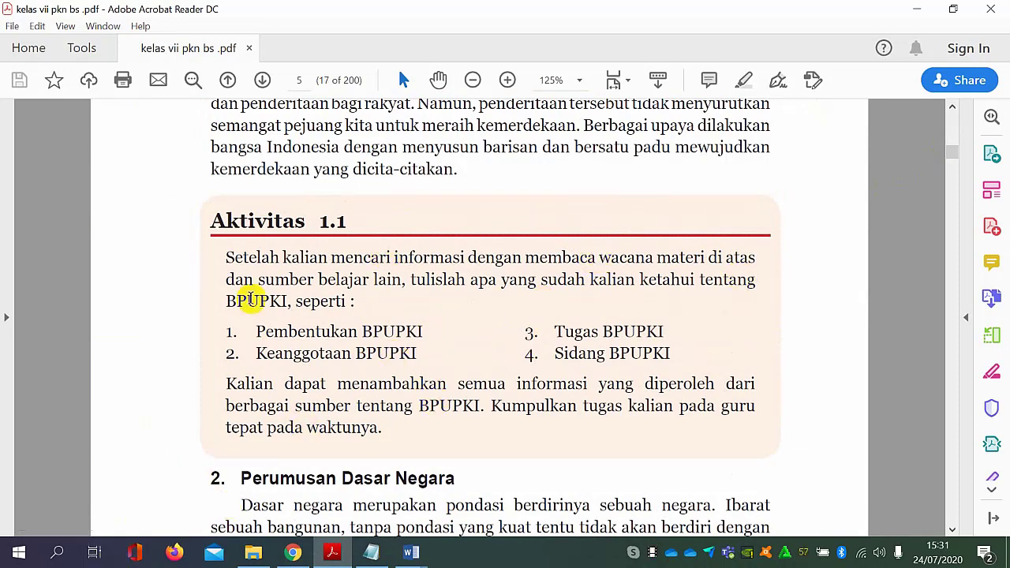
{"action": "left_click", "coordinate": [58, 554]}
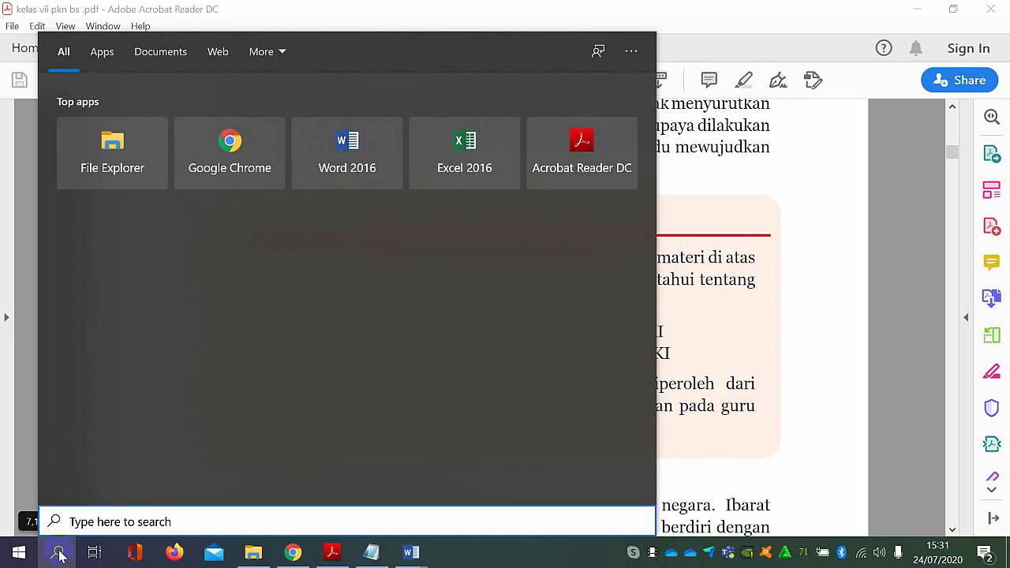
{"action": "type", "text": "s"}
{"action": "left_click", "coordinate": [176, 129]}
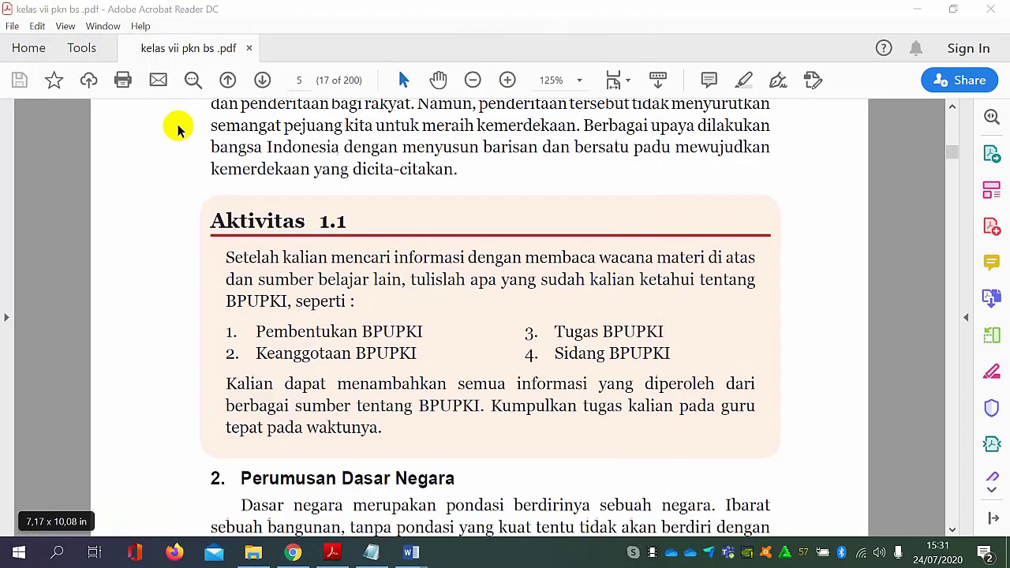
{"action": "left_click", "coordinate": [524, 270]}
{"action": "left_click_drag", "start_coordinate": [191, 180], "coordinate": [794, 463]}
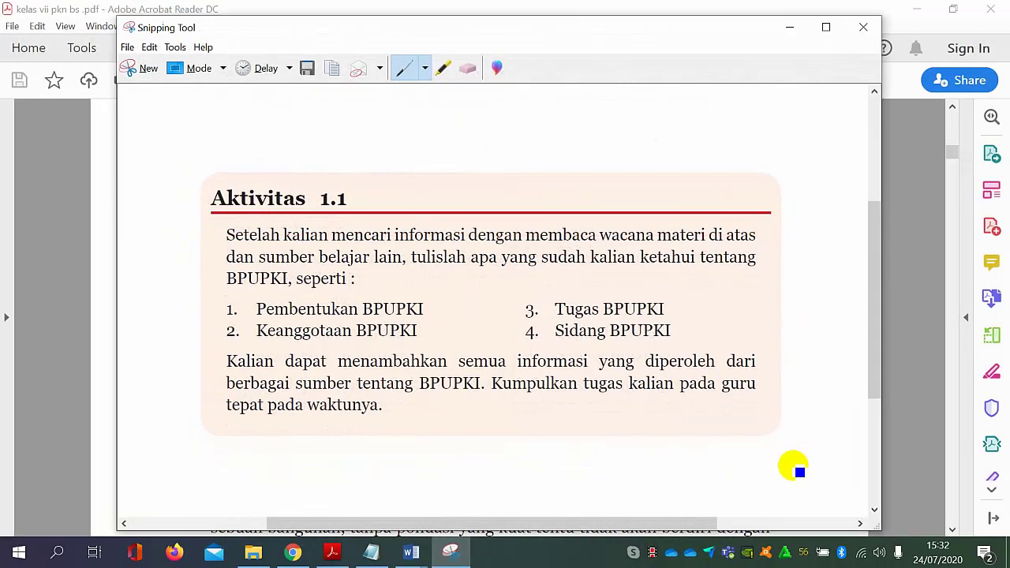
Save the snip as PNG file "AKTIVITAS 1.1" in the MATERI Google Classroom folder and close Snipping Tool.
{"action": "left_click", "coordinate": [308, 68]}
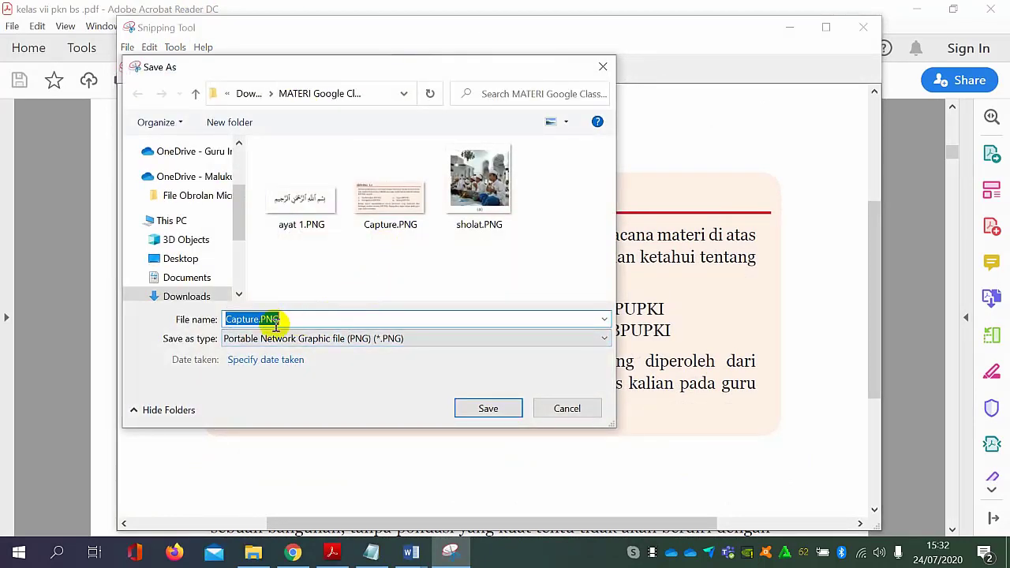
{"action": "type", "text": "AKTIVITAS 1.1"}
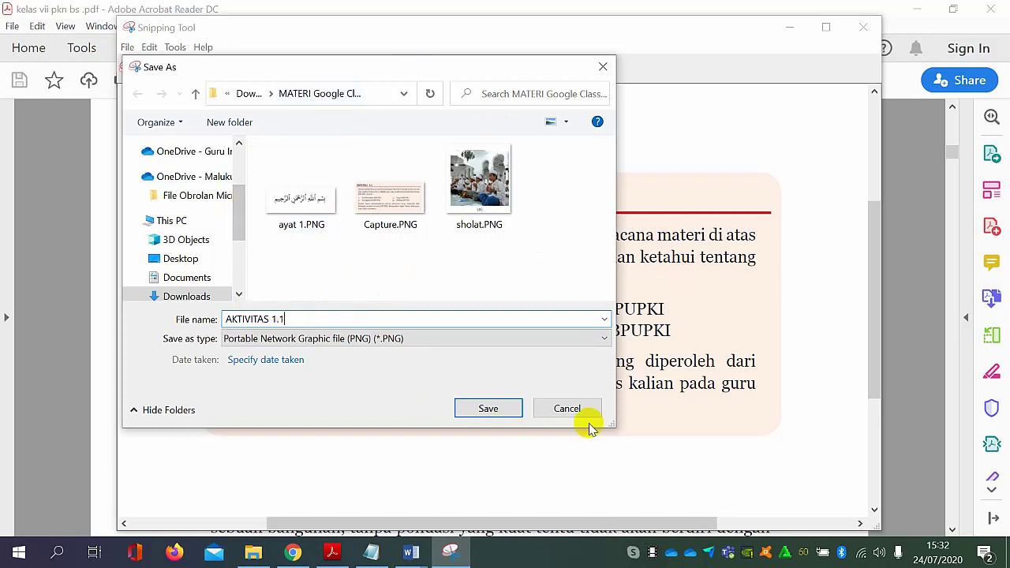
{"action": "left_click", "coordinate": [489, 409]}
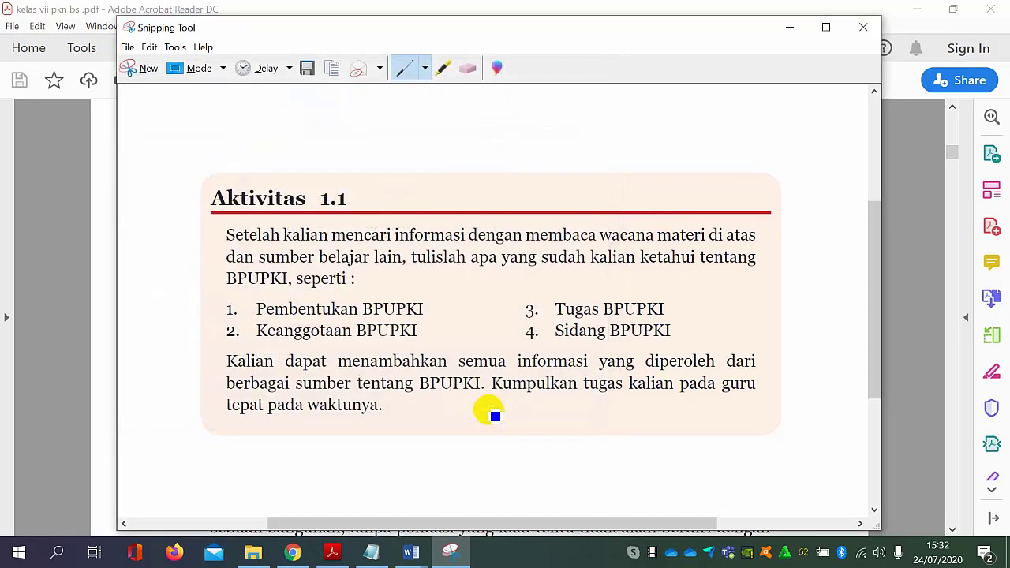
{"action": "left_click", "coordinate": [856, 27]}
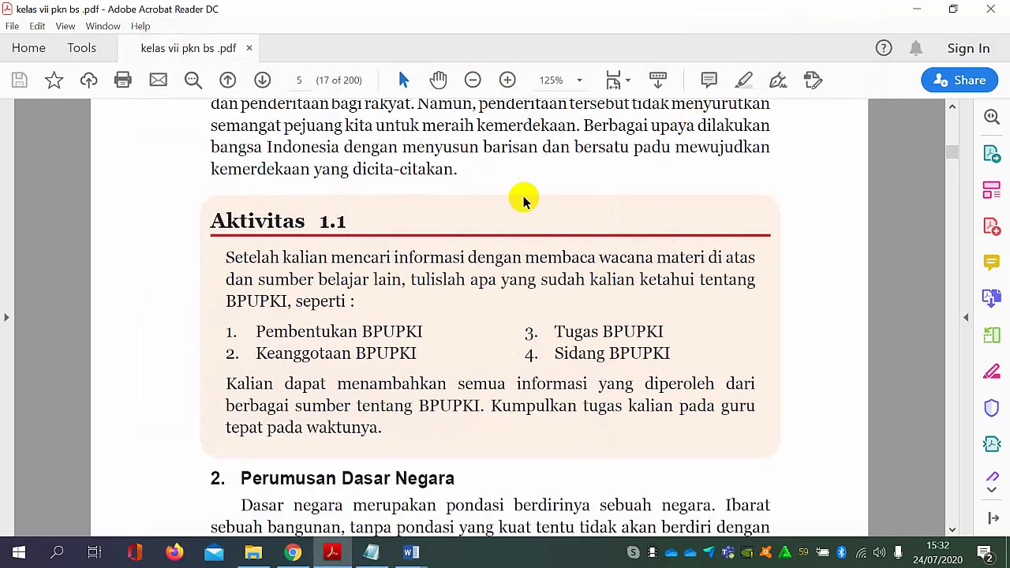
Return to the AKTIVITAS MATERI BAB I assignment in Google Classroom and attach the image "AKTIVITAS 1.1.PNG" by uploading it from the computer.
{"action": "left_click", "coordinate": [918, 9]}
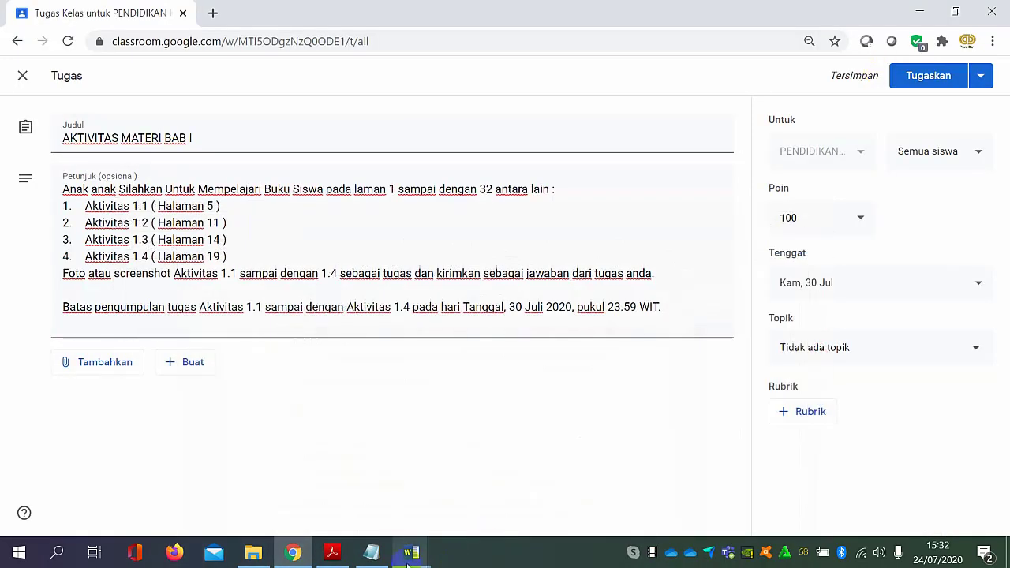
{"action": "left_click", "coordinate": [293, 553]}
{"action": "left_click", "coordinate": [294, 552]}
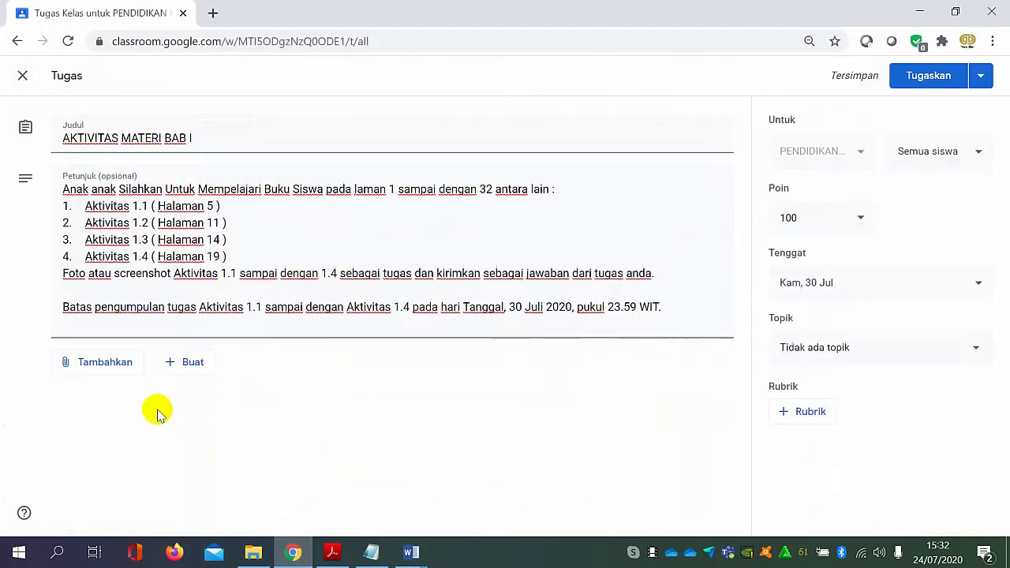
{"action": "left_click", "coordinate": [105, 362]}
{"action": "left_click", "coordinate": [104, 439]}
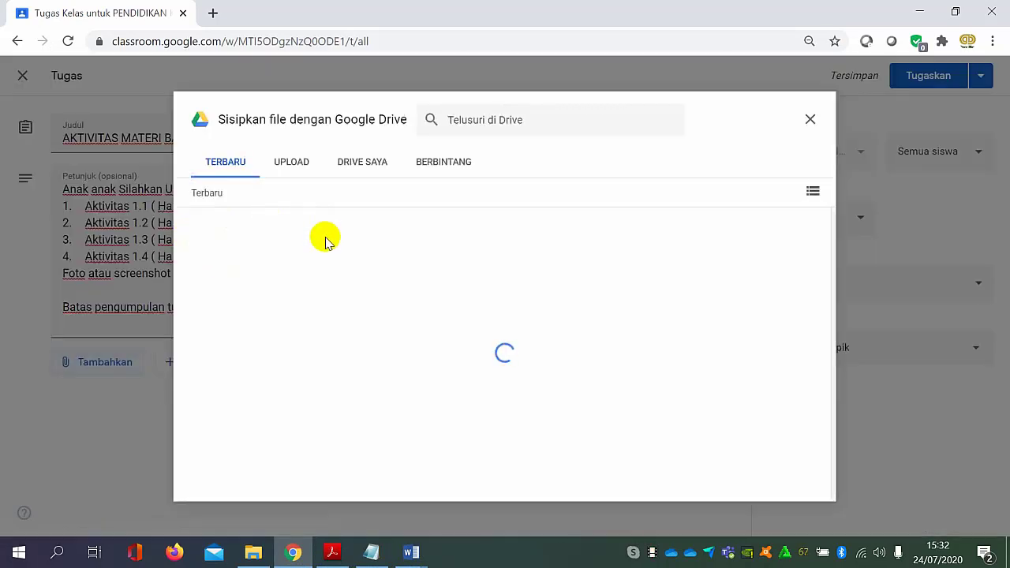
{"action": "left_click", "coordinate": [285, 175]}
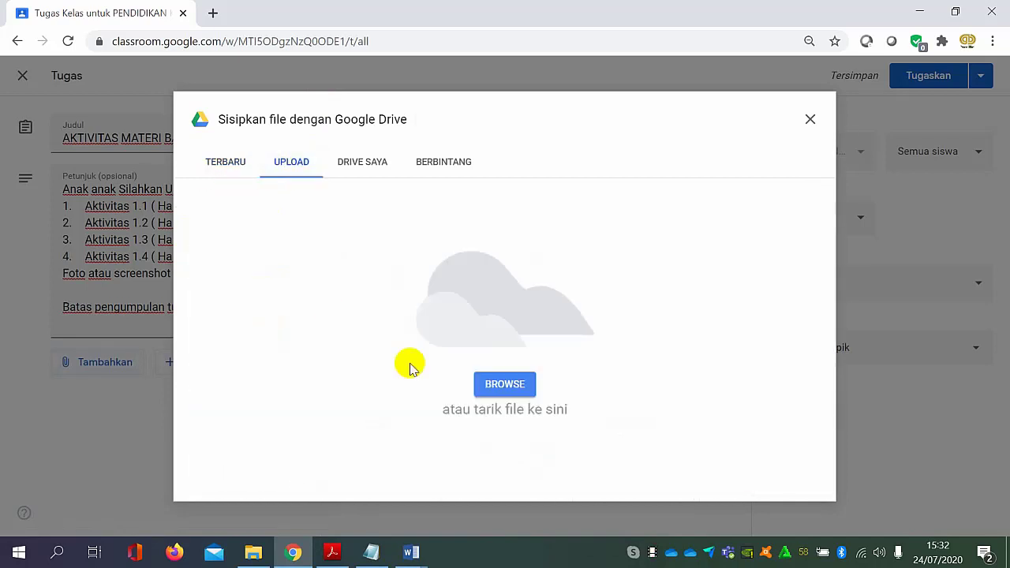
{"action": "left_click", "coordinate": [521, 385]}
{"action": "left_click", "coordinate": [235, 211]}
{"action": "left_click", "coordinate": [778, 447]}
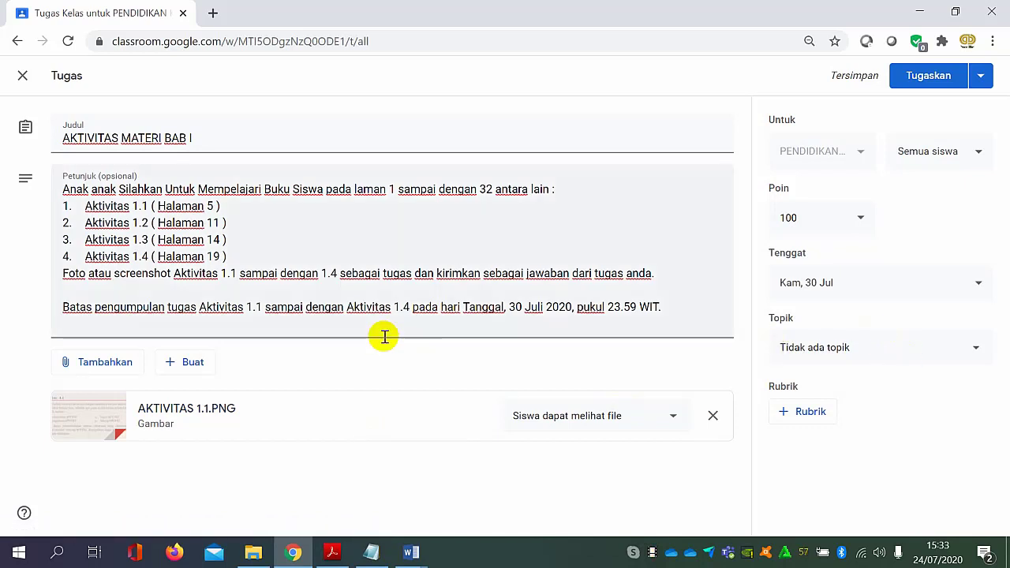
Set the assignment's topic to KELAS VII and publish it to all students.
{"action": "left_click", "coordinate": [958, 352]}
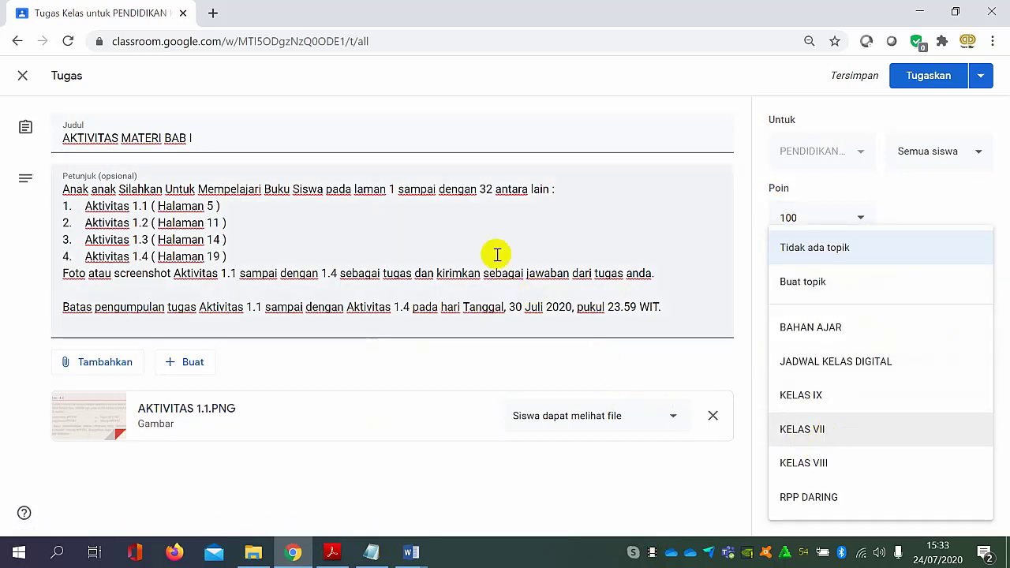
{"action": "left_click", "coordinate": [825, 428]}
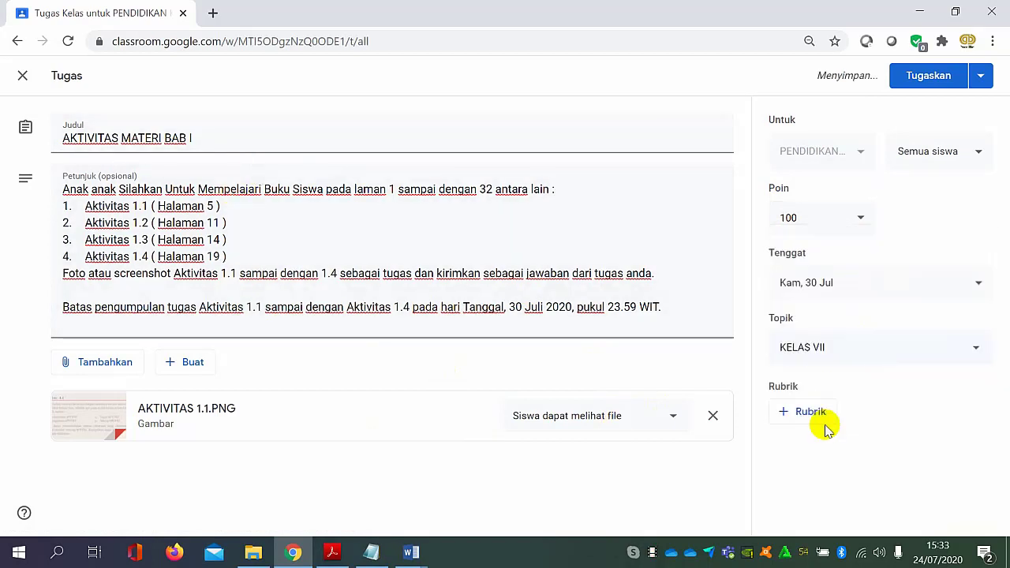
{"action": "left_click", "coordinate": [921, 86]}
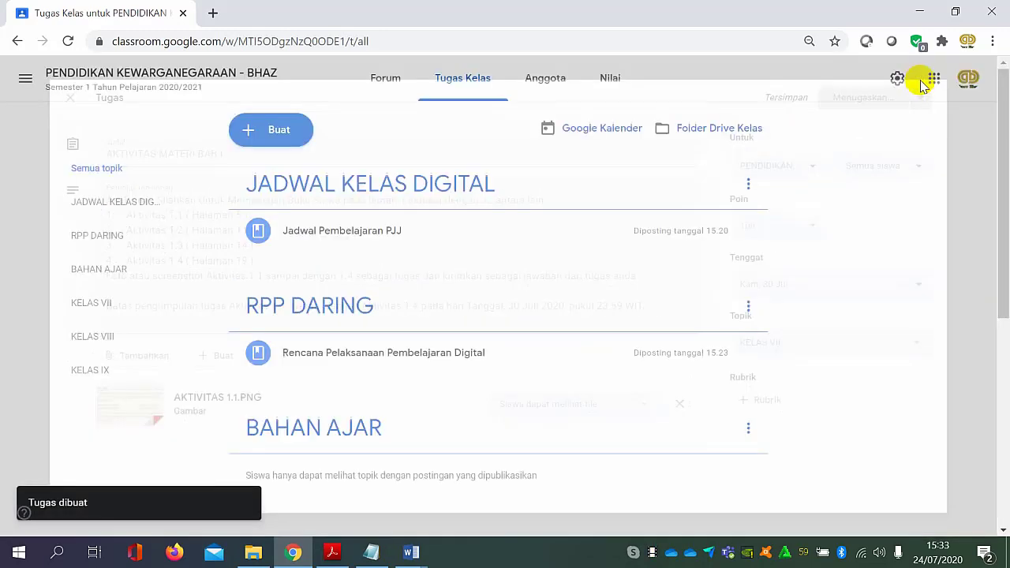
Examine the published AKTIVITAS MATERI BAB I assignment, its instructions and its attached image in the KELAS VII topic.
{"action": "scroll", "coordinate": [491, 297], "scroll_direction": "down", "scroll_amount": 4}
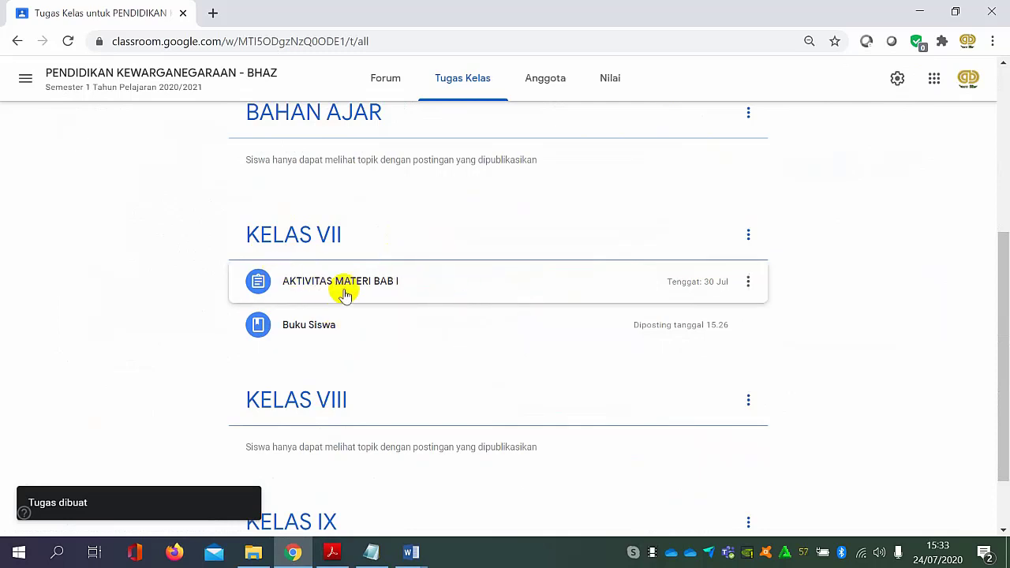
{"action": "left_click", "coordinate": [327, 239]}
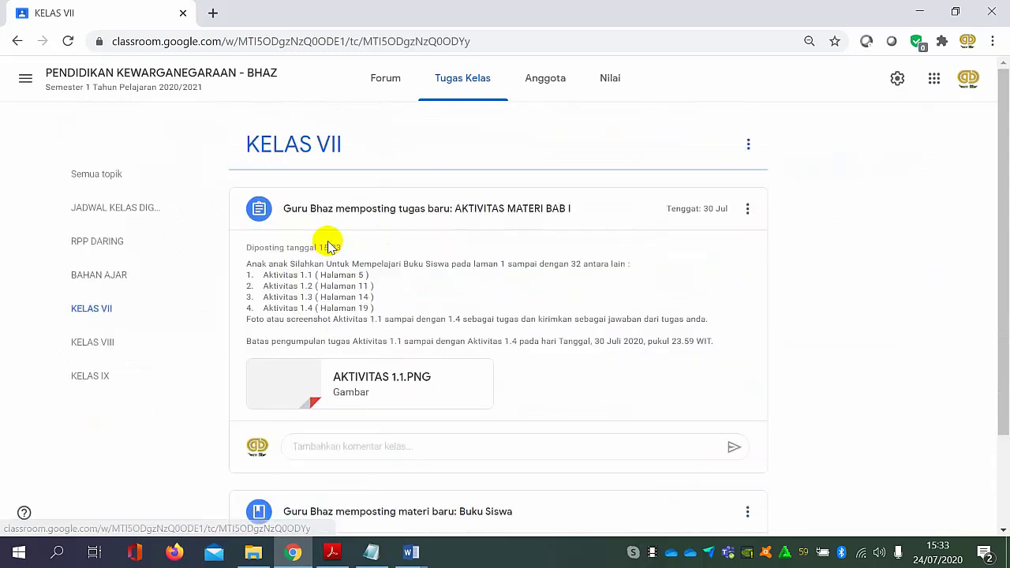
{"action": "scroll", "coordinate": [523, 304], "scroll_direction": "down", "scroll_amount": 2}
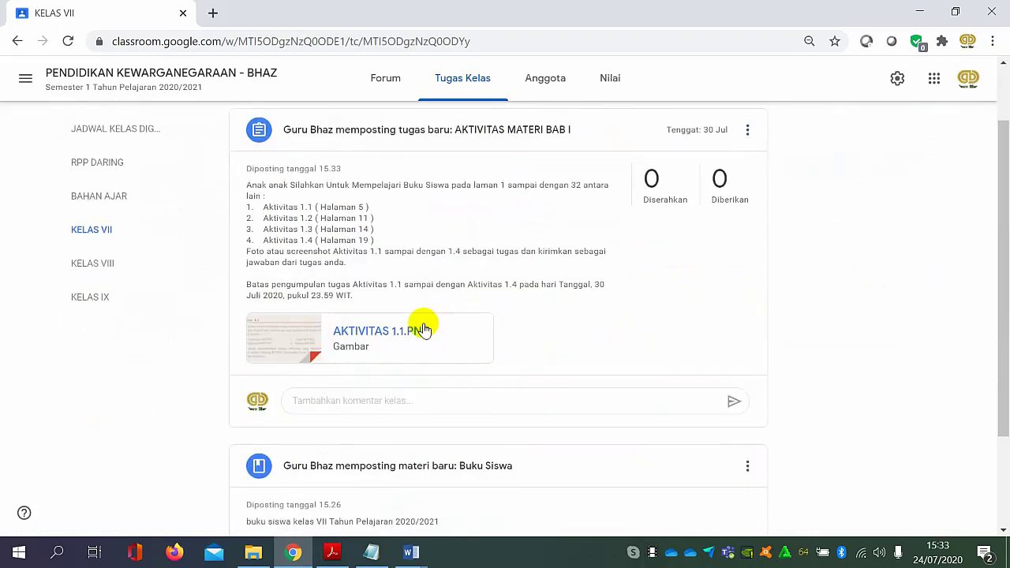
{"action": "scroll", "coordinate": [363, 392], "scroll_direction": "up", "scroll_amount": 2}
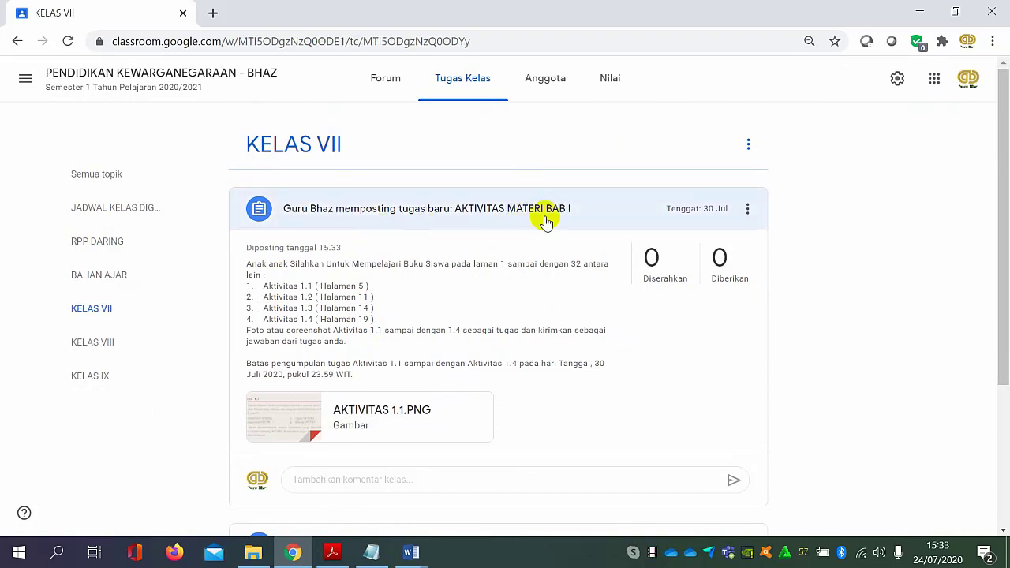
{"action": "scroll", "coordinate": [379, 254], "scroll_direction": "down", "scroll_amount": 2}
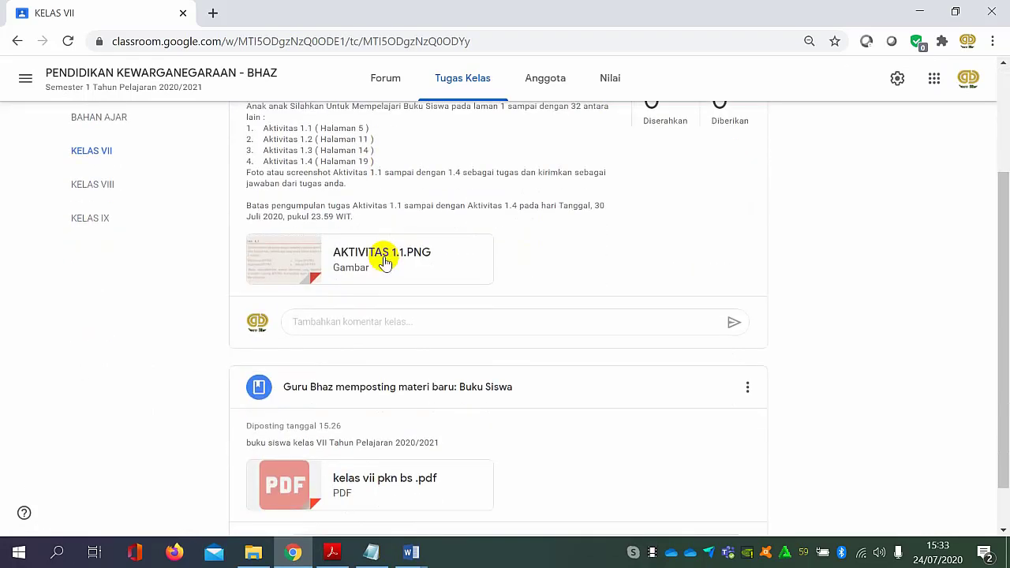
{"action": "scroll", "coordinate": [599, 262], "scroll_direction": "down", "scroll_amount": 1}
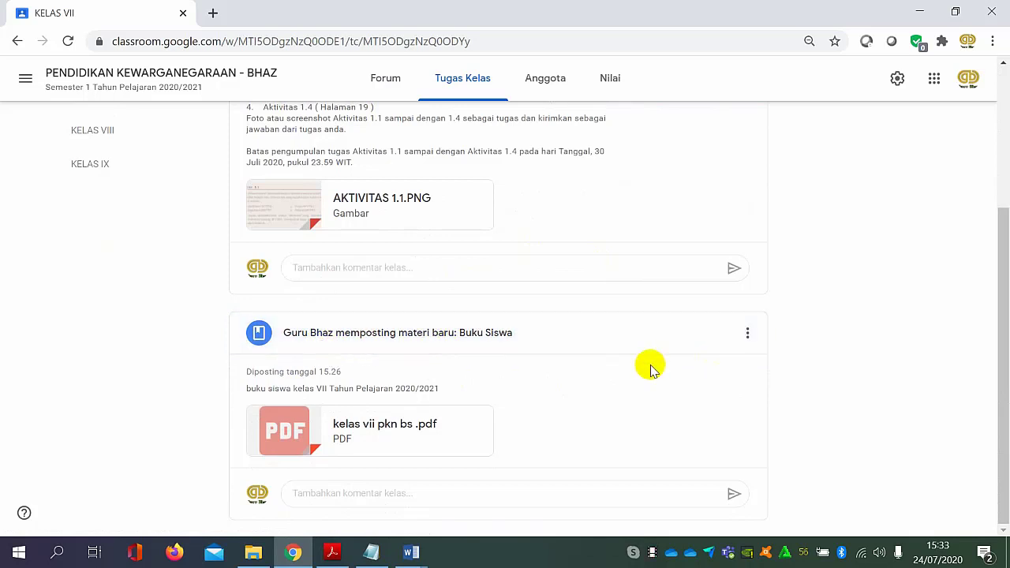
View the Buku Siswa material with its attached PDF and return to the KELAS VII topic.
{"action": "left_click_drag", "start_coordinate": [598, 408], "coordinate": [607, 345]}
{"action": "left_click", "coordinate": [609, 345]}
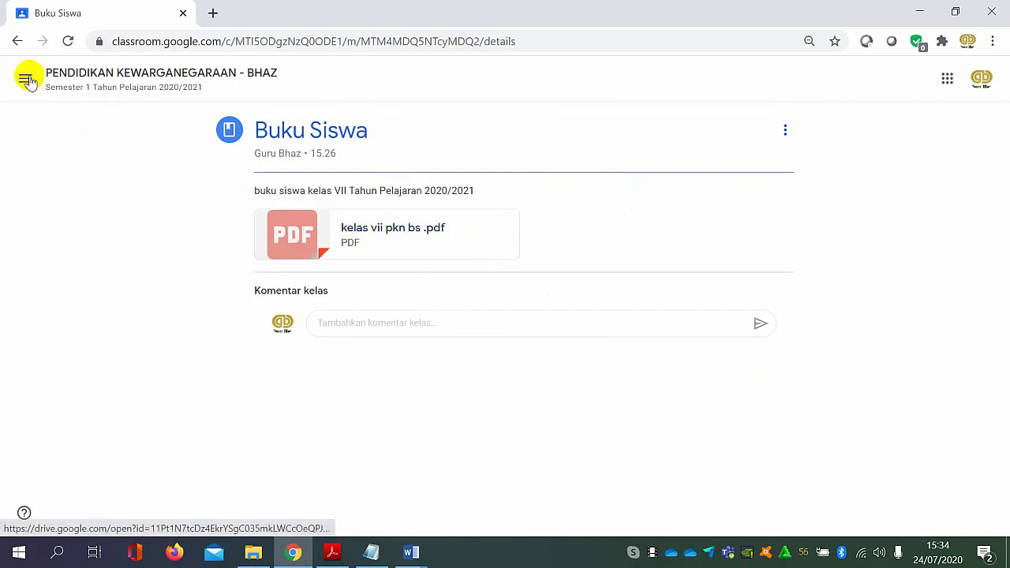
{"action": "left_click", "coordinate": [18, 41]}
{"action": "scroll", "coordinate": [390, 296], "scroll_direction": "down", "scroll_amount": 2}
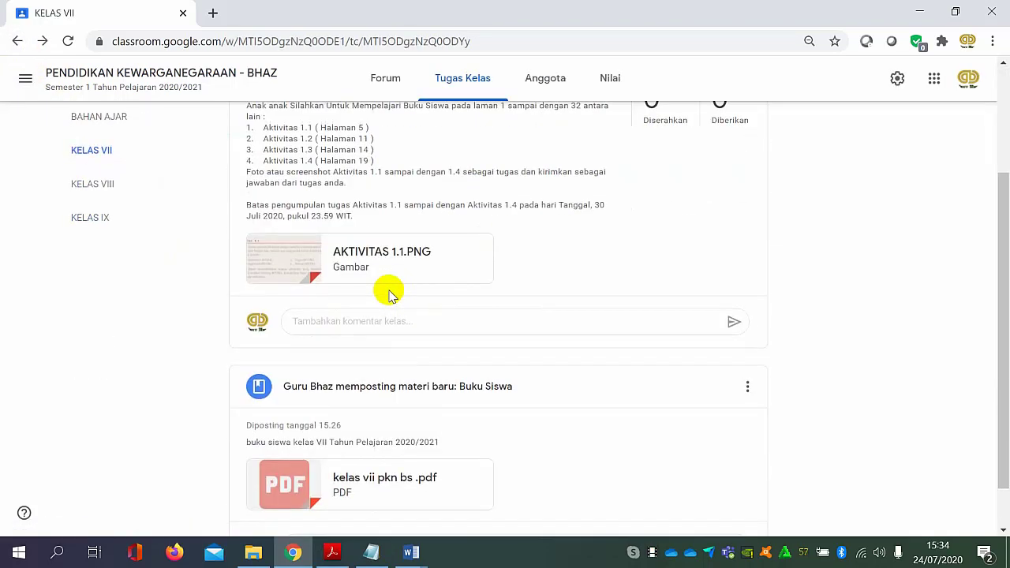
{"action": "scroll", "coordinate": [389, 293], "scroll_direction": "down", "scroll_amount": 1}
{"action": "left_click", "coordinate": [499, 342]}
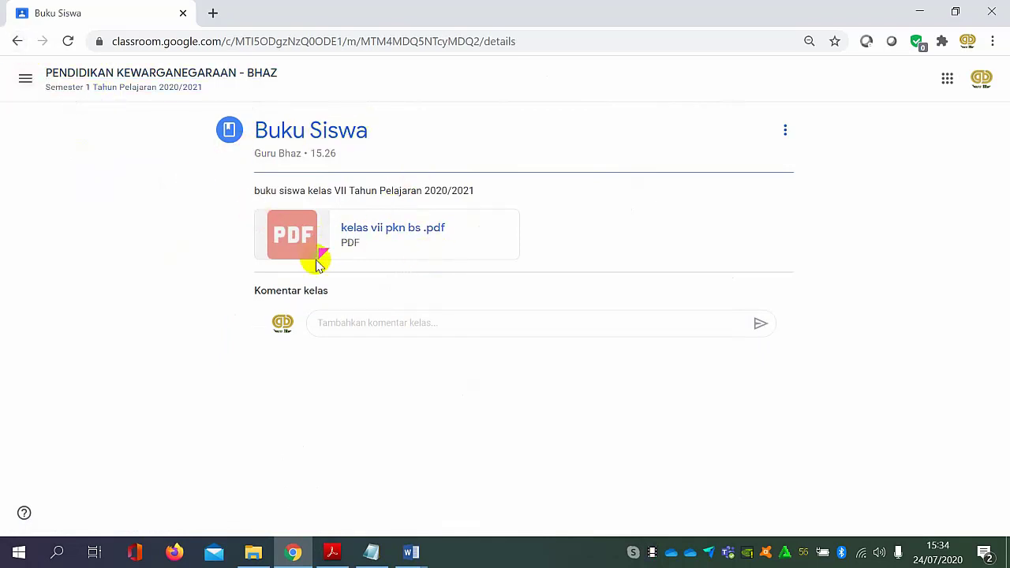
{"action": "left_click", "coordinate": [16, 42]}
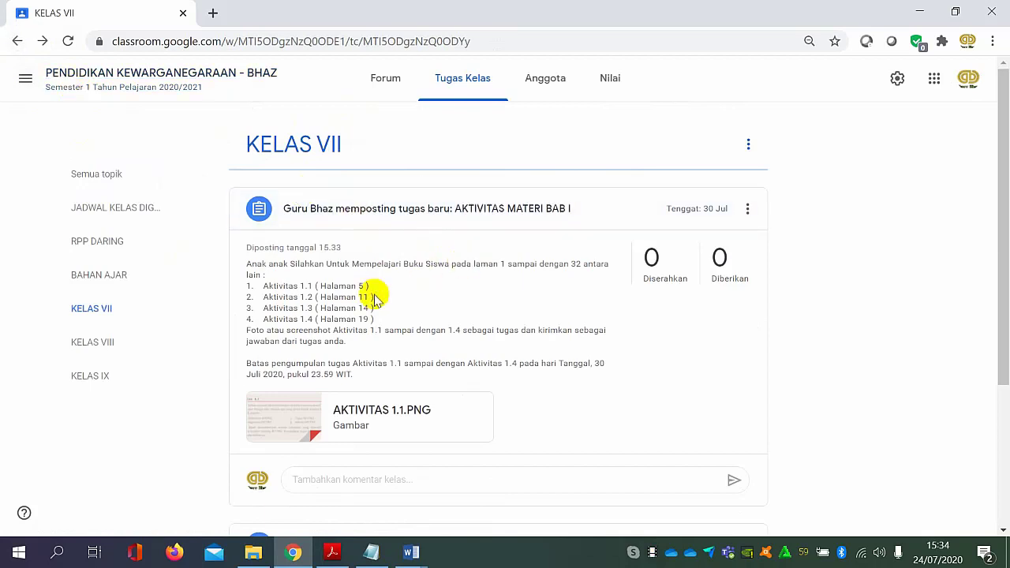
Check the student work page of AKTIVITAS MATERI BAB I, then review all topics in the classwork list.
{"action": "left_click", "coordinate": [317, 222]}
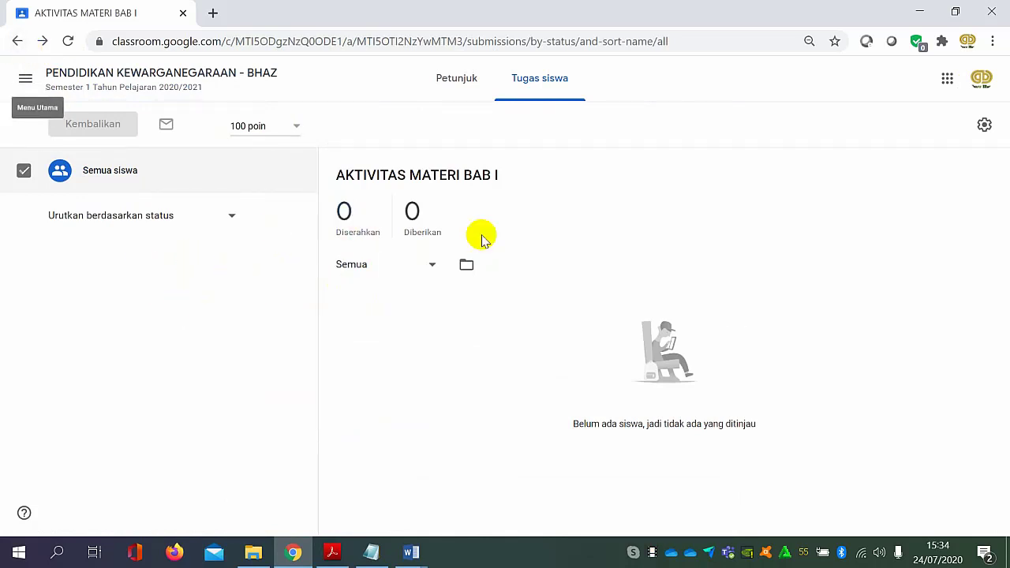
{"action": "scroll", "coordinate": [444, 268], "scroll_direction": "down", "scroll_amount": 3}
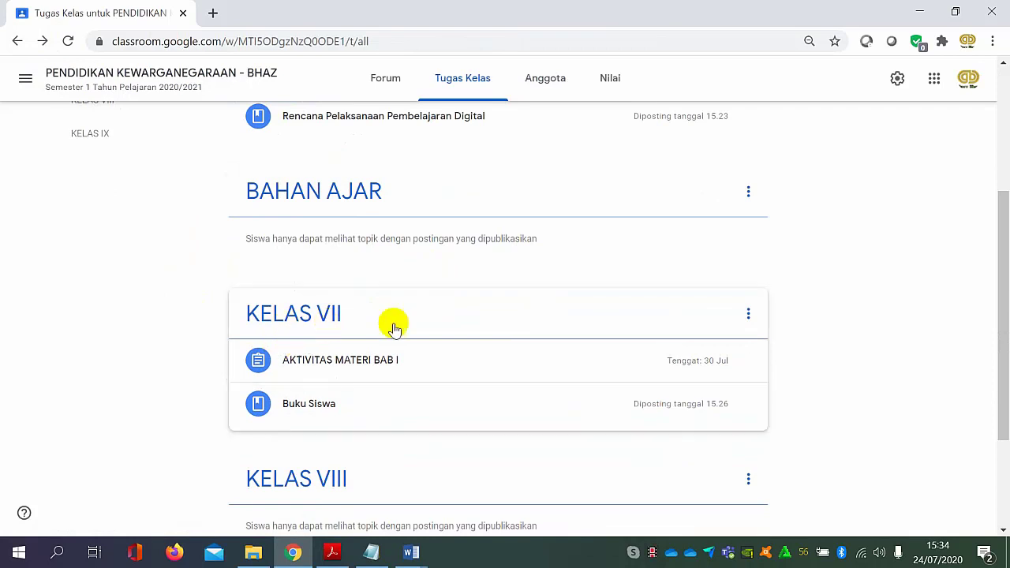
{"action": "scroll", "coordinate": [393, 339], "scroll_direction": "down", "scroll_amount": 1}
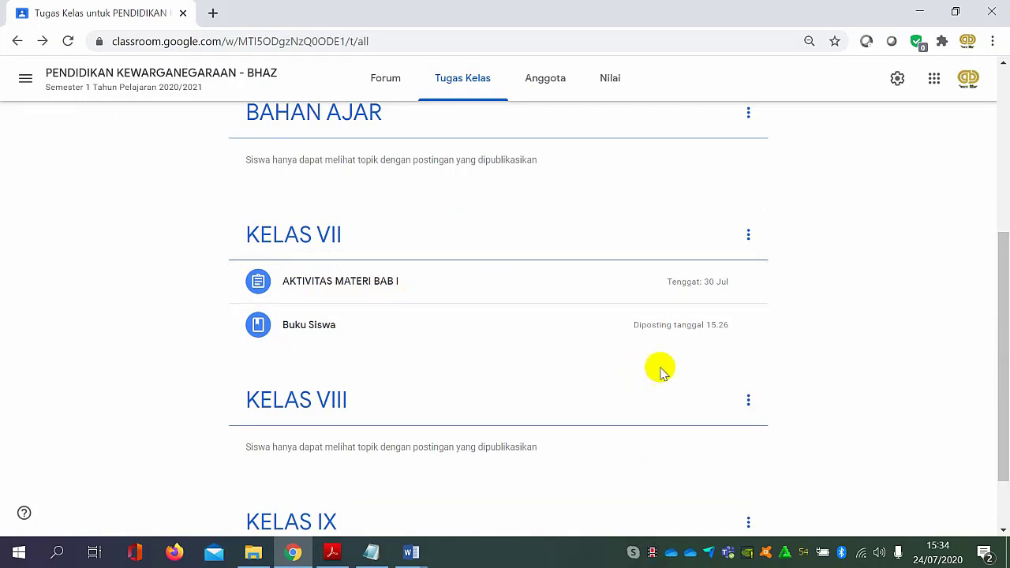
{"action": "scroll", "coordinate": [631, 323], "scroll_direction": "up", "scroll_amount": 1}
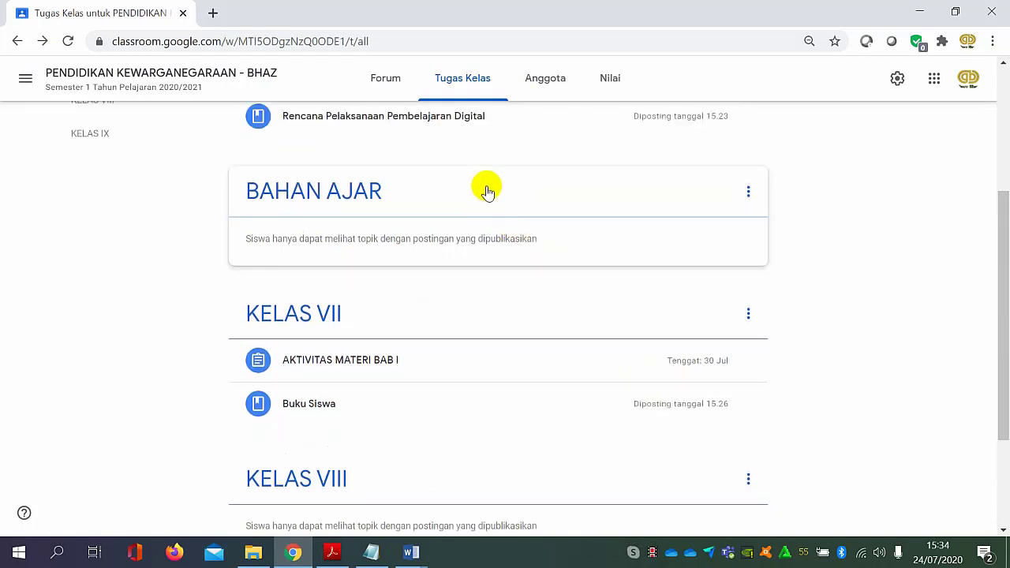
{"action": "scroll", "coordinate": [379, 182], "scroll_direction": "up", "scroll_amount": 3}
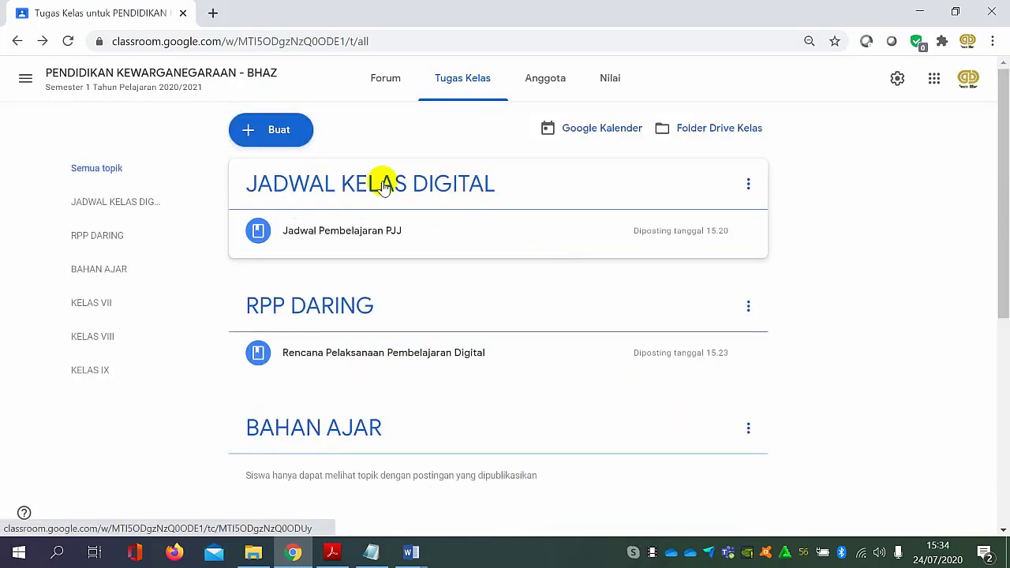
Create a new quiz assignment (Tugas kuis) and open its attached Blank Quiz form for editing.
{"action": "left_click", "coordinate": [257, 130]}
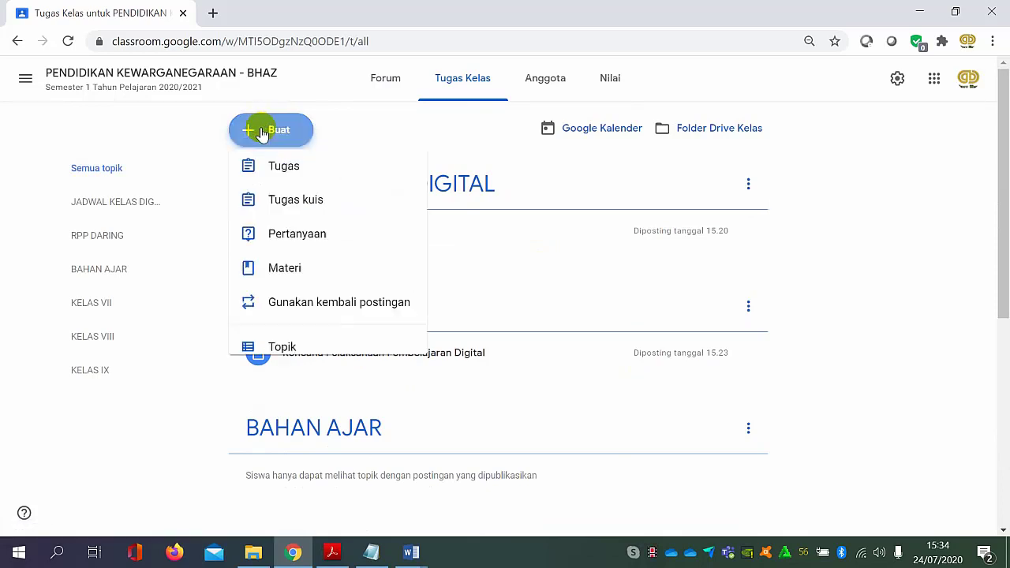
{"action": "left_click", "coordinate": [303, 224]}
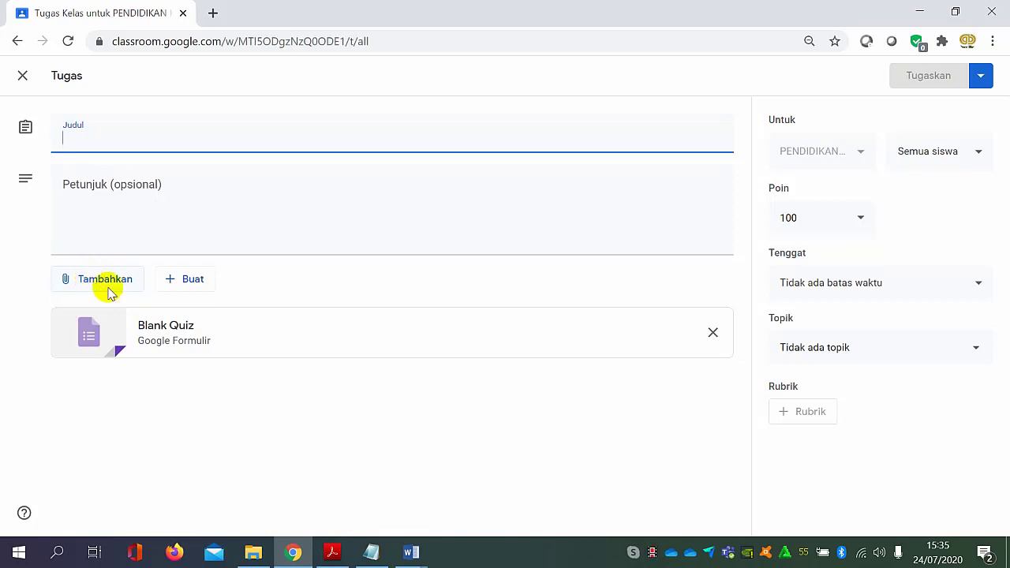
{"action": "left_click", "coordinate": [268, 346]}
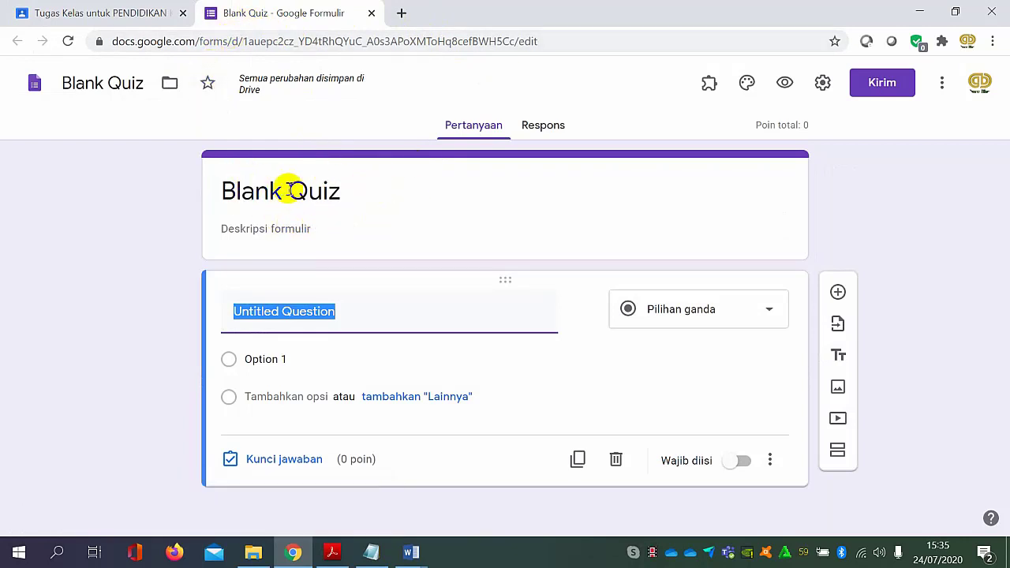
Replace the quiz form's title with "TUGAS AKTIVITAS 1 s/d AKTIVITAS 4".
{"action": "left_click", "coordinate": [348, 190]}
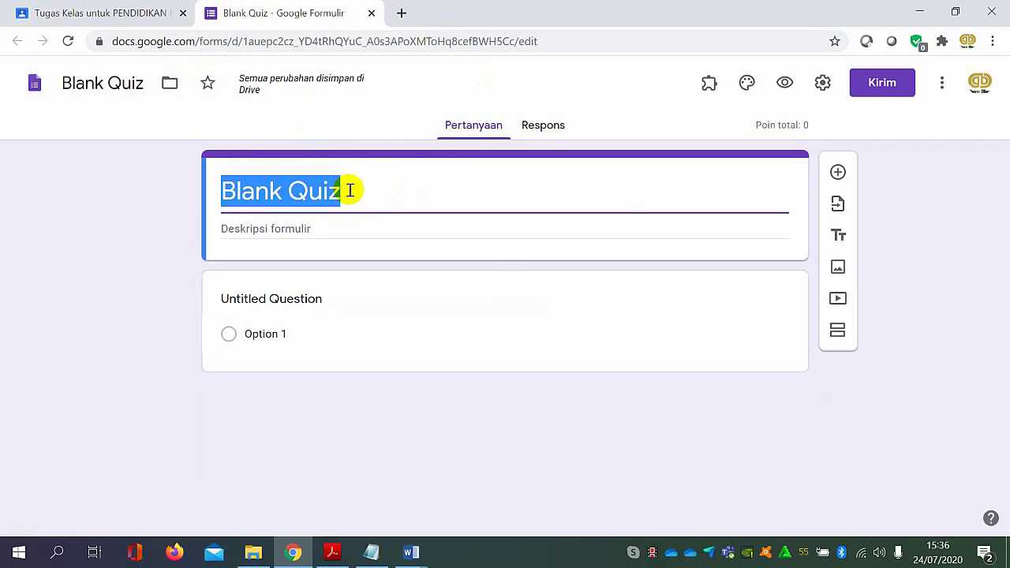
{"action": "type", "text": "TUGAS"}
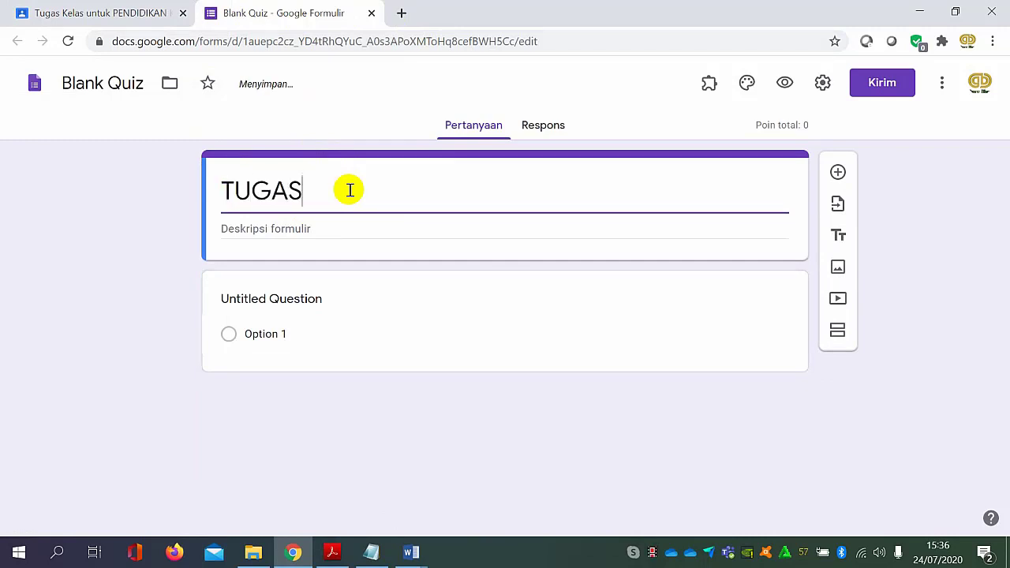
{"action": "type", "text": " AKT"}
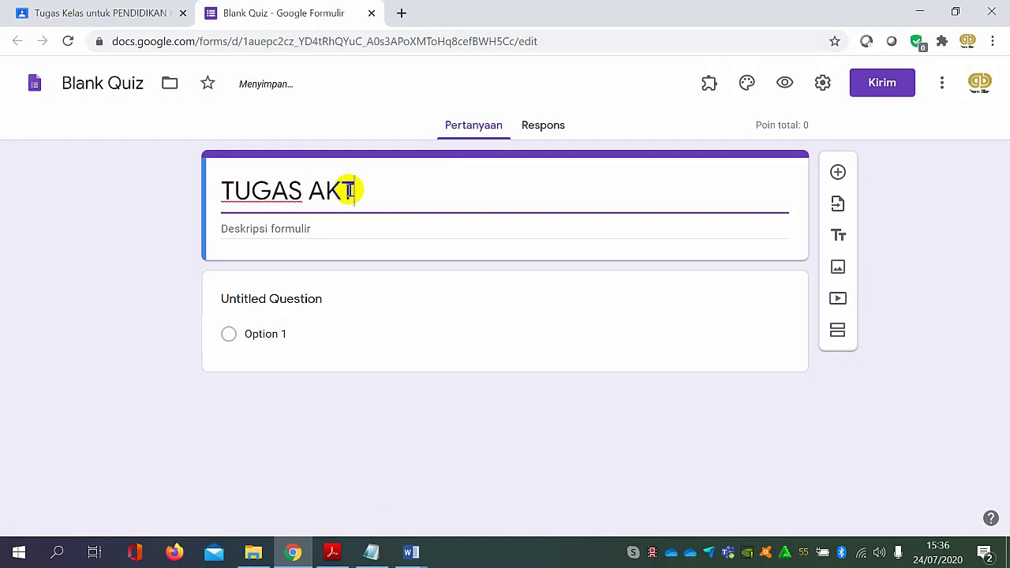
{"action": "type", "text": "IVITAS 1"}
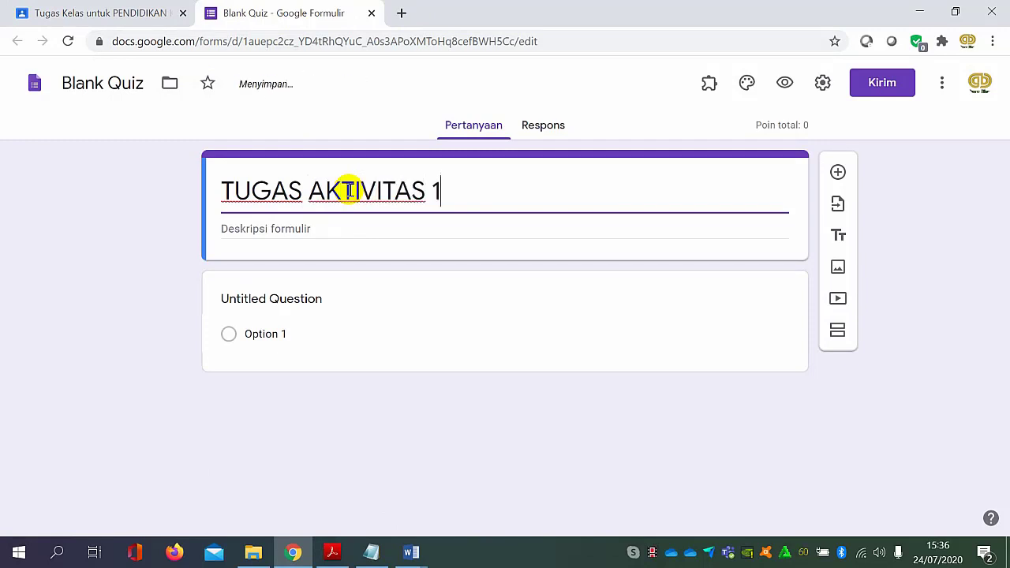
{"action": "type", "text": " s/d Aktiv"}
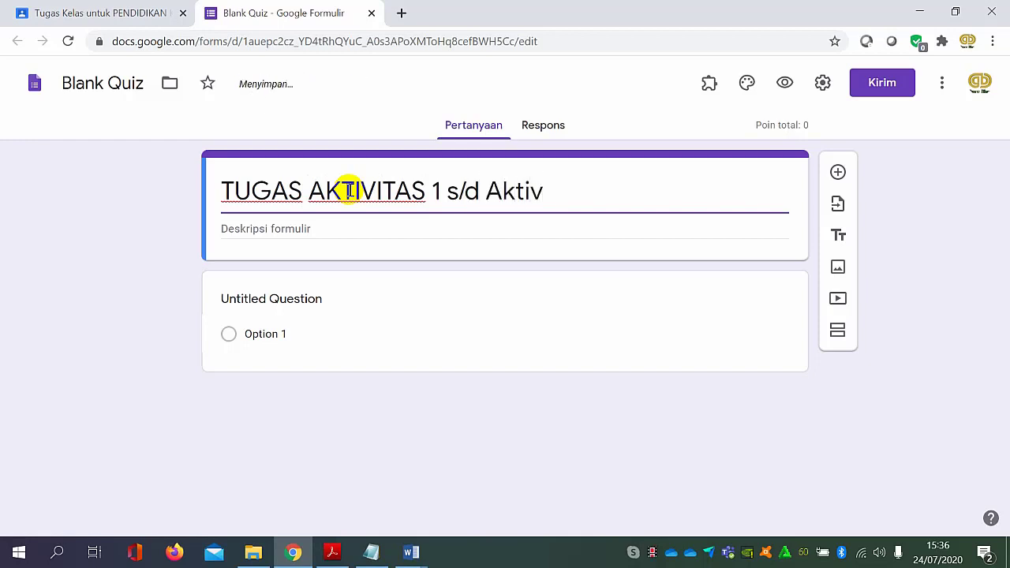
{"action": "key", "text": "BackSpace"}
{"action": "key", "text": "BackSpace"}
{"action": "key", "text": "BackSpace"}
{"action": "key", "text": "BackSpace"}
{"action": "type", "text": "KTIVITAS "}
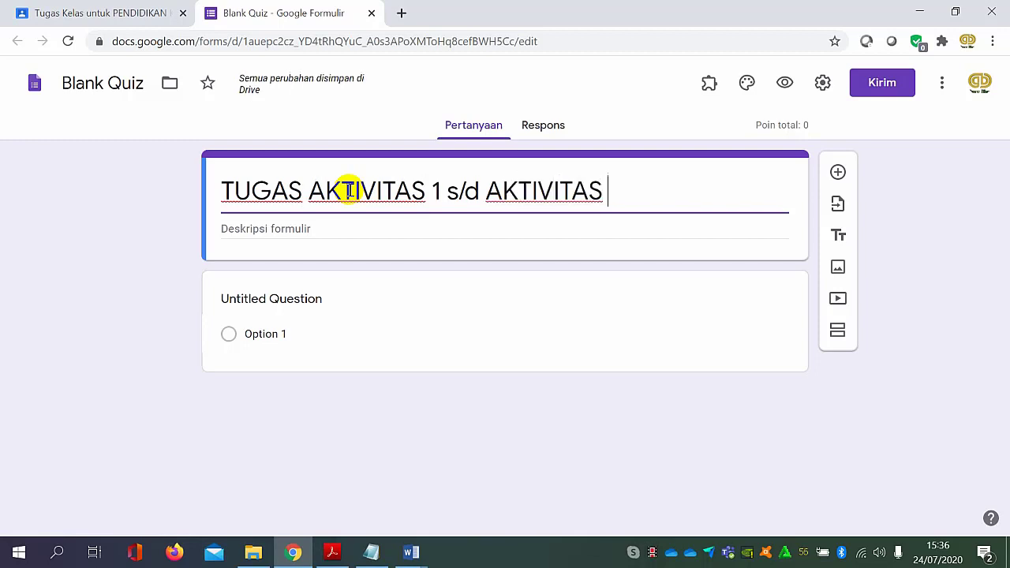
{"action": "type", "text": "4"}
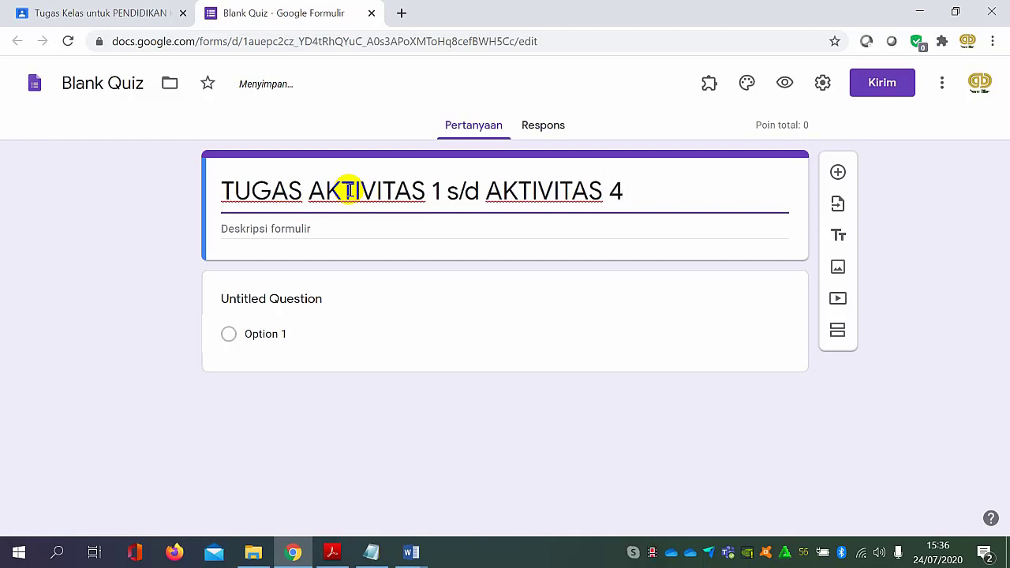
Open the form's untitled question for editing and locate the open "kelas vii pkn bs .pdf" window.
{"action": "left_click", "coordinate": [360, 228]}
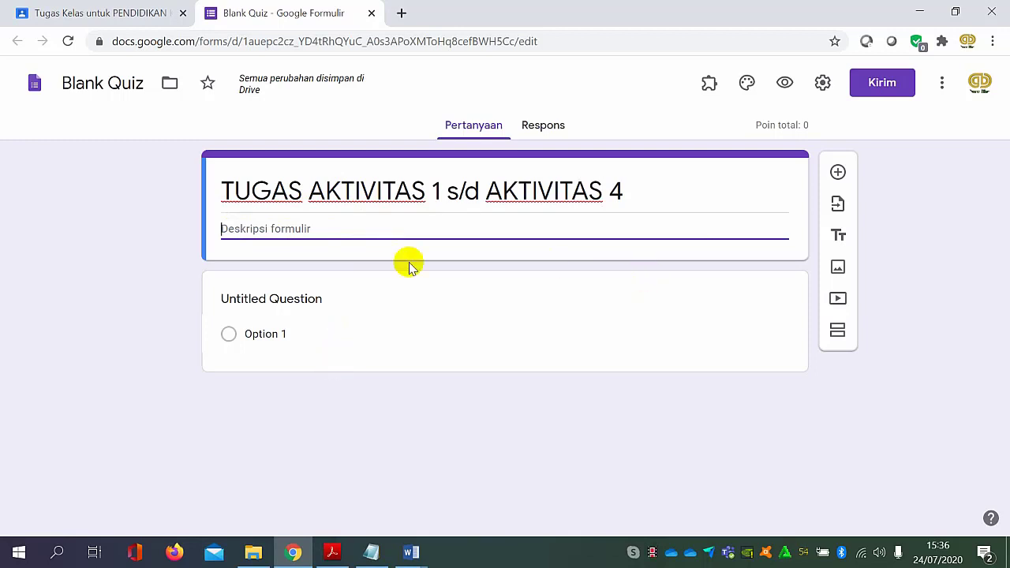
{"action": "left_click", "coordinate": [363, 316]}
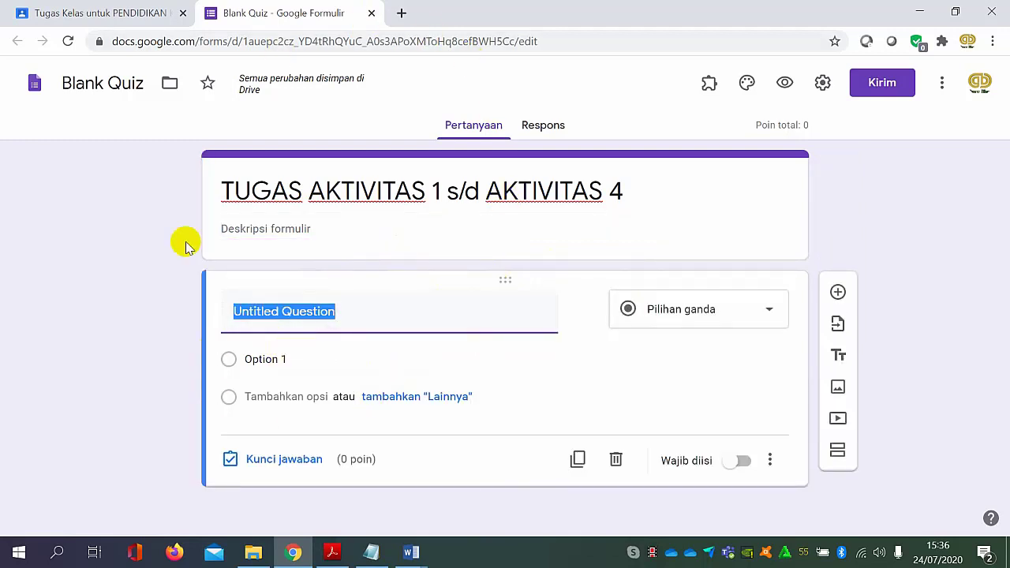
{"action": "mouse_move", "coordinate": [329, 557]}
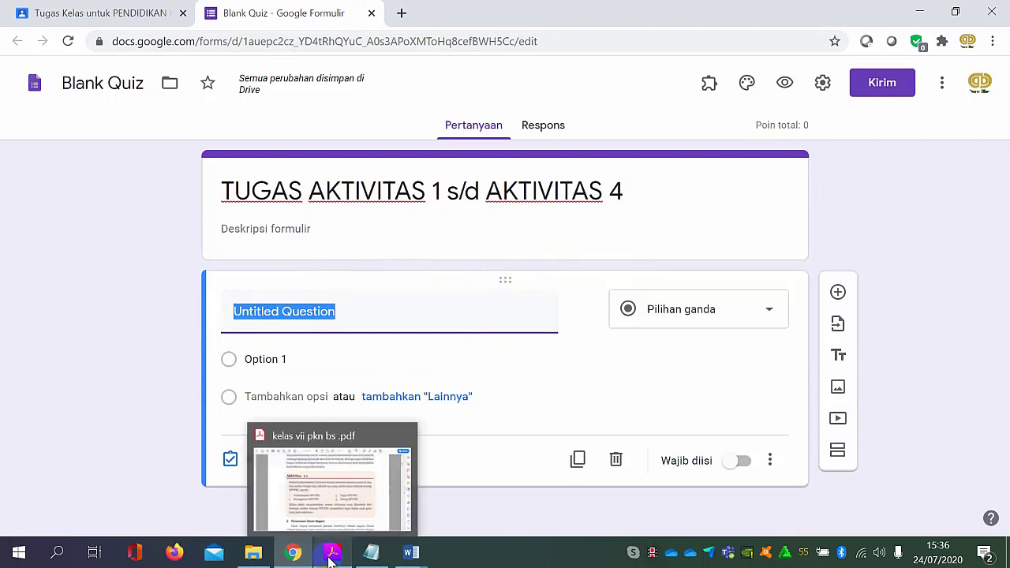
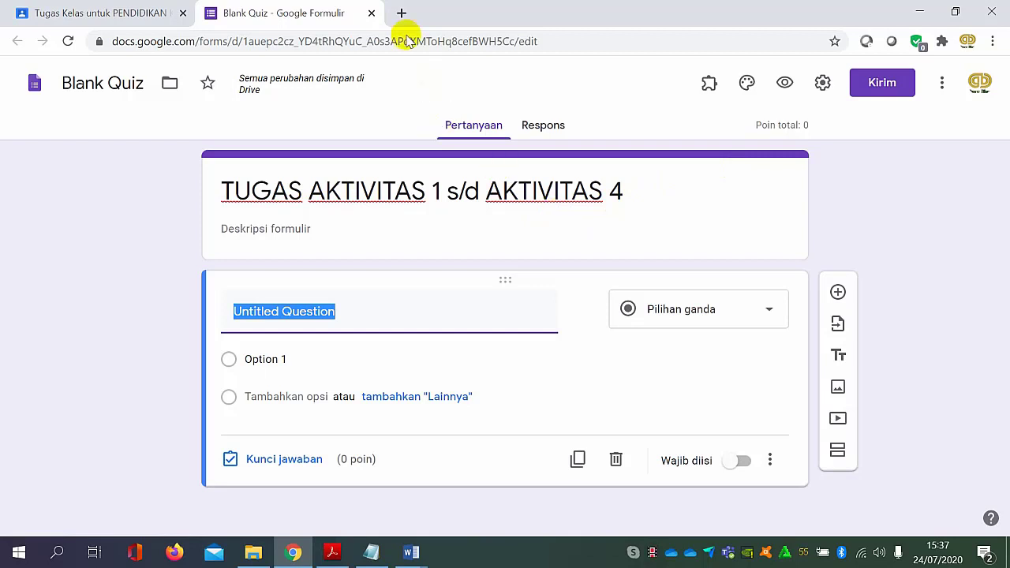
Close the quiz form's browser tab and set the quiz assignment's topic to KELAS VII.
{"action": "left_click", "coordinate": [372, 14]}
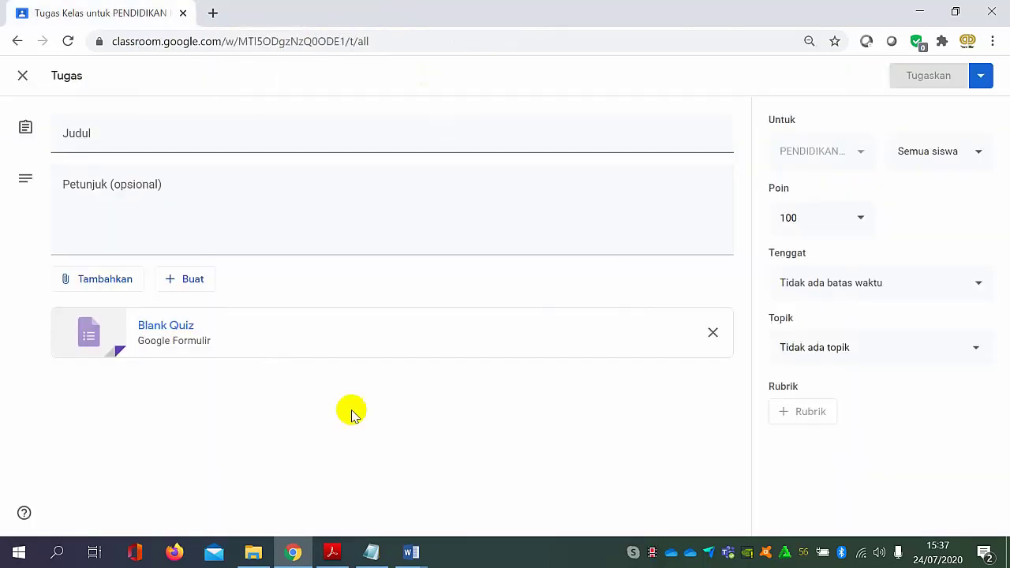
{"action": "left_click", "coordinate": [100, 130]}
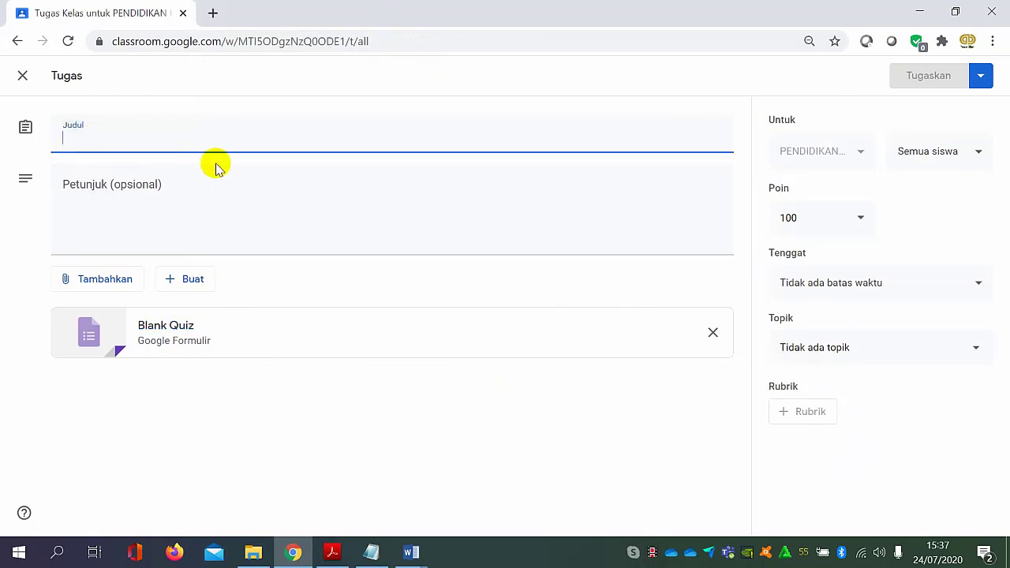
{"action": "left_click", "coordinate": [183, 198]}
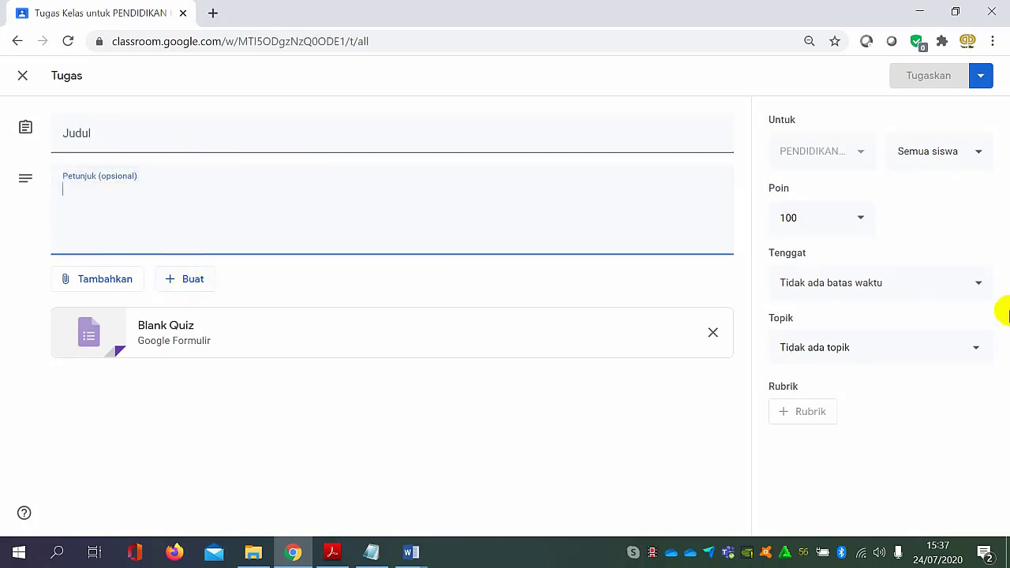
{"action": "left_click", "coordinate": [923, 361]}
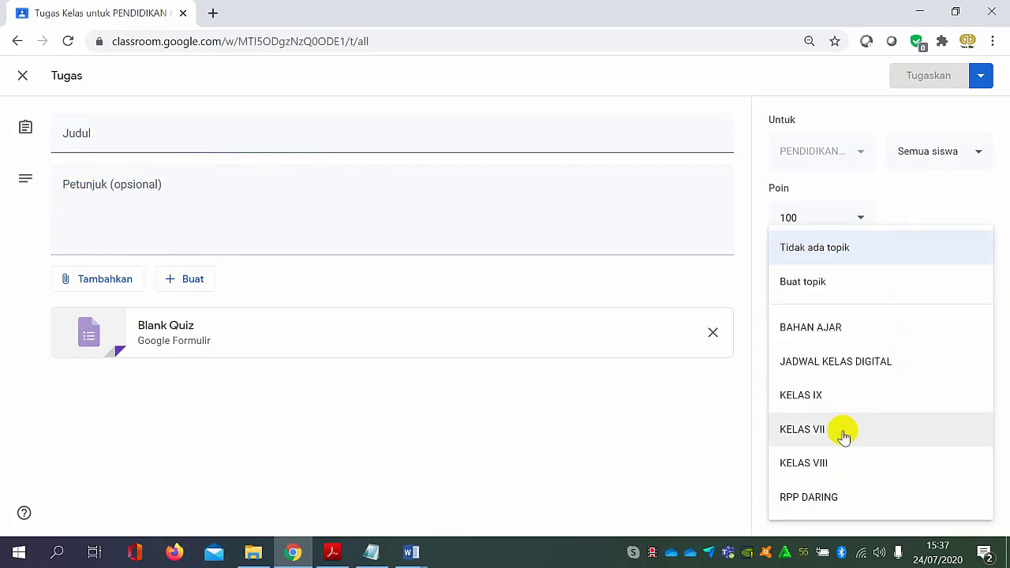
{"action": "left_click", "coordinate": [841, 429]}
Set the quiz assignment's due date to 30 Jul 2020 and remove that due date again.
{"action": "left_click", "coordinate": [923, 297]}
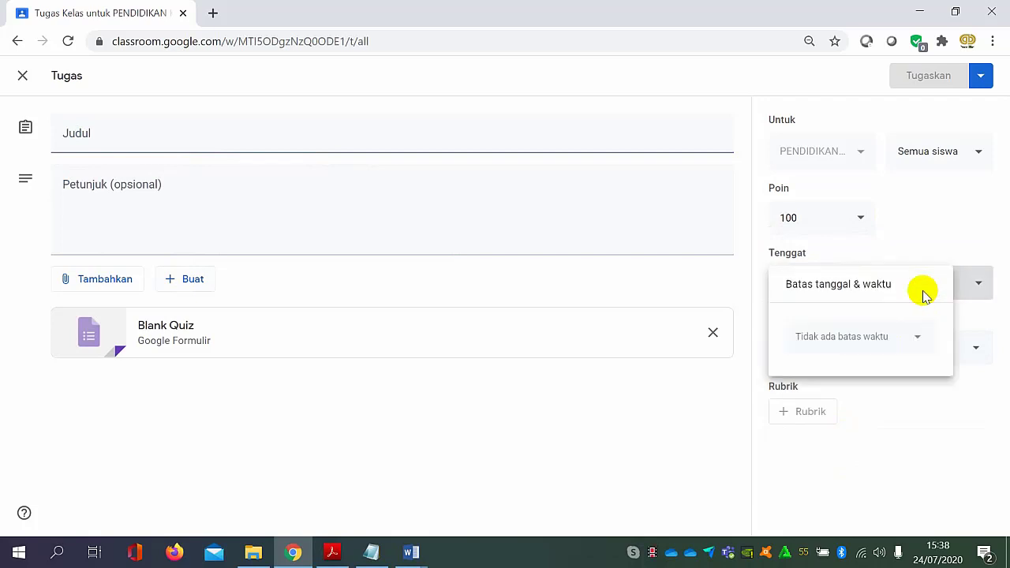
{"action": "left_click", "coordinate": [912, 337]}
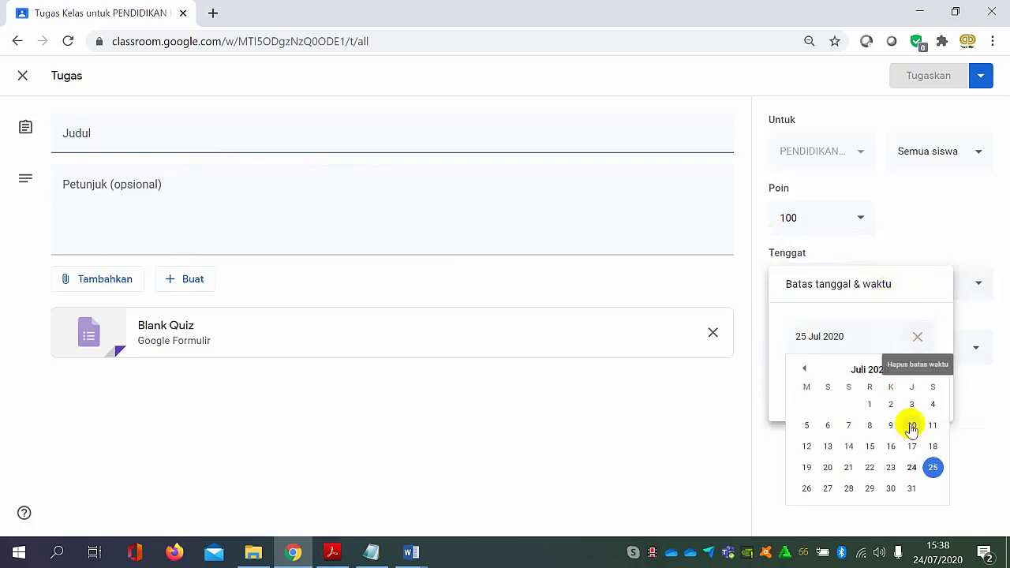
{"action": "left_click", "coordinate": [890, 489]}
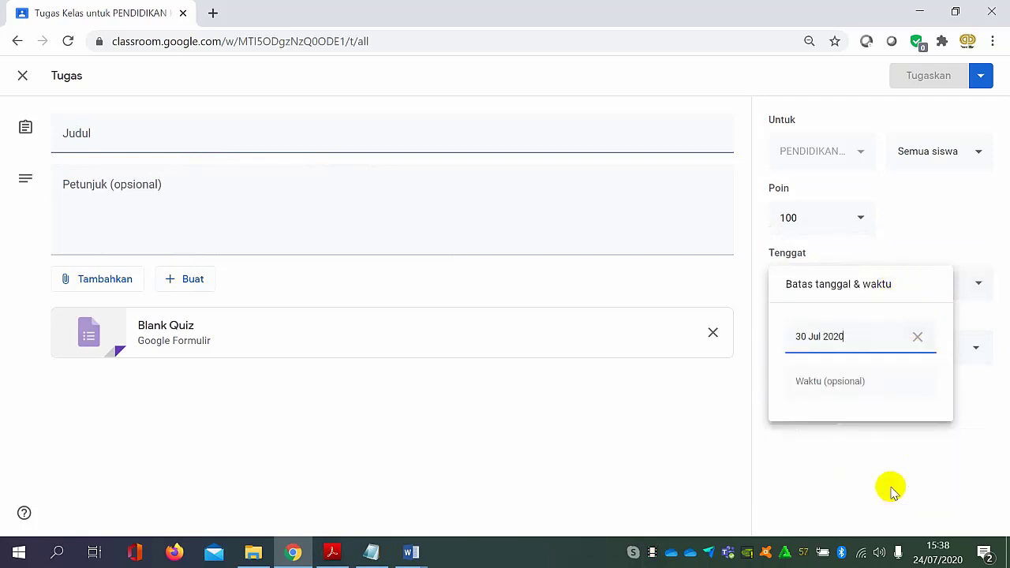
{"action": "left_click", "coordinate": [922, 341]}
{"action": "left_click", "coordinate": [703, 414]}
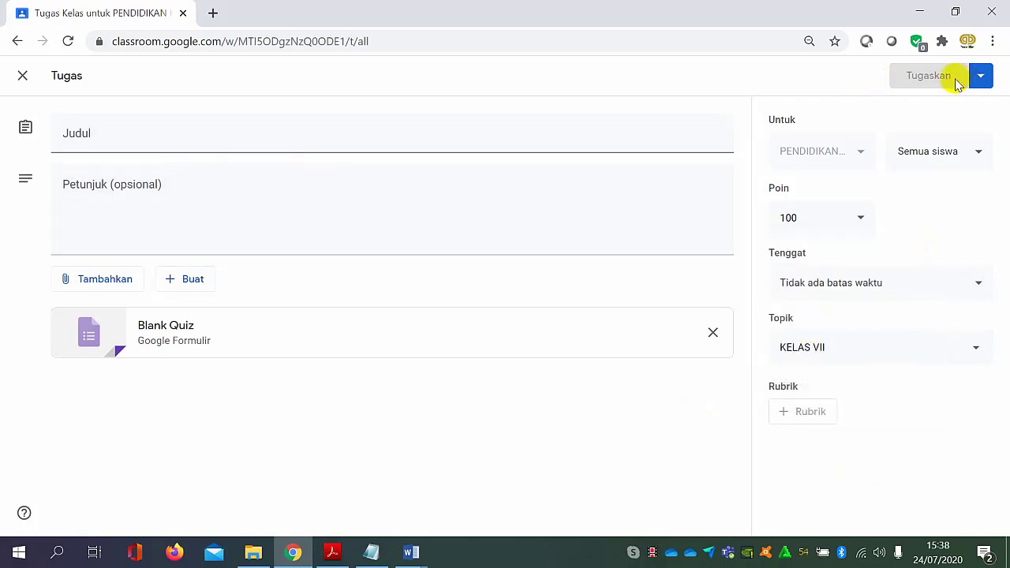
Leave the quiz assignment without assigning it and return to the classwork list.
{"action": "left_click", "coordinate": [111, 139]}
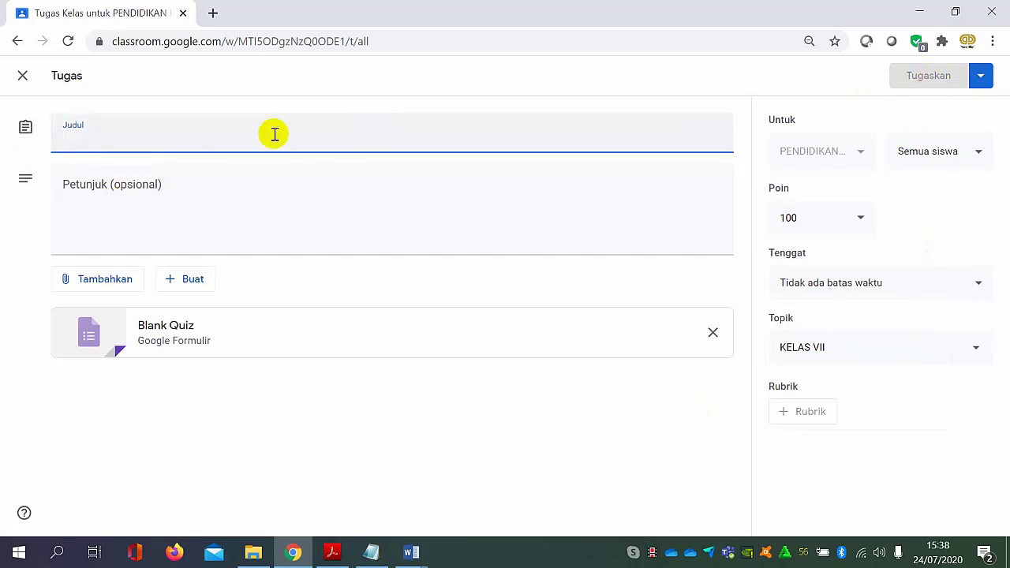
{"action": "left_click", "coordinate": [22, 75]}
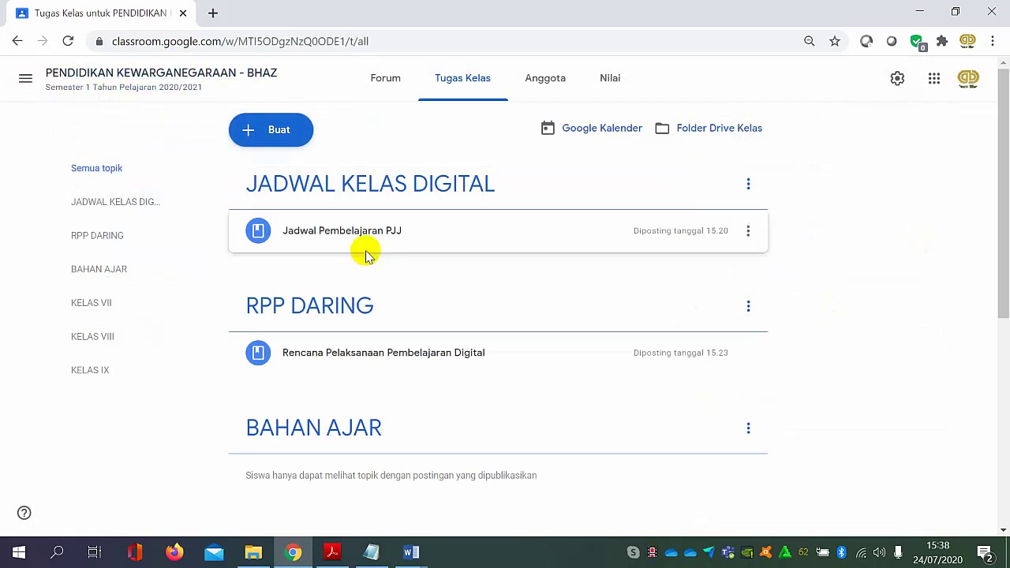
{"action": "scroll", "coordinate": [505, 318], "scroll_direction": "down", "scroll_amount": 1}
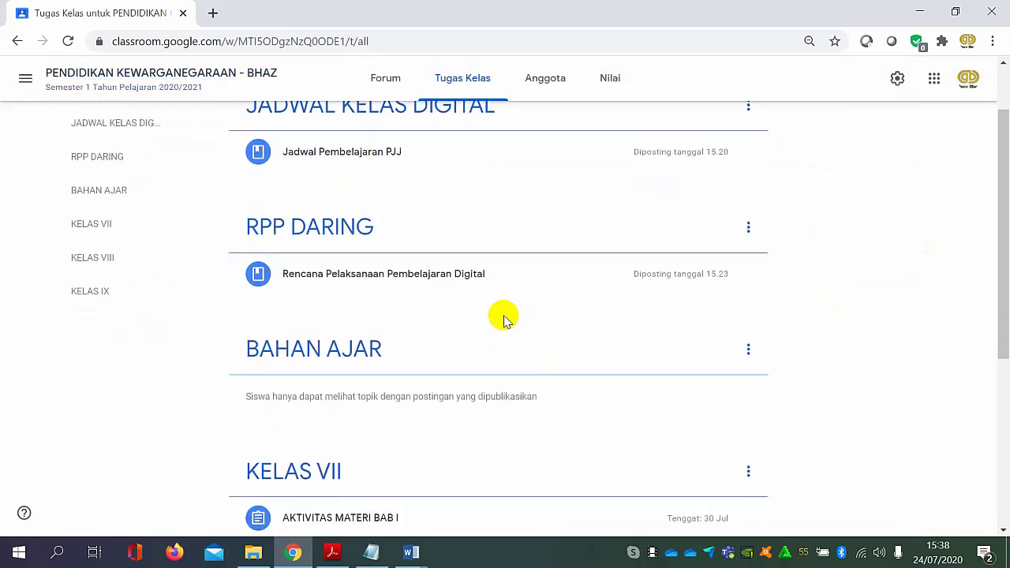
{"action": "scroll", "coordinate": [309, 175], "scroll_direction": "up", "scroll_amount": 1}
Create a new question post (Pertanyaan) in the classwork.
{"action": "left_click", "coordinate": [267, 129]}
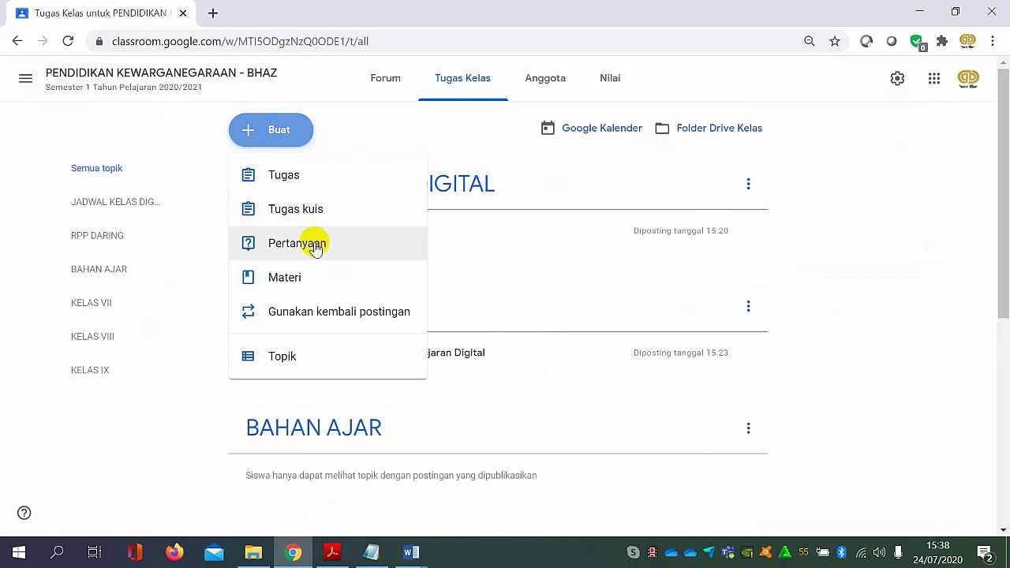
{"action": "left_click", "coordinate": [315, 247]}
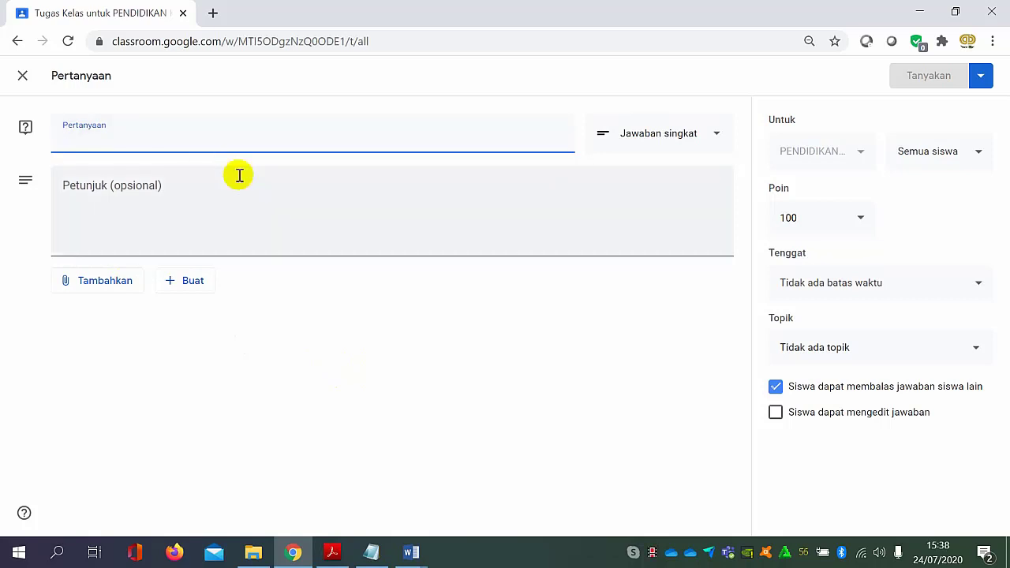
{"action": "left_click", "coordinate": [162, 194]}
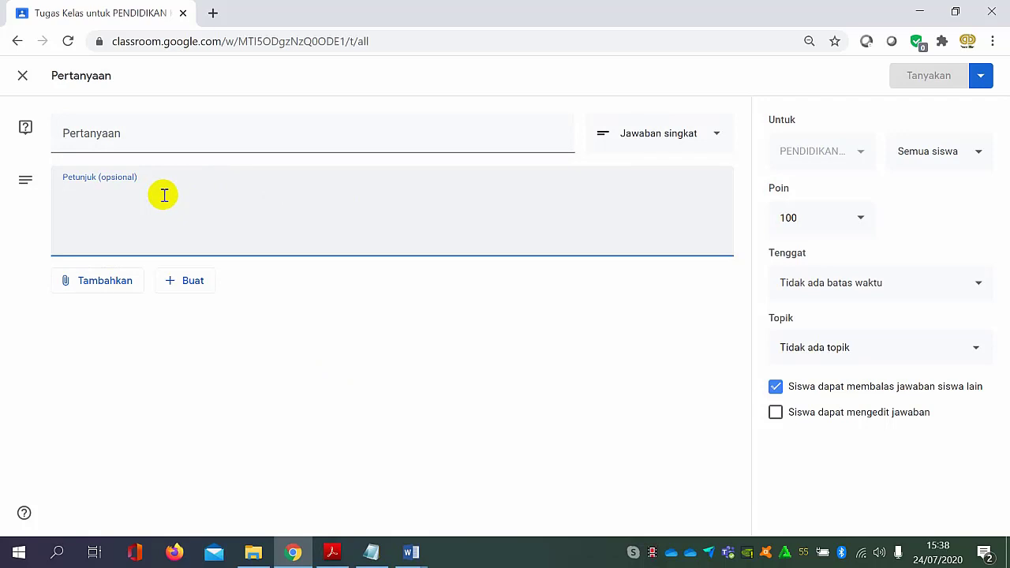
Try the Pilihan ganda answer type with its options, and return the question to Jawaban singkat.
{"action": "left_click", "coordinate": [696, 142]}
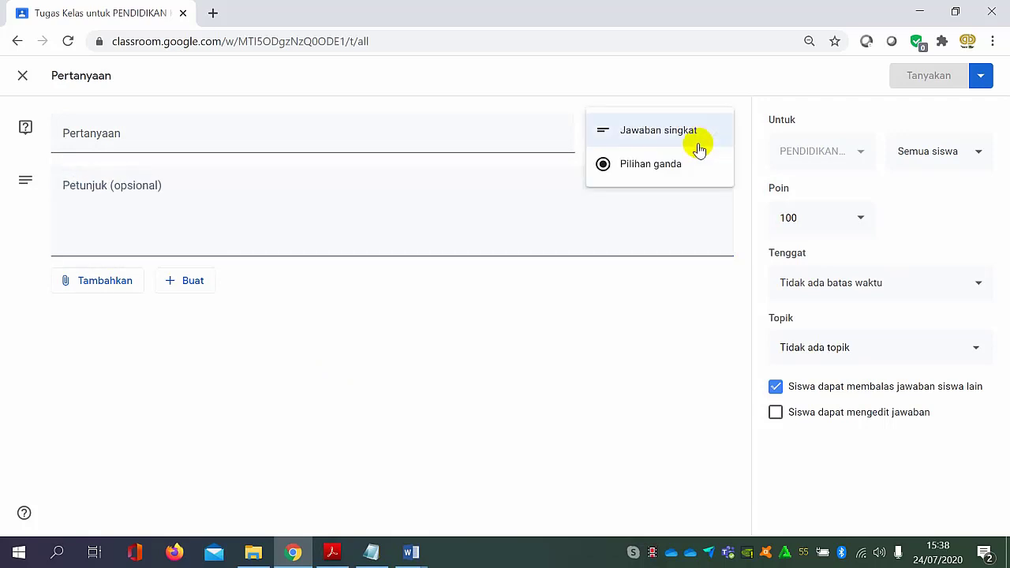
{"action": "left_click", "coordinate": [670, 145]}
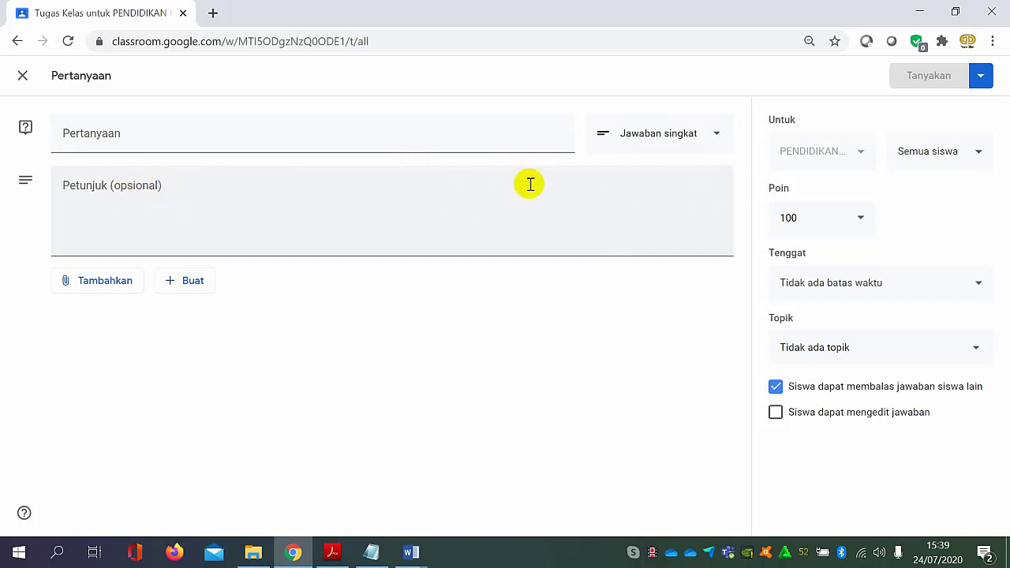
{"action": "left_click", "coordinate": [697, 142]}
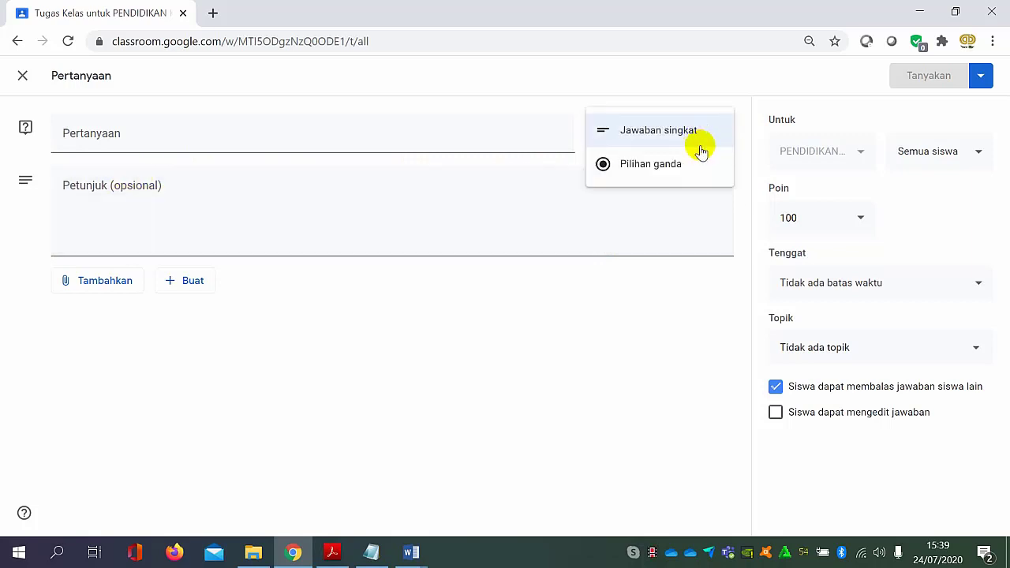
{"action": "left_click", "coordinate": [674, 164]}
{"action": "left_click", "coordinate": [685, 136]}
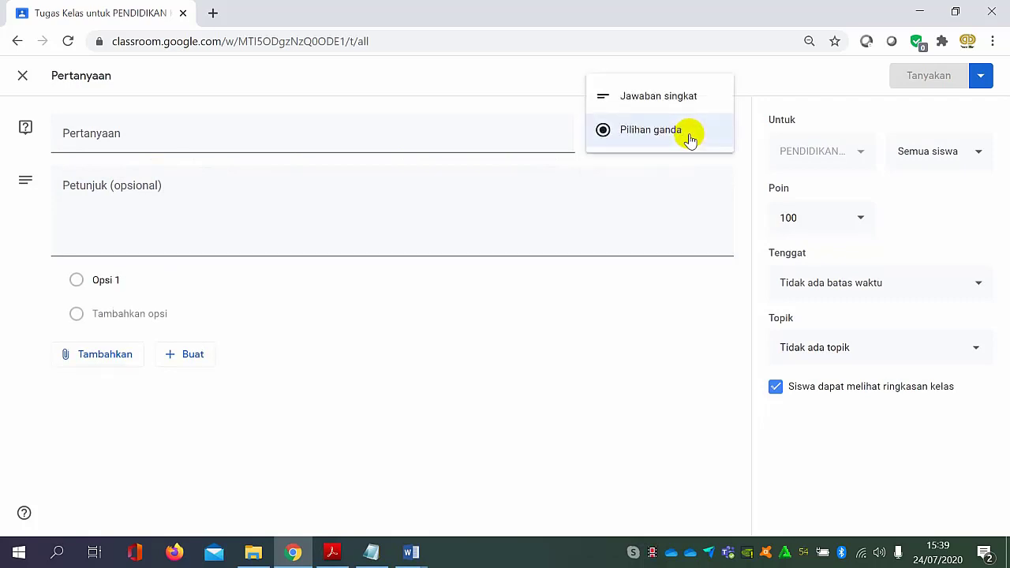
{"action": "left_click", "coordinate": [110, 280]}
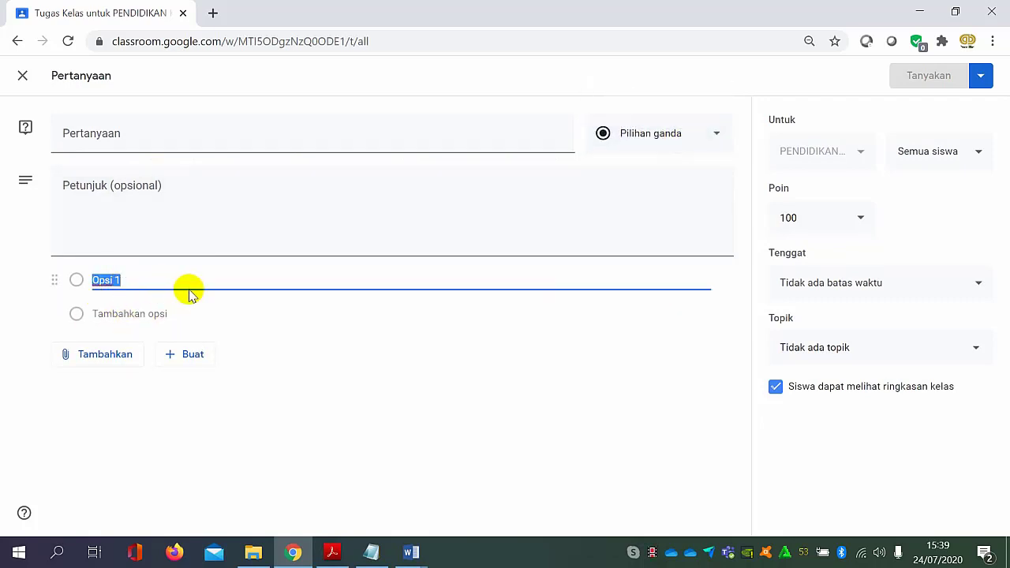
{"action": "left_click", "coordinate": [130, 213]}
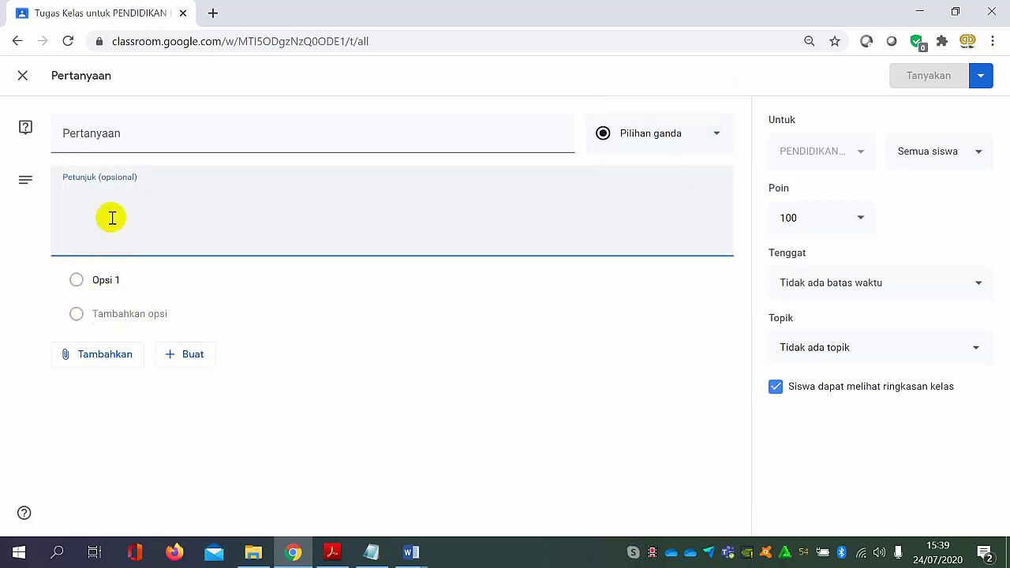
{"action": "left_click", "coordinate": [684, 144]}
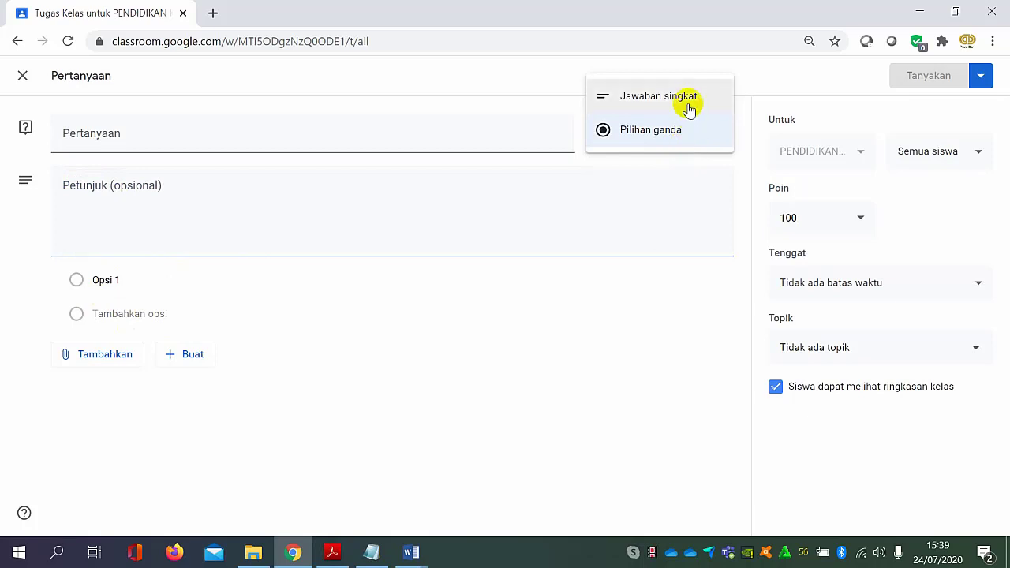
{"action": "left_click", "coordinate": [689, 109]}
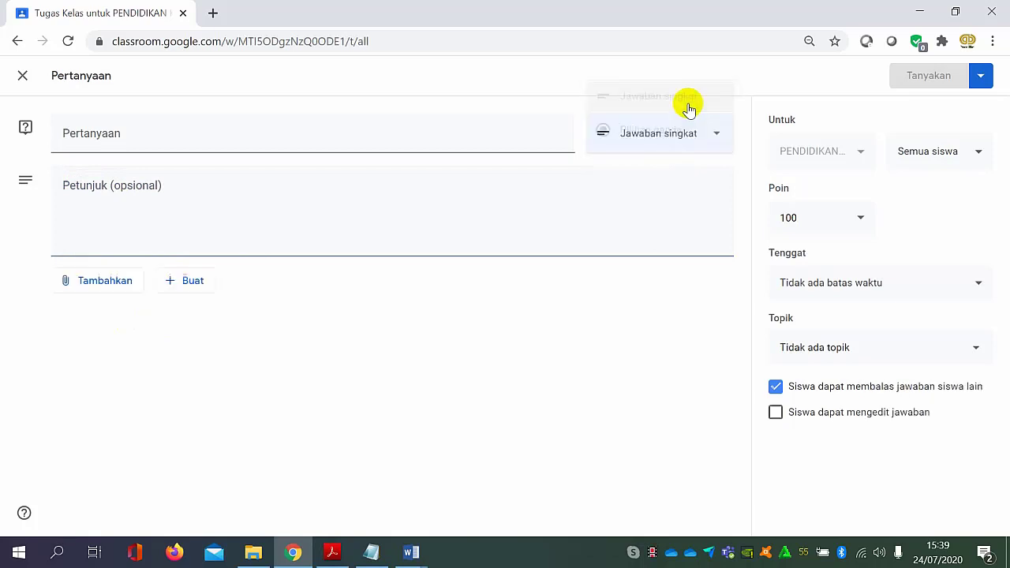
{"action": "left_click", "coordinate": [267, 196]}
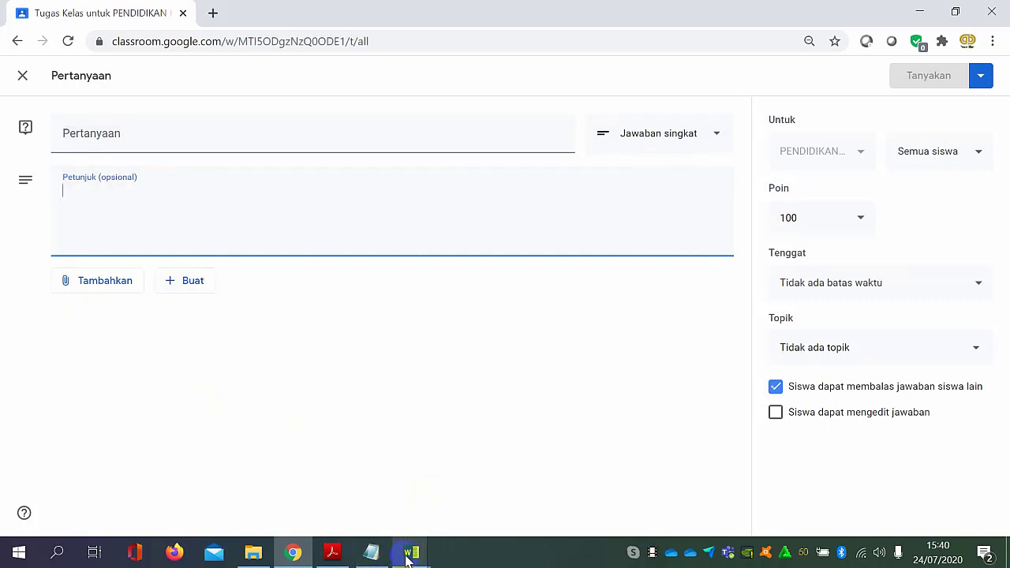
Copy "Pembentukan BPUPKI" from Aktivitas 1.1 in the Acrobat PDF and enter "diskripsikan Pembentukan BPUPKI" as the Classroom question.
{"action": "left_click", "coordinate": [344, 558]}
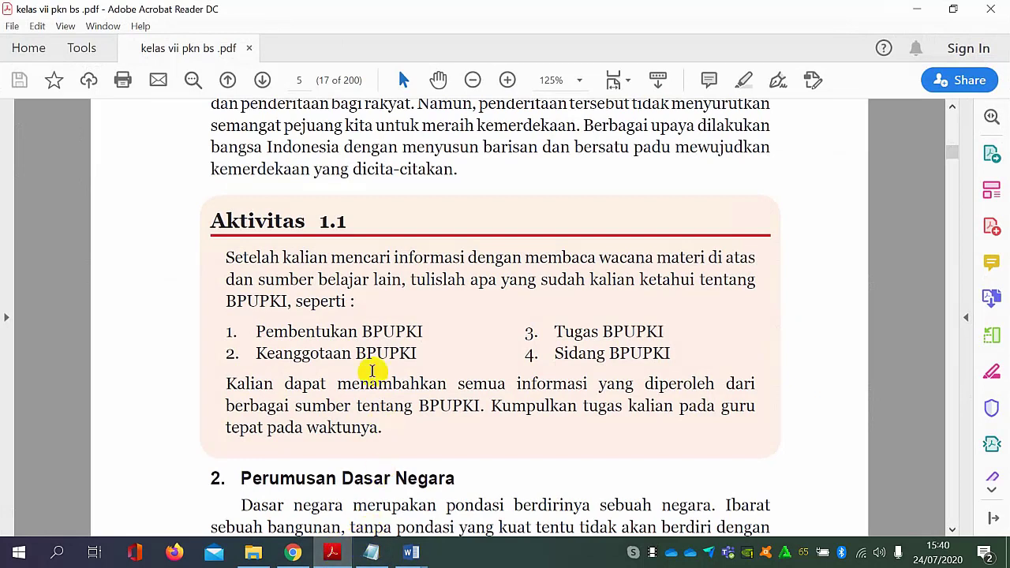
{"action": "left_click_drag", "start_coordinate": [266, 331], "coordinate": [377, 333]}
{"action": "left_click", "coordinate": [409, 337]}
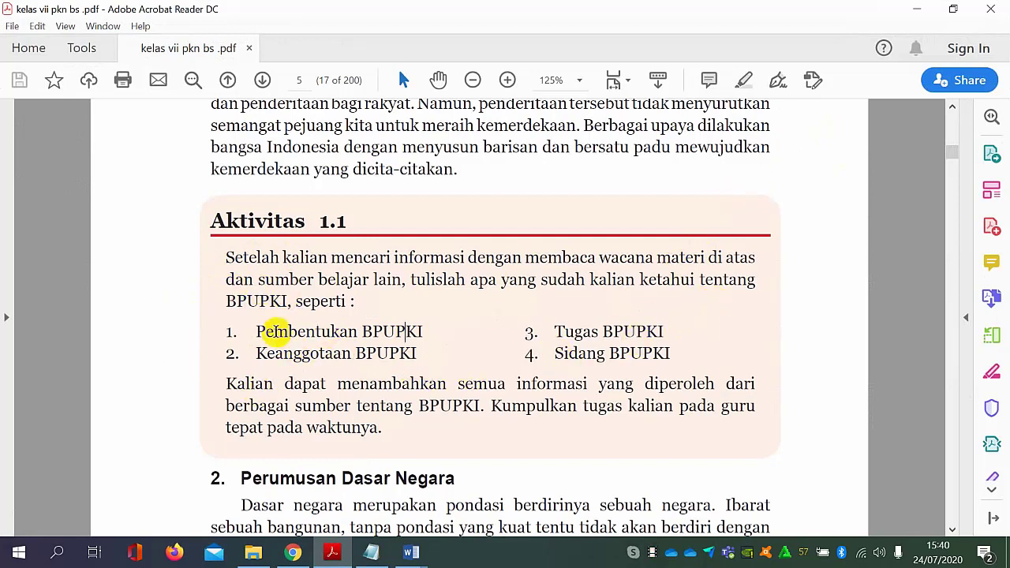
{"action": "left_click_drag", "start_coordinate": [255, 332], "coordinate": [418, 336]}
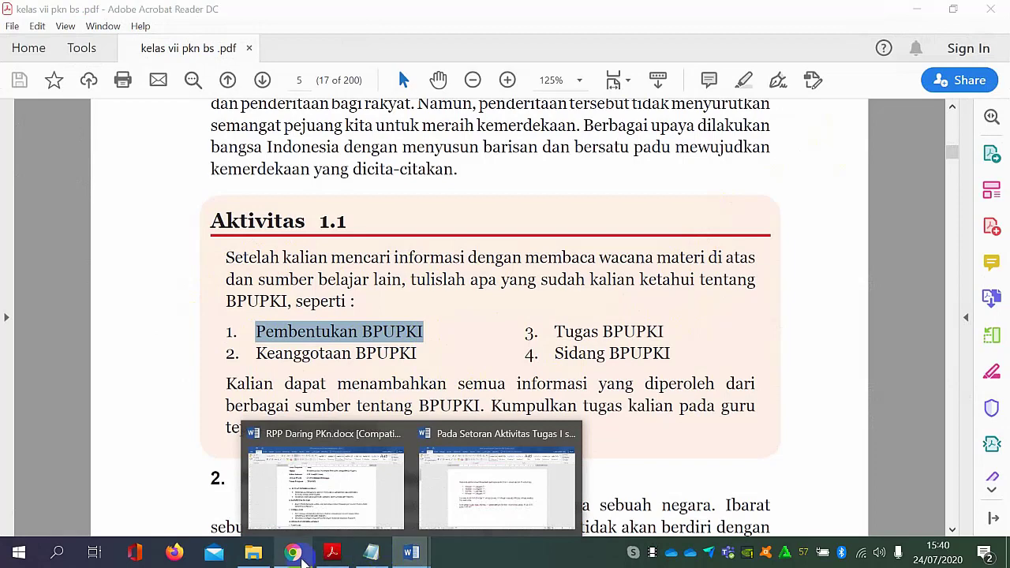
{"action": "left_click", "coordinate": [305, 559]}
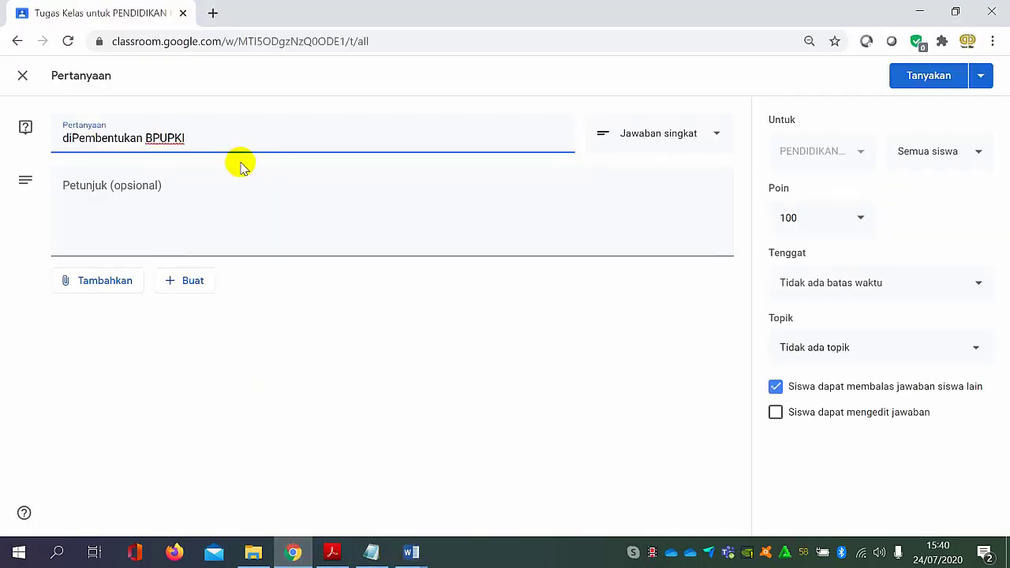
{"action": "type", "text": "skripsikan Pembentukan BPUPKI"}
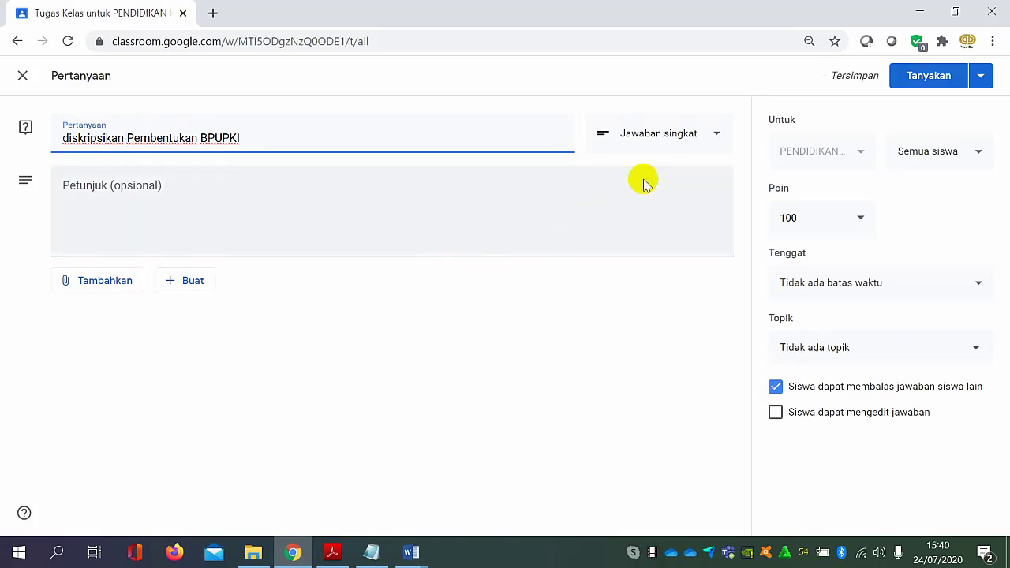
Capitalise the first letter of the question so it reads "Diskripsikan Pembentukan BPUPKI".
{"action": "left_click", "coordinate": [359, 197]}
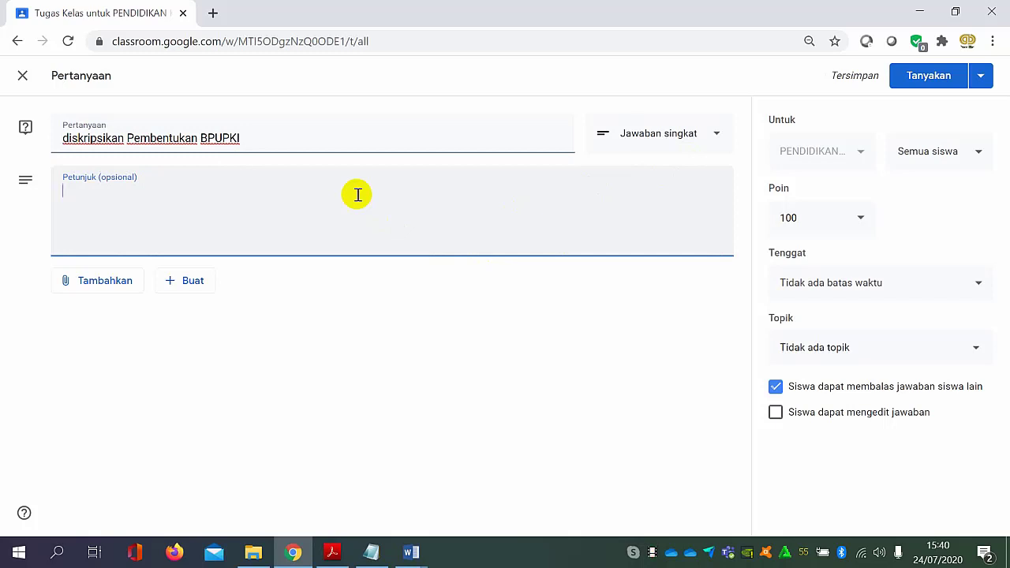
{"action": "left_click", "coordinate": [71, 139]}
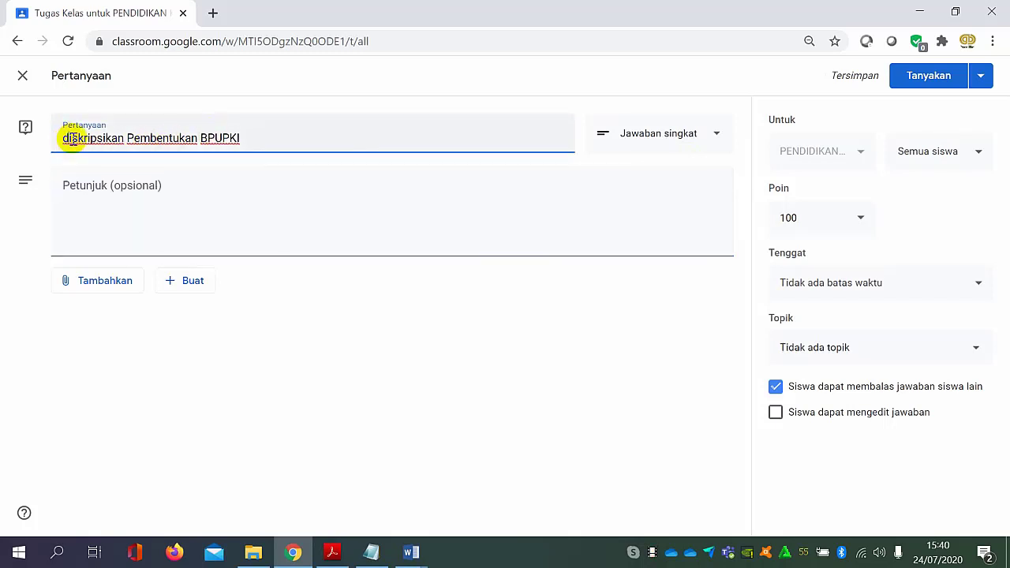
{"action": "key", "text": "BackSpace"}
{"action": "type", "text": "D"}
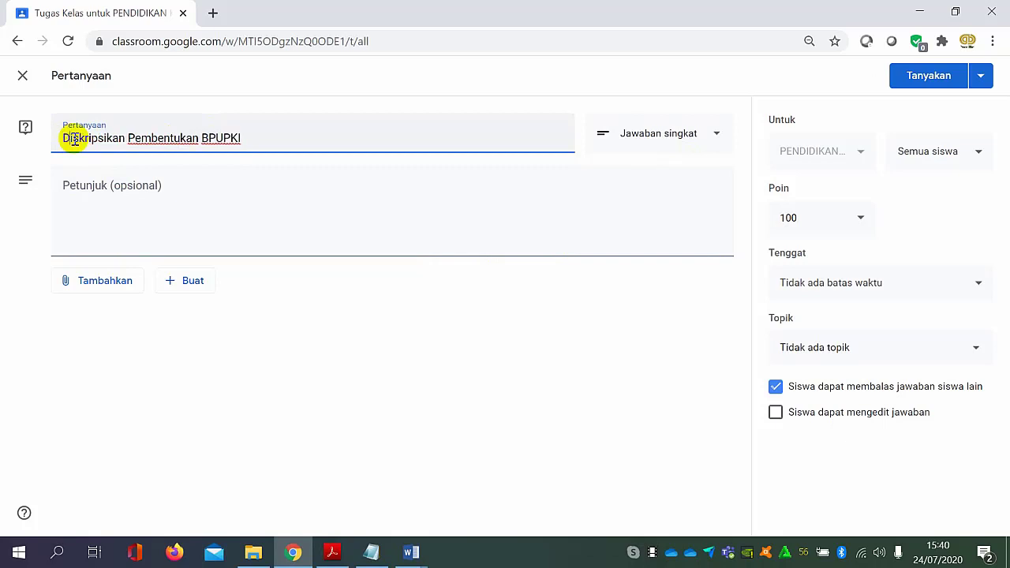
Enter the instructions "silahkan Menjawab Pertanyaan diatas" and post the question to all students.
{"action": "left_click", "coordinate": [287, 178]}
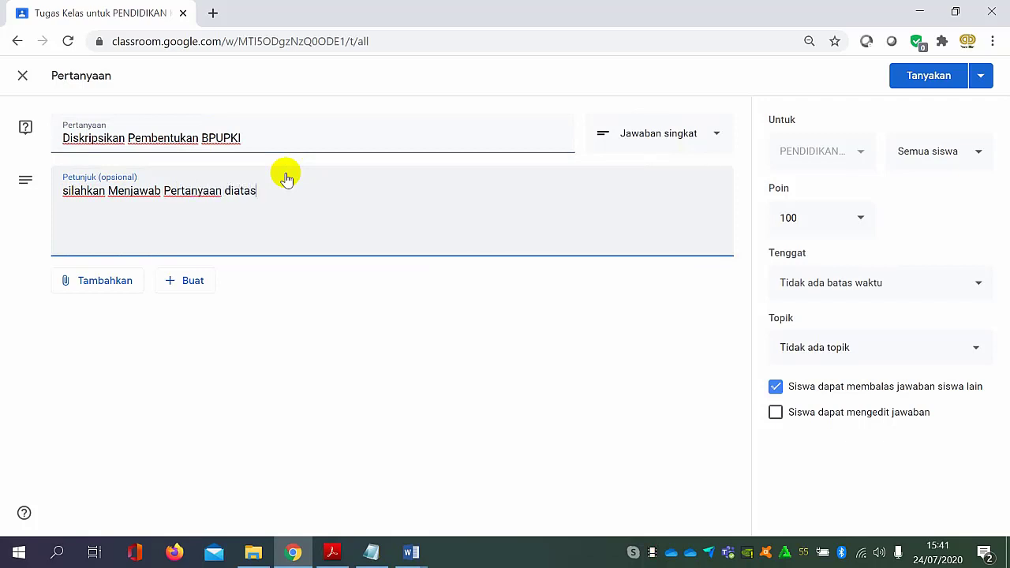
{"action": "left_click", "coordinate": [389, 336]}
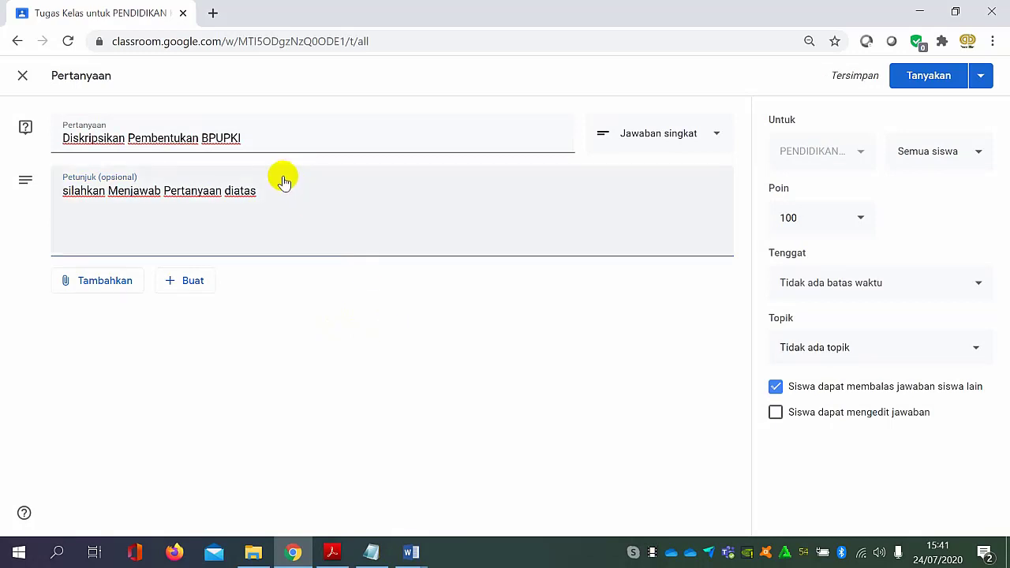
{"action": "left_click", "coordinate": [928, 79]}
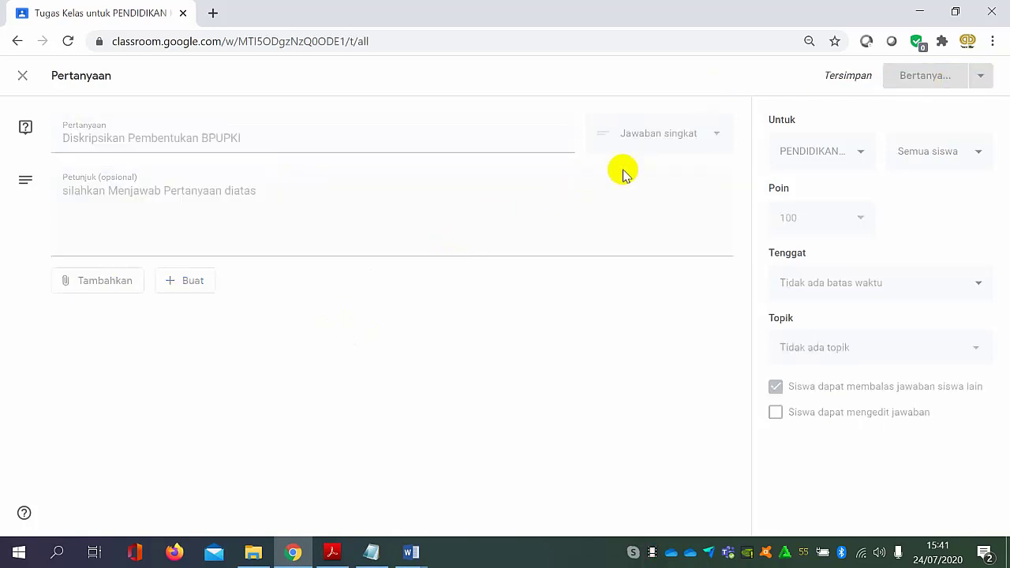
{"action": "scroll", "coordinate": [469, 324], "scroll_direction": "down", "scroll_amount": 1}
{"action": "scroll", "coordinate": [468, 323], "scroll_direction": "down", "scroll_amount": 1}
{"action": "scroll", "coordinate": [462, 316], "scroll_direction": "up", "scroll_amount": 2}
Create a new Pilihan ganda question with the instructions "Silahkan jawab pertanyaan dengan benar !".
{"action": "left_click", "coordinate": [271, 130]}
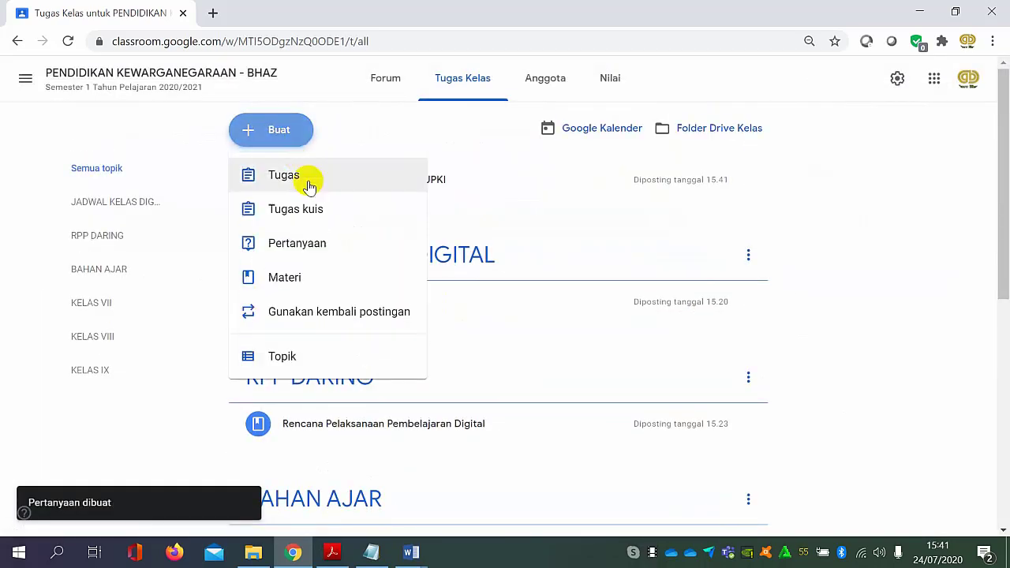
{"action": "left_click", "coordinate": [315, 244]}
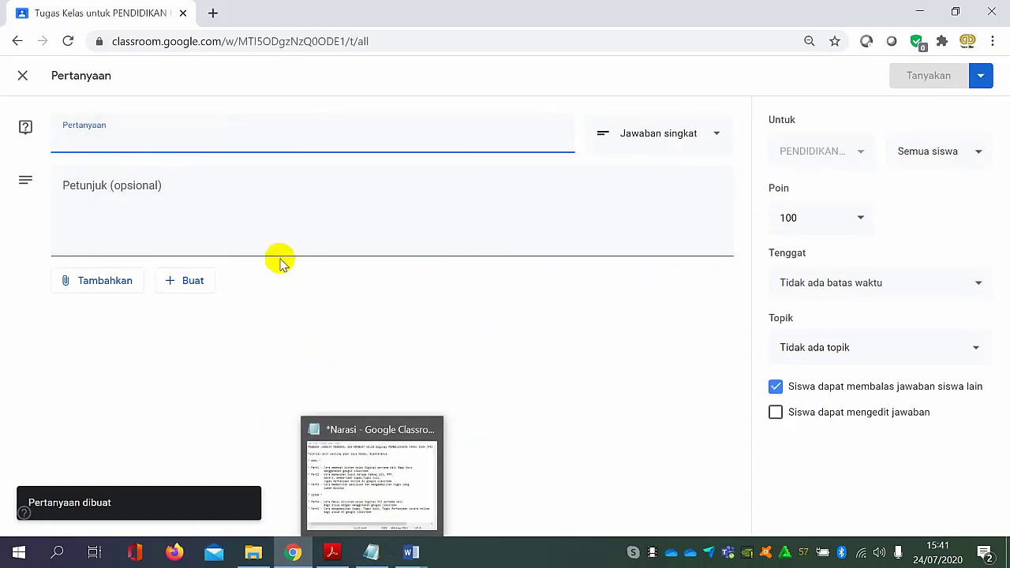
{"action": "left_click", "coordinate": [667, 147]}
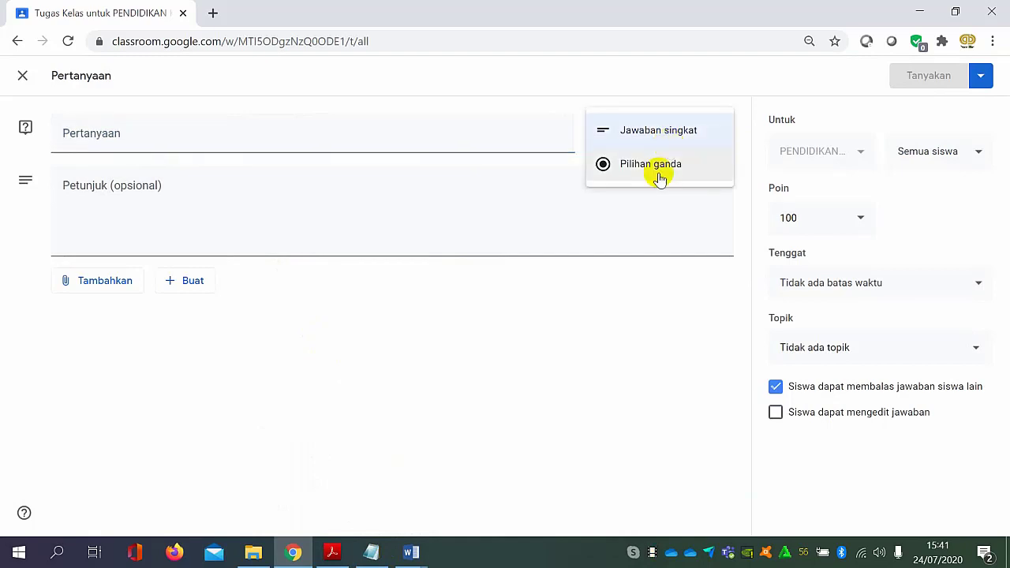
{"action": "left_click", "coordinate": [677, 131]}
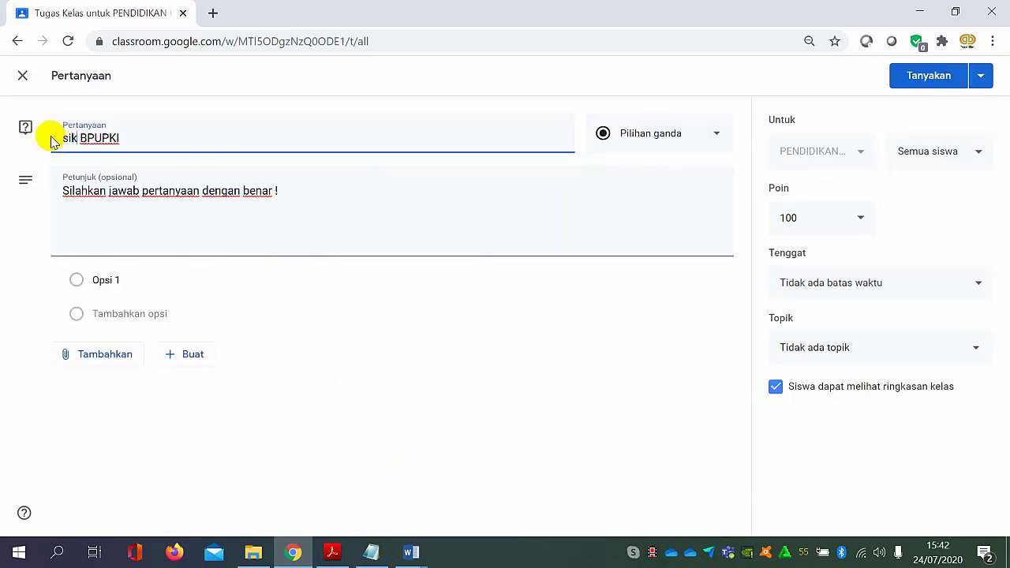
Complete the question text so it reads "singkatan dari BPUPKI ?".
{"action": "type", "text": "a"}
{"action": "key", "text": "BackSpace"}
{"action": "key", "text": "BackSpace"}
{"action": "type", "text": "ngkata"}
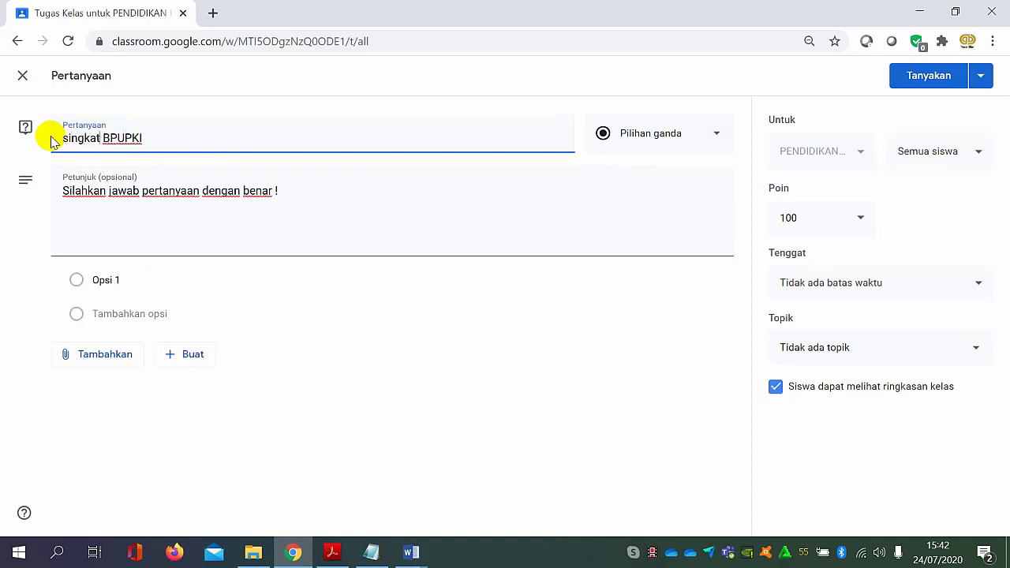
{"action": "type", "text": "n dari"}
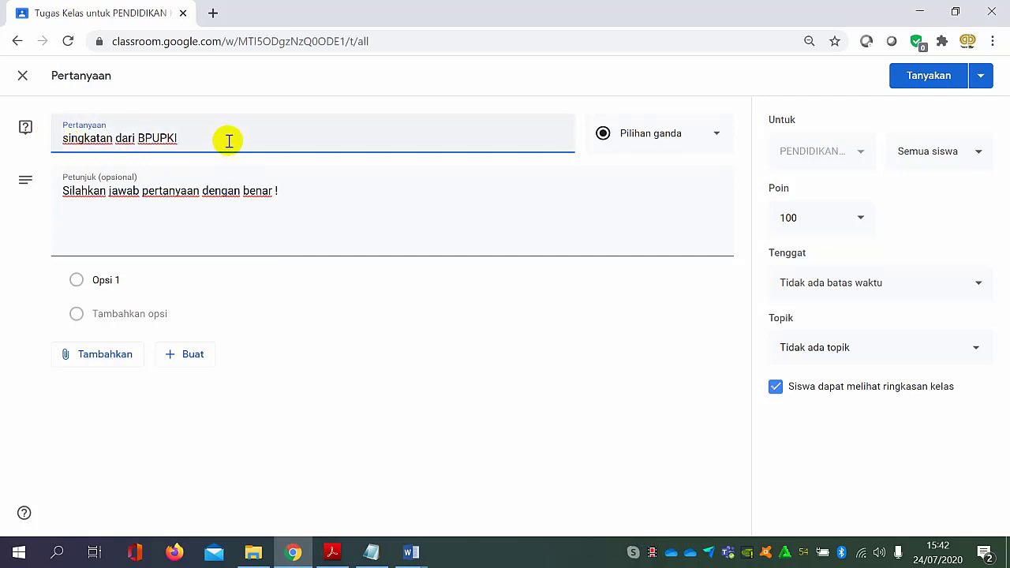
Add three more answer options to the question for a total of four choices.
{"action": "left_click", "coordinate": [128, 279]}
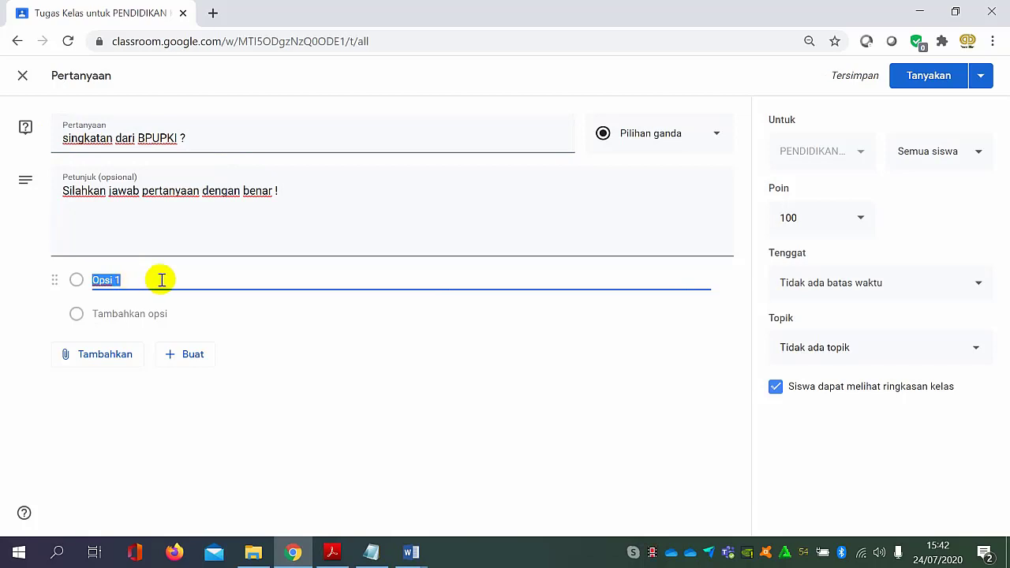
{"action": "left_click", "coordinate": [147, 313]}
{"action": "left_click", "coordinate": [146, 280]}
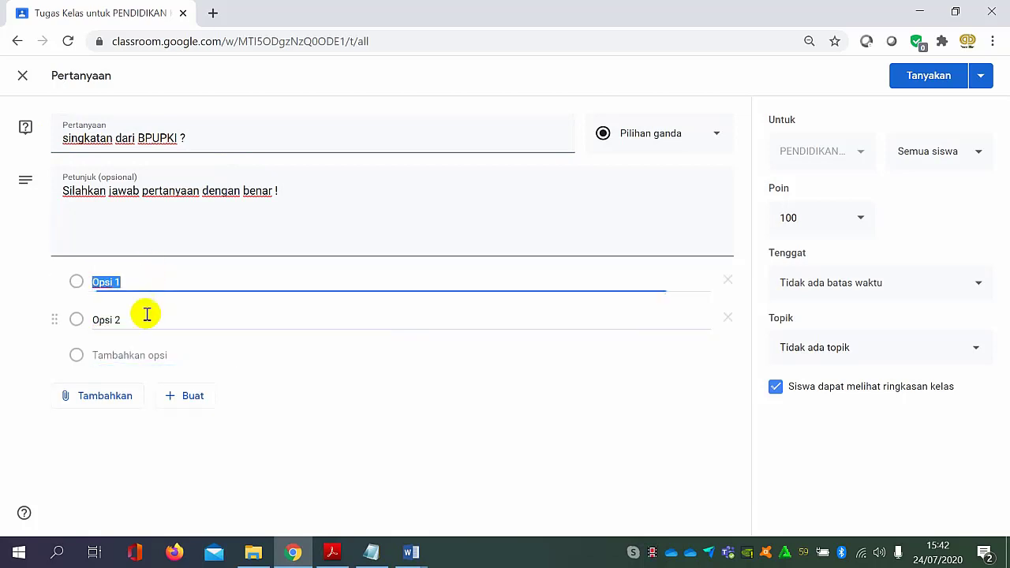
{"action": "left_click", "coordinate": [132, 352]}
{"action": "left_click", "coordinate": [134, 392]}
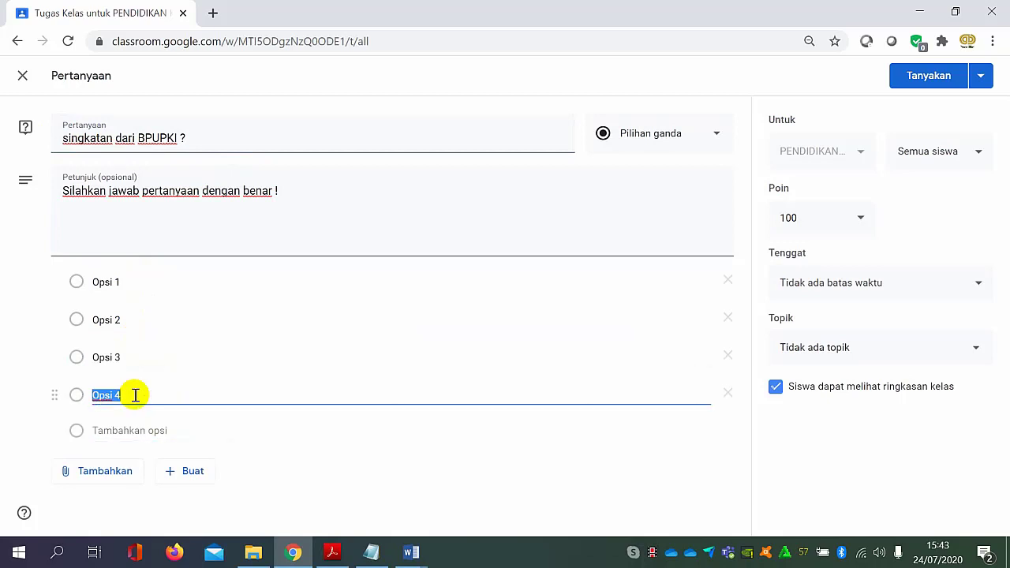
Fill the first answer option with the copied text "Badan Penyelidik Usaha-usaha Persiapan Kemerdekaan Indonesia".
{"action": "left_click", "coordinate": [174, 282]}
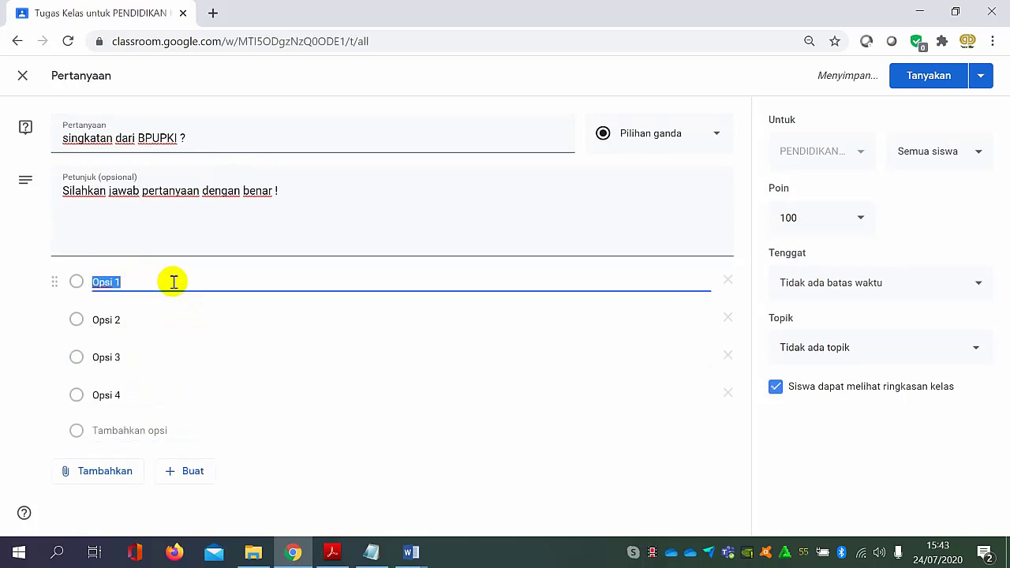
{"action": "left_click", "coordinate": [265, 134]}
{"action": "left_click", "coordinate": [275, 210]}
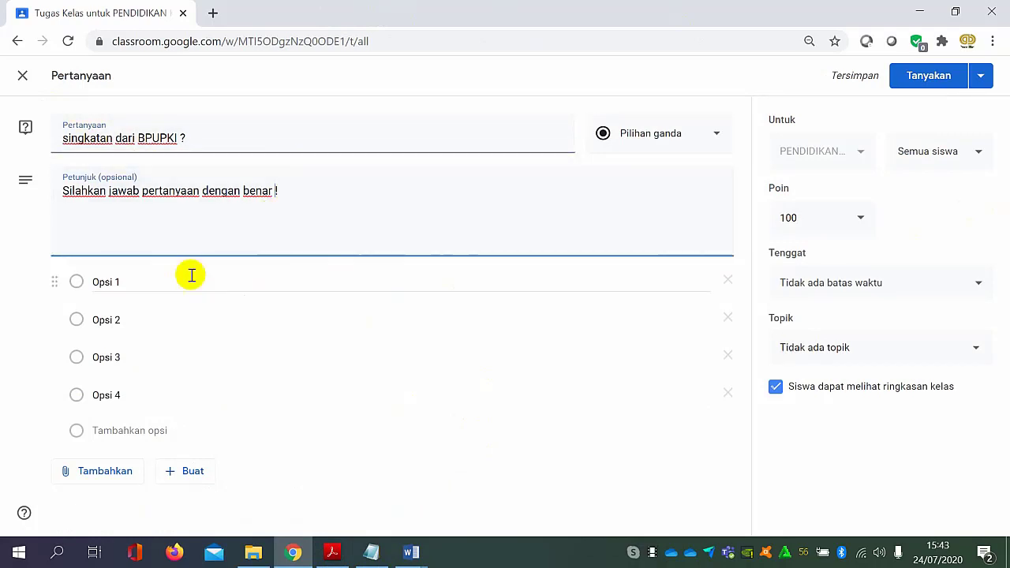
{"action": "left_click", "coordinate": [139, 285]}
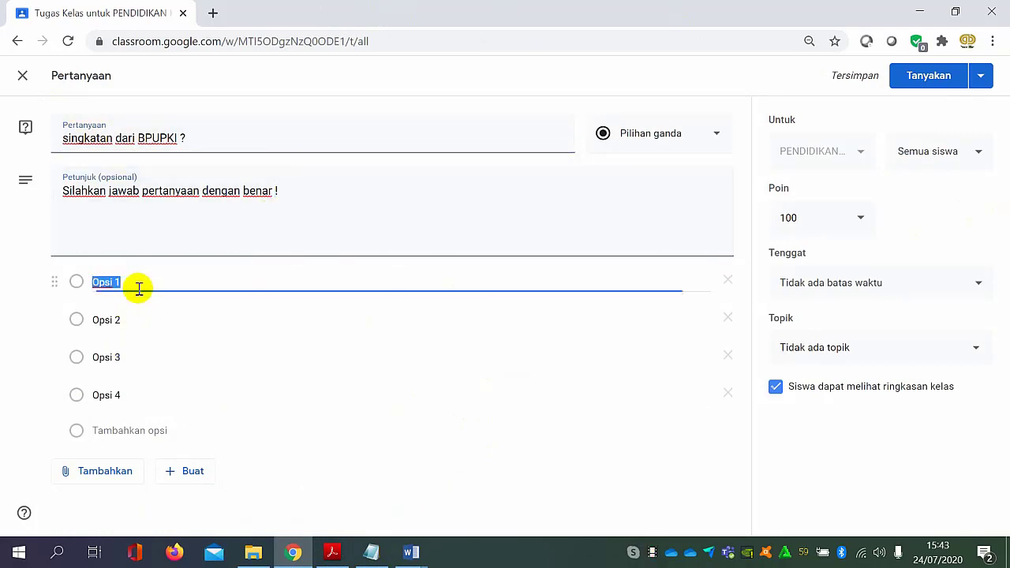
{"action": "type", "text": "Badan Penyelidik Usaha-usaha Persiapan Kemerdekaan Indonesia"}
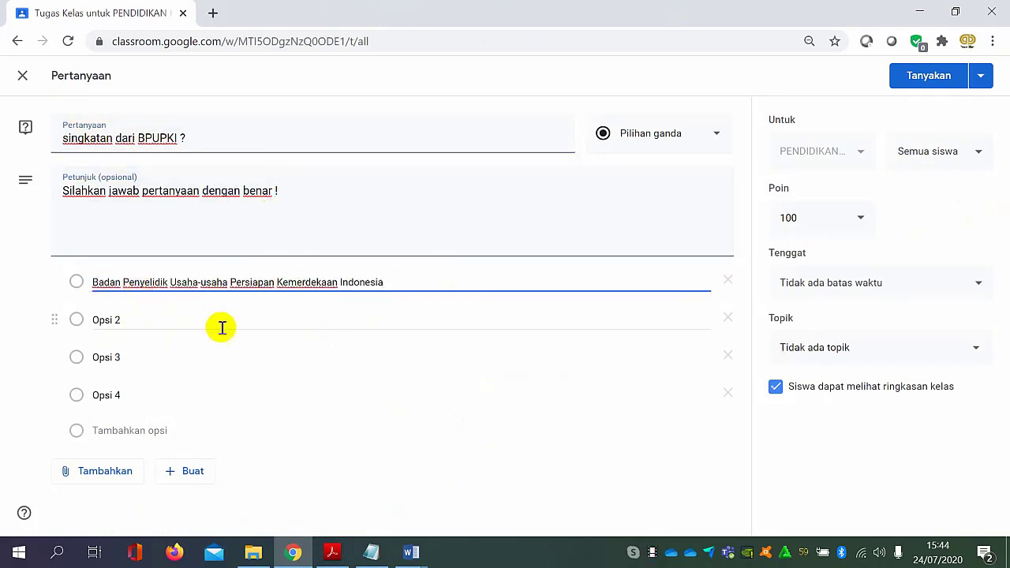
Paste "Badan Penyelidik Usaha-usaha Persiapan Kemerdekaan Indonesia" into the second, third and fourth answer options as well.
{"action": "left_click", "coordinate": [180, 320]}
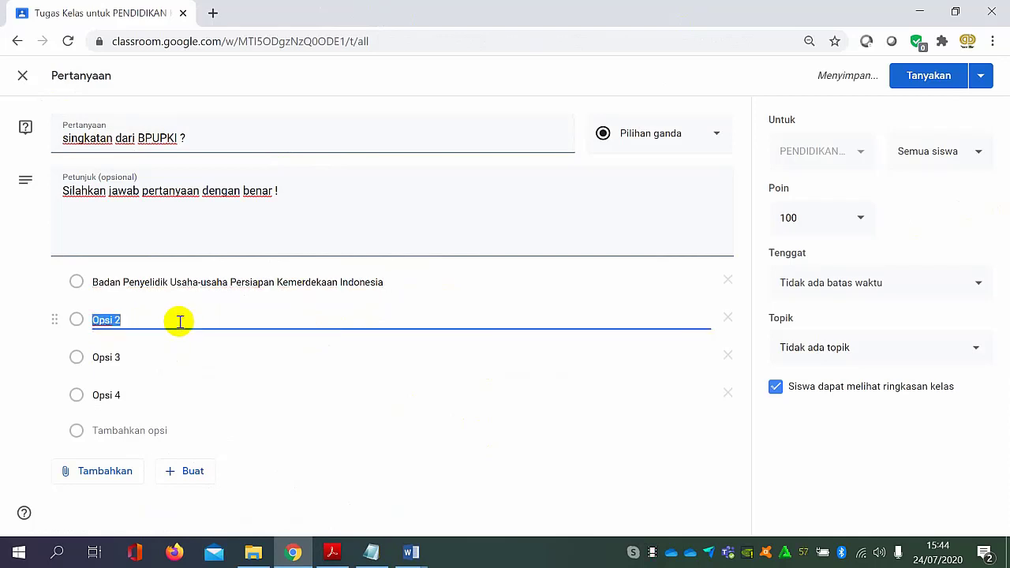
{"action": "type", "text": "Badan Penyelidik Usaha-usaha Persiapan Kemerdekaan Indonesia"}
{"action": "left_click", "coordinate": [170, 352]}
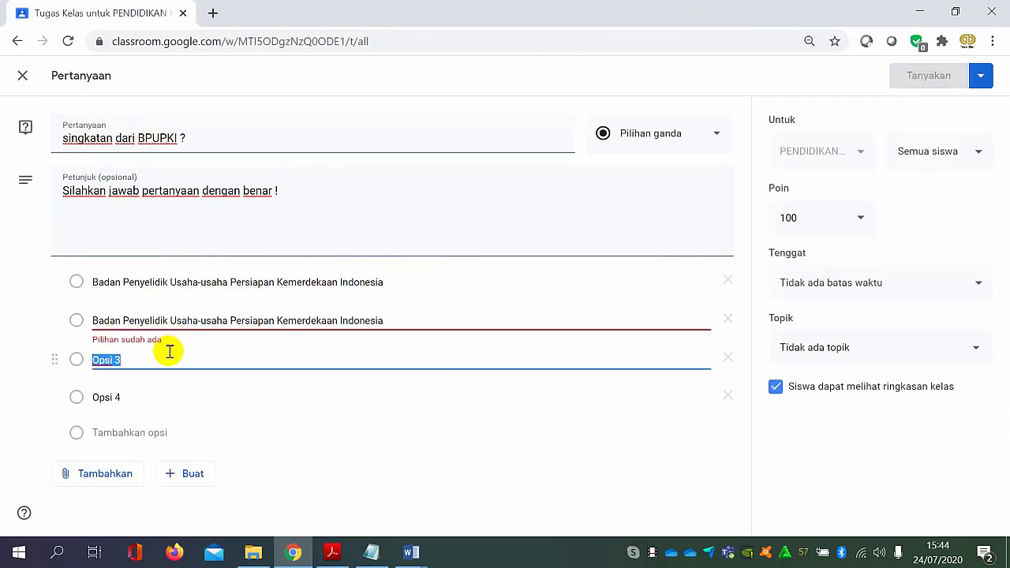
{"action": "type", "text": "Badan Penyelidik Usaha-usaha Persiapan Kemerdekaan Indonesia"}
{"action": "left_click", "coordinate": [167, 402]}
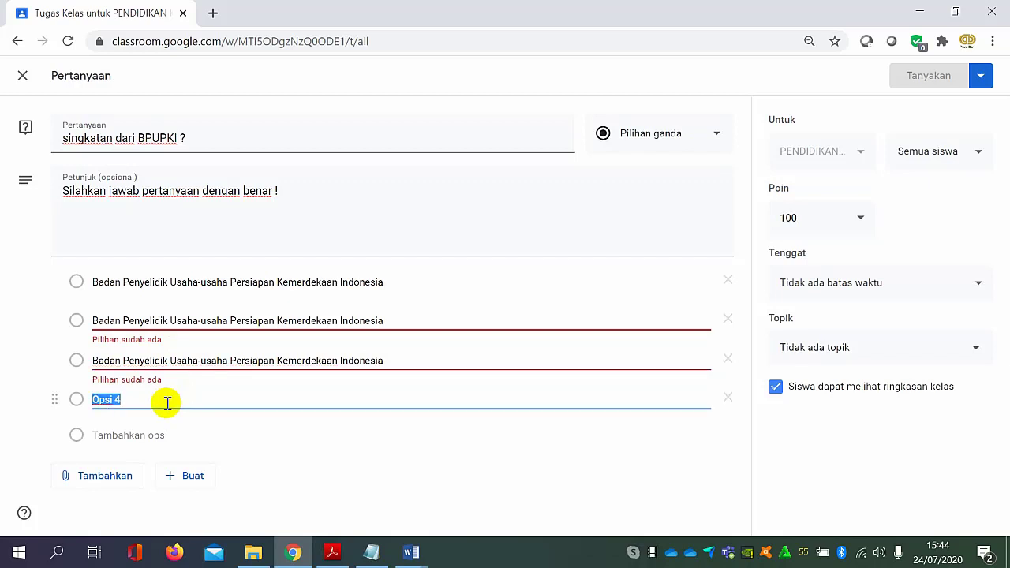
{"action": "type", "text": "Badan Penyelidik Usaha-usaha Persiapan Kemerdekaan Indonesia"}
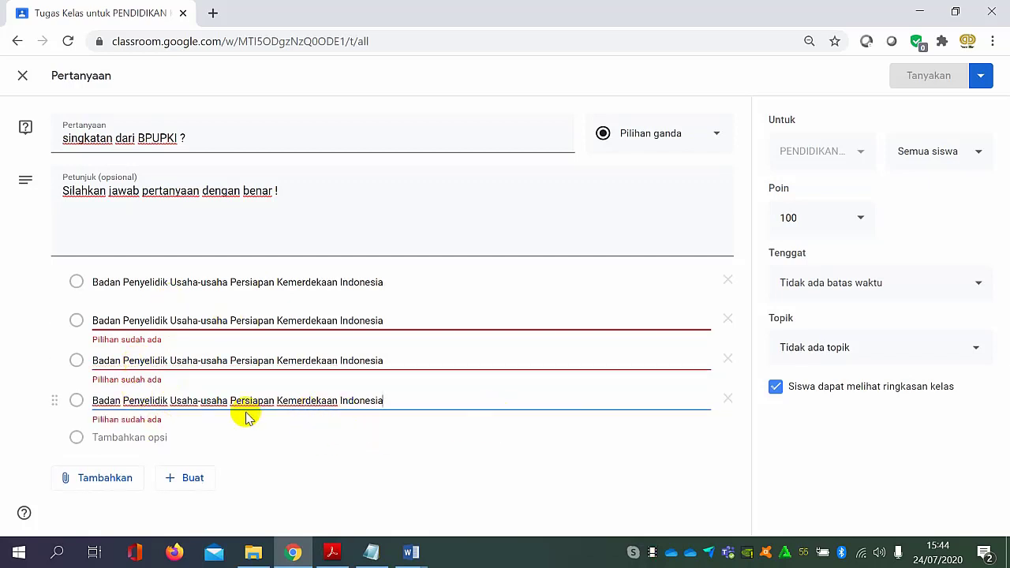
Change the fourth option to "Badan Penyelidik Ulangan Persiapan Kemerdekaan Indonesia" and the third to "Badan Penyelidik Usaha Peyelidikan Kemerdekaan Indonesia".
{"action": "left_click", "coordinate": [168, 401]}
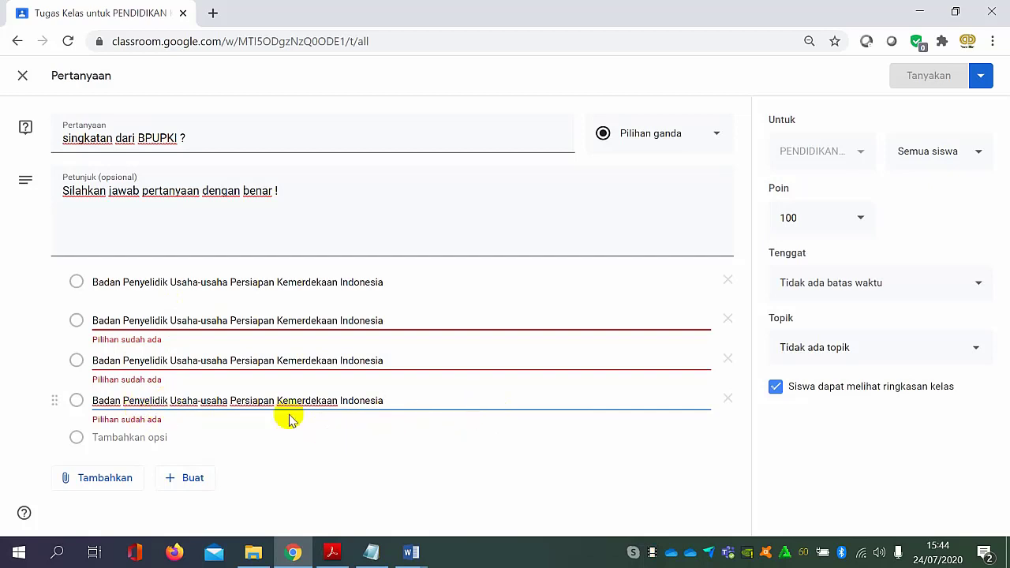
{"action": "left_click", "coordinate": [228, 401]}
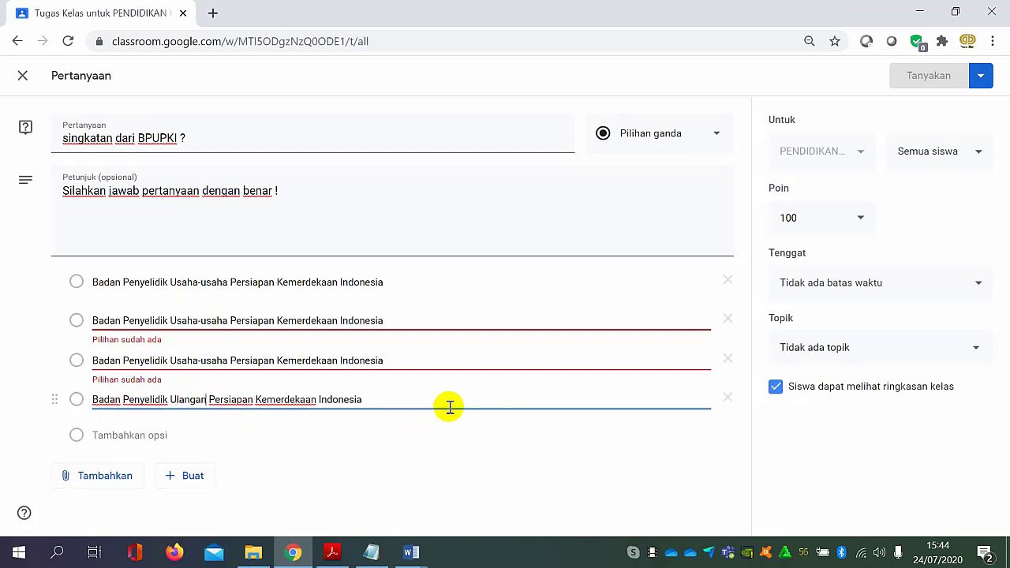
{"action": "triple_click", "coordinate": [228, 360]}
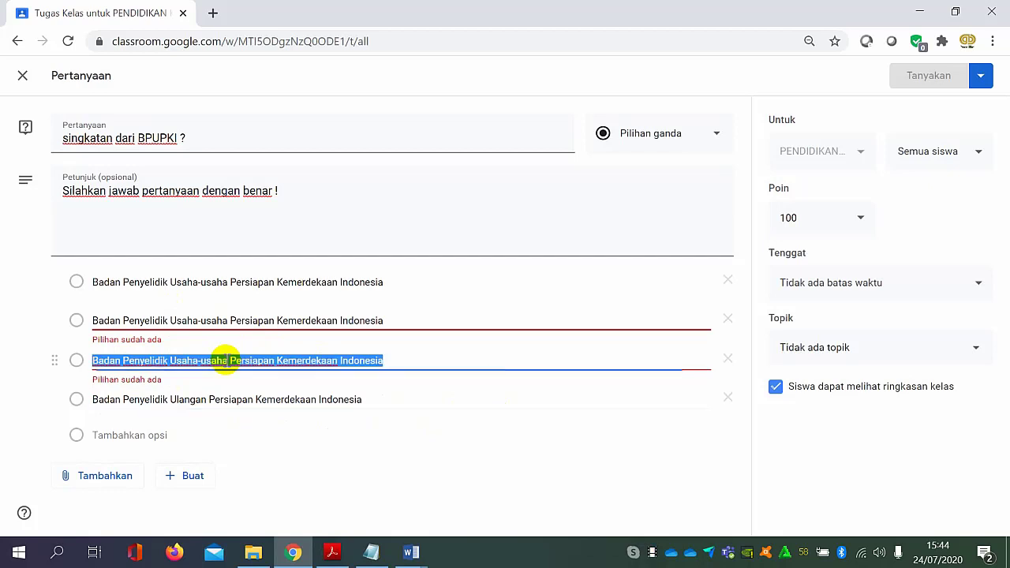
{"action": "left_click", "coordinate": [227, 361]}
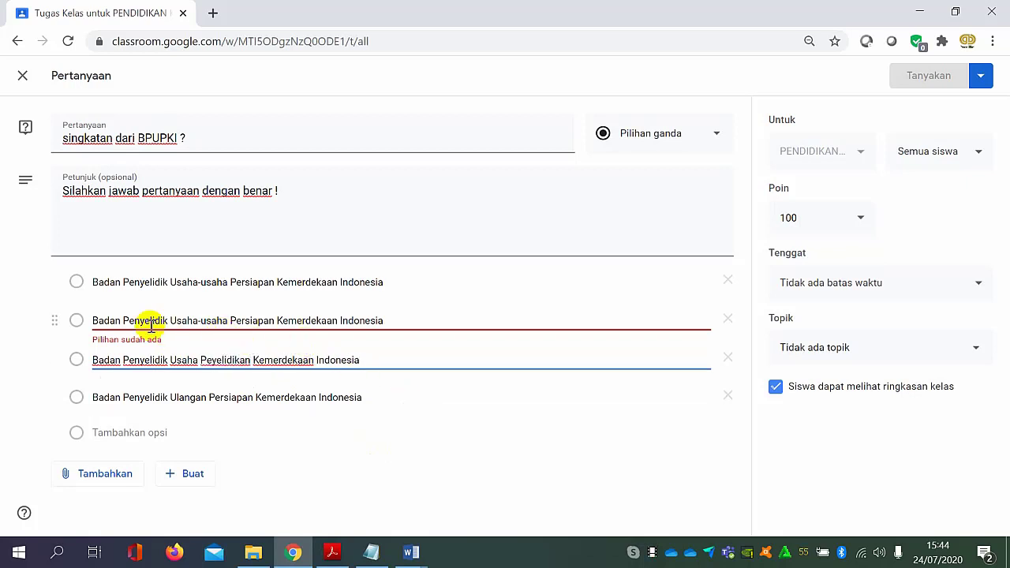
Replace "Penyelidik" in the second option so it reads "Badan Pendidikan Usaha-usaha Persiapan Kemerdekaan Indonesia".
{"action": "left_click", "coordinate": [122, 322]}
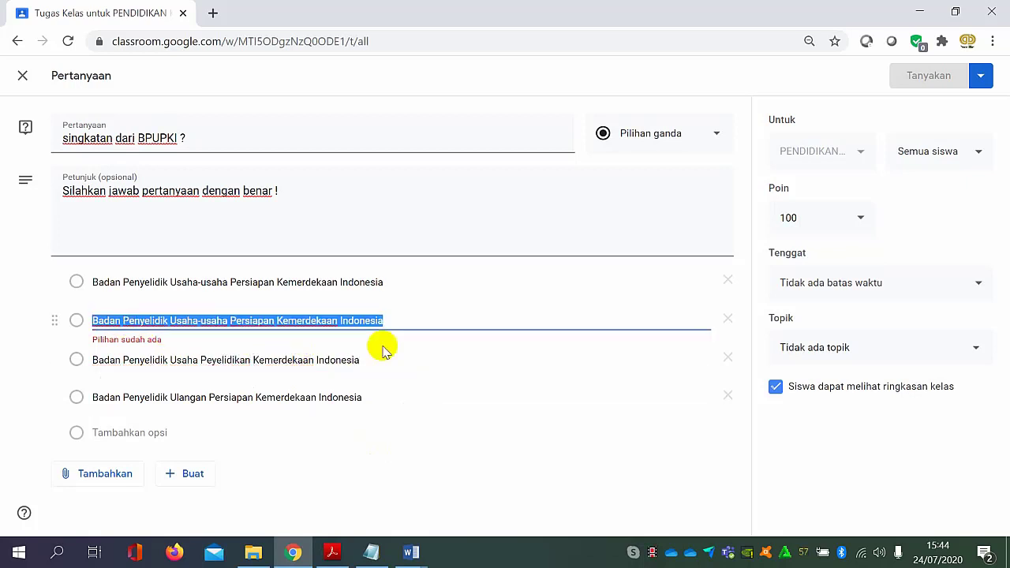
{"action": "left_click", "coordinate": [172, 321]}
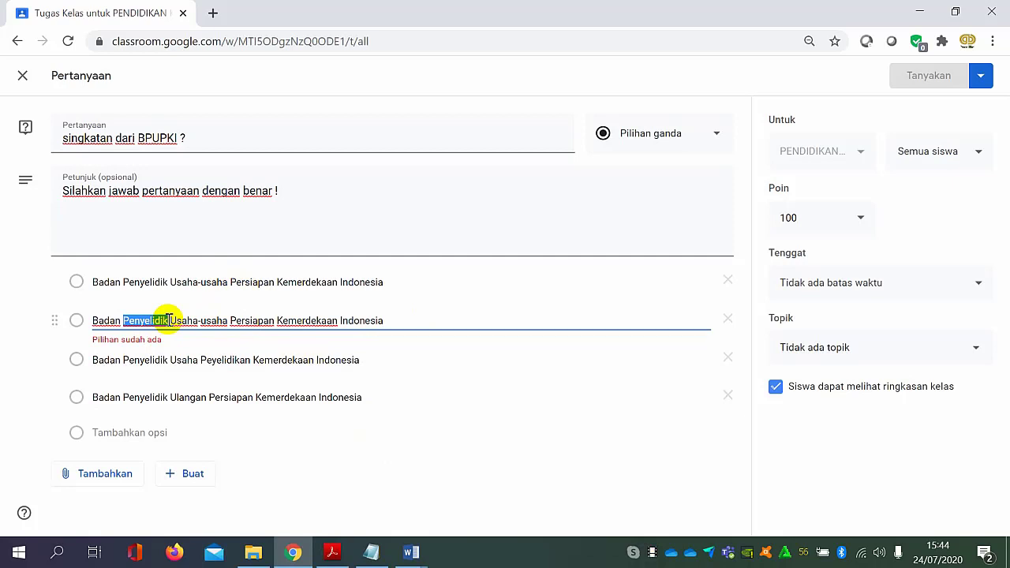
{"action": "type", "text": "Pendidi"}
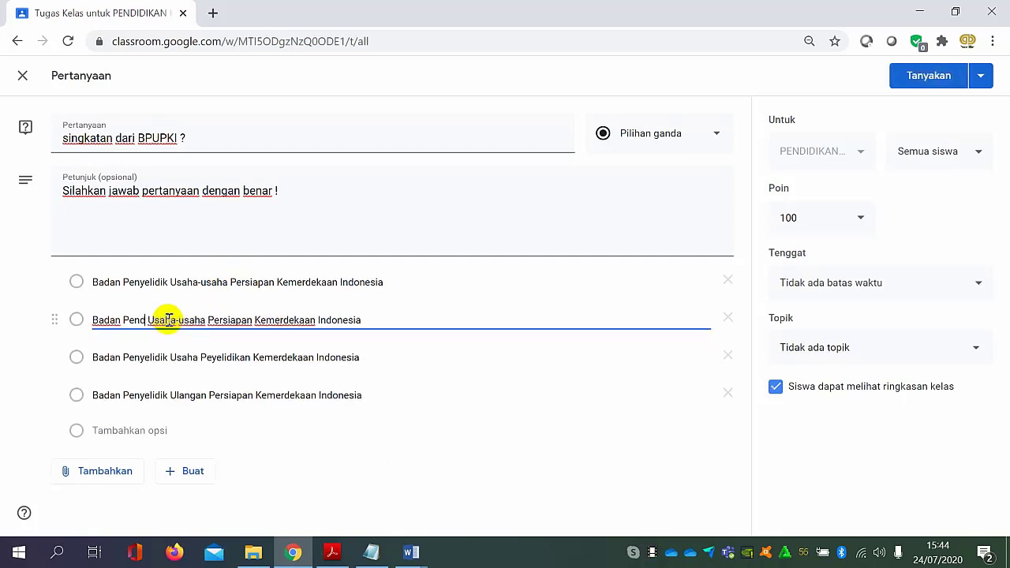
{"action": "type", "text": "kan"}
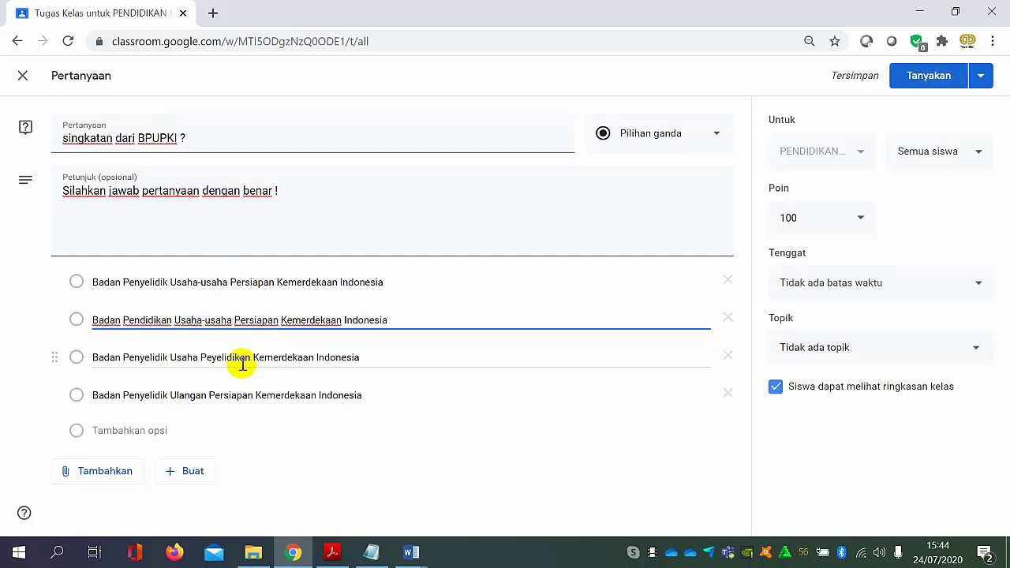
{"action": "left_click", "coordinate": [649, 450]}
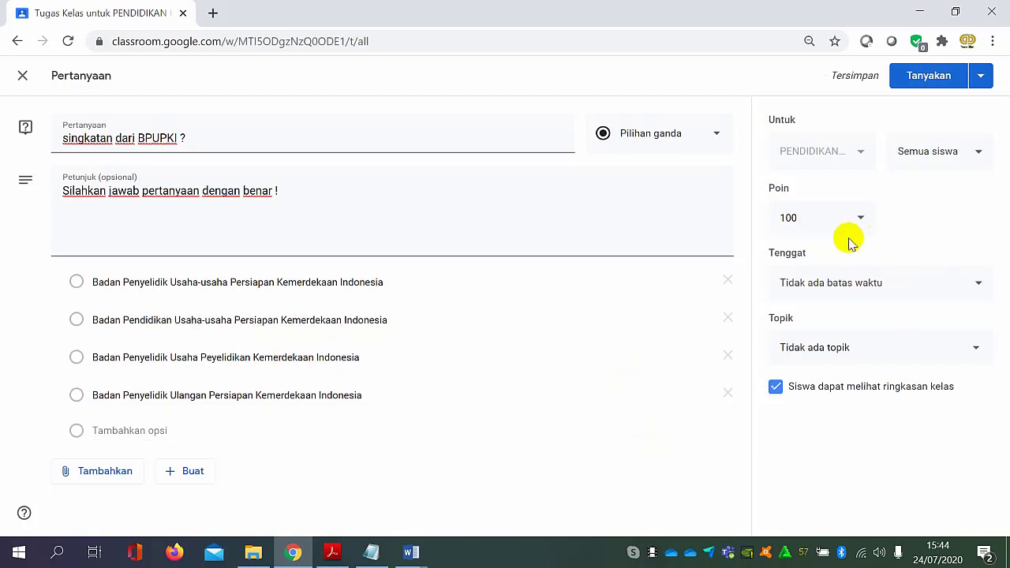
Set the question's due date to 30 July 2020 and assign it to the topic KELAS VII.
{"action": "left_click", "coordinate": [908, 292]}
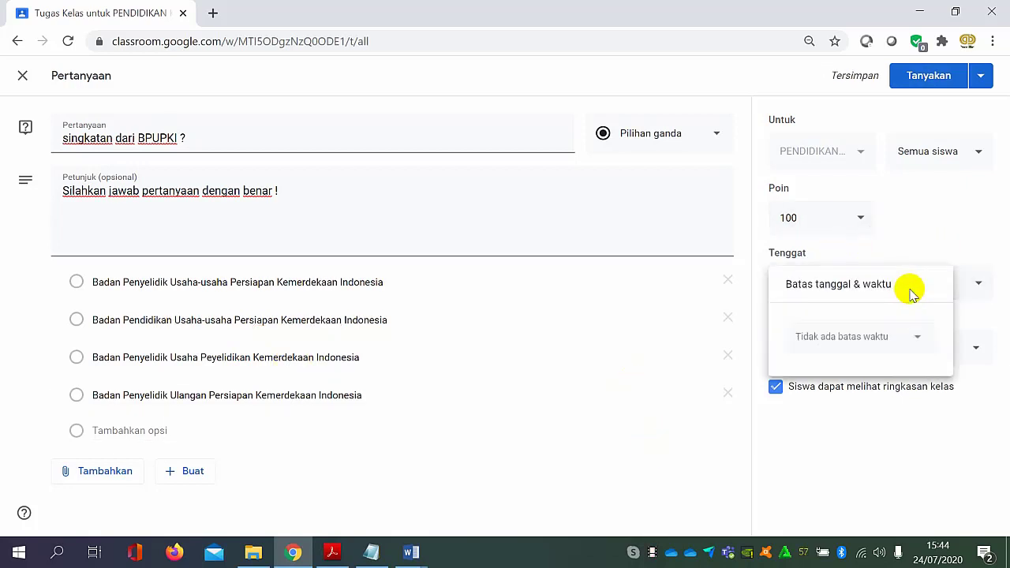
{"action": "left_click", "coordinate": [901, 338]}
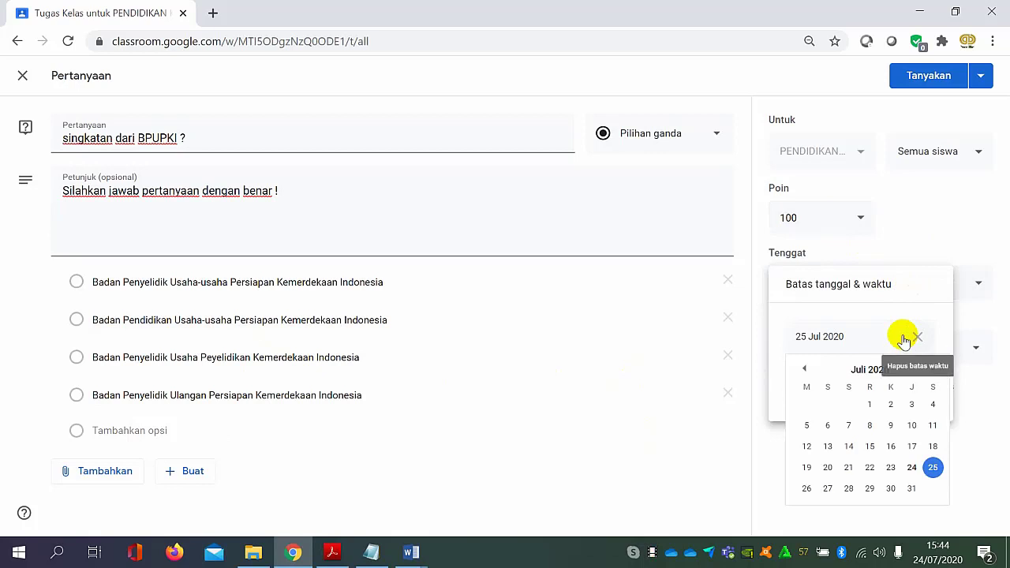
{"action": "left_click", "coordinate": [891, 489]}
{"action": "left_click", "coordinate": [850, 445]}
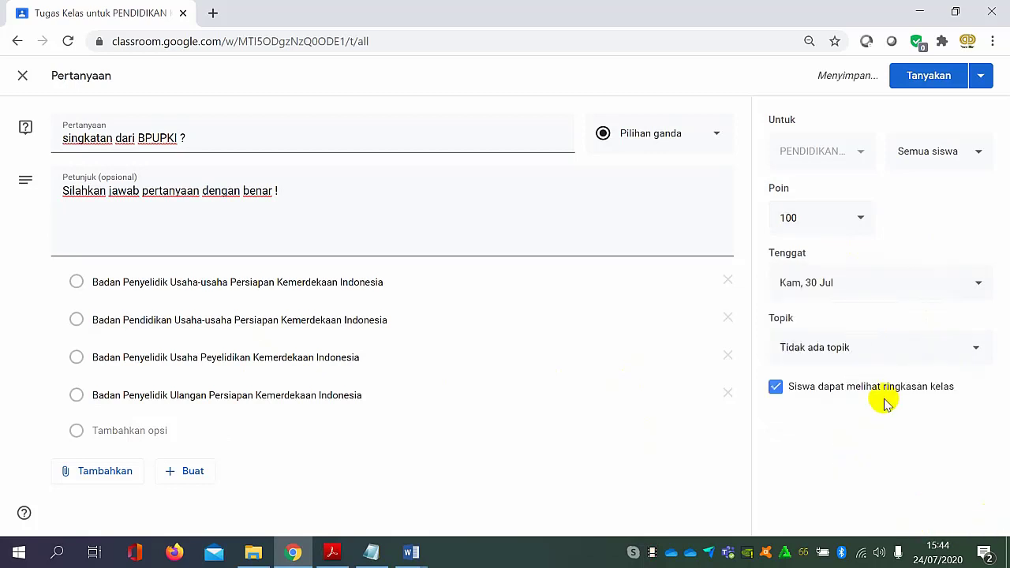
{"action": "left_click", "coordinate": [886, 352]}
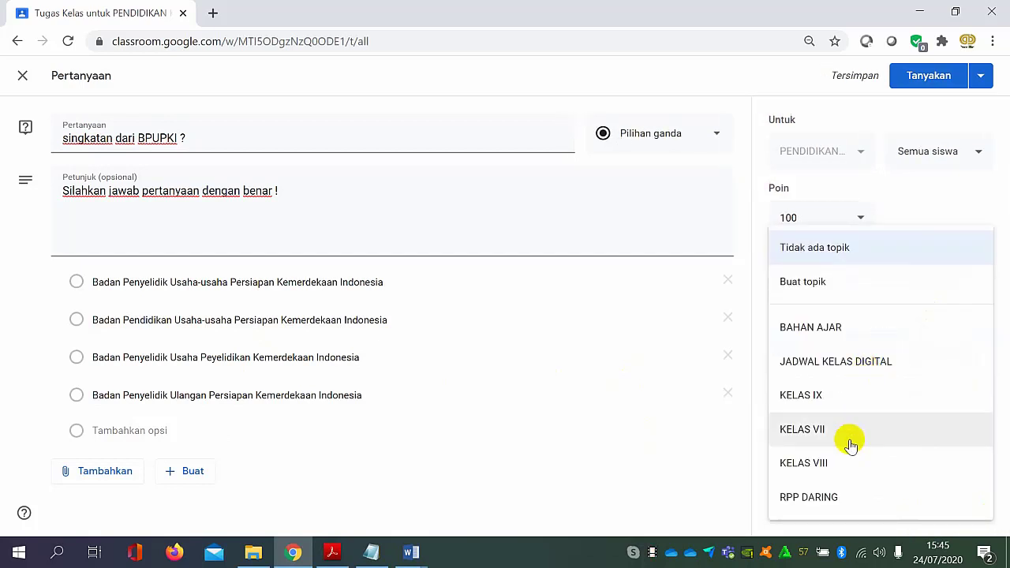
{"action": "left_click", "coordinate": [855, 435]}
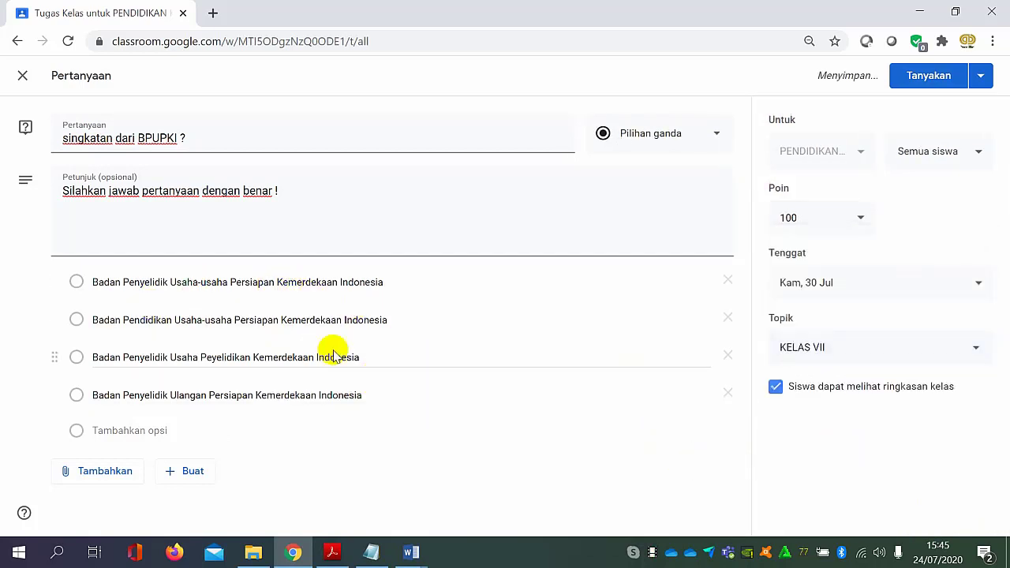
{"action": "triple_click", "coordinate": [353, 317]}
{"action": "triple_click", "coordinate": [360, 284]}
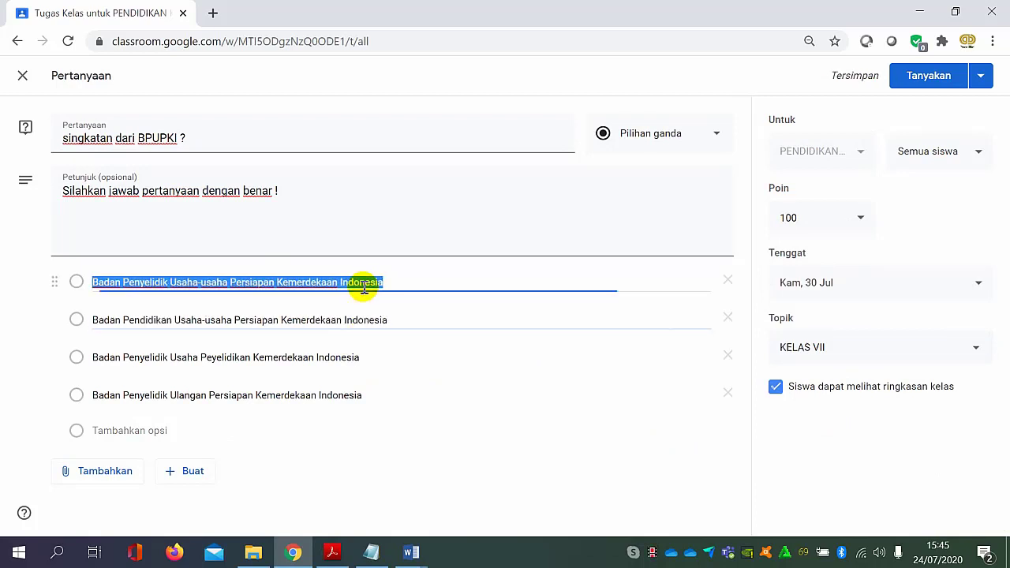
{"action": "triple_click", "coordinate": [378, 331]}
{"action": "triple_click", "coordinate": [361, 354]}
{"action": "triple_click", "coordinate": [344, 388]}
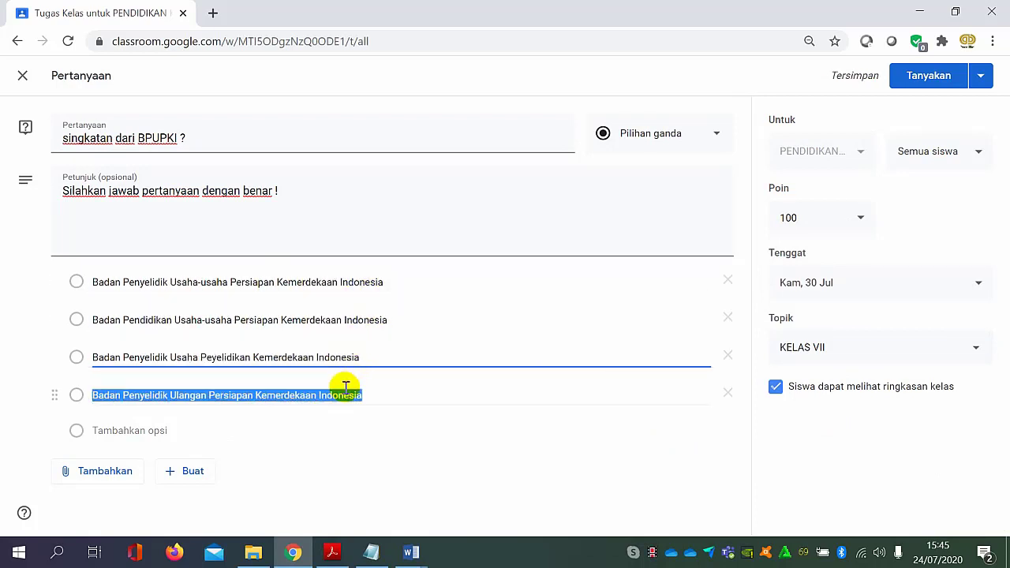
{"action": "left_click", "coordinate": [448, 445]}
Post the multiple-choice question to the class and check the KELAS VII topic in the classwork list.
{"action": "left_click", "coordinate": [925, 75]}
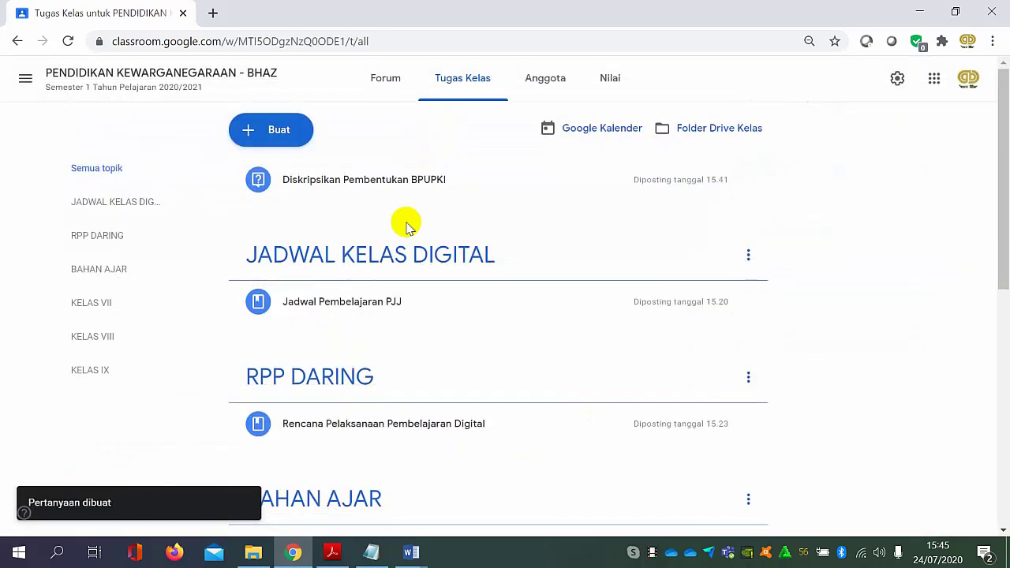
{"action": "scroll", "coordinate": [403, 237], "scroll_direction": "down", "scroll_amount": 1}
{"action": "scroll", "coordinate": [398, 252], "scroll_direction": "down", "scroll_amount": 4}
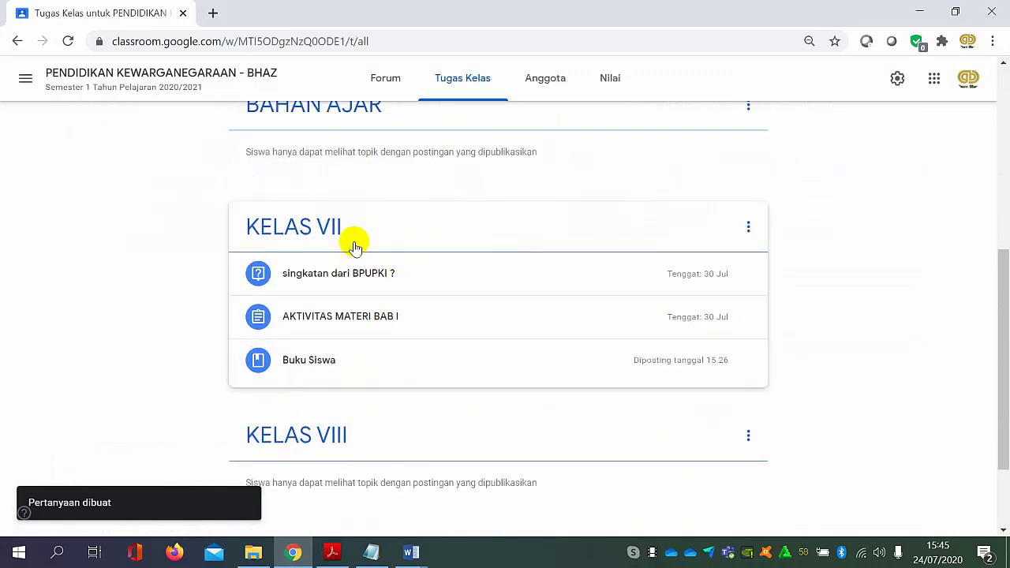
Open the KELAS VII topic and review its posted question, the AKTIVITAS MATERI BAB I assignment and the Buku Siswa material.
{"action": "left_click", "coordinate": [327, 244]}
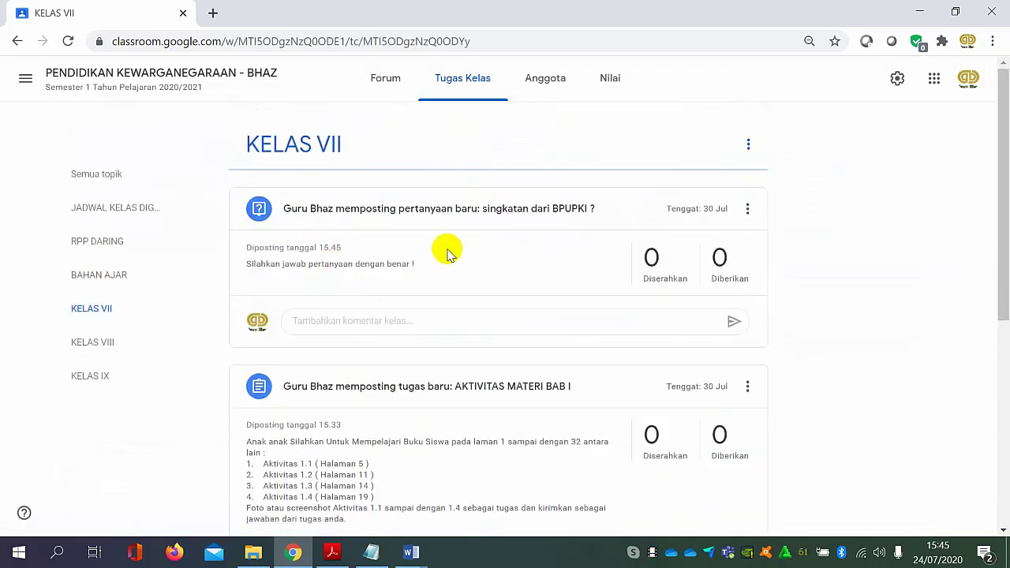
{"action": "scroll", "coordinate": [374, 263], "scroll_direction": "down", "scroll_amount": 1}
{"action": "scroll", "coordinate": [374, 263], "scroll_direction": "down", "scroll_amount": 4}
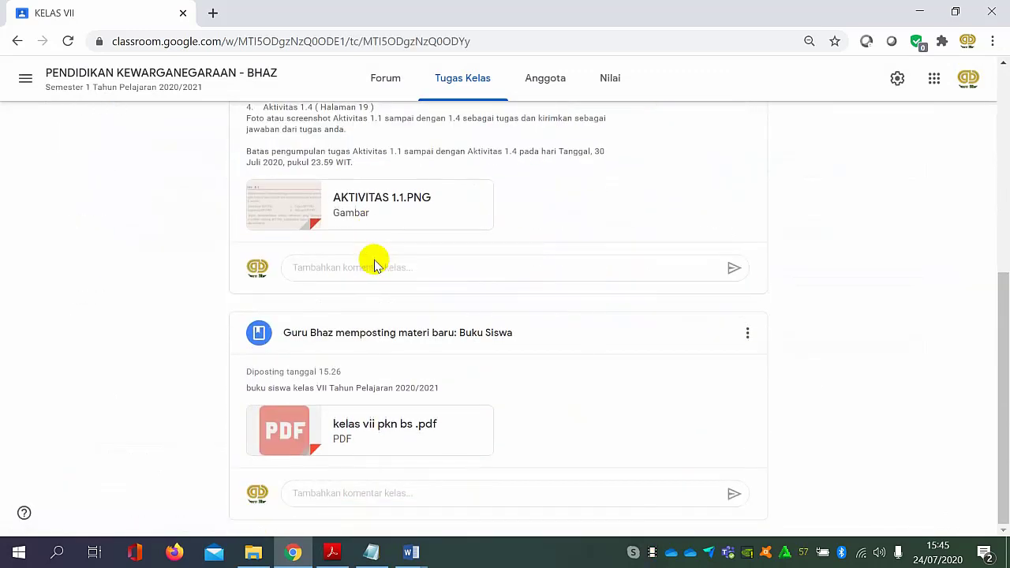
{"action": "scroll", "coordinate": [378, 264], "scroll_direction": "up", "scroll_amount": 5}
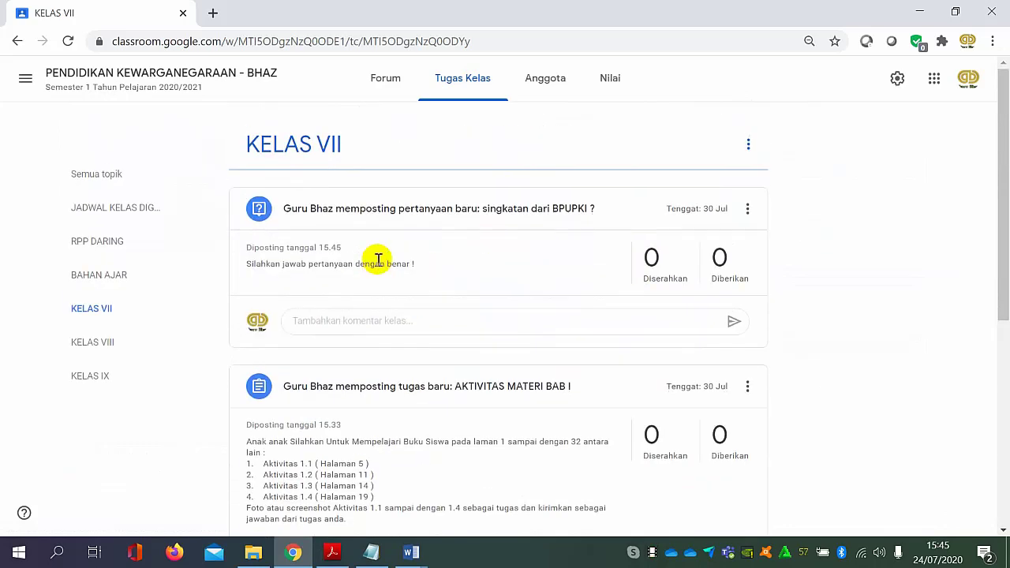
{"action": "scroll", "coordinate": [378, 237], "scroll_direction": "down", "scroll_amount": 1}
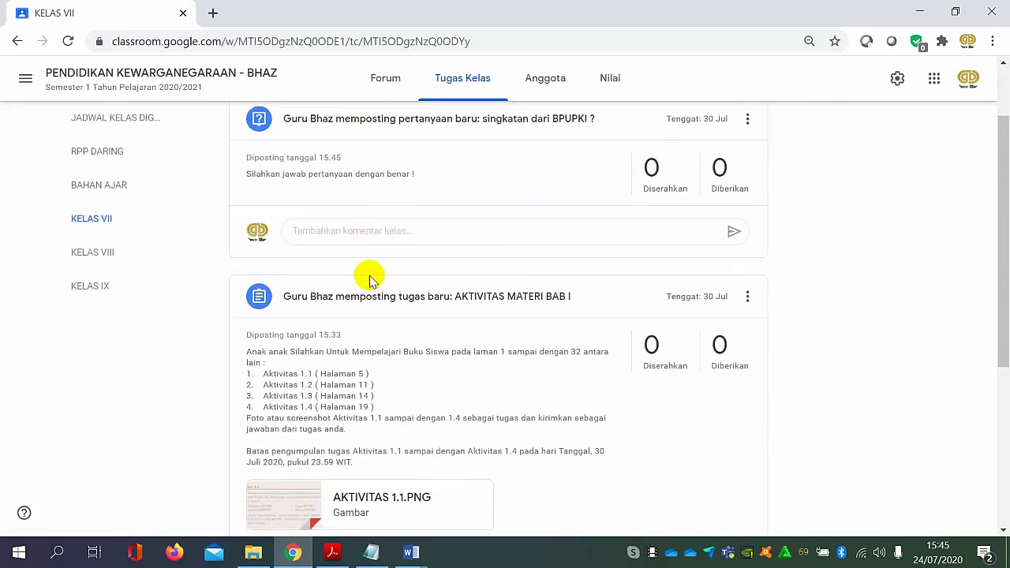
{"action": "scroll", "coordinate": [371, 283], "scroll_direction": "down", "scroll_amount": 3}
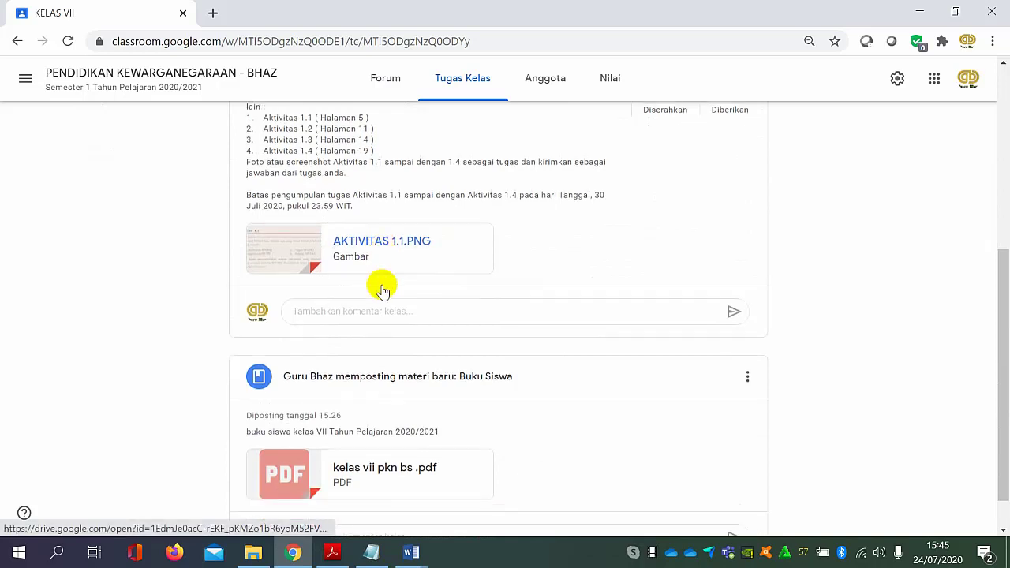
{"action": "scroll", "coordinate": [412, 355], "scroll_direction": "up", "scroll_amount": 2}
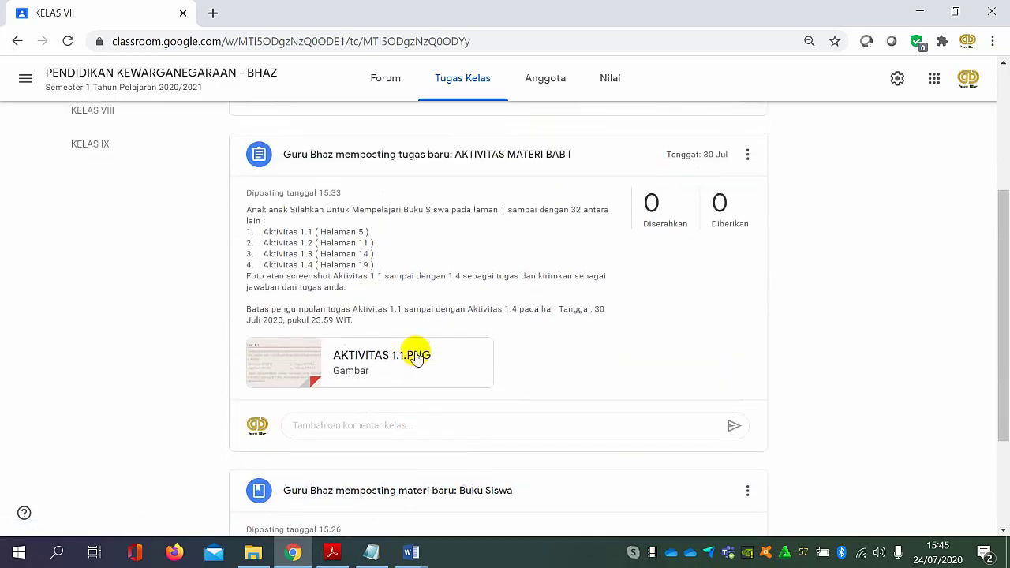
{"action": "scroll", "coordinate": [357, 269], "scroll_direction": "down", "scroll_amount": 2}
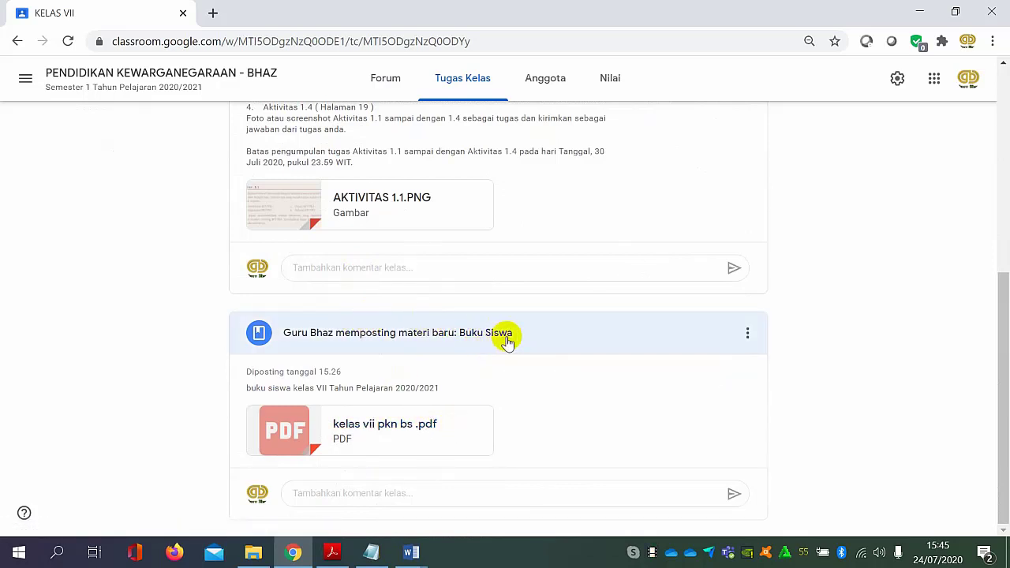
{"action": "scroll", "coordinate": [494, 311], "scroll_direction": "up", "scroll_amount": 2}
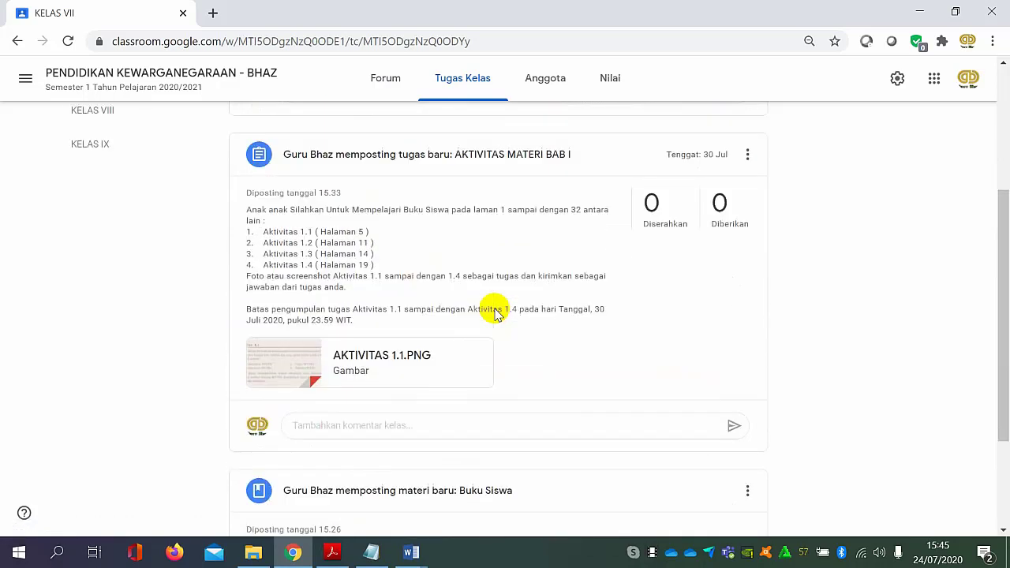
{"action": "scroll", "coordinate": [365, 293], "scroll_direction": "down", "scroll_amount": 2}
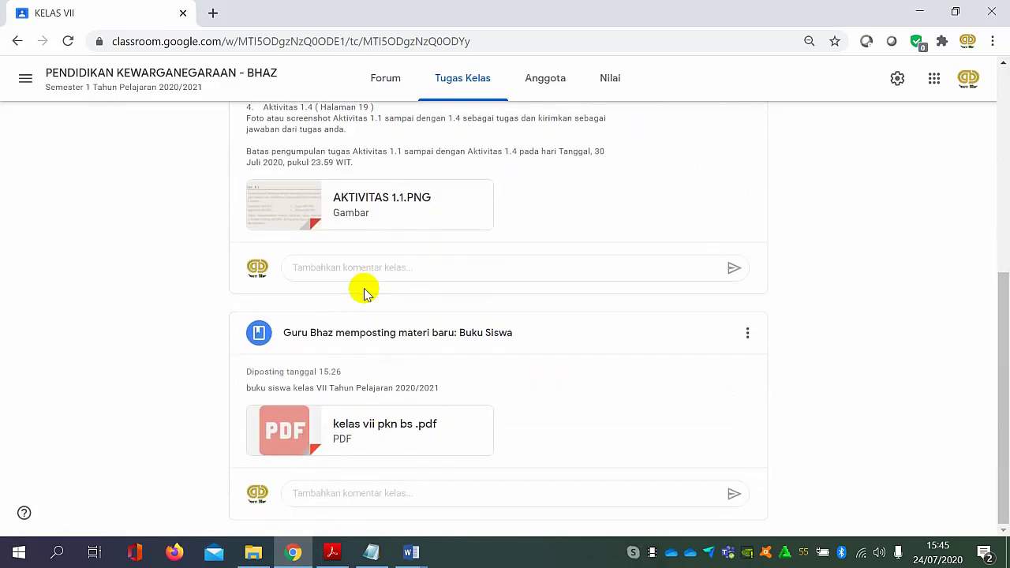
{"action": "scroll", "coordinate": [453, 386], "scroll_direction": "up", "scroll_amount": 5}
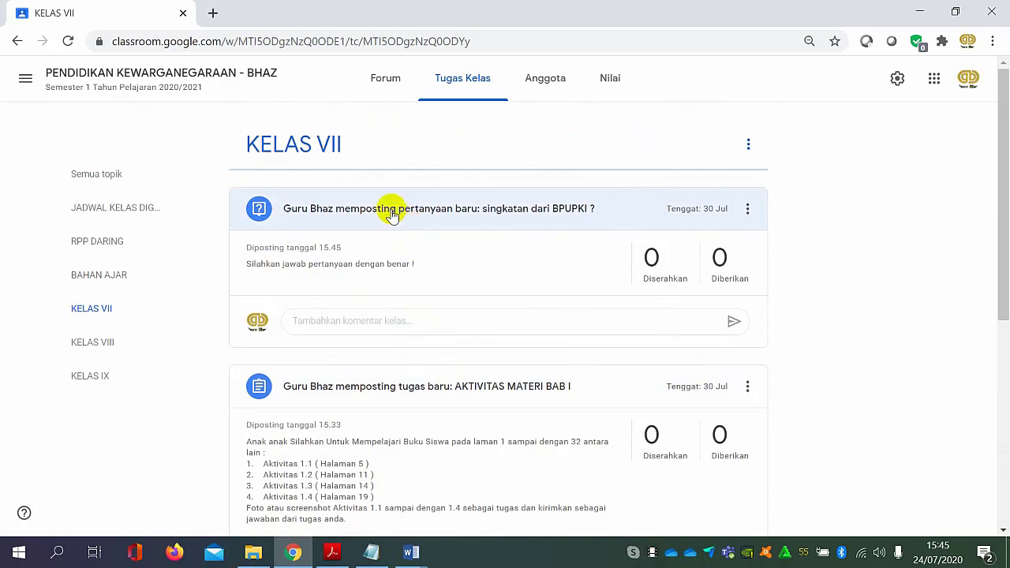
{"action": "left_click", "coordinate": [102, 308]}
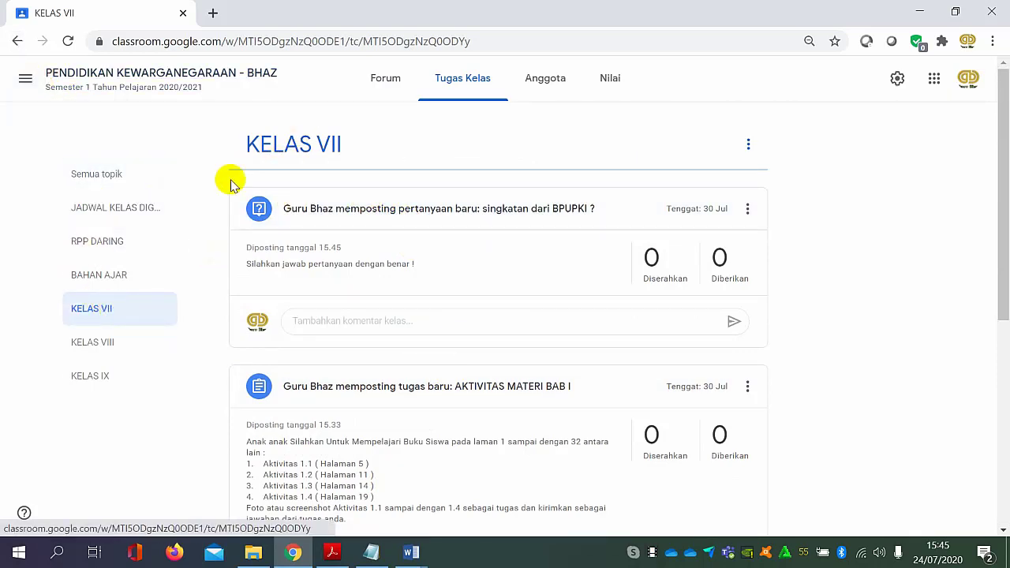
Return to all topics and reorder KELAS VII, moving Buku Siswa to first place and AKTIVITAS MATERI BAB I up one place.
{"action": "left_click", "coordinate": [68, 175]}
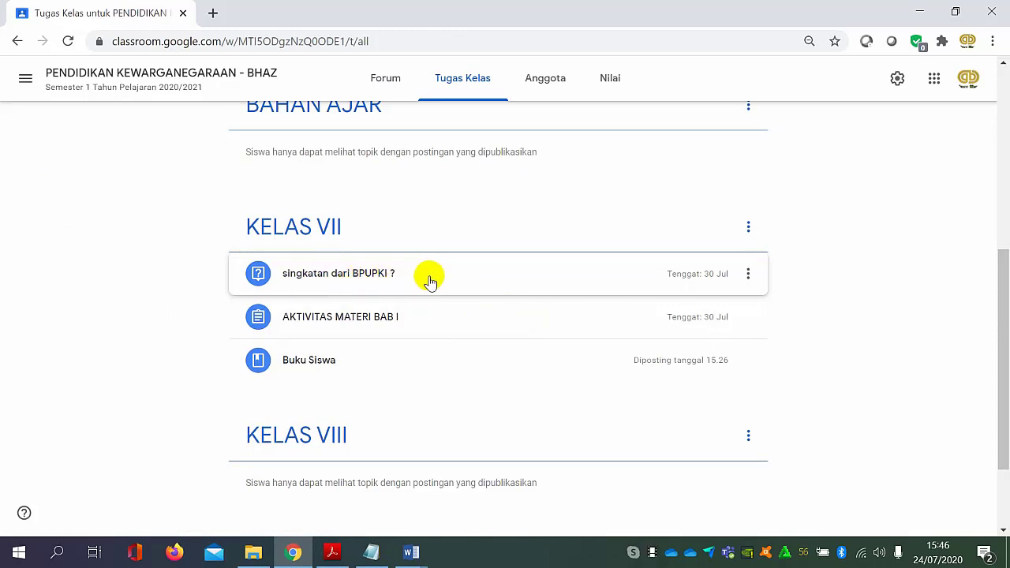
{"action": "scroll", "coordinate": [563, 322], "scroll_direction": "down", "scroll_amount": 2}
{"action": "scroll", "coordinate": [563, 322], "scroll_direction": "up", "scroll_amount": 3}
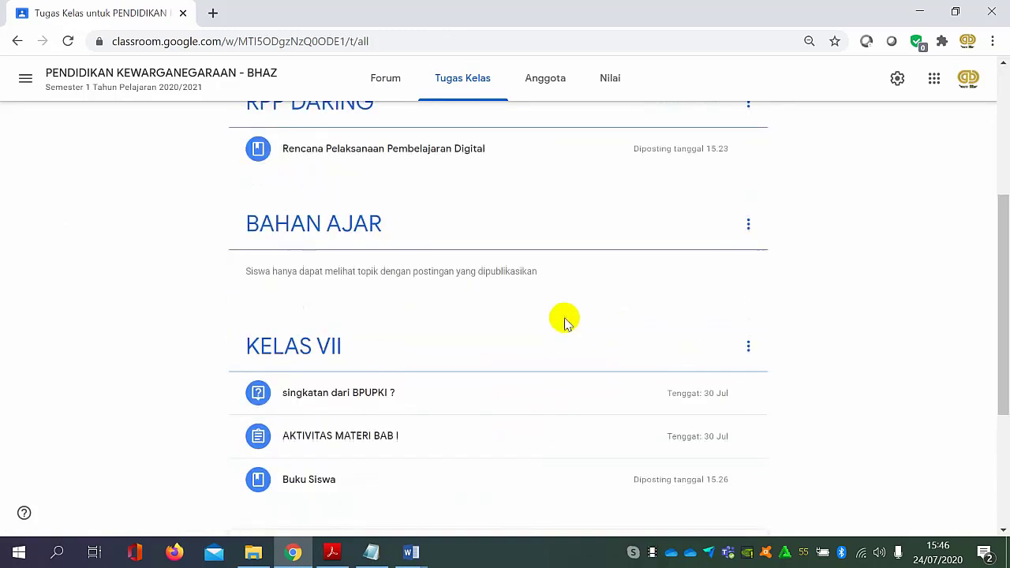
{"action": "scroll", "coordinate": [509, 337], "scroll_direction": "up", "scroll_amount": 3}
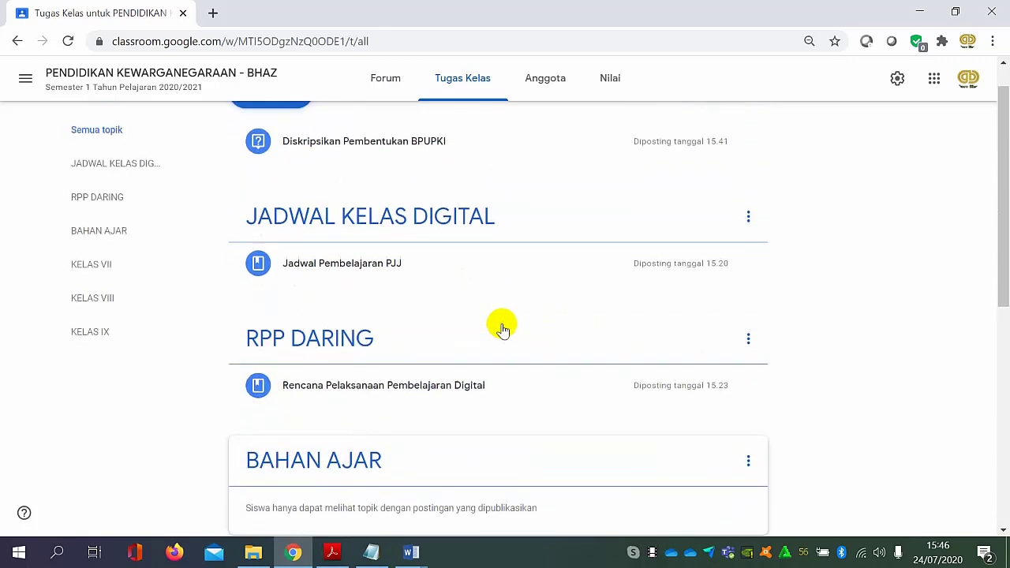
{"action": "scroll", "coordinate": [503, 329], "scroll_direction": "up", "scroll_amount": 1}
{"action": "scroll", "coordinate": [505, 329], "scroll_direction": "down", "scroll_amount": 4}
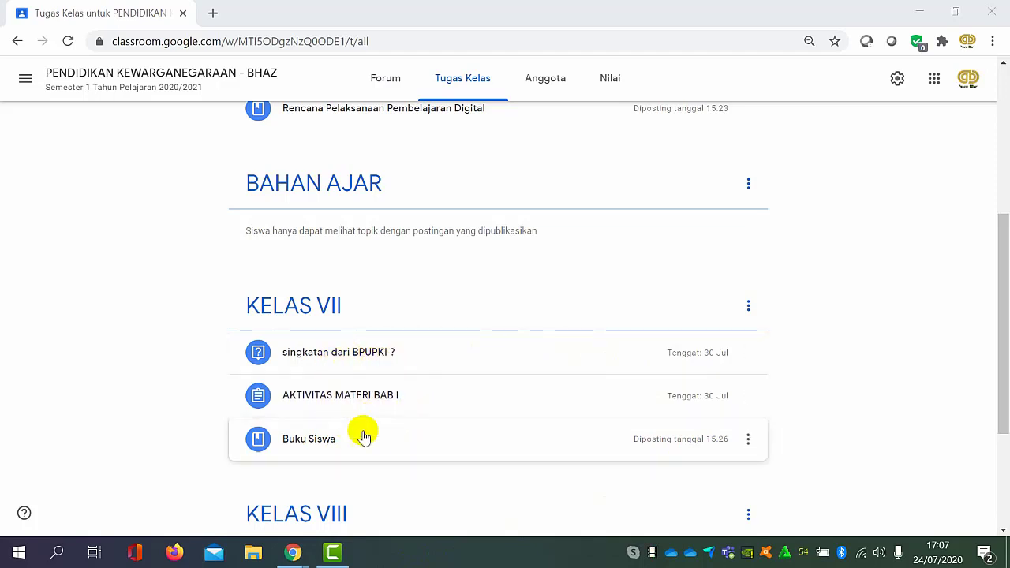
{"action": "left_click", "coordinate": [747, 442]}
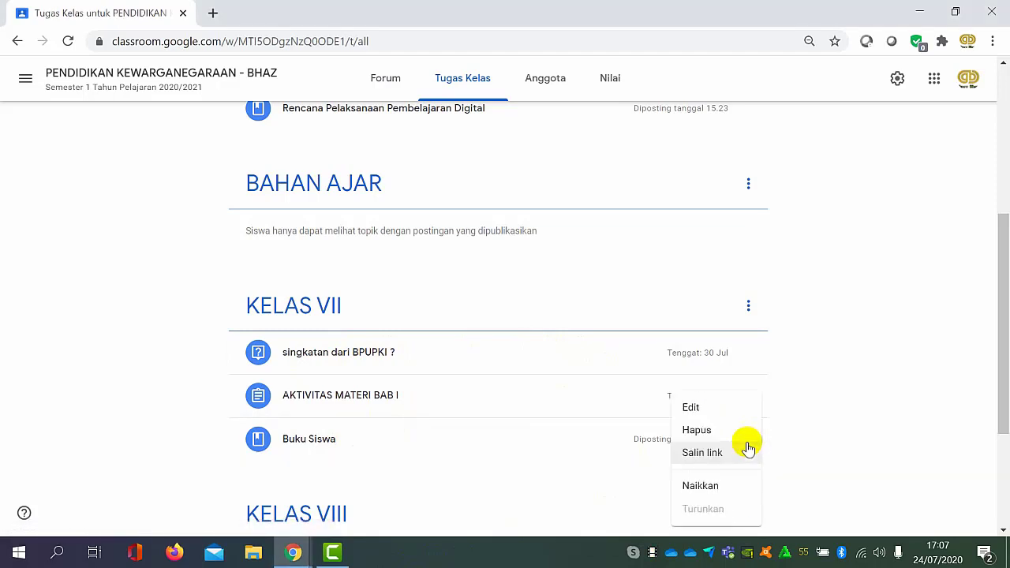
{"action": "left_click", "coordinate": [717, 487]}
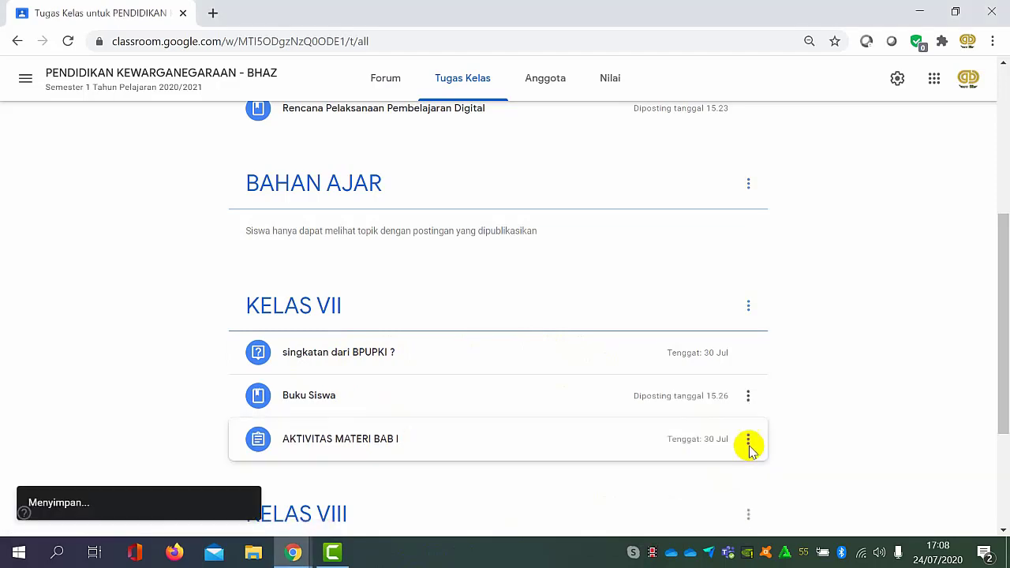
{"action": "left_click", "coordinate": [748, 397]}
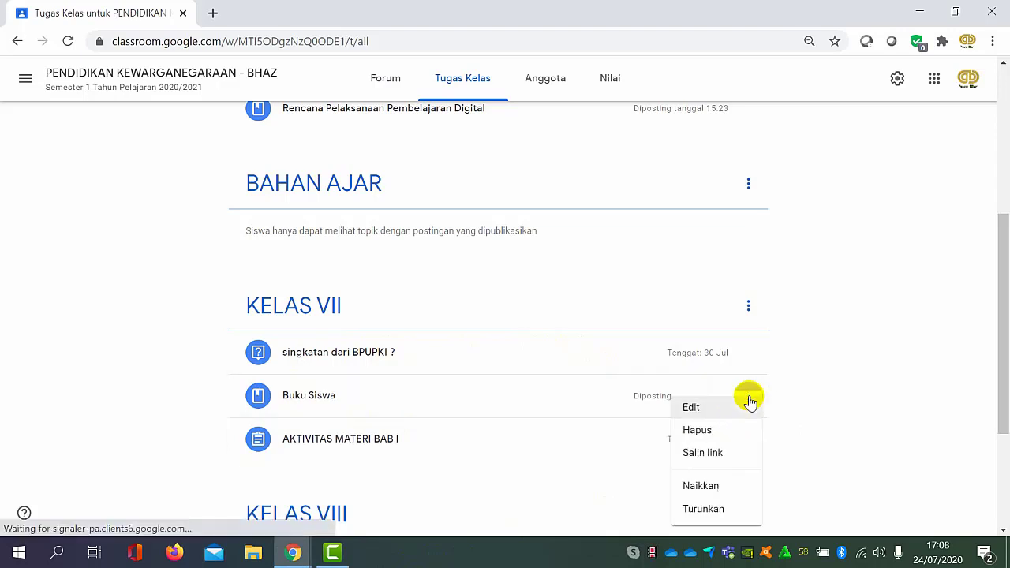
{"action": "left_click", "coordinate": [721, 487]}
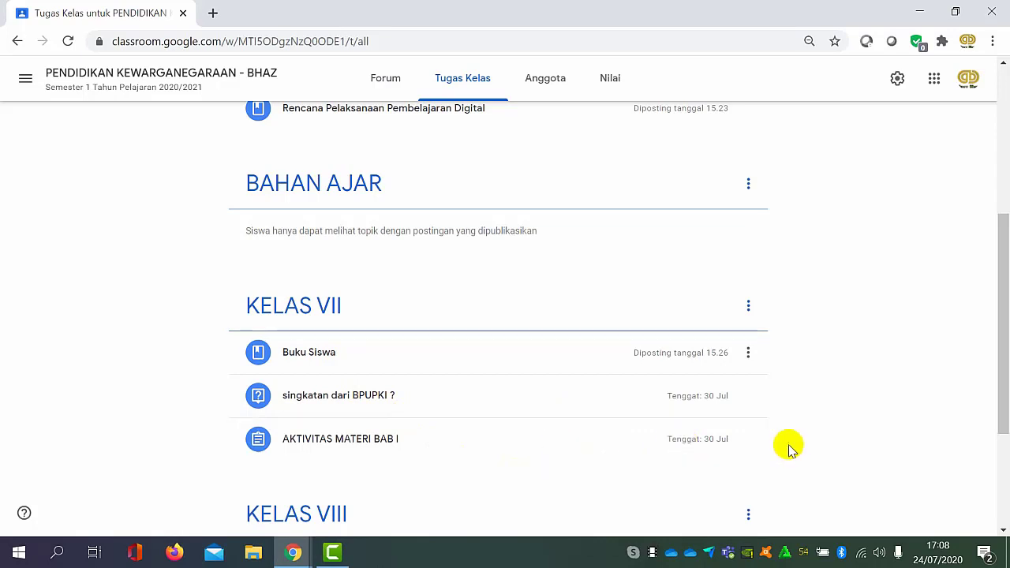
{"action": "left_click", "coordinate": [749, 440]}
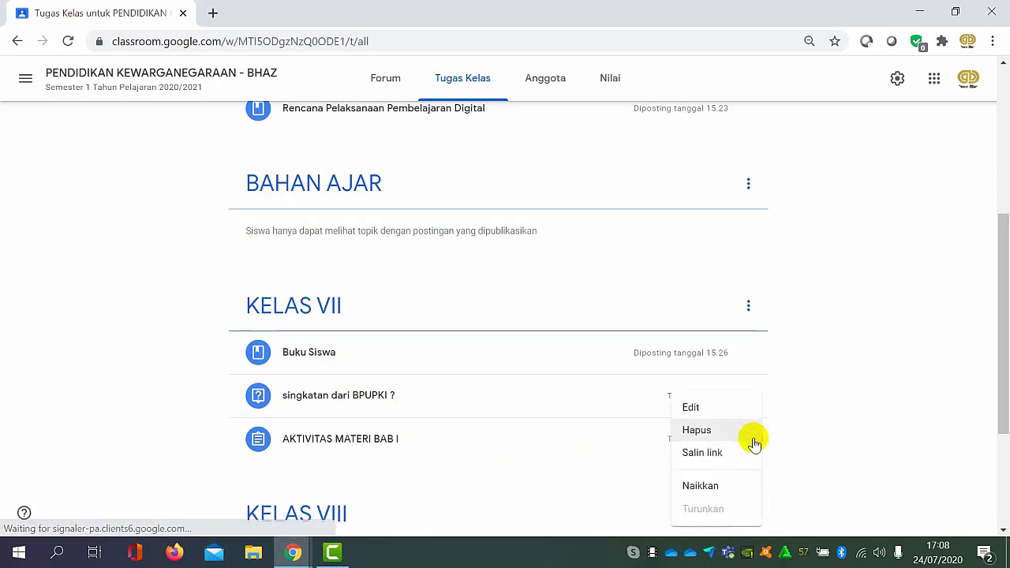
{"action": "left_click", "coordinate": [701, 484]}
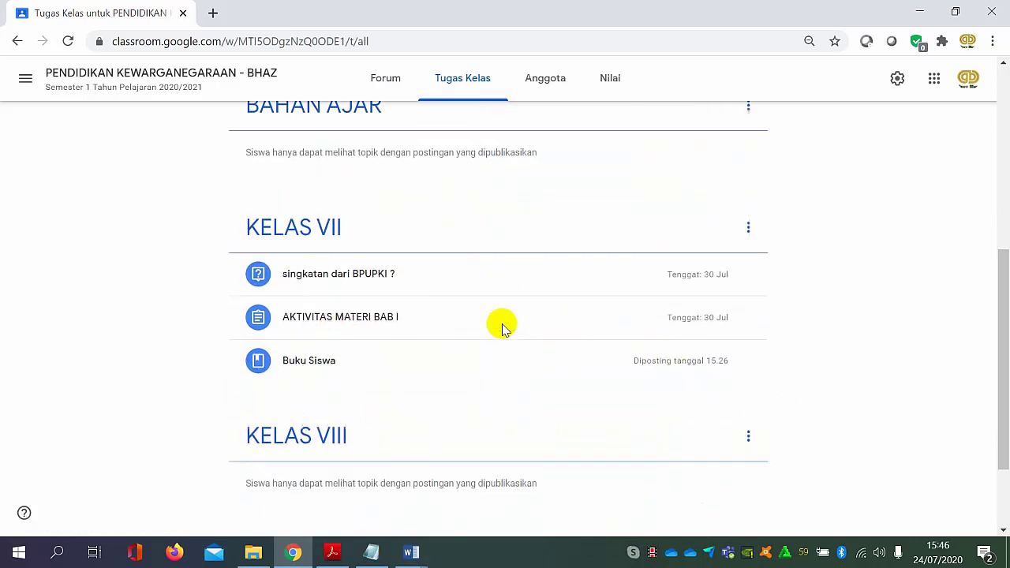
Open the class member list and invite a co-teacher by selecting the suggested e-mail account and sending the invitation.
{"action": "scroll", "coordinate": [501, 329], "scroll_direction": "up", "scroll_amount": 6}
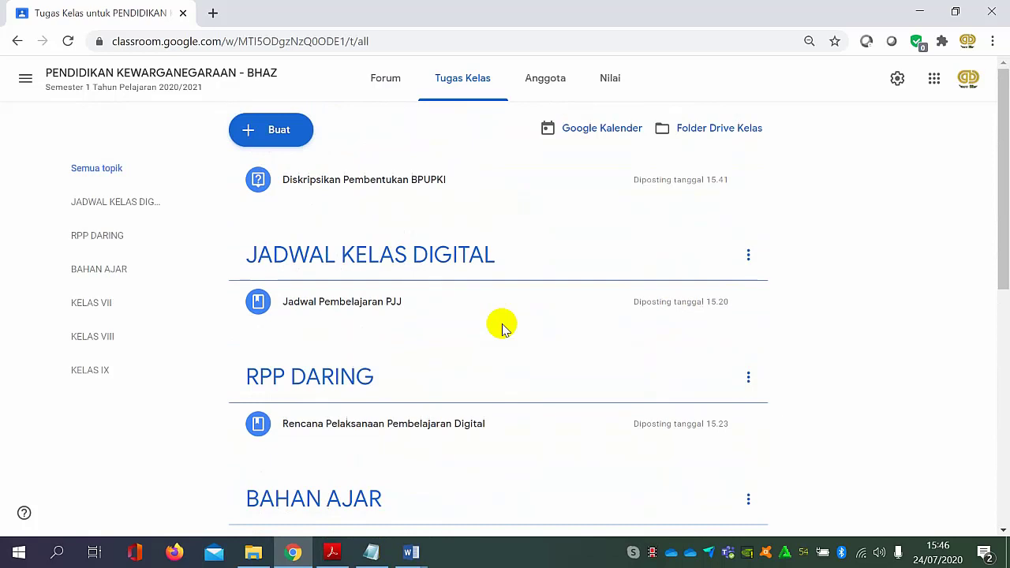
{"action": "scroll", "coordinate": [502, 329], "scroll_direction": "down", "scroll_amount": 2}
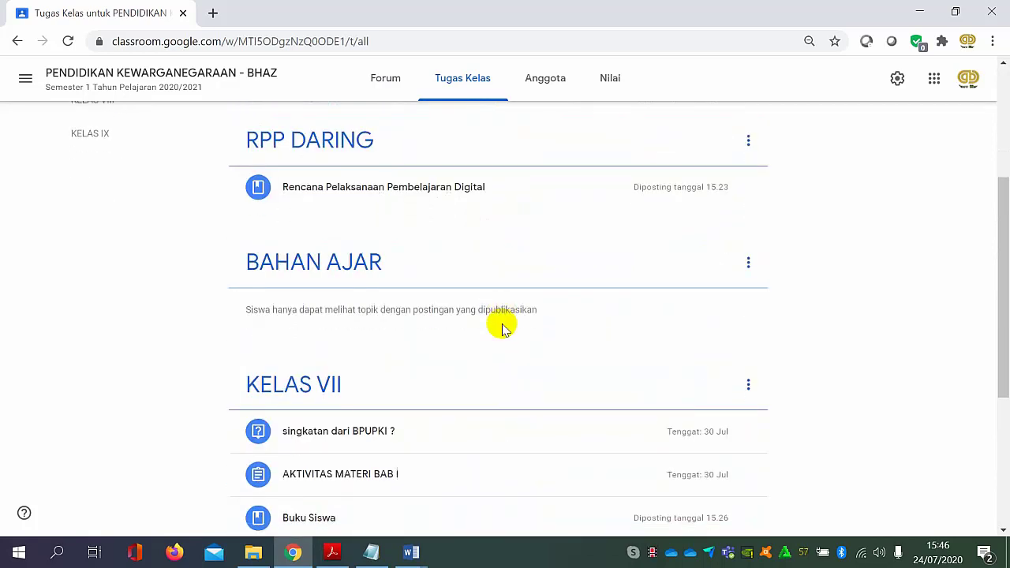
{"action": "scroll", "coordinate": [505, 324], "scroll_direction": "up", "scroll_amount": 3}
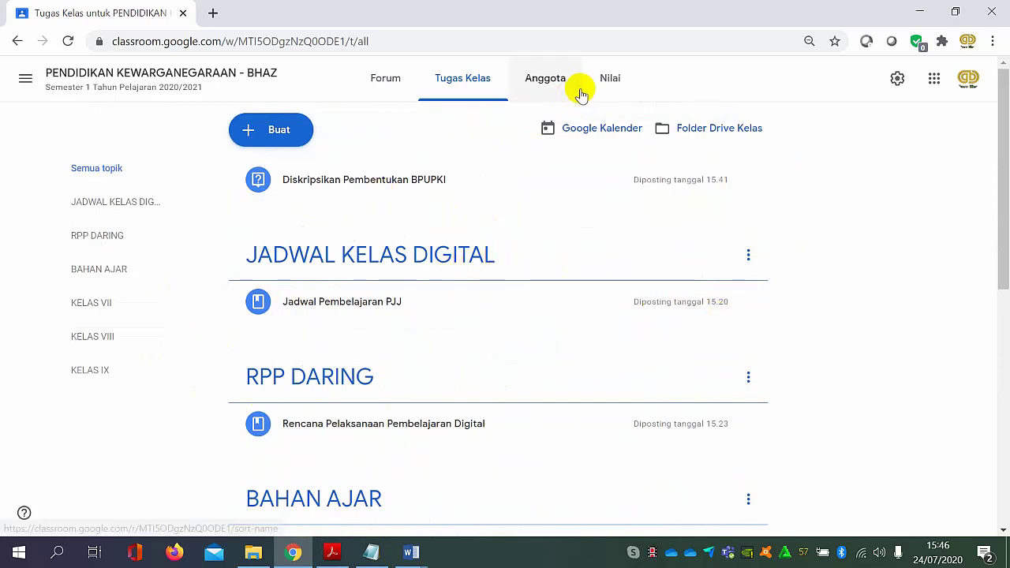
{"action": "left_click", "coordinate": [566, 90]}
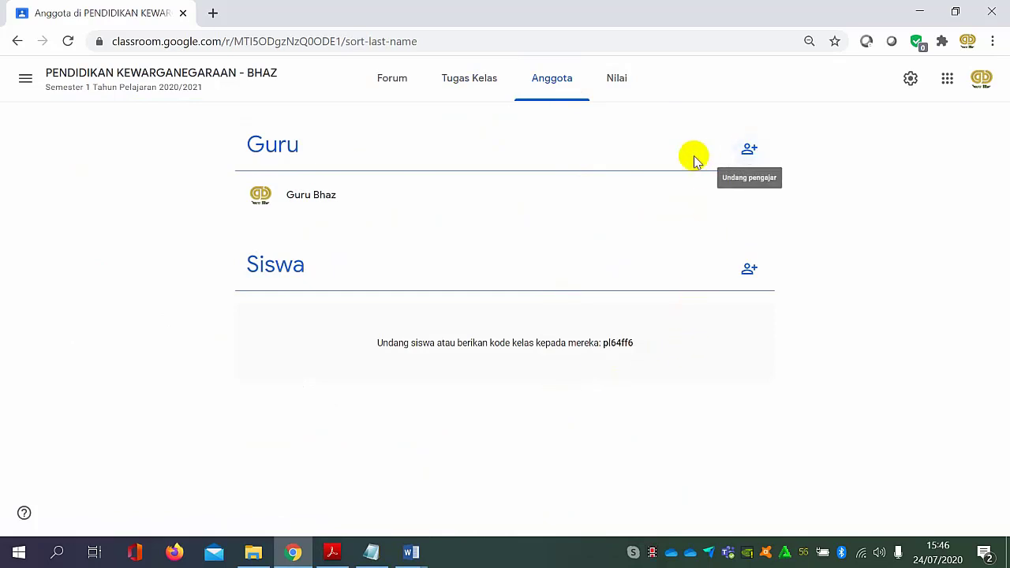
{"action": "left_click", "coordinate": [747, 158]}
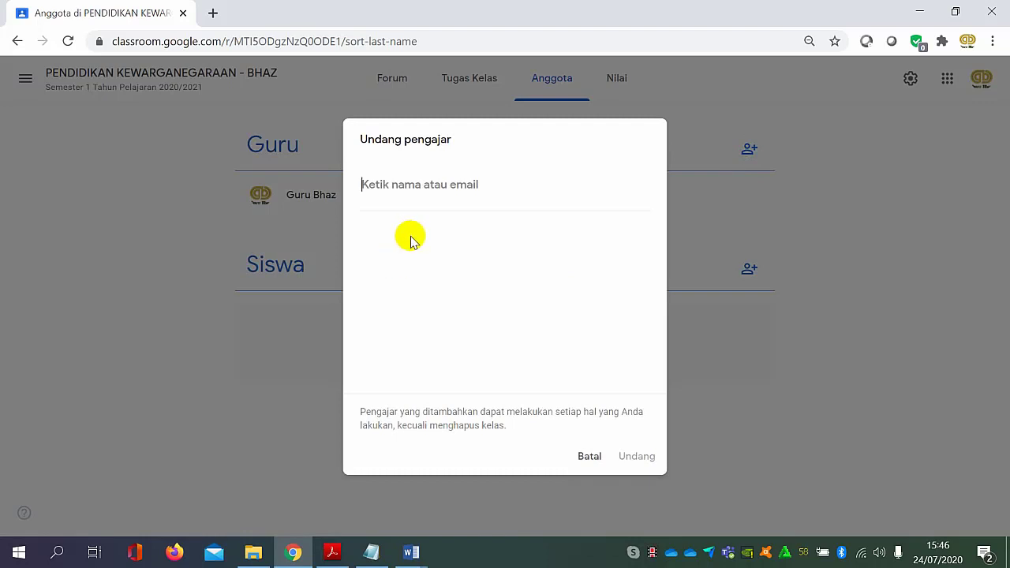
{"action": "type", "text": "la"}
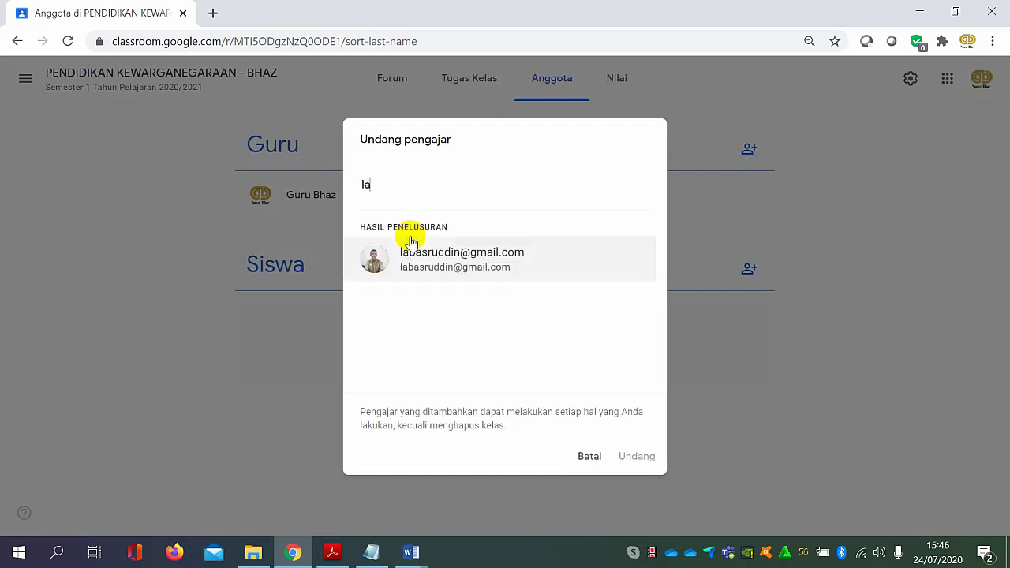
{"action": "left_click", "coordinate": [466, 255]}
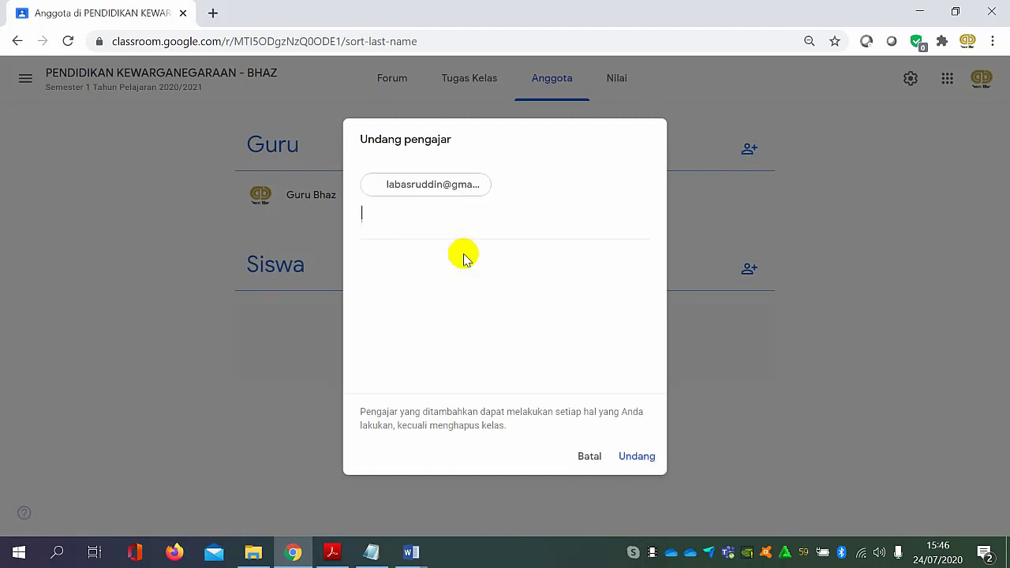
{"action": "left_click", "coordinate": [635, 458]}
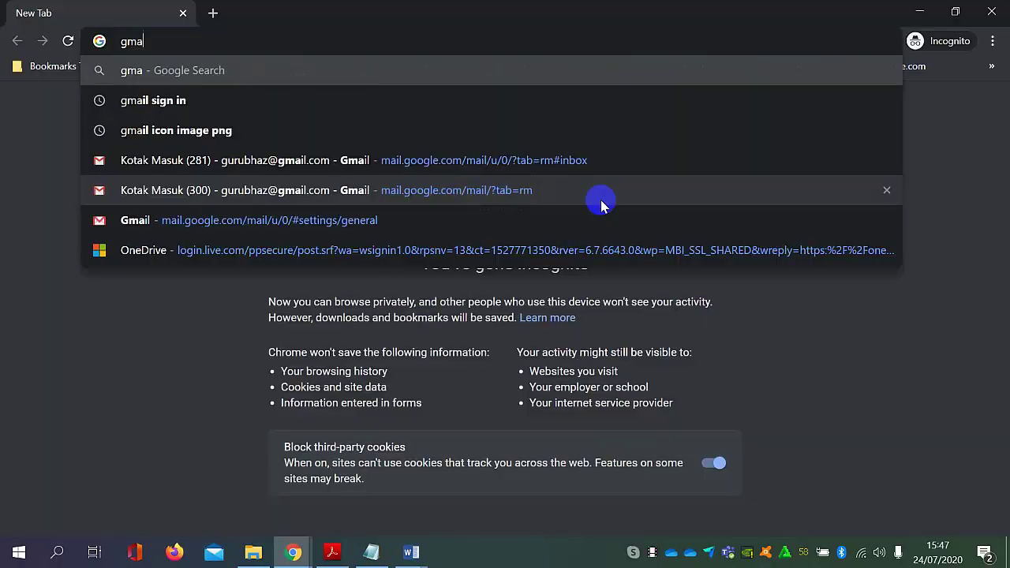
Search Google for gmail in an Incognito browser window and open the Google account login page.
{"action": "type", "text": "il"}
{"action": "key", "text": "Return"}
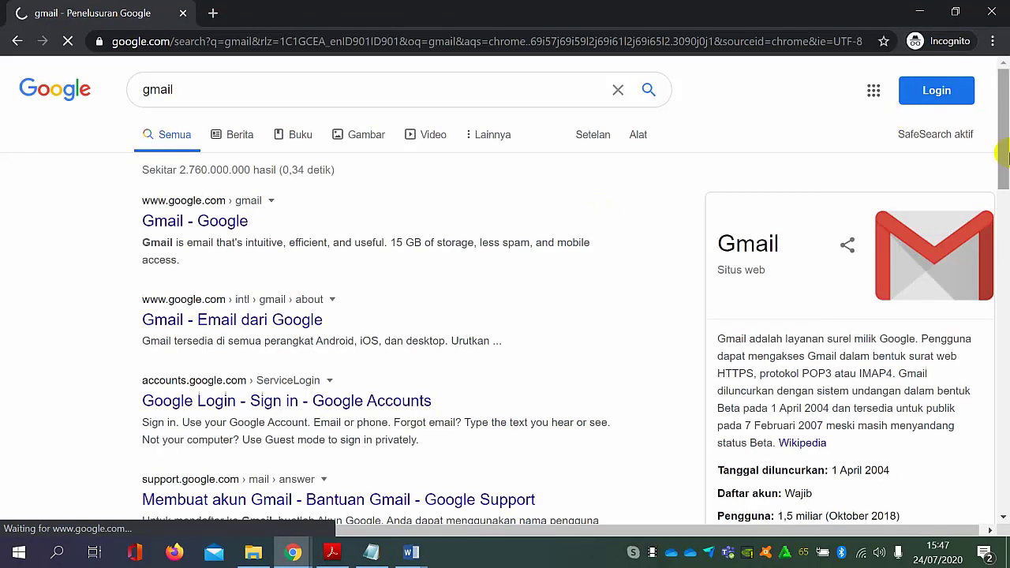
{"action": "left_click", "coordinate": [888, 93]}
{"action": "left_click", "coordinate": [924, 94]}
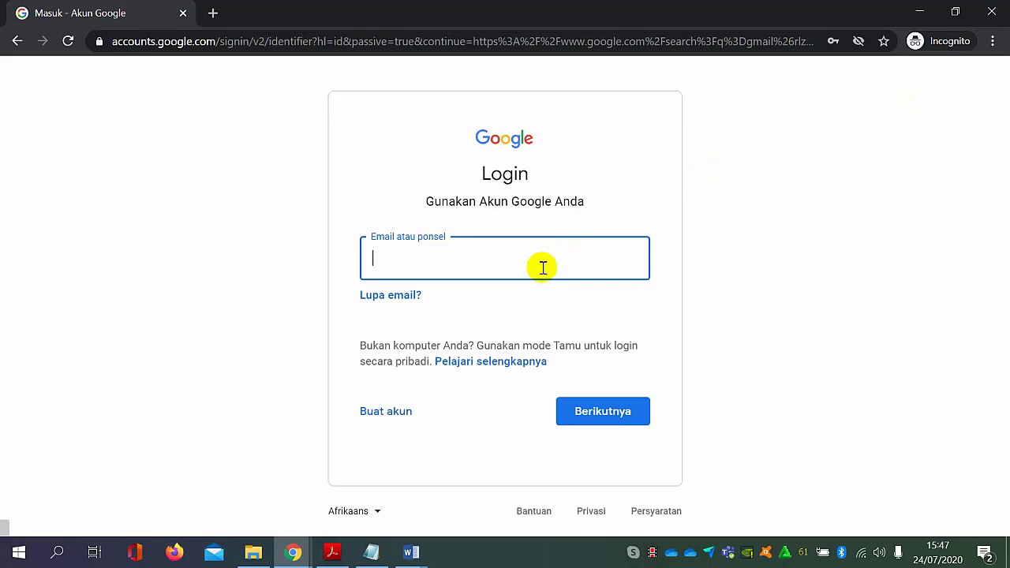
Sign in to the invited teacher's Google account with the saved e-mail address and the account password.
{"action": "left_click", "coordinate": [542, 268]}
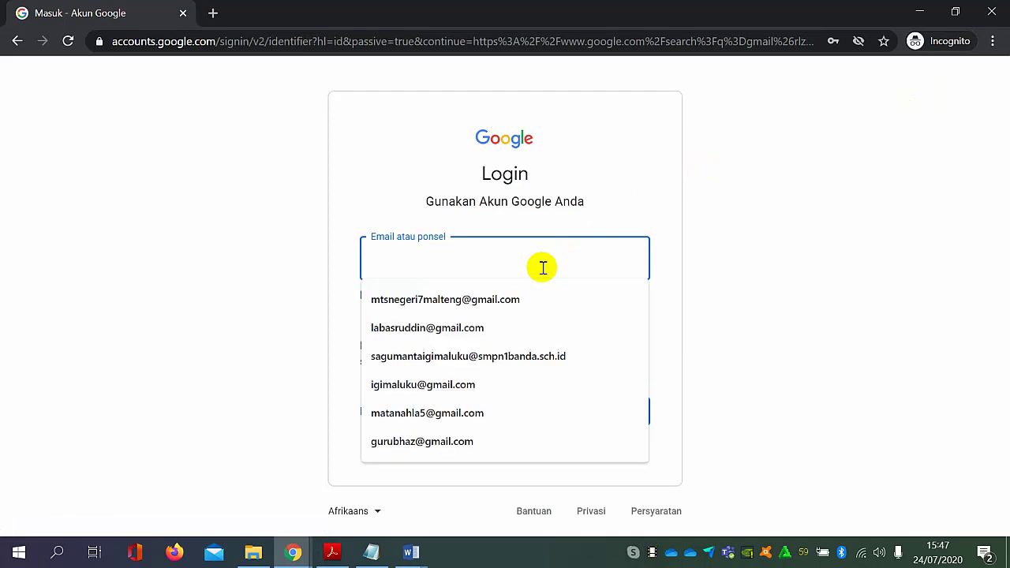
{"action": "left_click", "coordinate": [532, 322]}
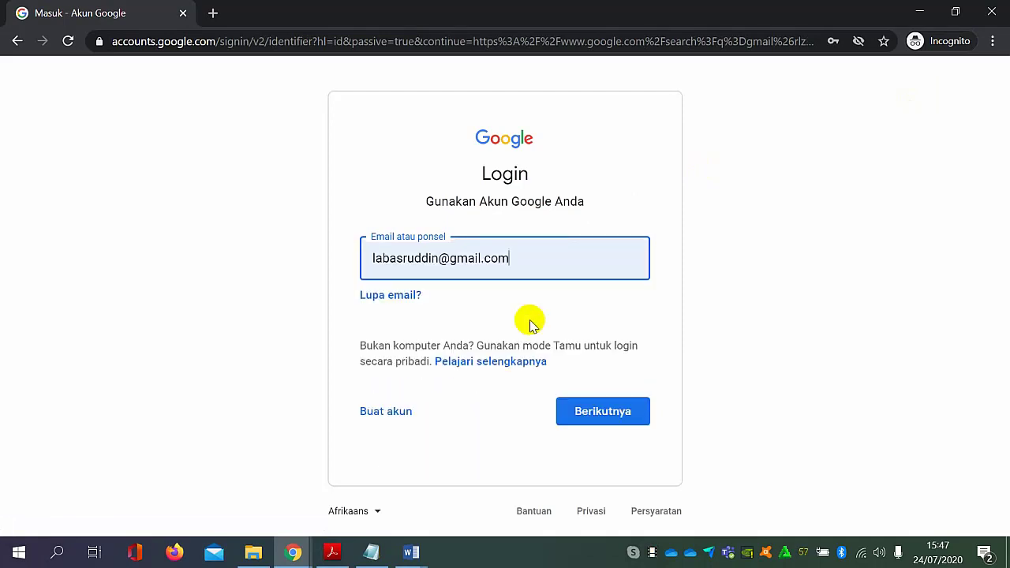
{"action": "left_click", "coordinate": [580, 408]}
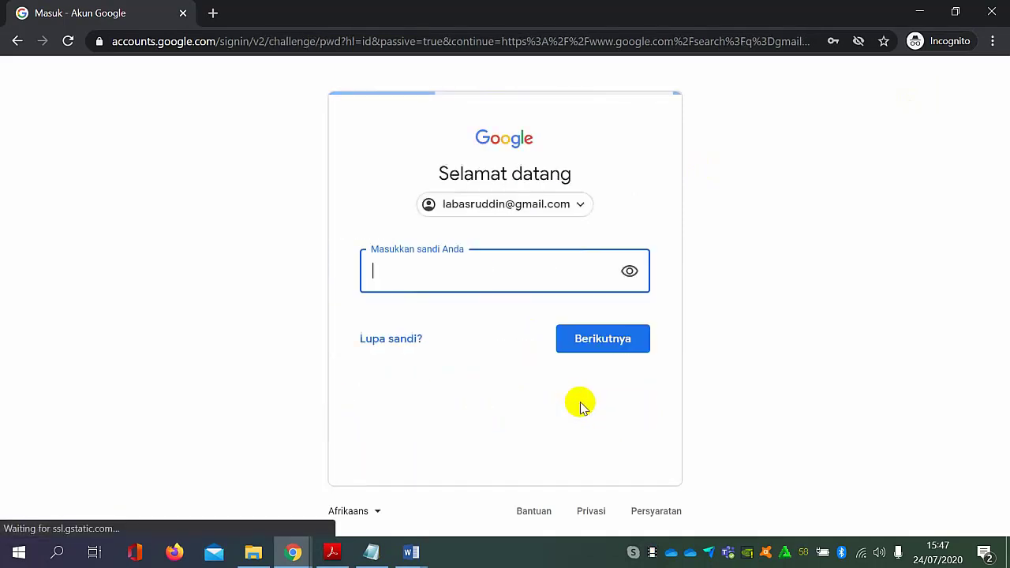
{"action": "left_click", "coordinate": [601, 336]}
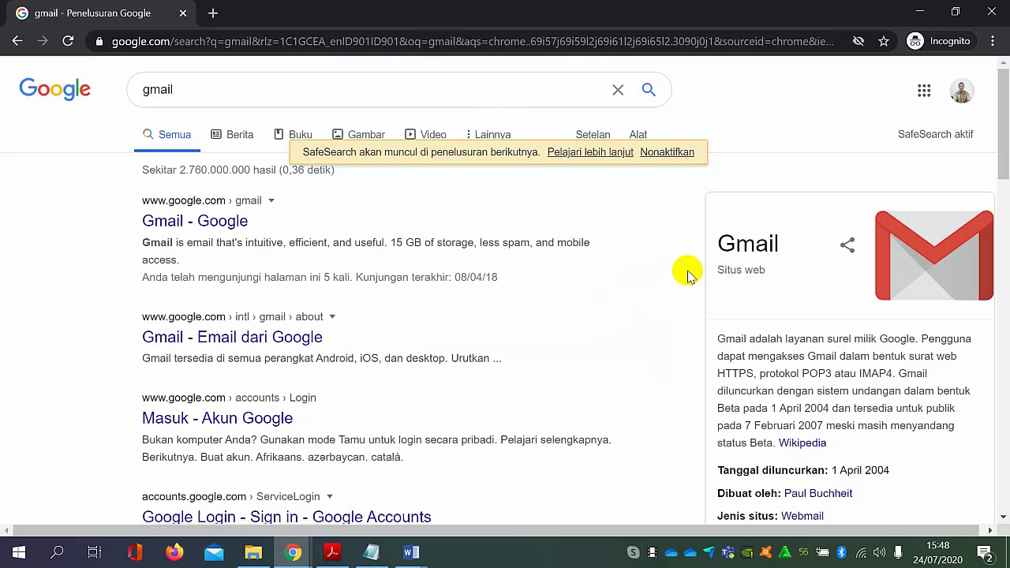
Open Gmail from the Google apps and view the invitation e-mail to co-teach PENDIDIKAN KEWARGANEGARAAN - BHAZ.
{"action": "left_click", "coordinate": [922, 90]}
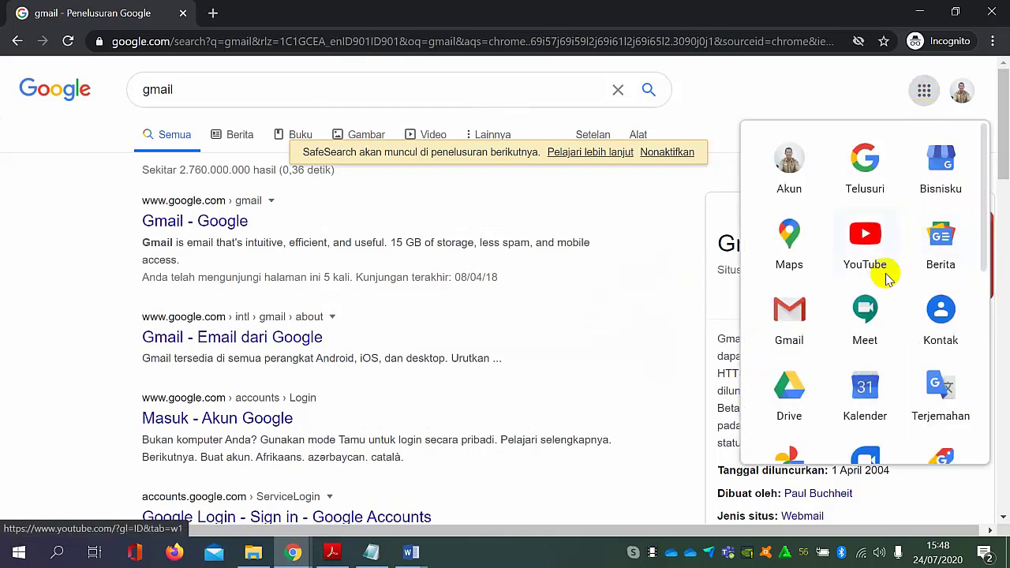
{"action": "left_click", "coordinate": [781, 306]}
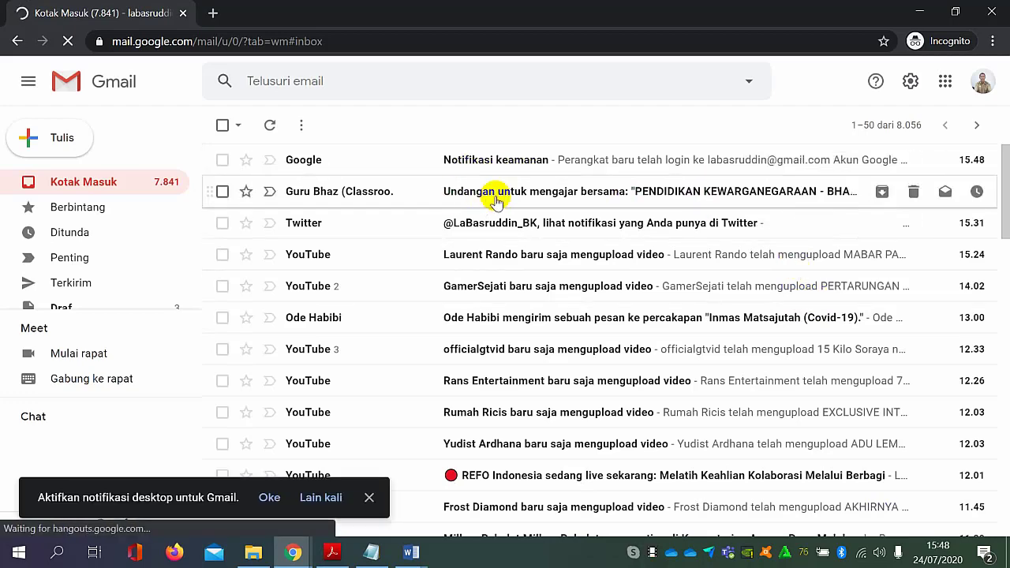
{"action": "left_click", "coordinate": [491, 197]}
{"action": "scroll", "coordinate": [671, 340], "scroll_direction": "down", "scroll_amount": 4}
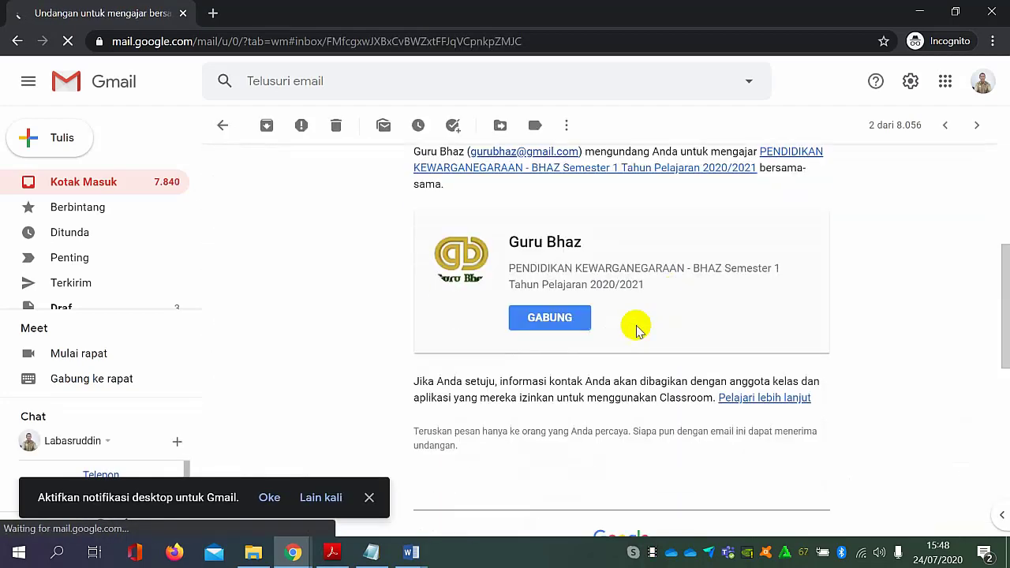
Join the class from the invitation, accept the co-teacher role and dismiss the tip about inviting students.
{"action": "left_click", "coordinate": [550, 320]}
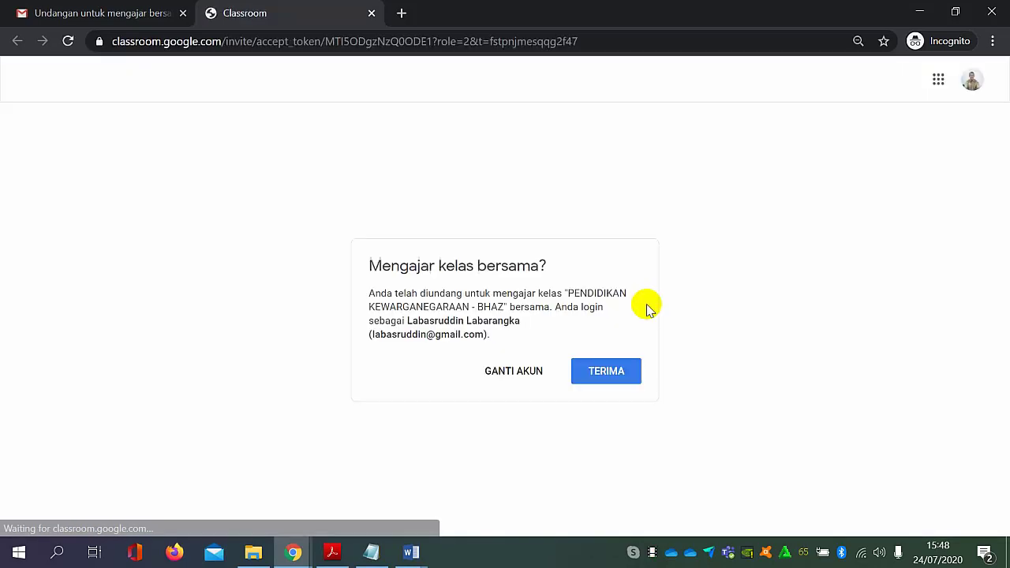
{"action": "left_click", "coordinate": [629, 371]}
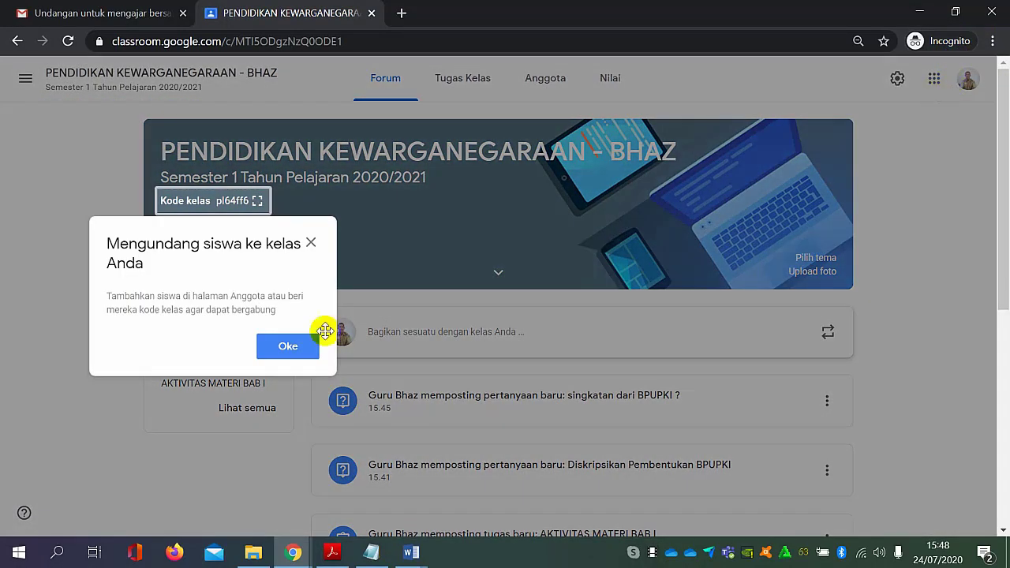
{"action": "left_click", "coordinate": [273, 346]}
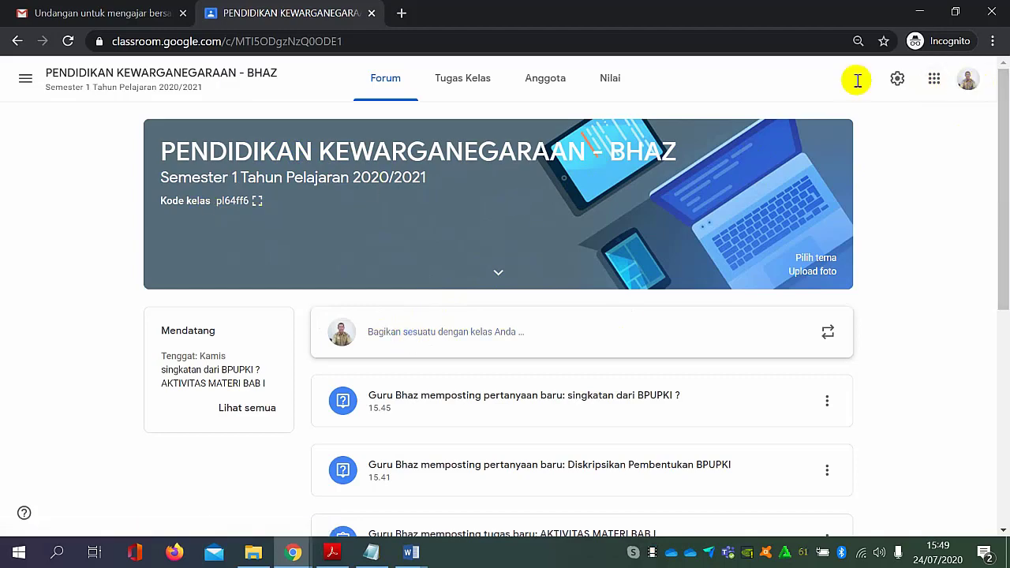
Close the co-teacher's class tab and Incognito window, returning to the member list in the class owner's account.
{"action": "left_click", "coordinate": [372, 13]}
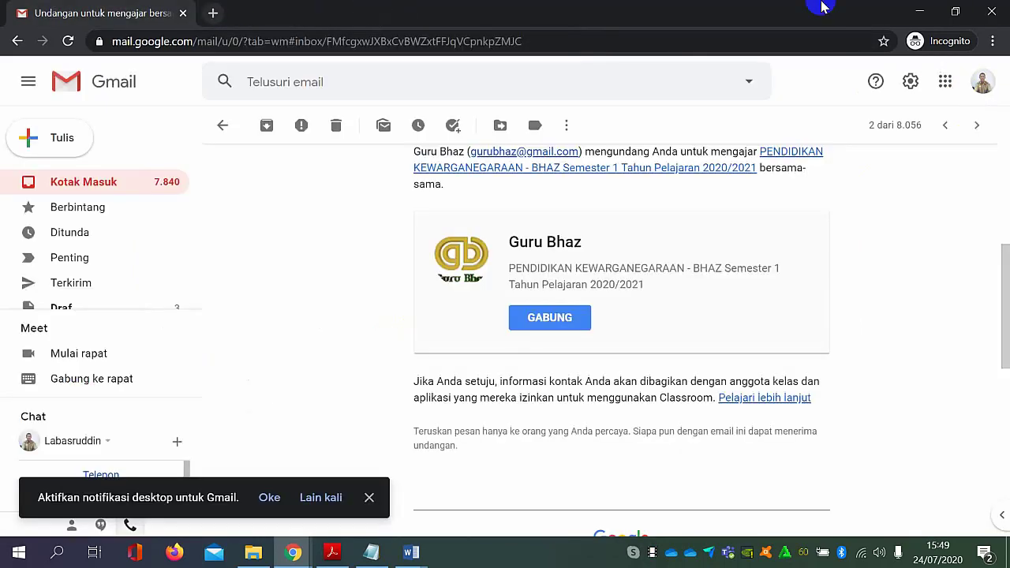
{"action": "left_click", "coordinate": [993, 13]}
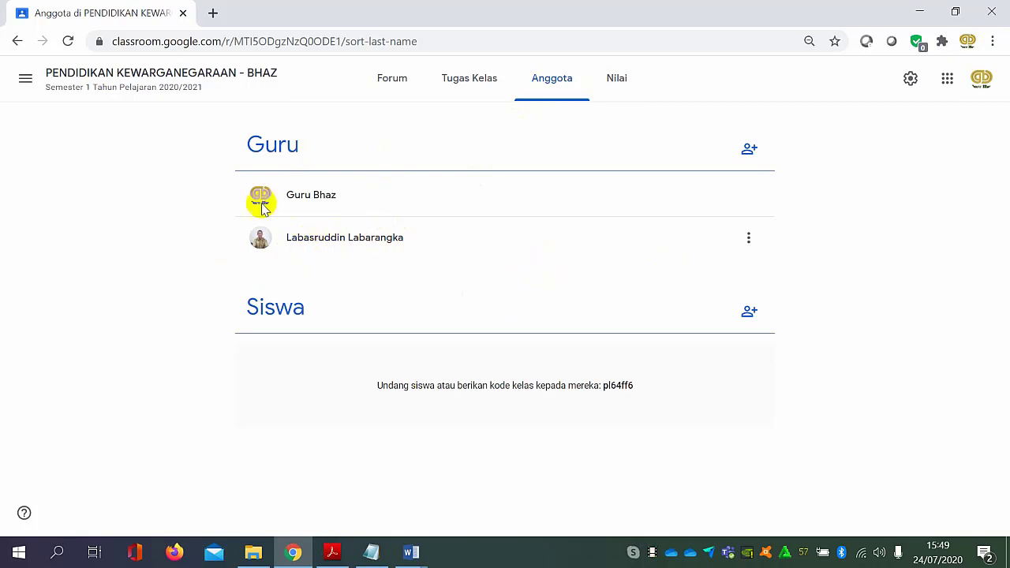
{"action": "left_click", "coordinate": [549, 82]}
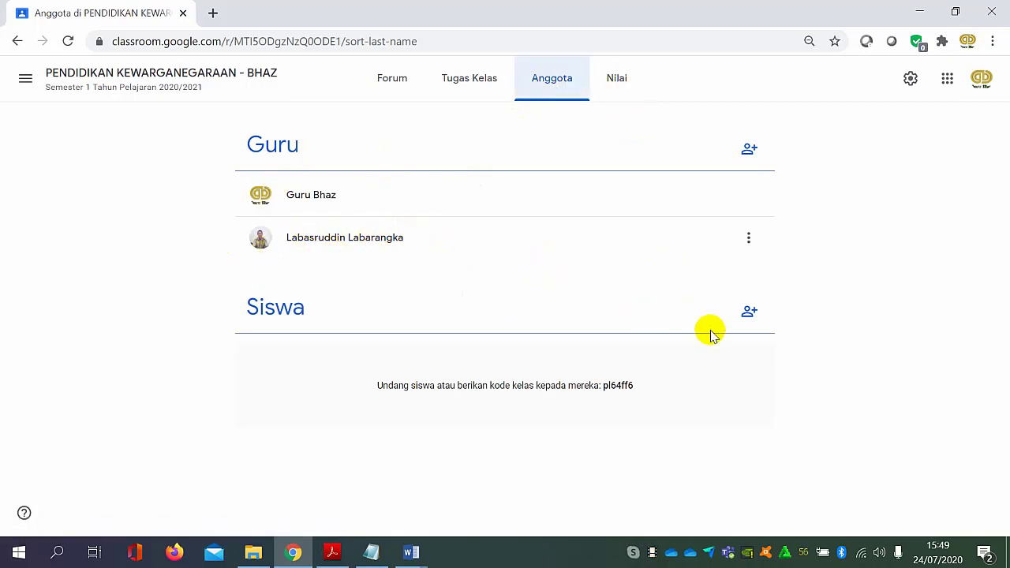
{"action": "left_click", "coordinate": [750, 313]}
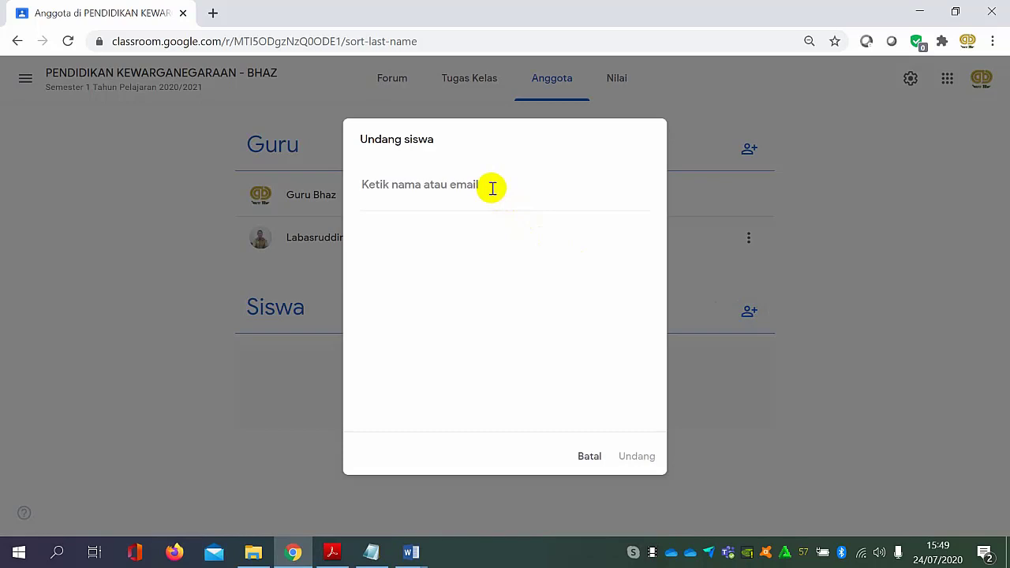
{"action": "left_click", "coordinate": [588, 456]}
{"action": "left_click", "coordinate": [750, 312]}
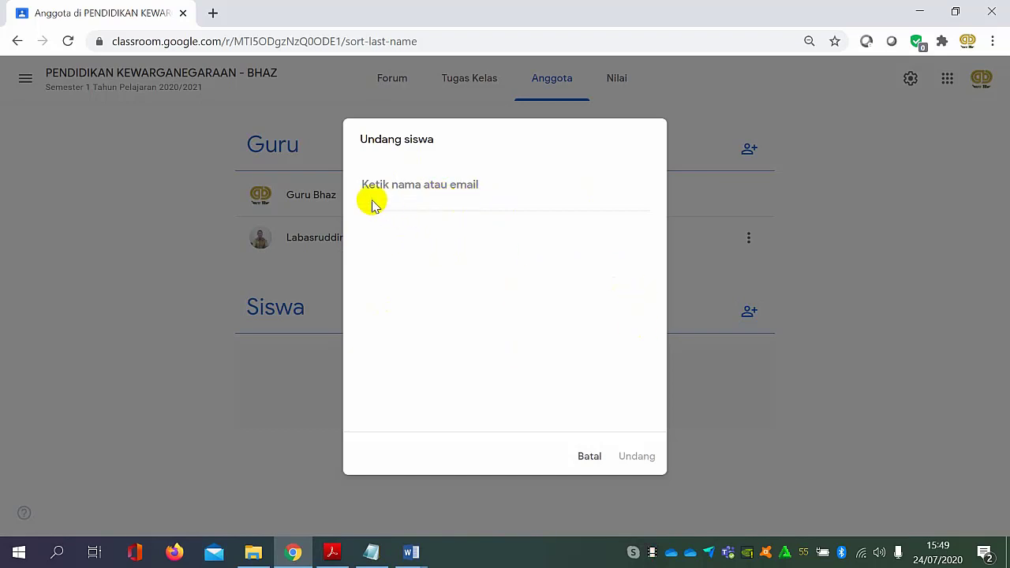
{"action": "left_click", "coordinate": [590, 457]}
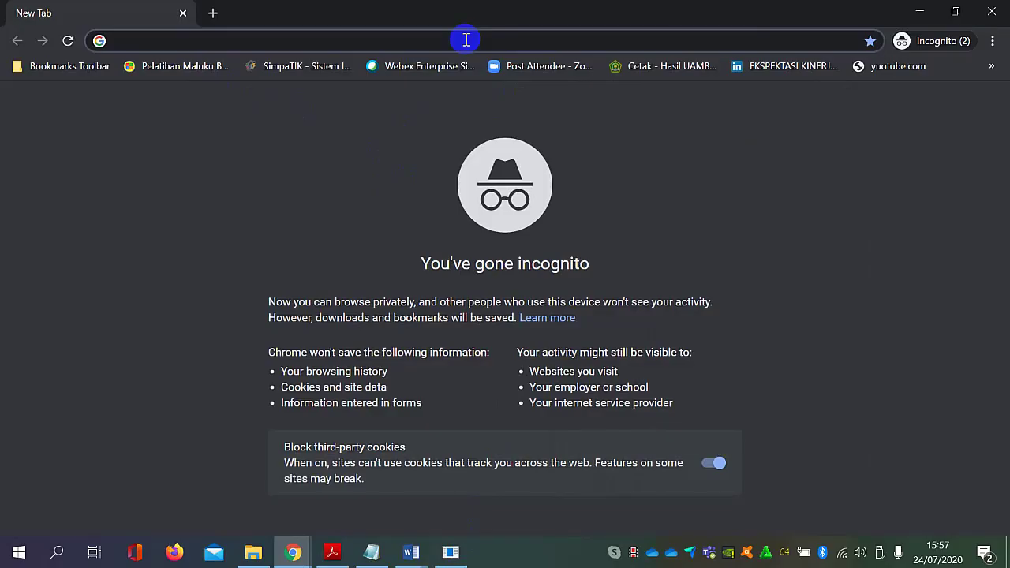
Search Google for gamil in a new Incognito window and start adding another Google account.
{"action": "type", "text": "gami"}
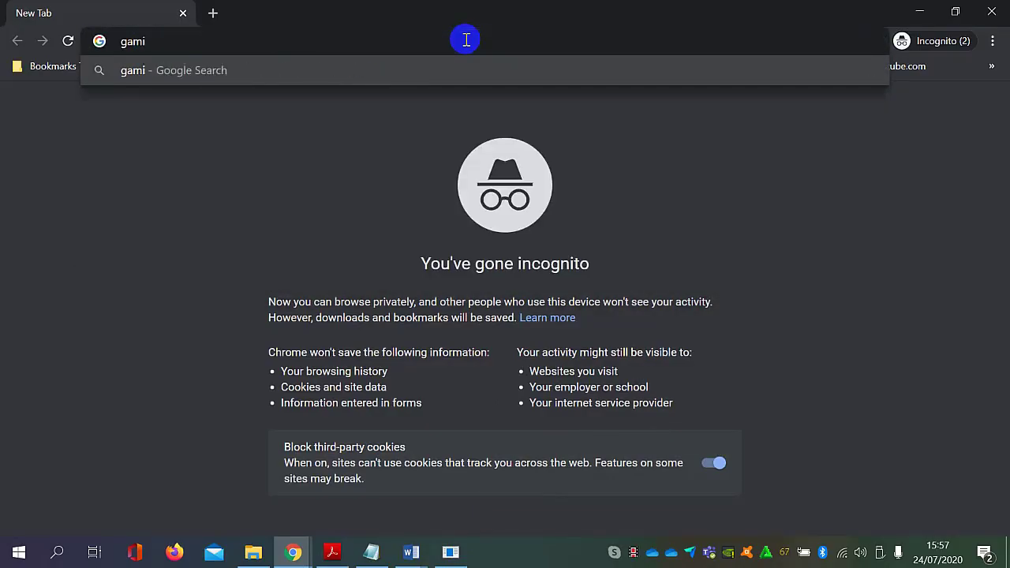
{"action": "type", "text": "i"}
{"action": "key", "text": "BackSpace"}
{"action": "type", "text": "l"}
{"action": "key", "text": "Return"}
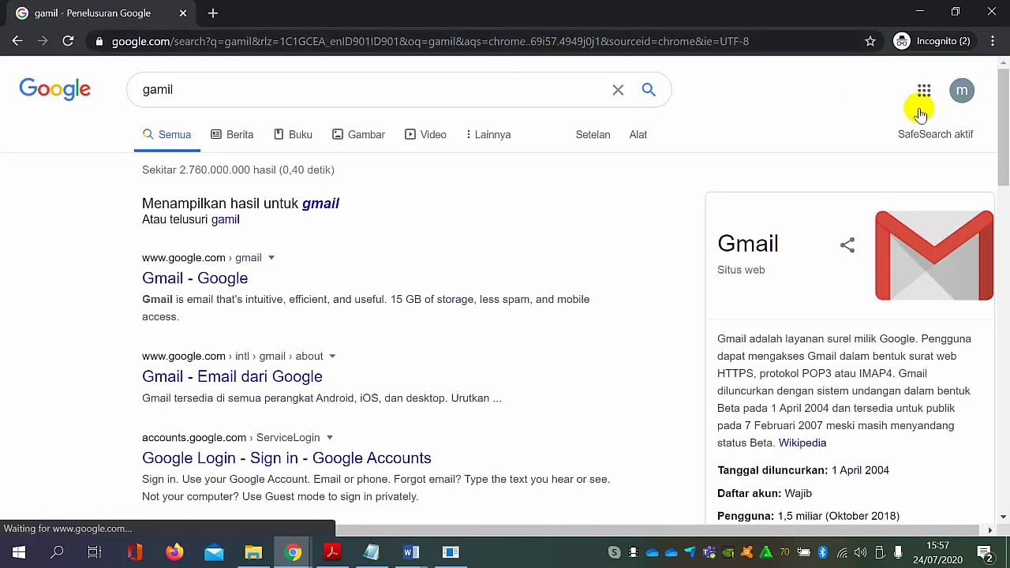
{"action": "left_click", "coordinate": [961, 89]}
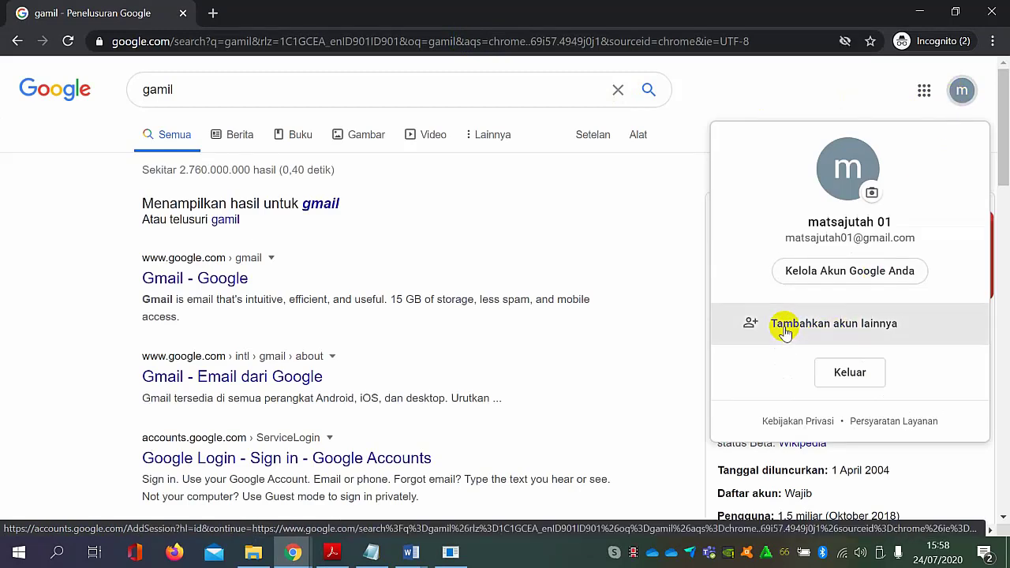
{"action": "left_click", "coordinate": [785, 327]}
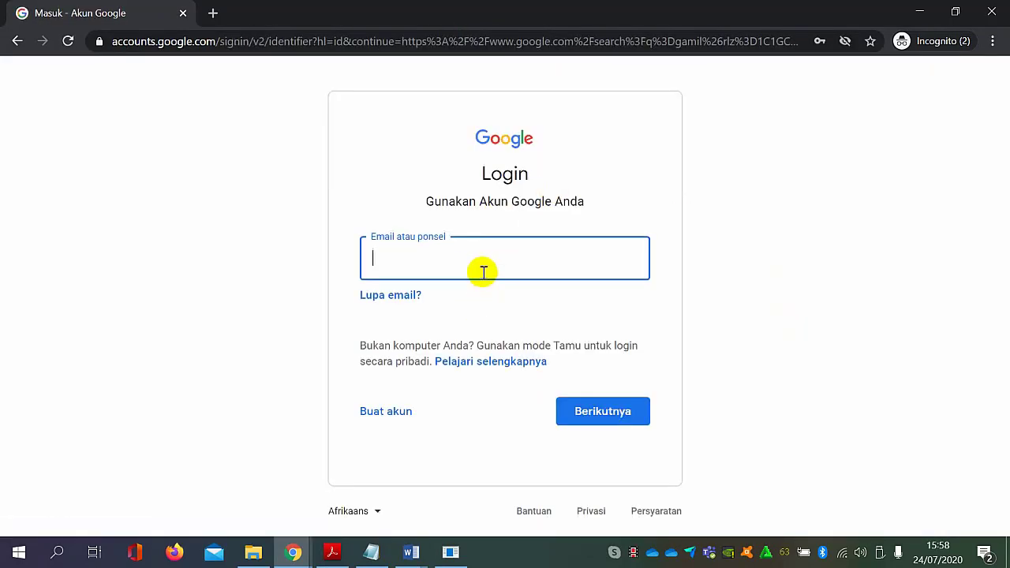
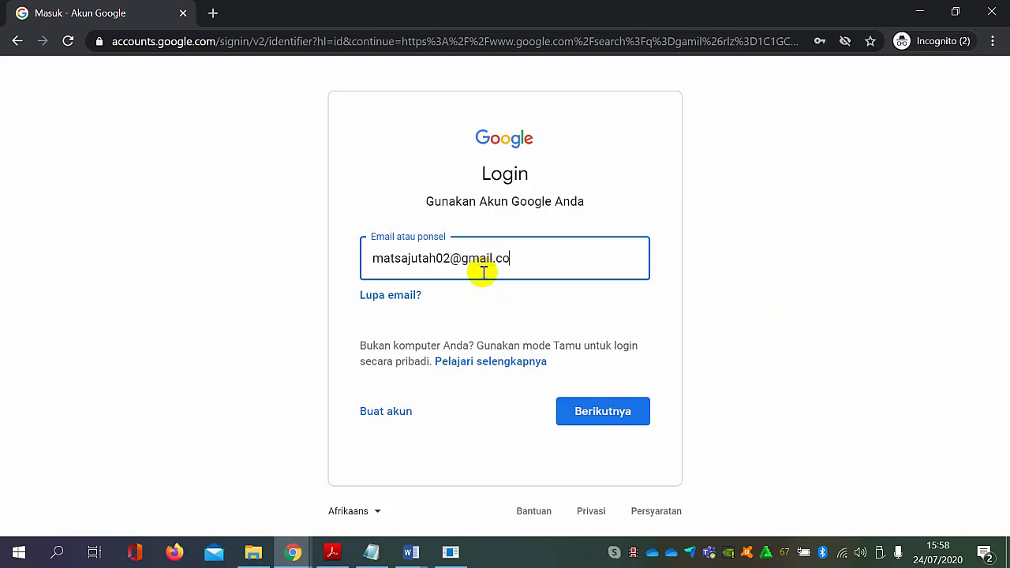
Sign in with the student's e-mail address and account password, and confirm the account recovery information.
{"action": "left_click", "coordinate": [628, 413]}
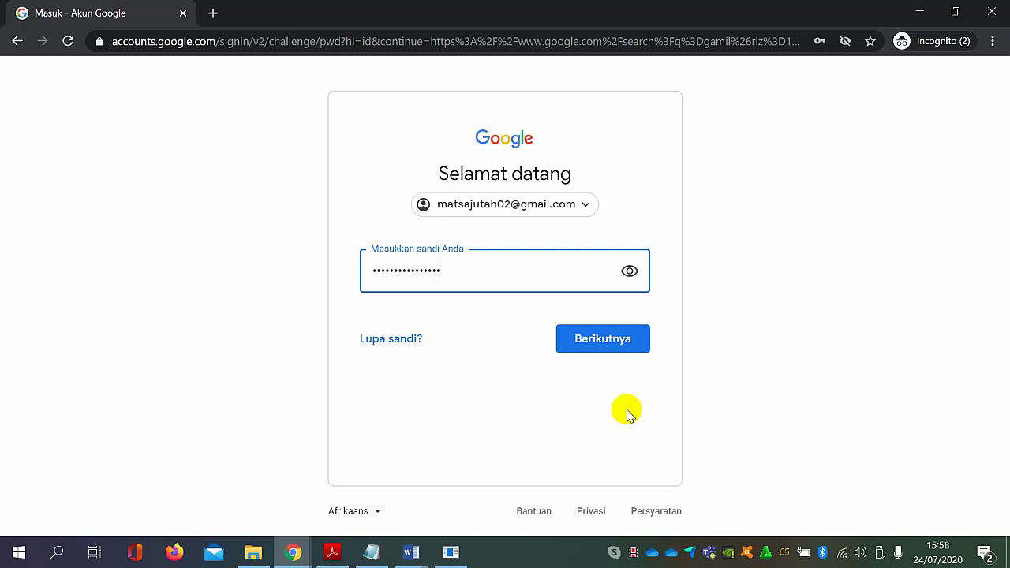
{"action": "key", "text": "Return"}
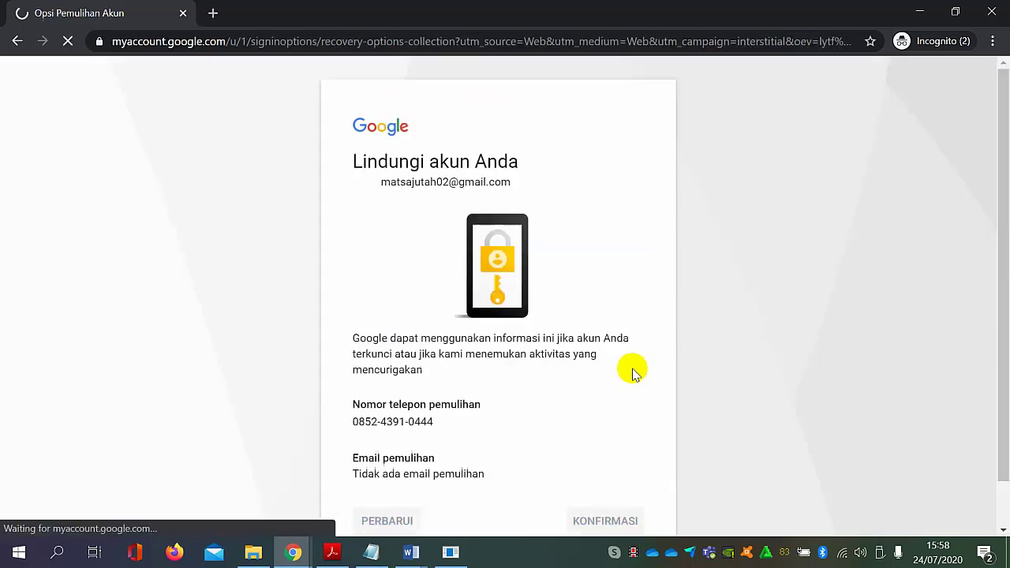
{"action": "scroll", "coordinate": [602, 449], "scroll_direction": "down", "scroll_amount": 1}
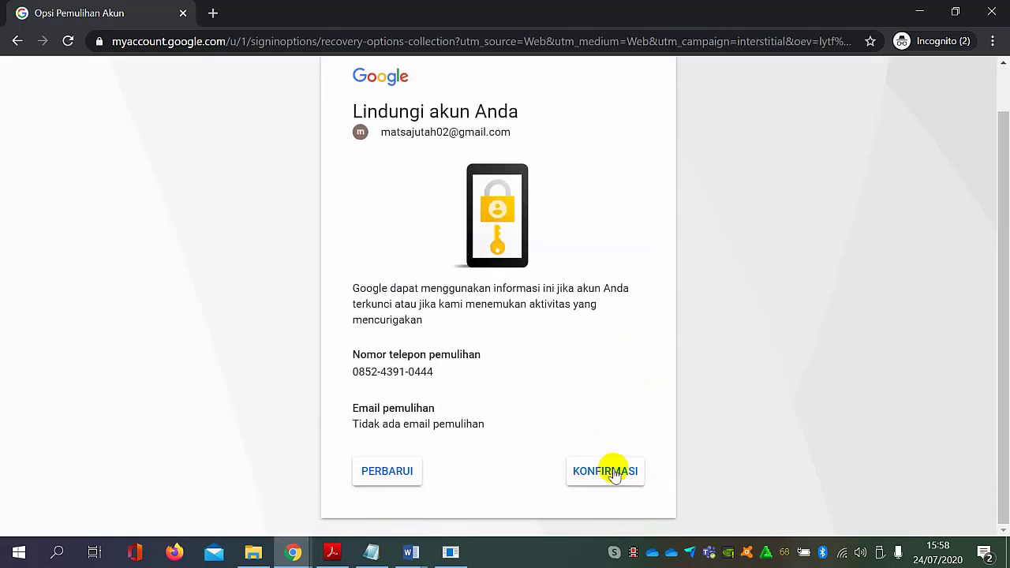
{"action": "left_click", "coordinate": [605, 466]}
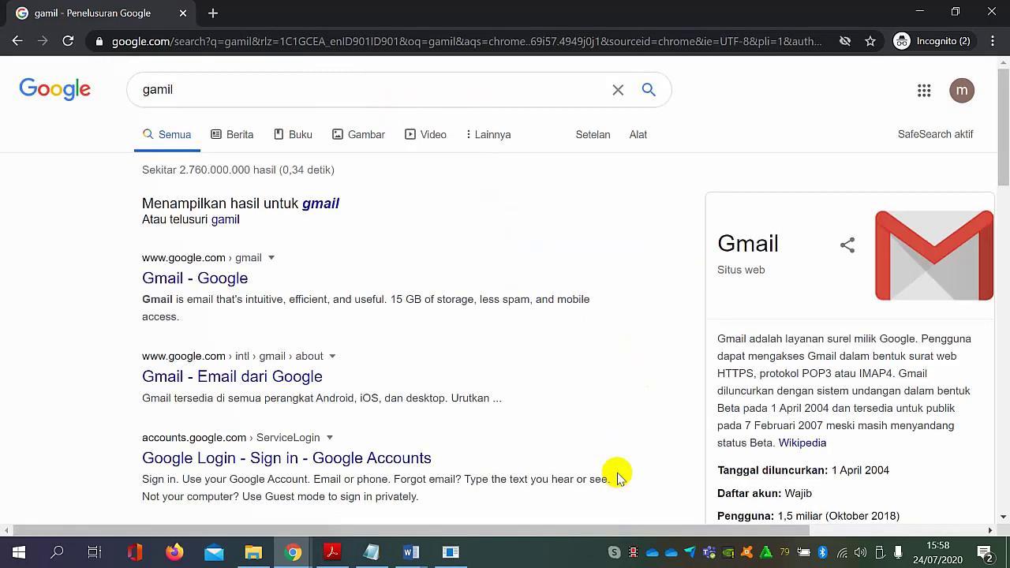
Open Google Classroom from the Google apps and continue with the student's account.
{"action": "left_click", "coordinate": [929, 93]}
{"action": "scroll", "coordinate": [918, 352], "scroll_direction": "down", "scroll_amount": 5}
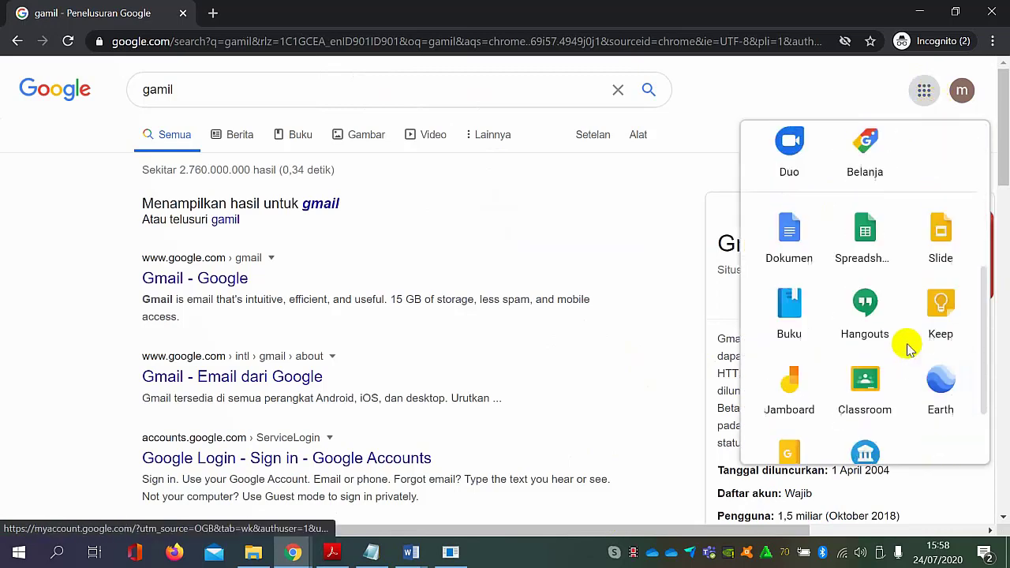
{"action": "left_click", "coordinate": [867, 364]}
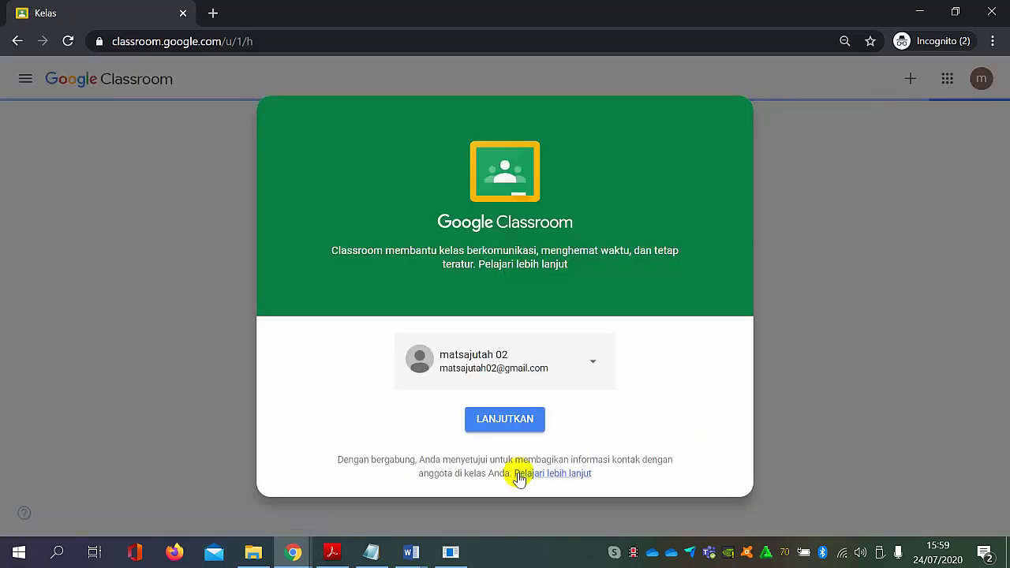
{"action": "left_click", "coordinate": [524, 421]}
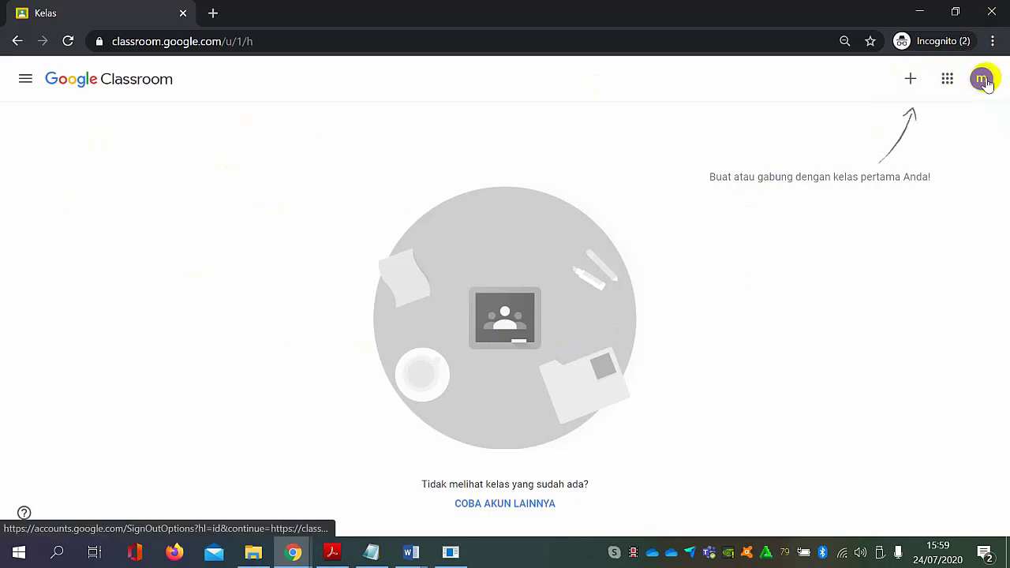
Join PENDIDIKAN KEWARGANEGARAAN - BHAZ as a student by entering its class code.
{"action": "left_click", "coordinate": [910, 80]}
{"action": "left_click", "coordinate": [874, 112]}
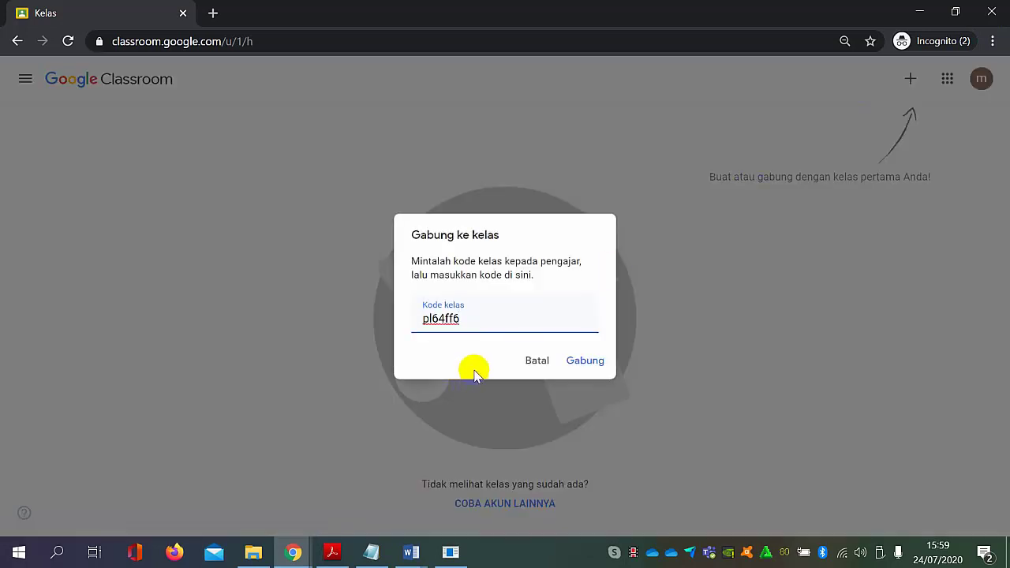
{"action": "left_click", "coordinate": [585, 363]}
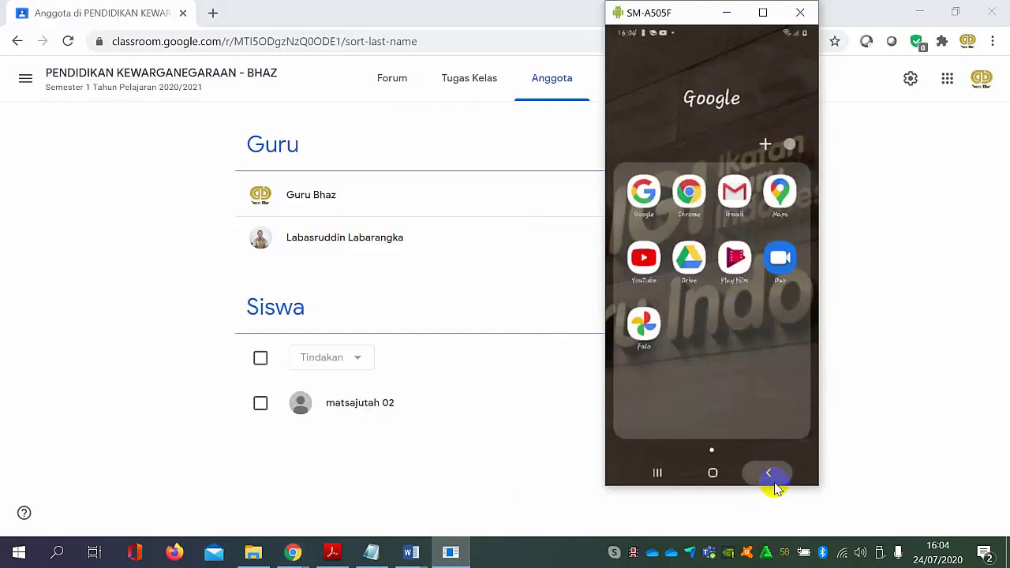
Switch to the mirrored SM-A505F phone, open the Classroom app and change to the other student's account.
{"action": "left_click", "coordinate": [770, 474]}
{"action": "scroll", "coordinate": [762, 354], "scroll_direction": "down", "scroll_amount": 3}
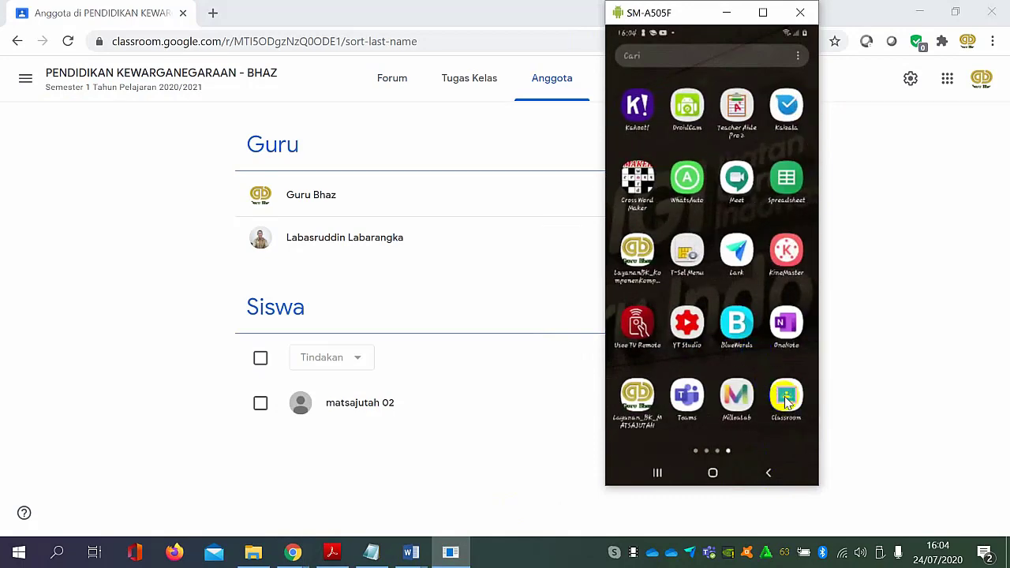
{"action": "left_click", "coordinate": [793, 401]}
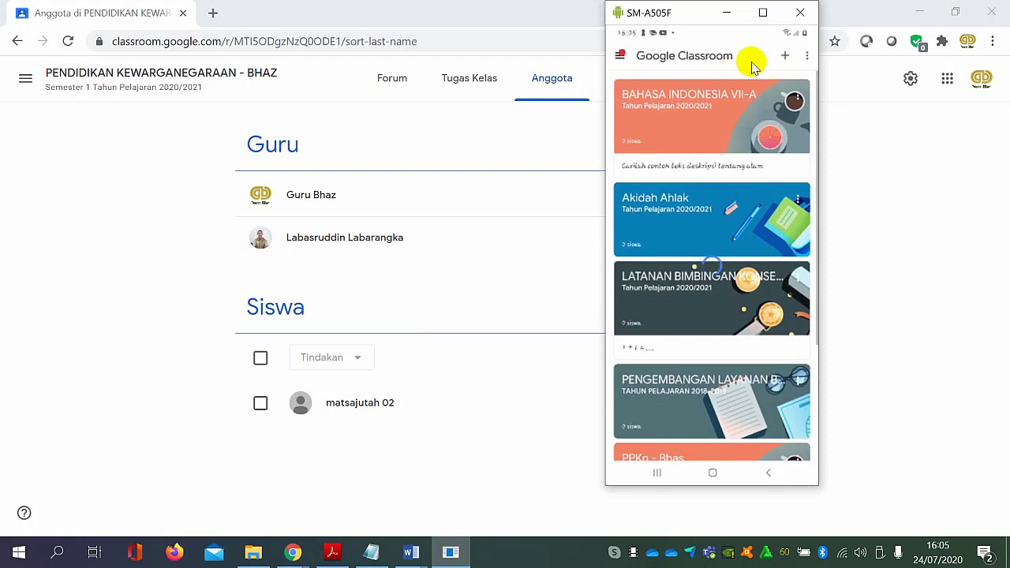
{"action": "left_click", "coordinate": [620, 54]}
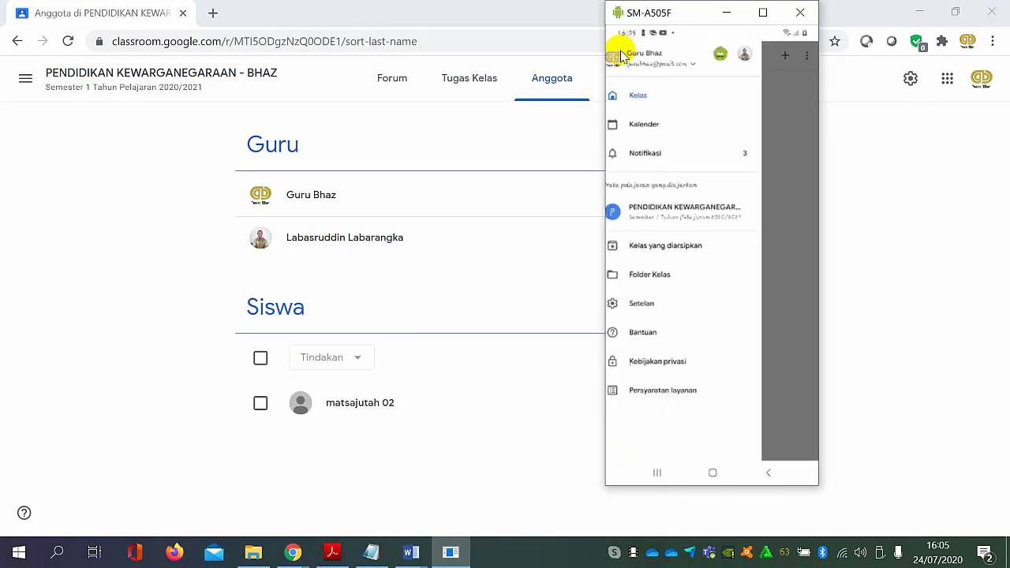
{"action": "left_click", "coordinate": [695, 66]}
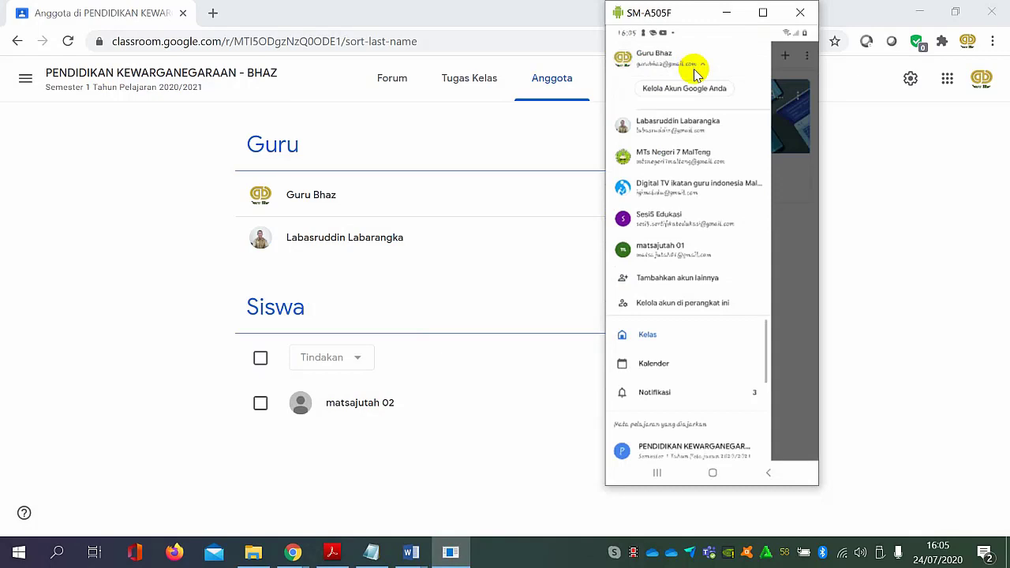
{"action": "left_click", "coordinate": [682, 247]}
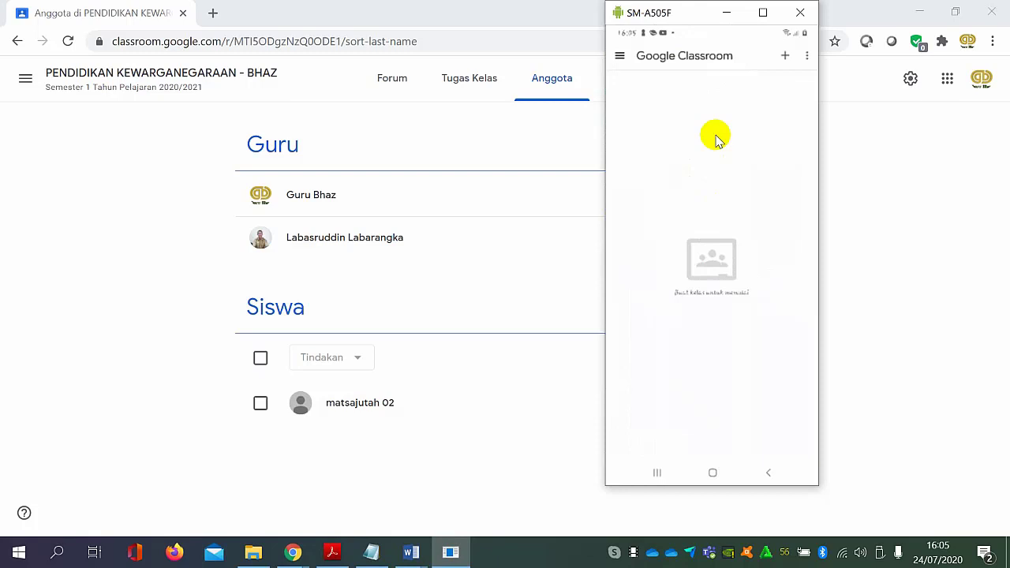
In the phone's Classroom app, join PENDIDIKAN KEWARGANEGARAAN - BHAZ by pasting its class code.
{"action": "left_click", "coordinate": [785, 59]}
{"action": "left_click", "coordinate": [778, 57]}
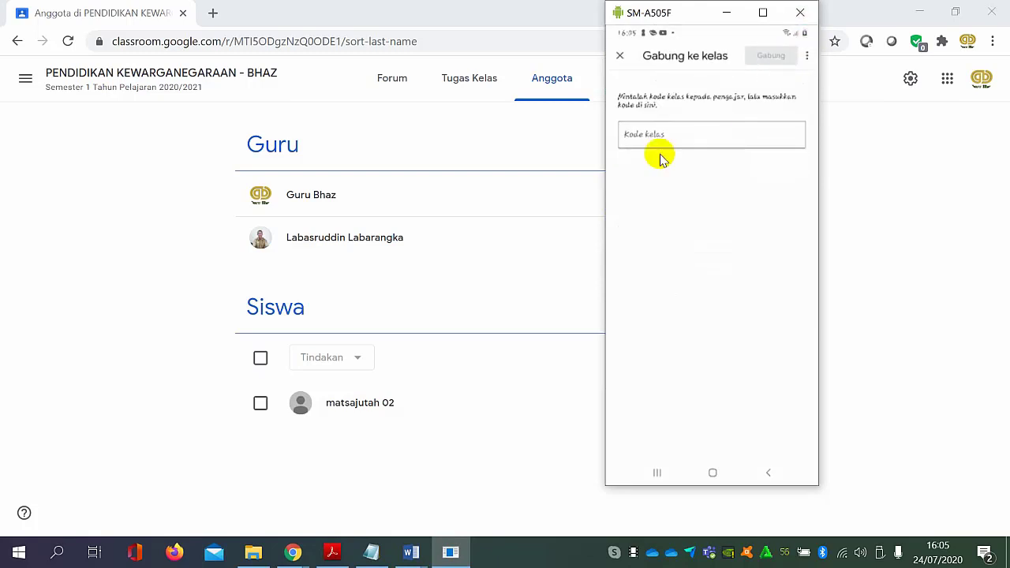
{"action": "left_click", "coordinate": [658, 139]}
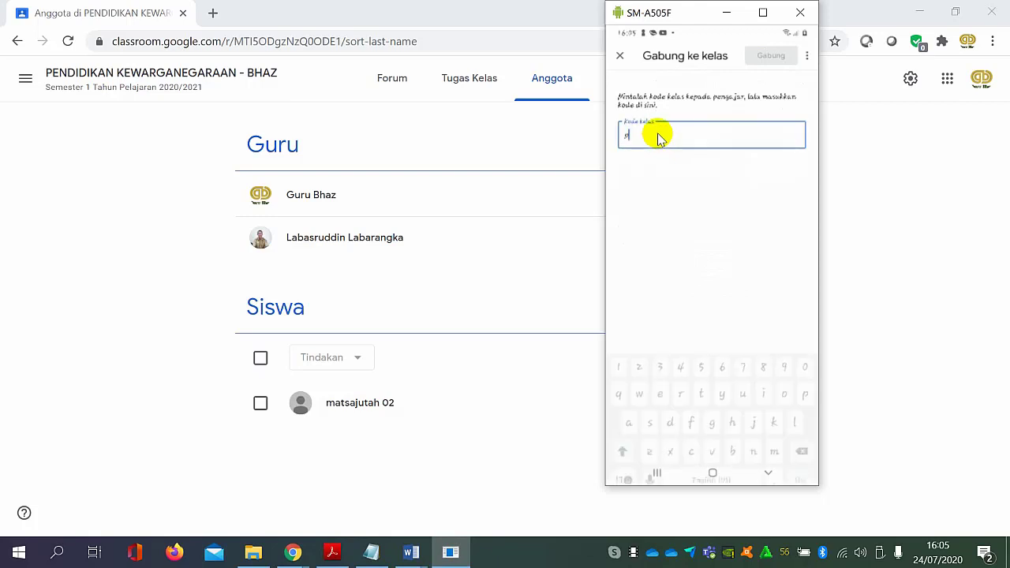
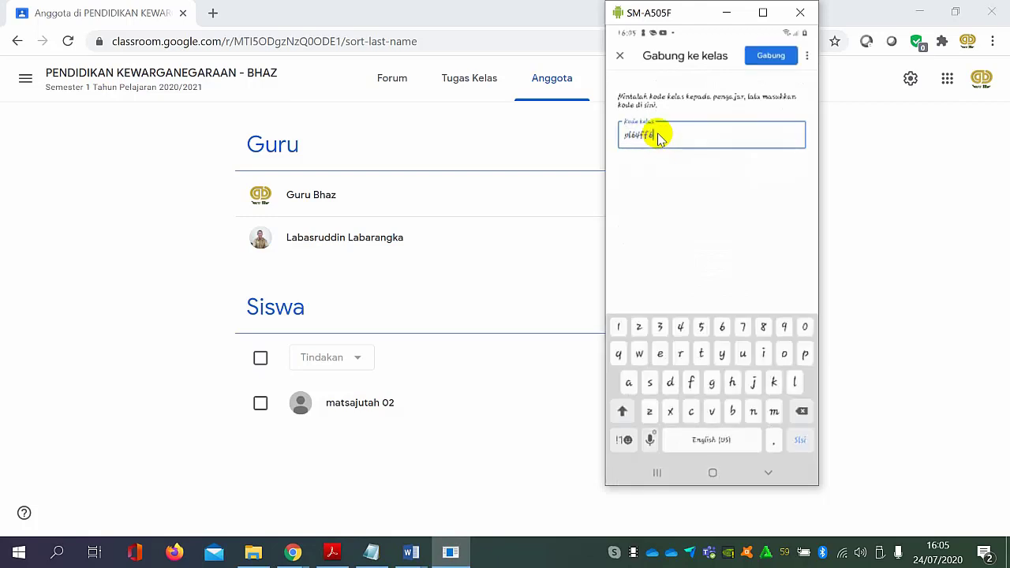
{"action": "left_click", "coordinate": [769, 57]}
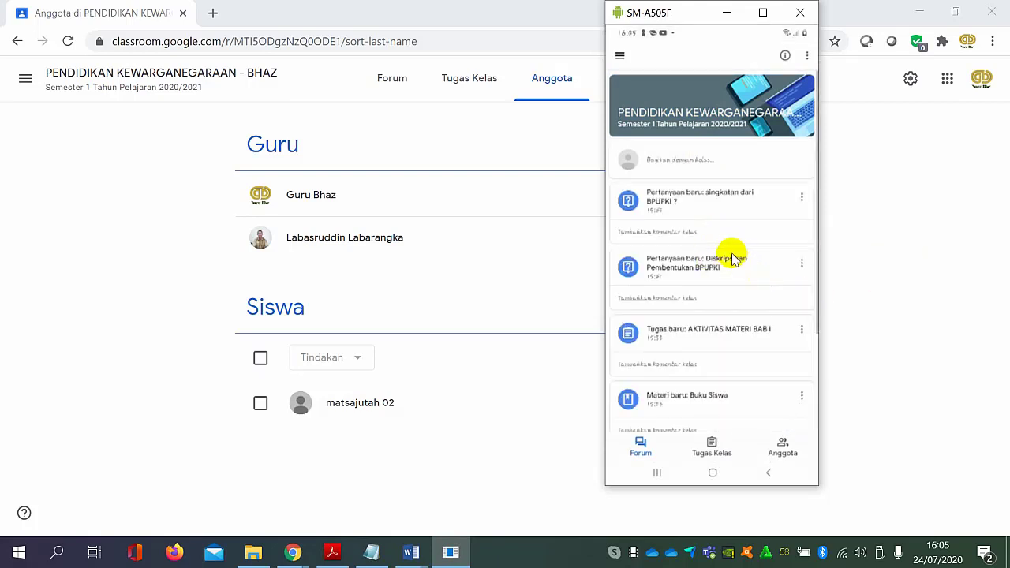
Return to the class list in the phone's Classroom app and reopen PENDIDIKAN KEWARGANEGARAAN - BHAZ.
{"action": "scroll", "coordinate": [737, 282], "scroll_direction": "down", "scroll_amount": 4}
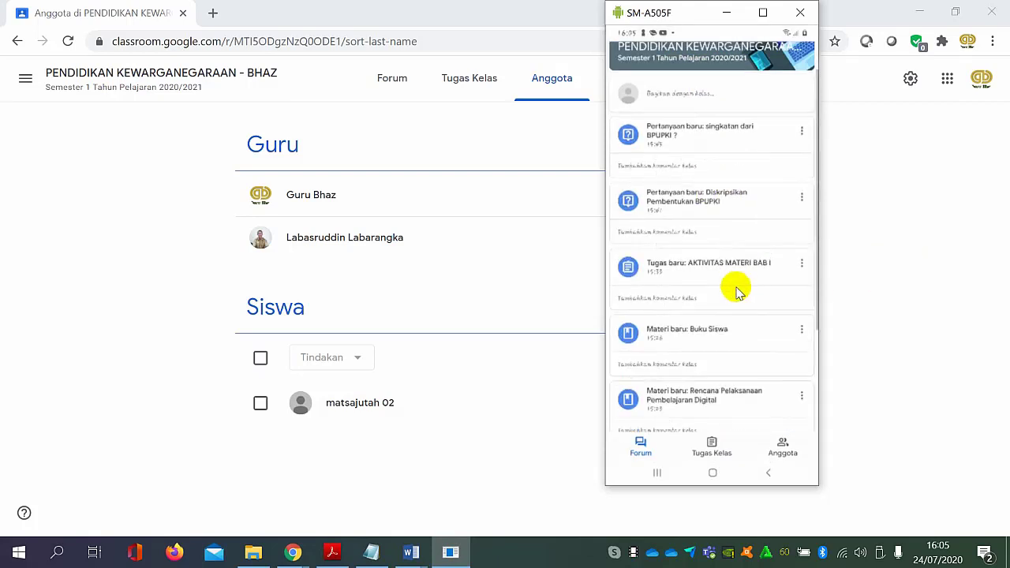
{"action": "scroll", "coordinate": [734, 237], "scroll_direction": "up", "scroll_amount": 4}
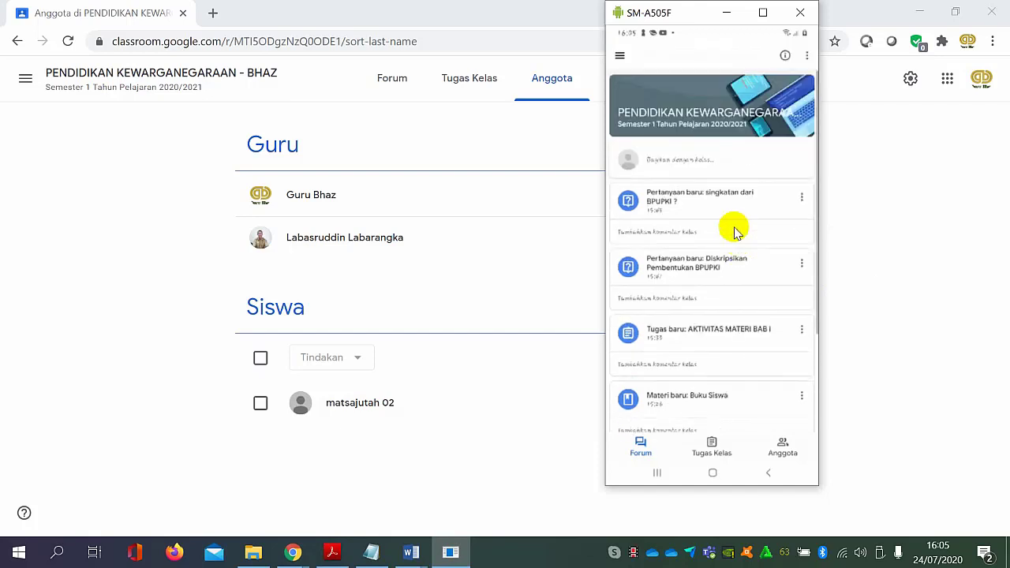
{"action": "left_click", "coordinate": [619, 55]}
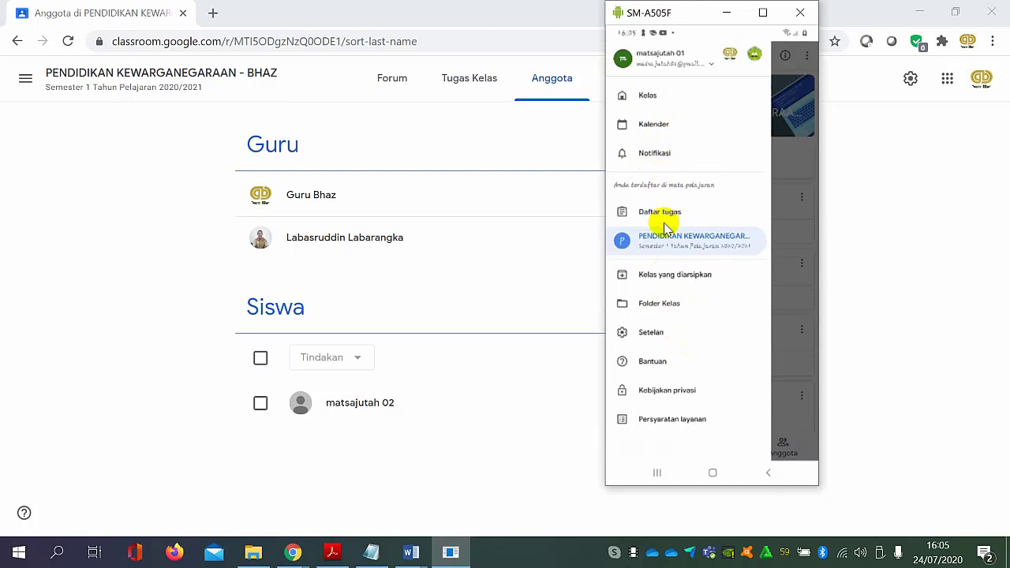
{"action": "left_click", "coordinate": [652, 97]}
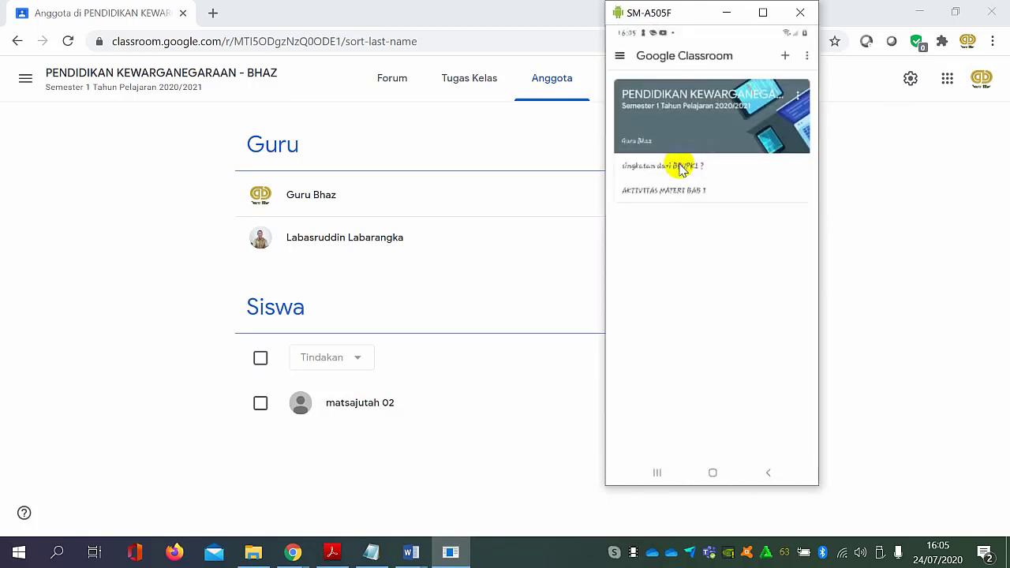
{"action": "left_click", "coordinate": [719, 111]}
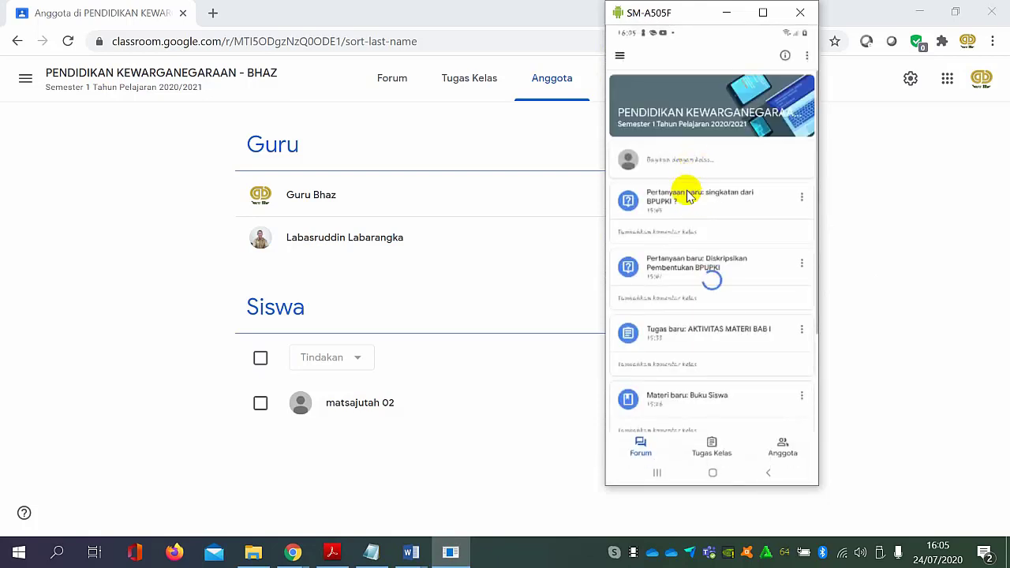
Review the class's Forum posts and its Tugas Kelas items in the phone's Classroom app.
{"action": "scroll", "coordinate": [700, 272], "scroll_direction": "down", "scroll_amount": 1}
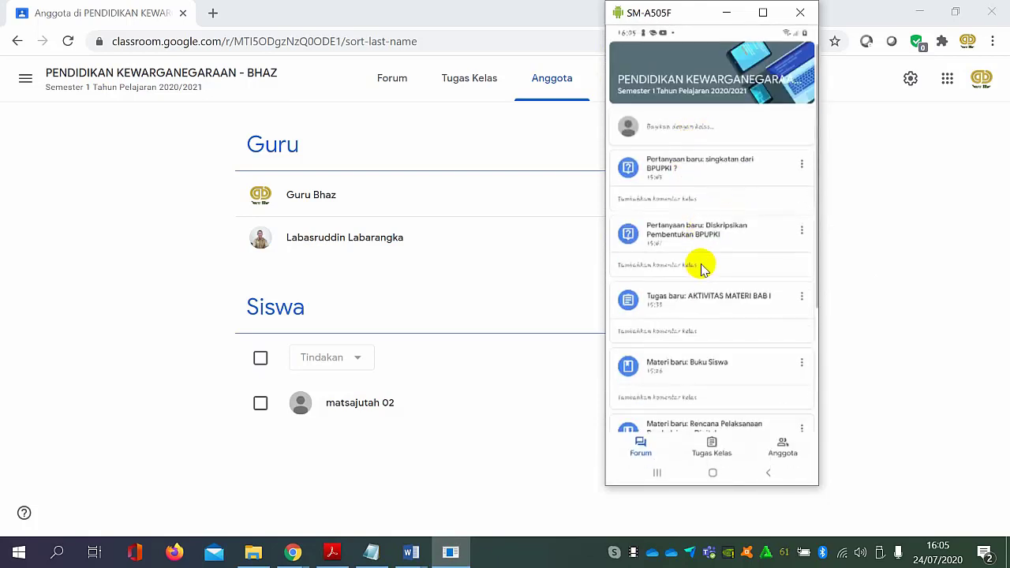
{"action": "scroll", "coordinate": [700, 276], "scroll_direction": "down", "scroll_amount": 6}
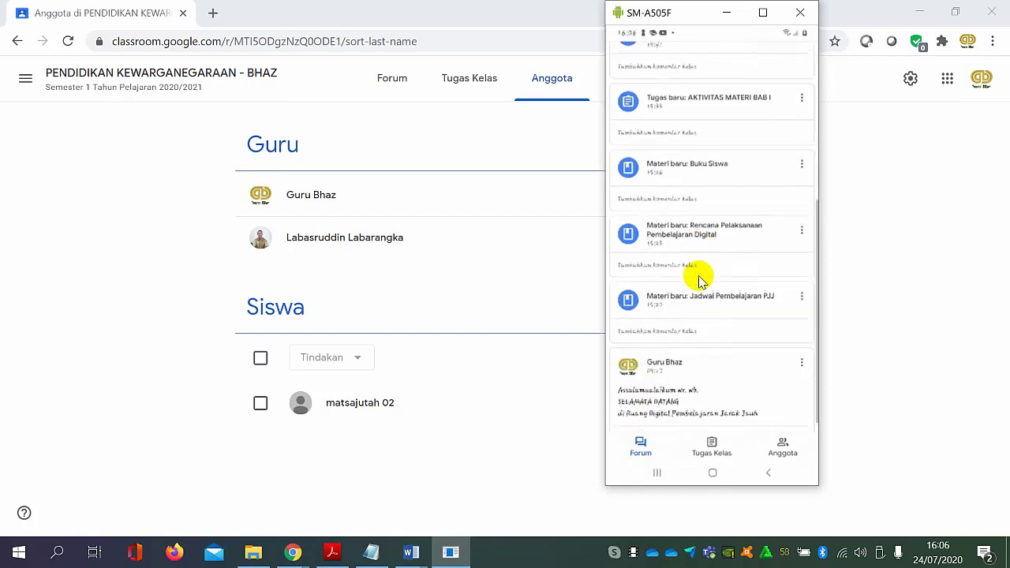
{"action": "scroll", "coordinate": [701, 280], "scroll_direction": "down", "scroll_amount": 2}
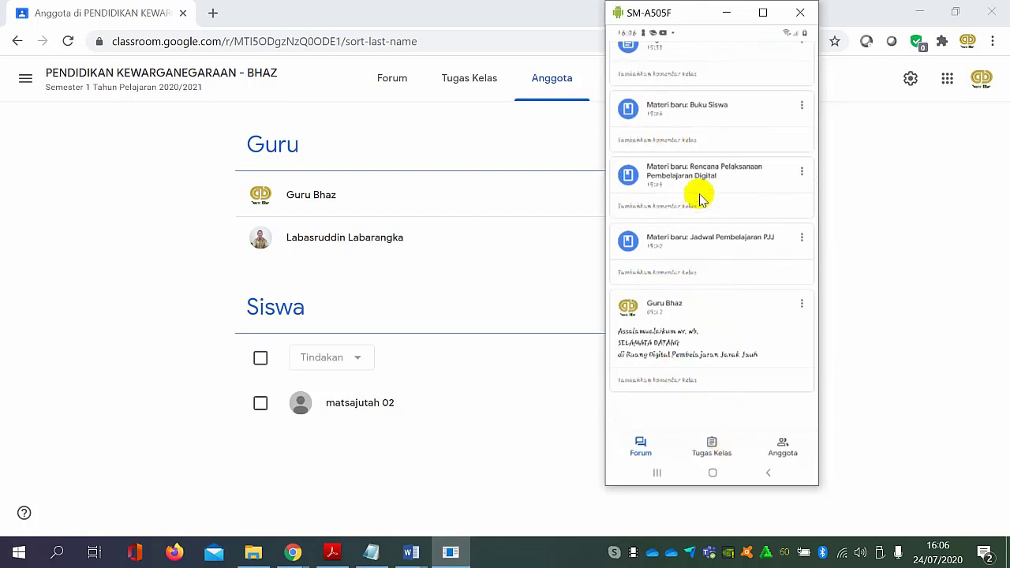
{"action": "left_click", "coordinate": [712, 445]}
{"action": "left_click_drag", "start_coordinate": [693, 262], "coordinate": [674, 295]}
{"action": "left_click_drag", "start_coordinate": [684, 195], "coordinate": [685, 135]}
{"action": "left_click_drag", "start_coordinate": [698, 221], "coordinate": [704, 388]}
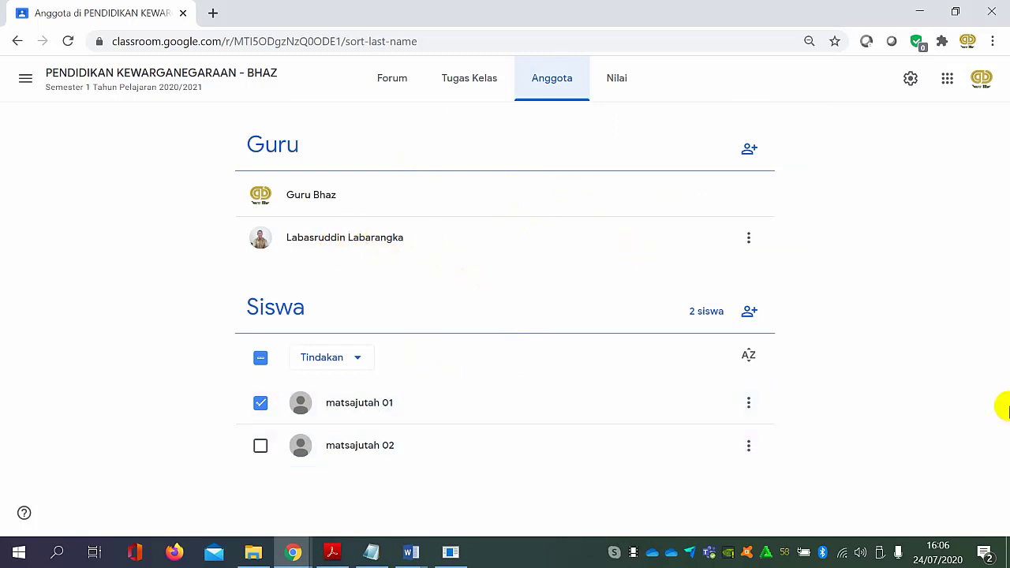
In the computer's browser, clear the selection in the Siswa list and go back to the class's Tugas Kelas page.
{"action": "left_click", "coordinate": [261, 363]}
{"action": "left_click", "coordinate": [263, 365]}
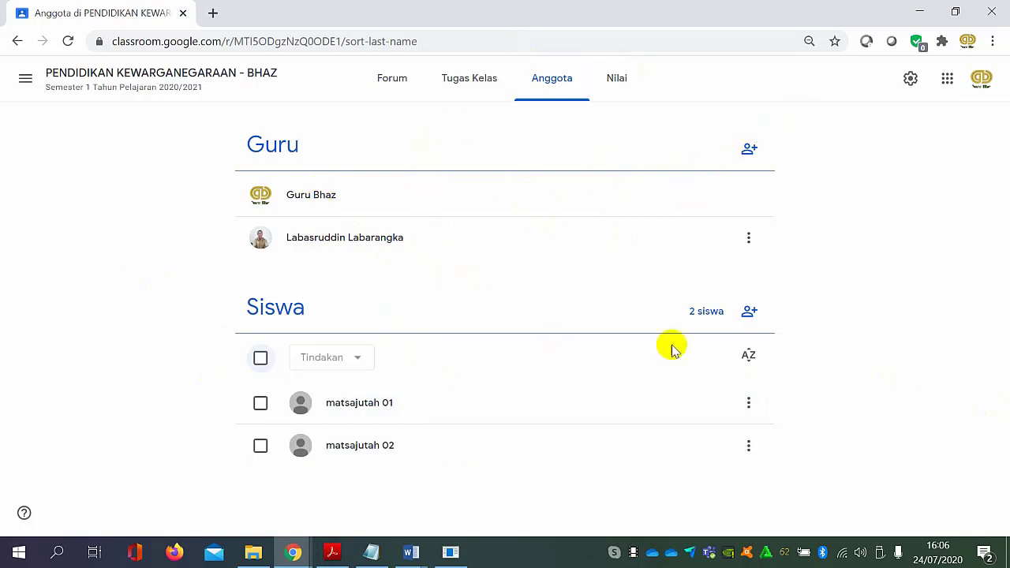
{"action": "key", "text": "alt+Left"}
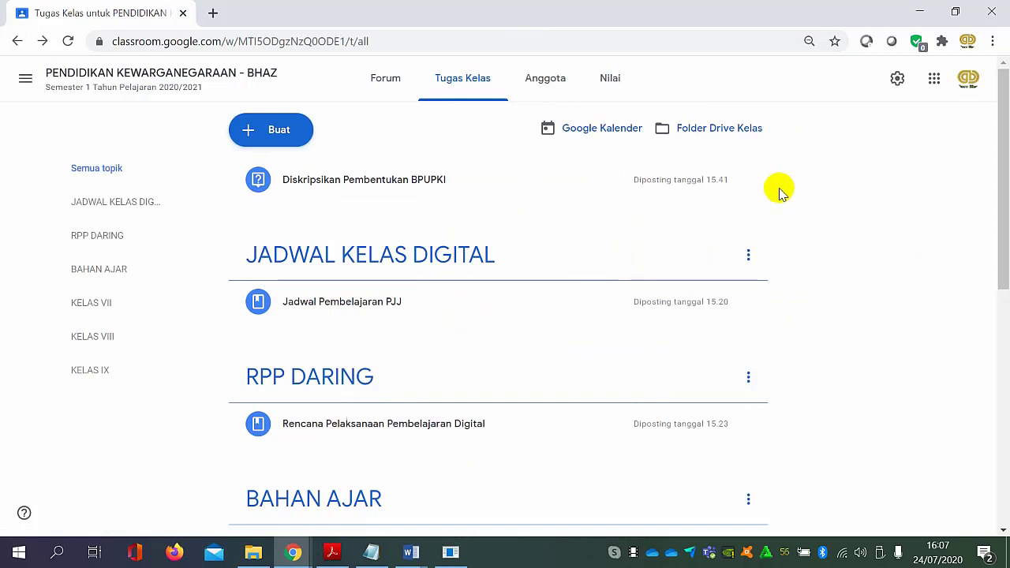
Examine the topics and posted items on the Tugas Kelas page, from JADWAL KELAS DIGITAL through KELAS IX.
{"action": "scroll", "coordinate": [593, 327], "scroll_direction": "down", "scroll_amount": 1}
{"action": "scroll", "coordinate": [592, 327], "scroll_direction": "up", "scroll_amount": 1}
{"action": "scroll", "coordinate": [564, 266], "scroll_direction": "down", "scroll_amount": 1}
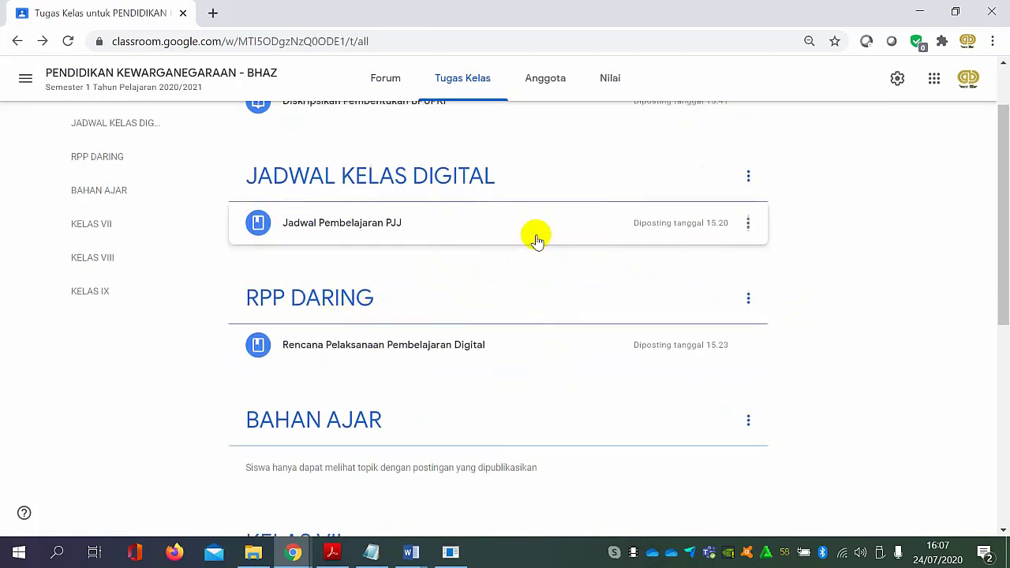
{"action": "scroll", "coordinate": [413, 287], "scroll_direction": "up", "scroll_amount": 1}
{"action": "scroll", "coordinate": [409, 307], "scroll_direction": "down", "scroll_amount": 2}
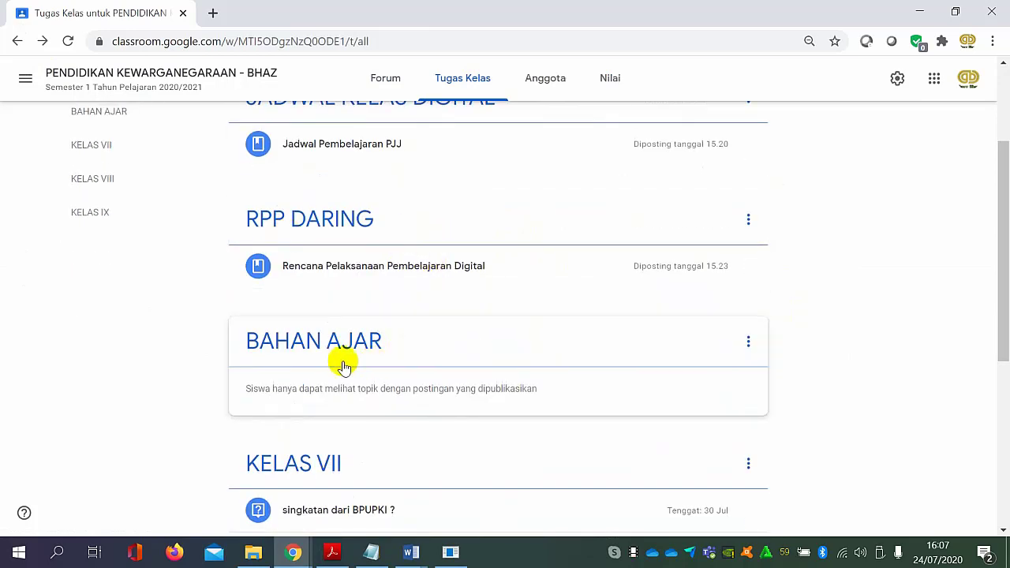
{"action": "scroll", "coordinate": [374, 365], "scroll_direction": "down", "scroll_amount": 4}
{"action": "scroll", "coordinate": [426, 293], "scroll_direction": "up", "scroll_amount": 1}
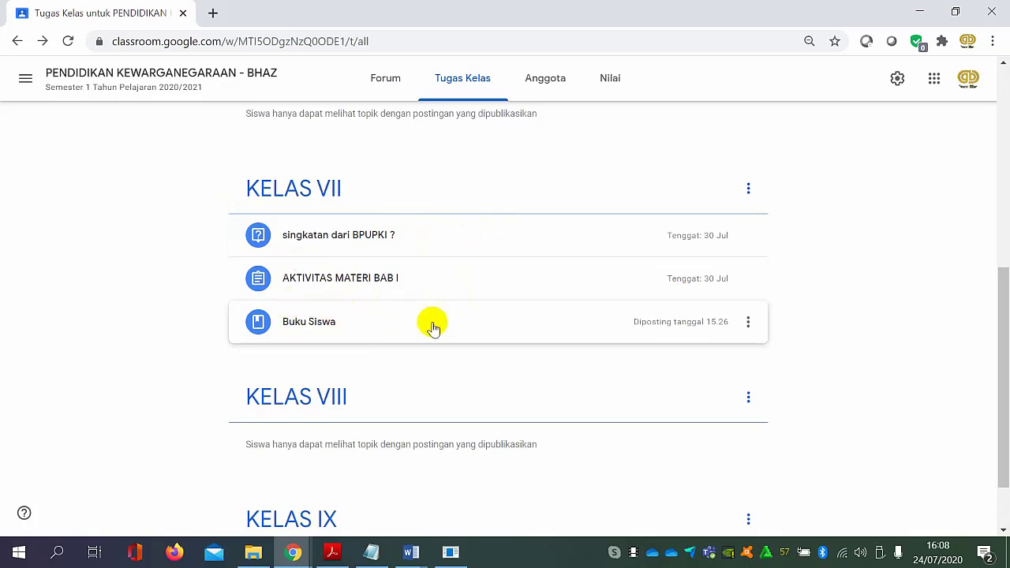
{"action": "scroll", "coordinate": [387, 331], "scroll_direction": "up", "scroll_amount": 4}
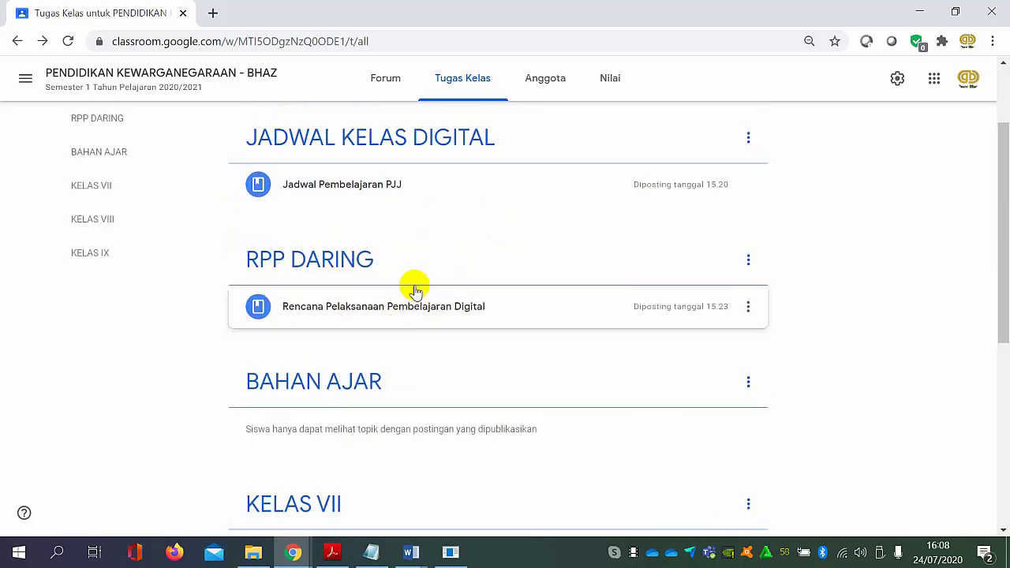
{"action": "scroll", "coordinate": [411, 303], "scroll_direction": "down", "scroll_amount": 1}
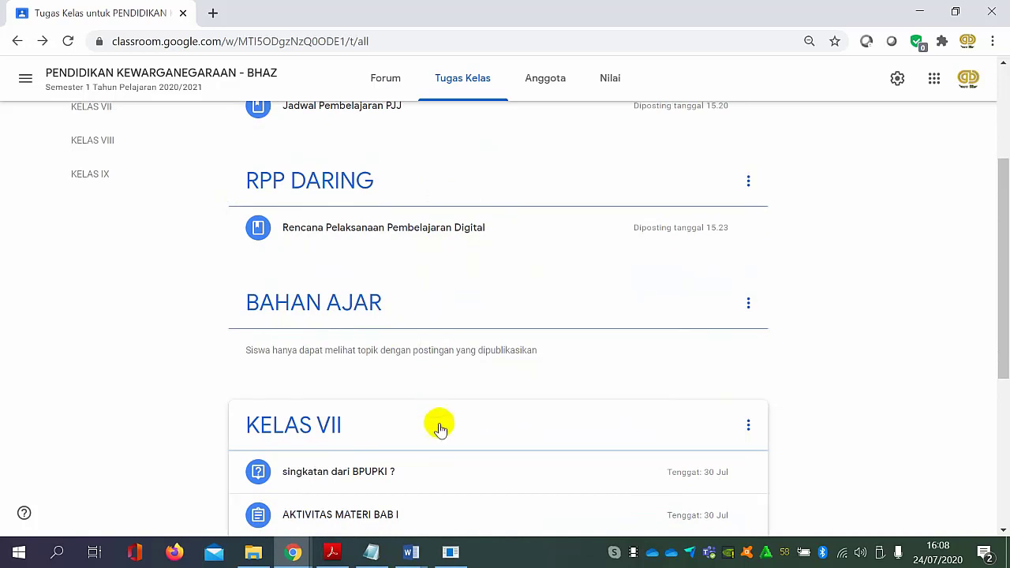
{"action": "scroll", "coordinate": [444, 291], "scroll_direction": "up", "scroll_amount": 3}
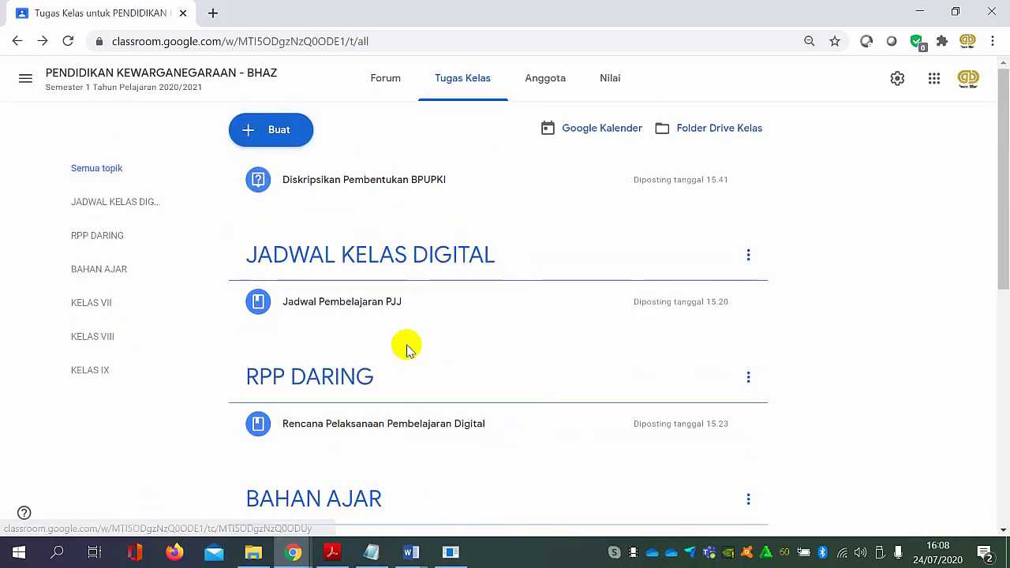
{"action": "scroll", "coordinate": [401, 351], "scroll_direction": "down", "scroll_amount": 1}
{"action": "scroll", "coordinate": [420, 303], "scroll_direction": "down", "scroll_amount": 1}
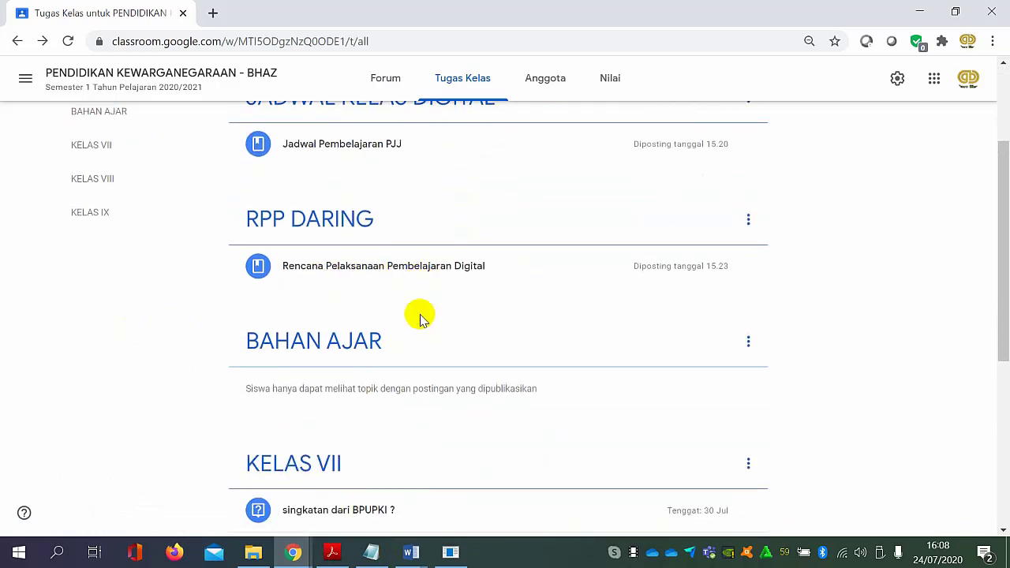
{"action": "scroll", "coordinate": [410, 322], "scroll_direction": "down", "scroll_amount": 1}
{"action": "scroll", "coordinate": [387, 355], "scroll_direction": "down", "scroll_amount": 1}
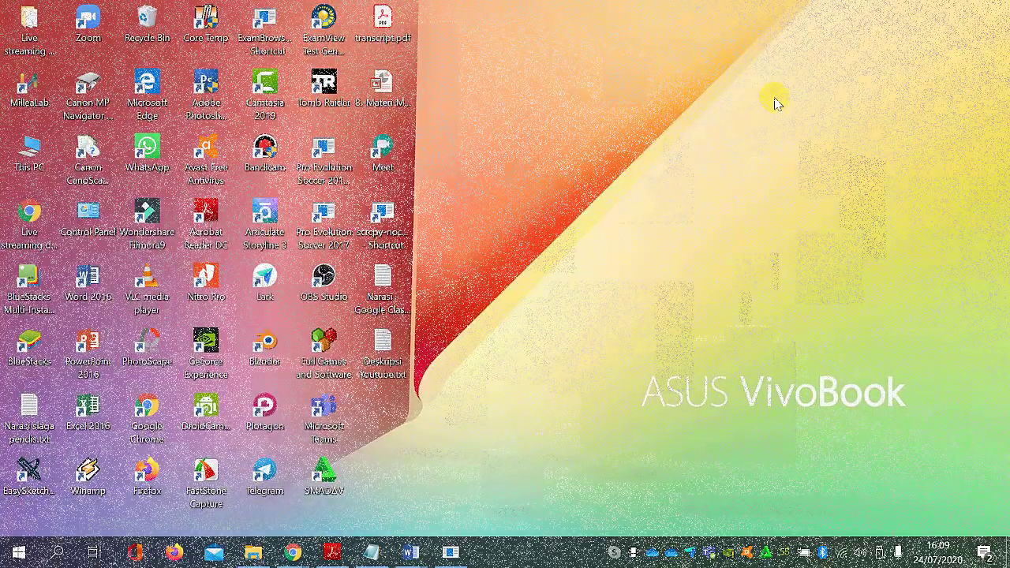
{"action": "right_click", "coordinate": [759, 101]}
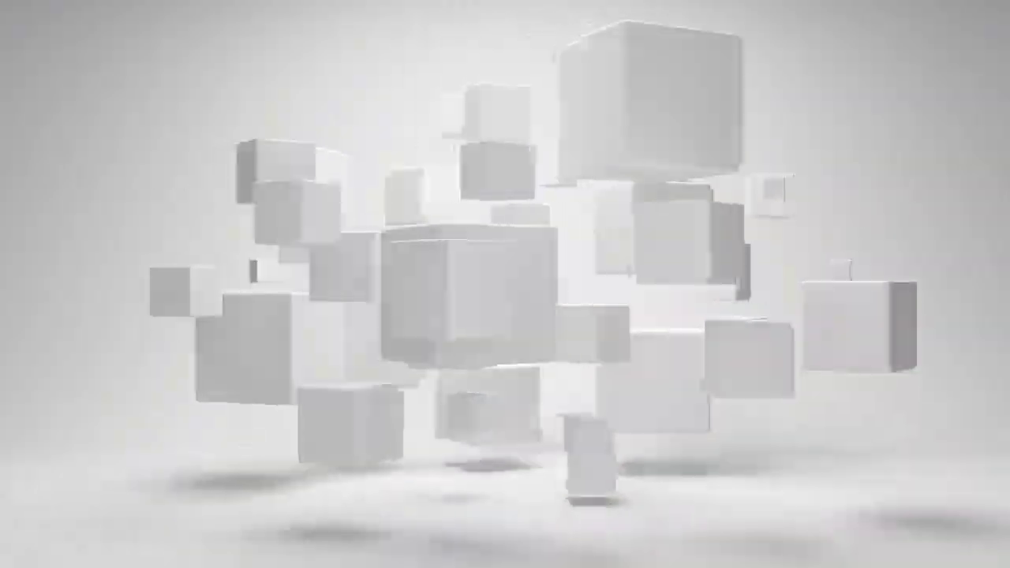